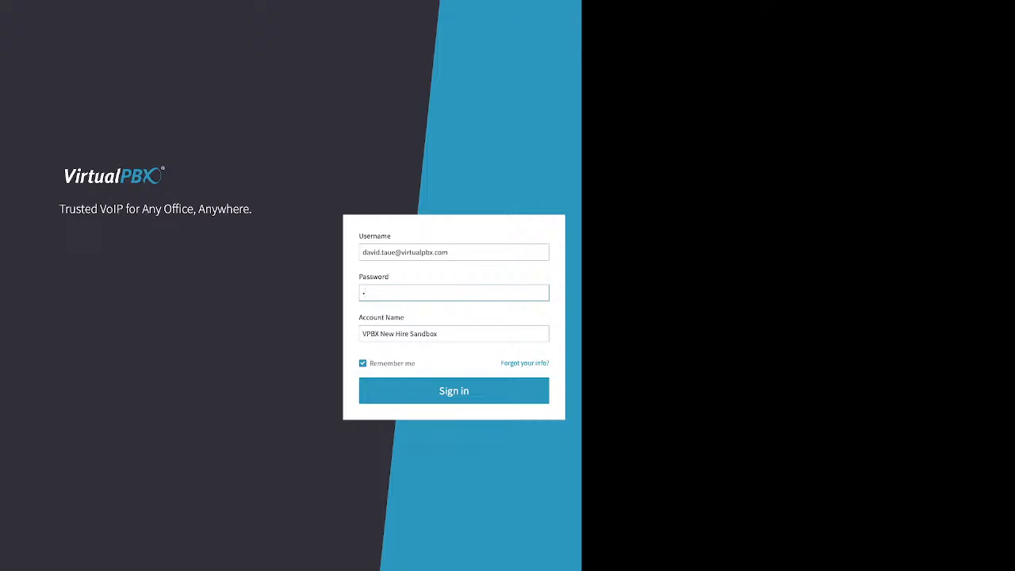
Step: Highlight the username, password and account name fields on the sign-in page
{"action": "left_click_drag", "start_coordinate": [359, 236], "coordinate": [387, 236]}
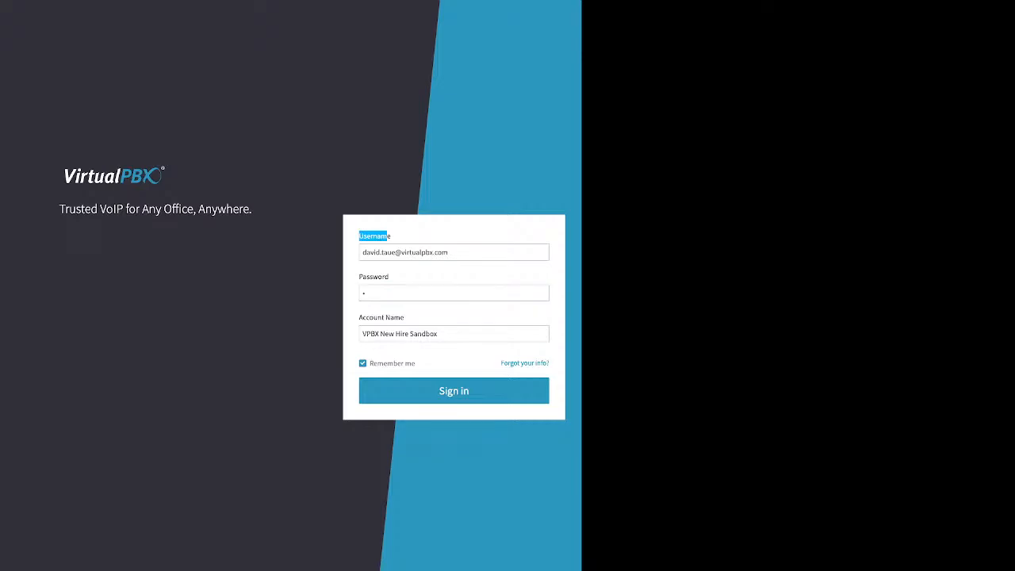
{"action": "left_click", "coordinate": [454, 294]}
{"action": "double_click", "coordinate": [374, 277]}
{"action": "left_click", "coordinate": [382, 318]}
{"action": "left_click_drag", "start_coordinate": [404, 317], "coordinate": [362, 317]}
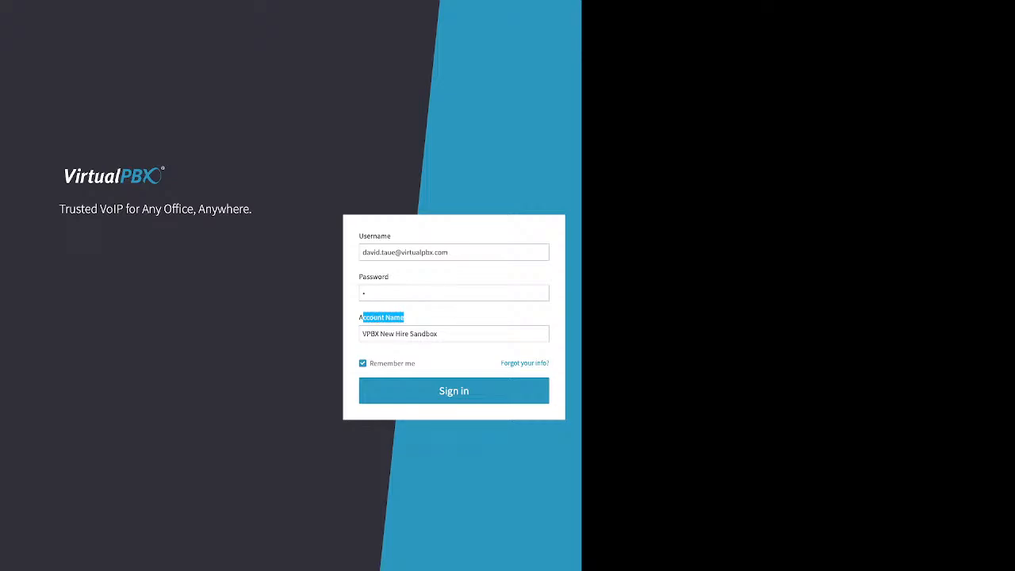
{"action": "left_click", "coordinate": [382, 317]}
Step: Open 'Forgot your info?' and highlight the Email/Username, Account Name and Phone Number fields
{"action": "left_click_drag", "start_coordinate": [501, 363], "coordinate": [549, 363]}
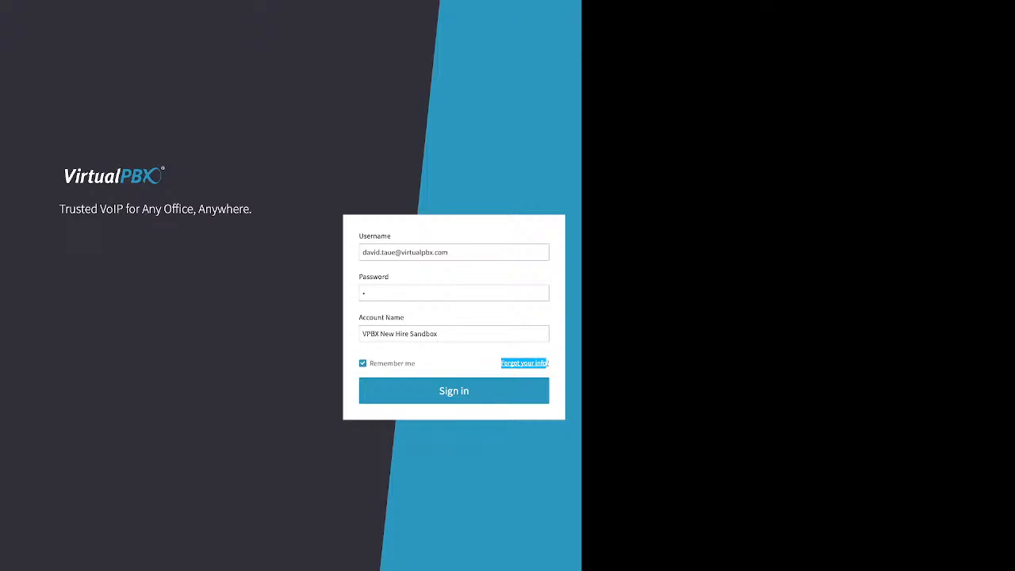
{"action": "left_click", "coordinate": [525, 364]}
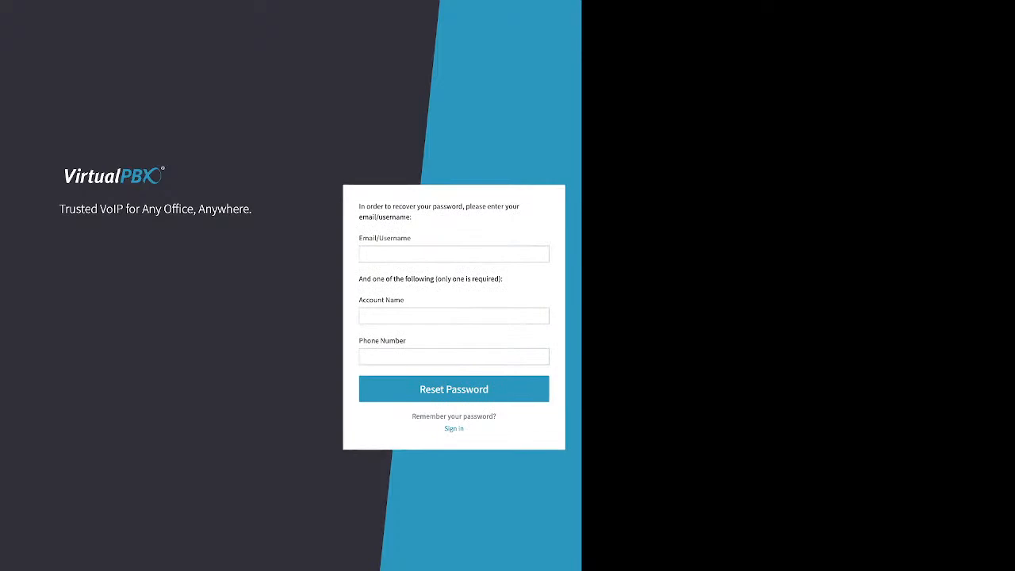
{"action": "left_click_drag", "start_coordinate": [359, 237], "coordinate": [407, 238]}
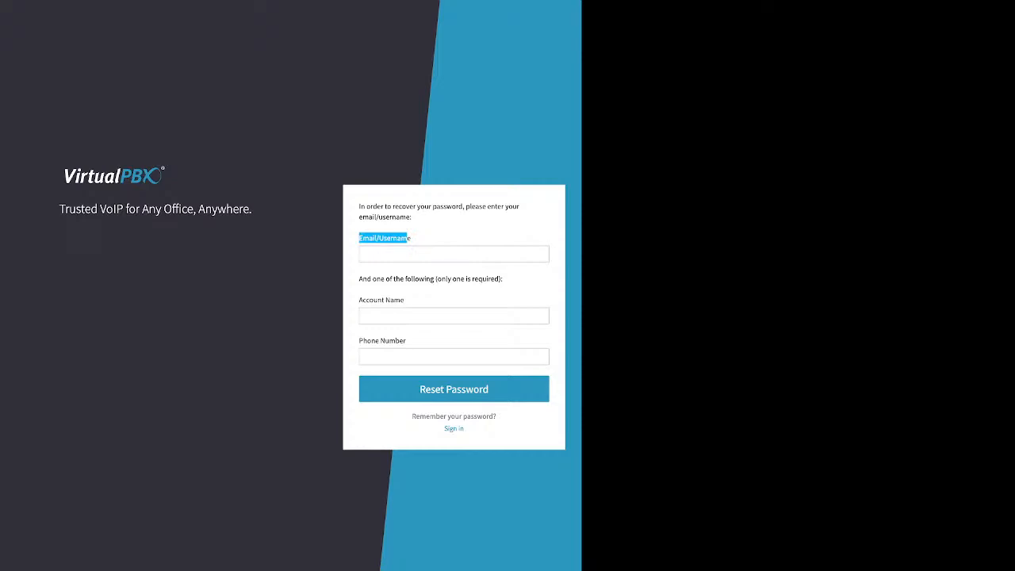
{"action": "left_click_drag", "start_coordinate": [360, 279], "coordinate": [431, 279]}
{"action": "left_click", "coordinate": [430, 279]}
{"action": "left_click_drag", "start_coordinate": [359, 279], "coordinate": [503, 279]}
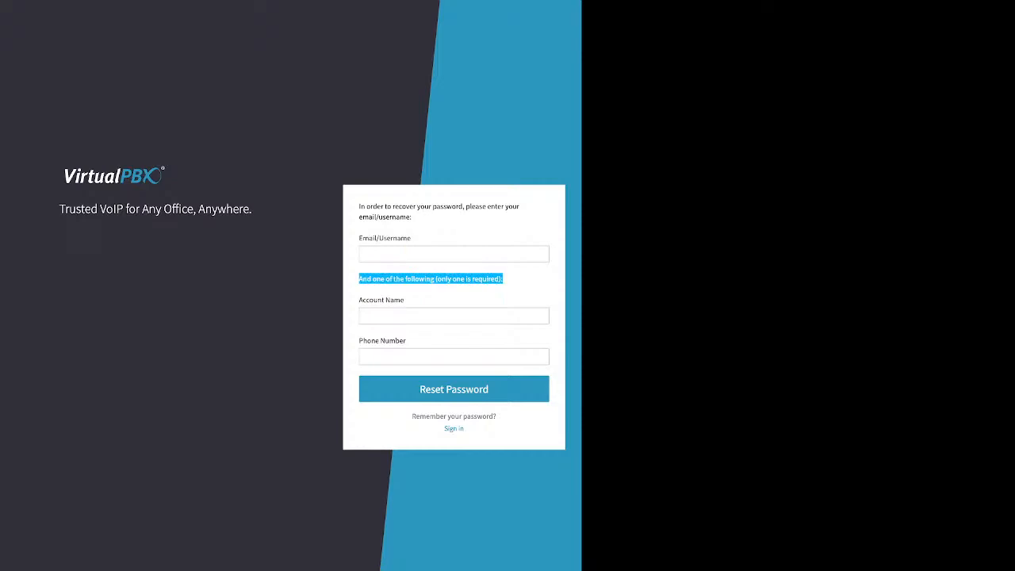
{"action": "left_click_drag", "start_coordinate": [359, 300], "coordinate": [403, 300]}
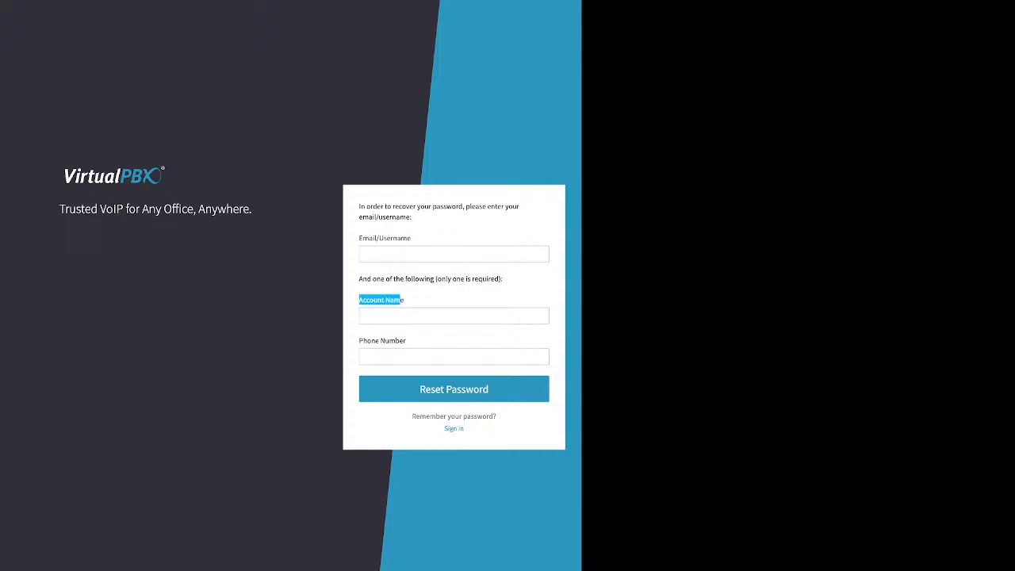
{"action": "left_click_drag", "start_coordinate": [359, 340], "coordinate": [406, 340]}
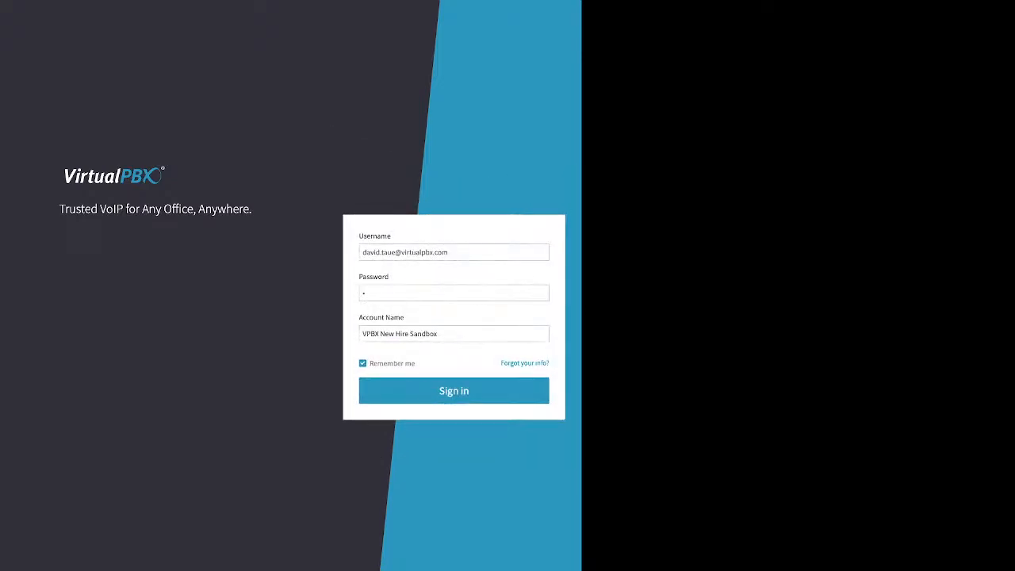
Step: Enter the password, retype it after the Invalid Credentials warning, and sign in
{"action": "type", "text": "*"}
{"action": "type", "text": "•••••"}
{"action": "double_click", "coordinate": [454, 391]}
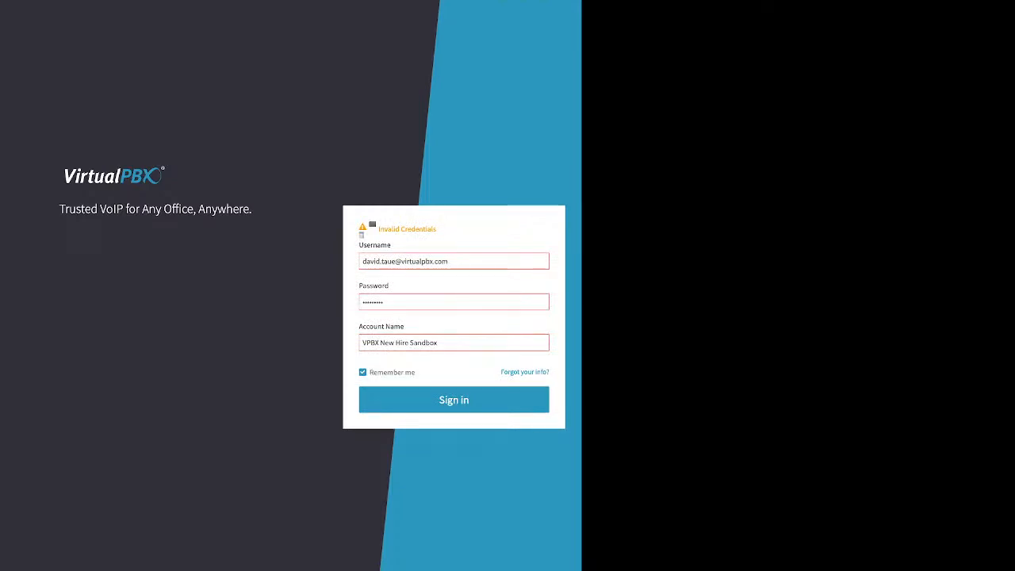
{"action": "double_click", "coordinate": [372, 302]}
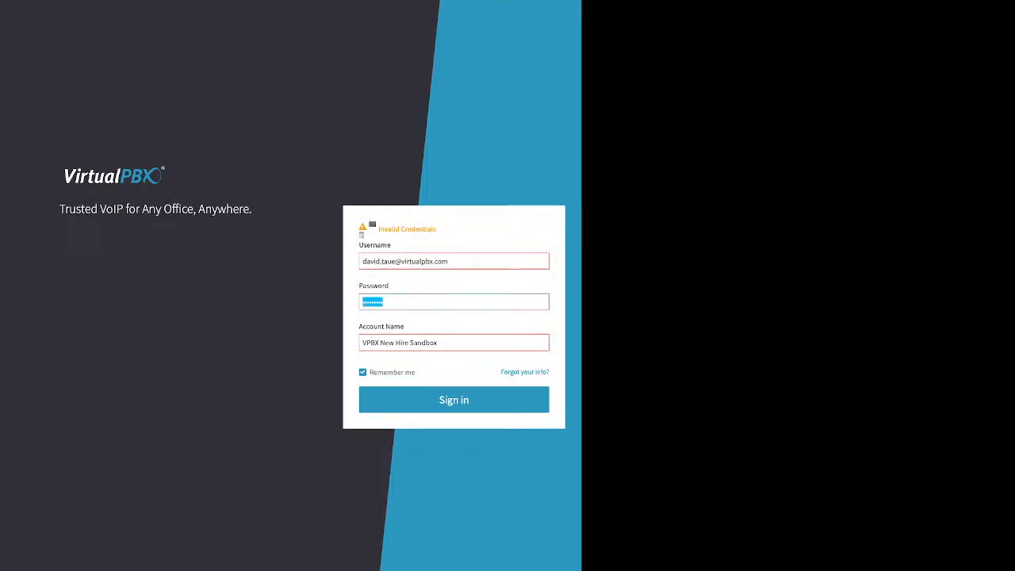
{"action": "type", "text": "********"}
{"action": "key", "text": "Return"}
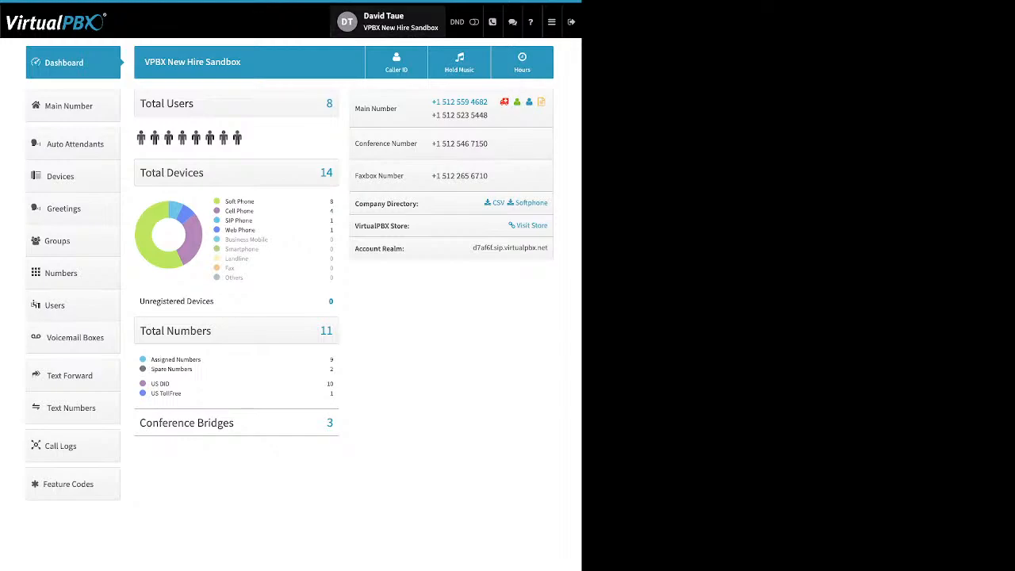
Step: Open the user's settings and Password edit form, then switch to Account settings
{"action": "left_click", "coordinate": [389, 21]}
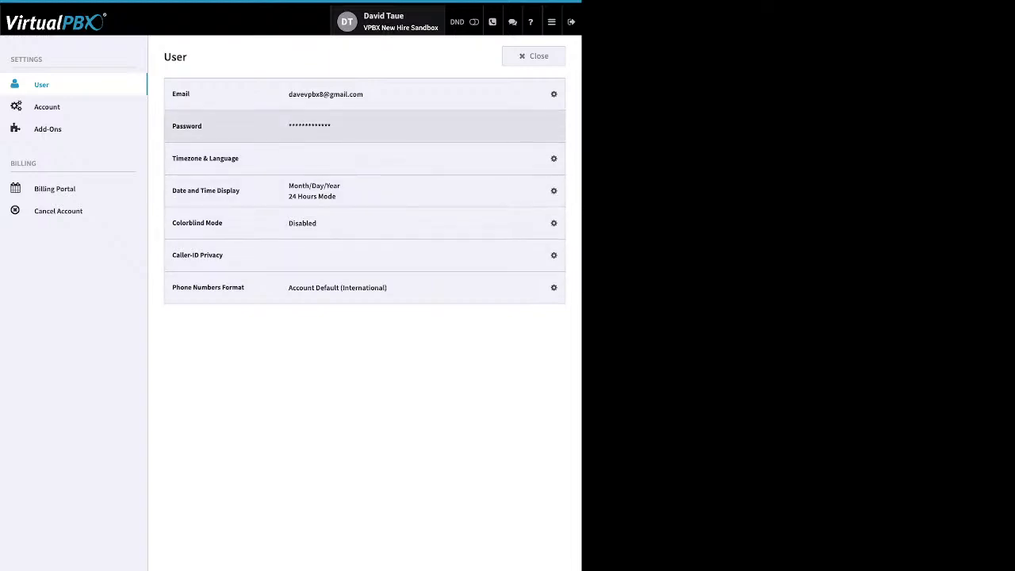
{"action": "left_click", "coordinate": [548, 126]}
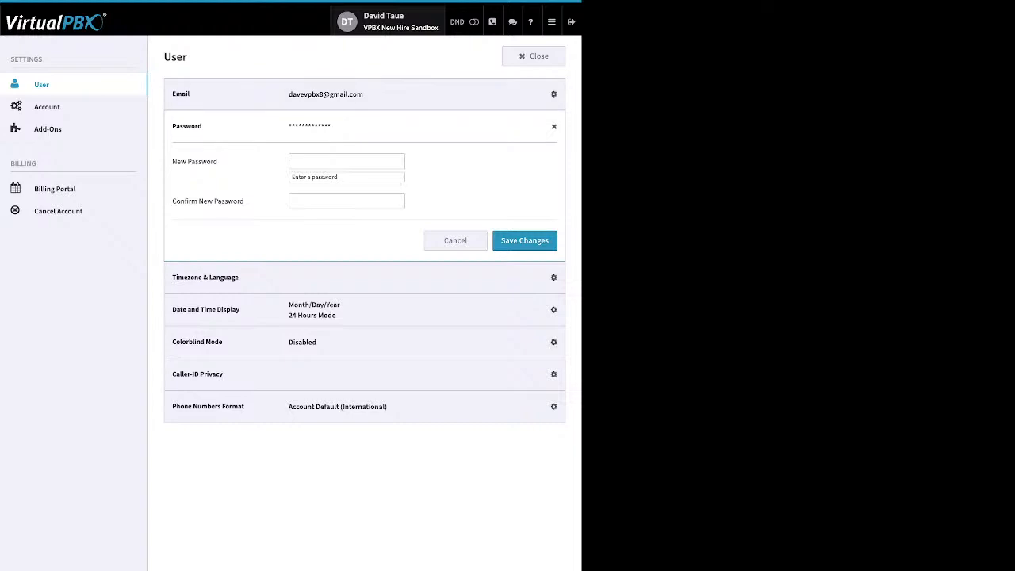
{"action": "left_click", "coordinate": [47, 107]}
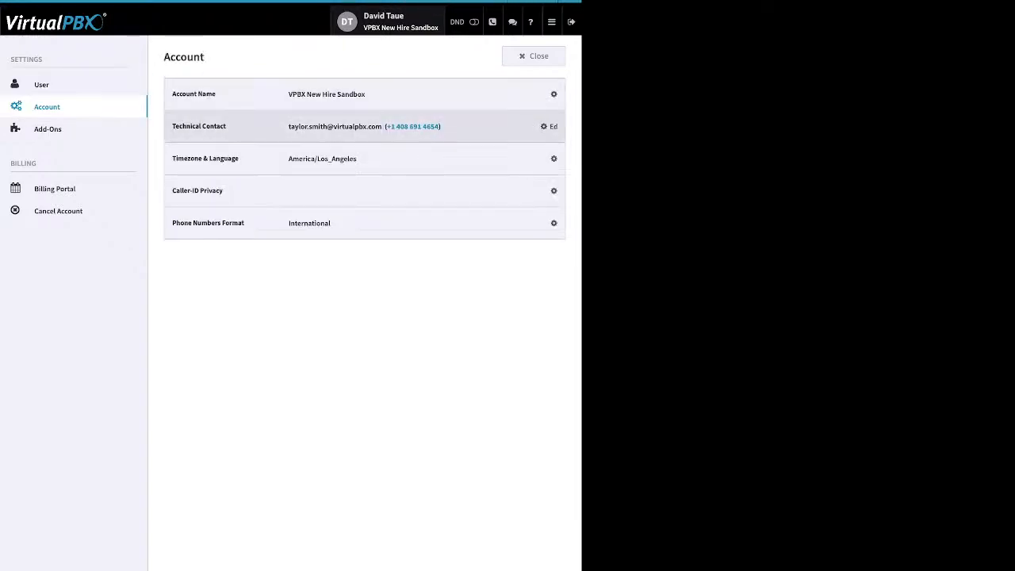
Step: Expand and collapse the Timezone & Language and Account Name rows, then go to Add-Ons
{"action": "left_click", "coordinate": [547, 158]}
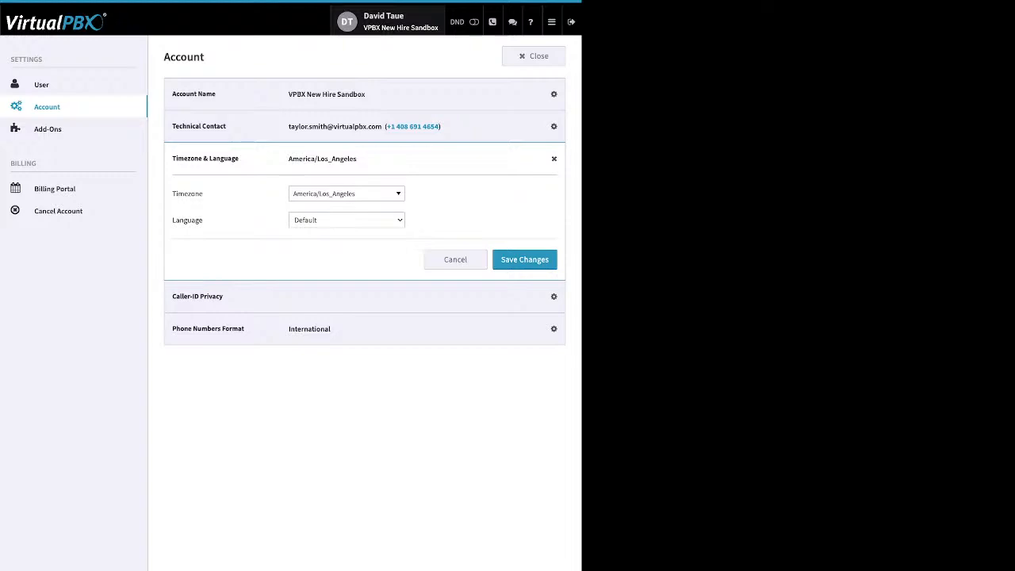
{"action": "left_click", "coordinate": [547, 93]}
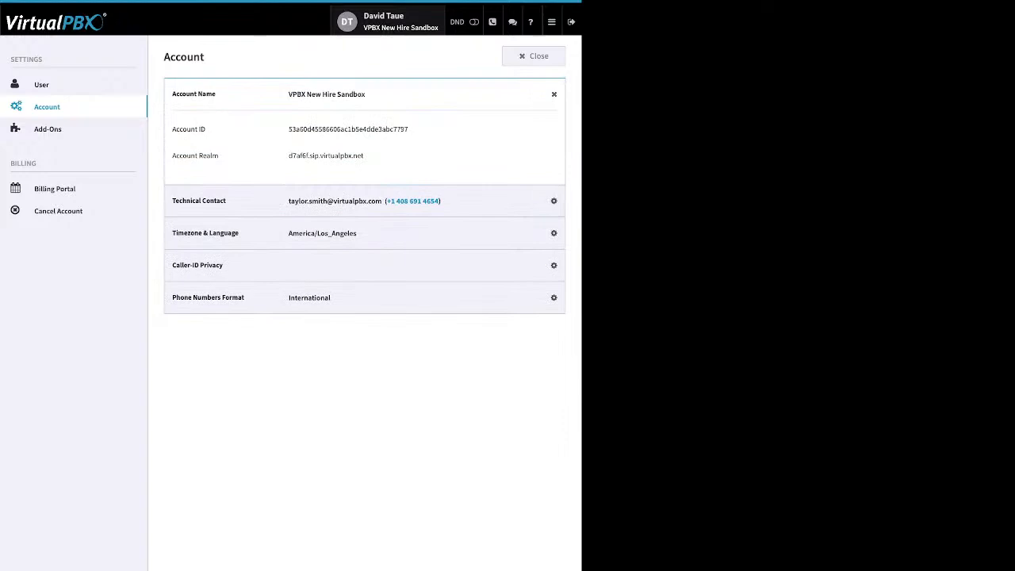
{"action": "left_click", "coordinate": [546, 93]}
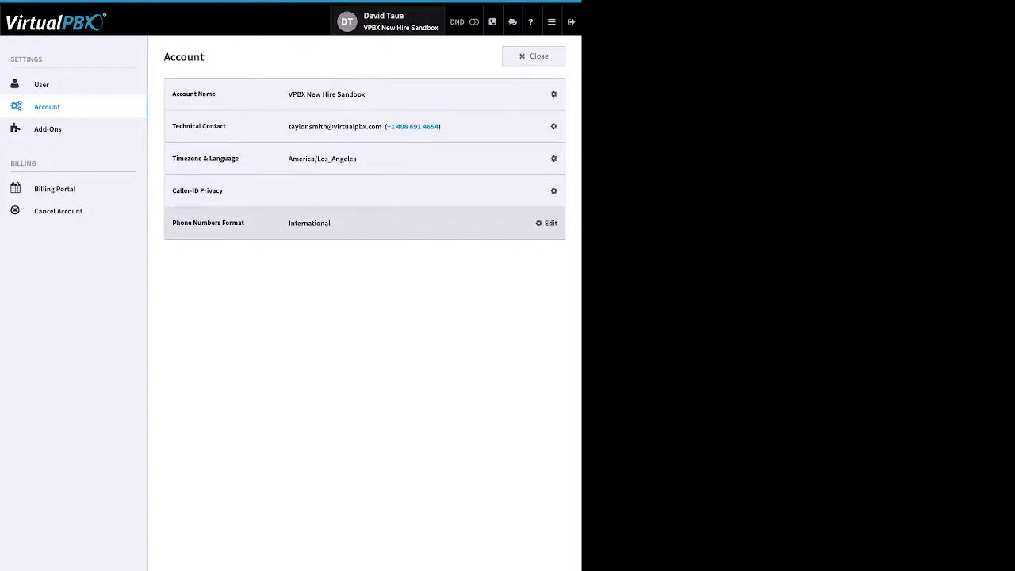
{"action": "left_click", "coordinate": [48, 128]}
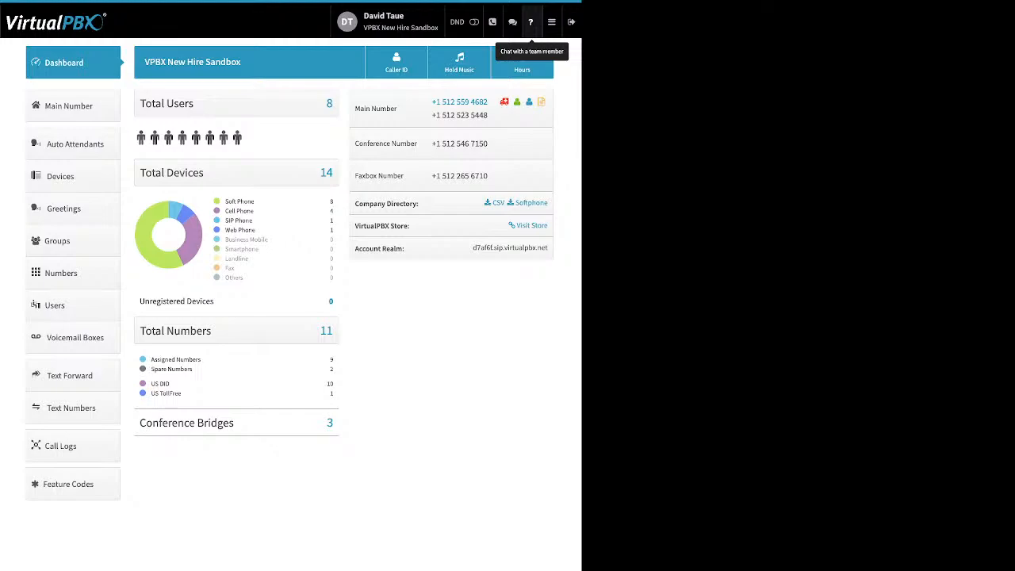
{"action": "left_click", "coordinate": [551, 22]}
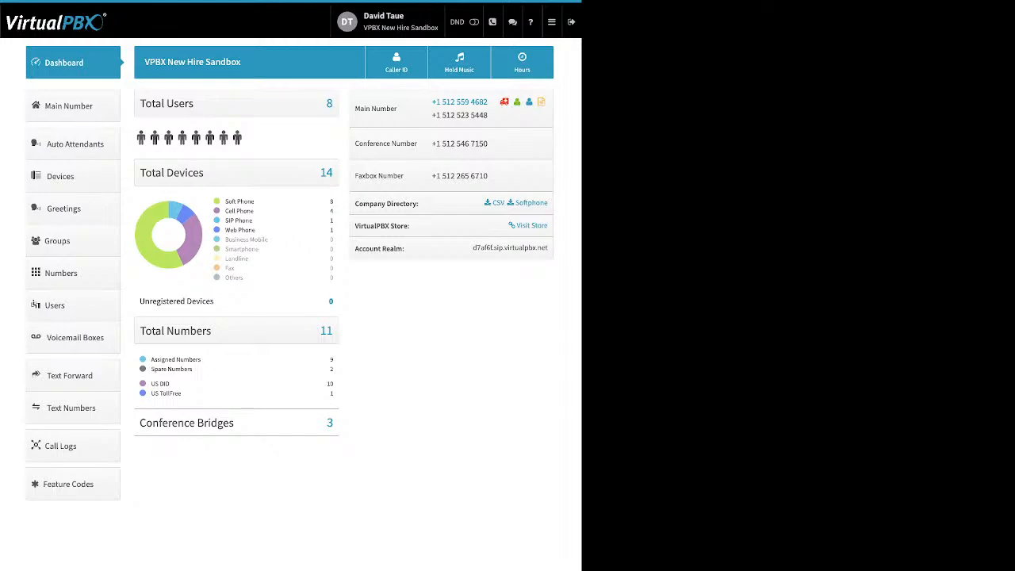
{"action": "left_click_drag", "start_coordinate": [255, 201], "coordinate": [228, 201]}
{"action": "left_click_drag", "start_coordinate": [254, 210], "coordinate": [225, 211]}
{"action": "left_click_drag", "start_coordinate": [253, 220], "coordinate": [225, 221]}
{"action": "left_click_drag", "start_coordinate": [257, 230], "coordinate": [224, 229]}
{"action": "left_click_drag", "start_coordinate": [214, 301], "coordinate": [151, 301]}
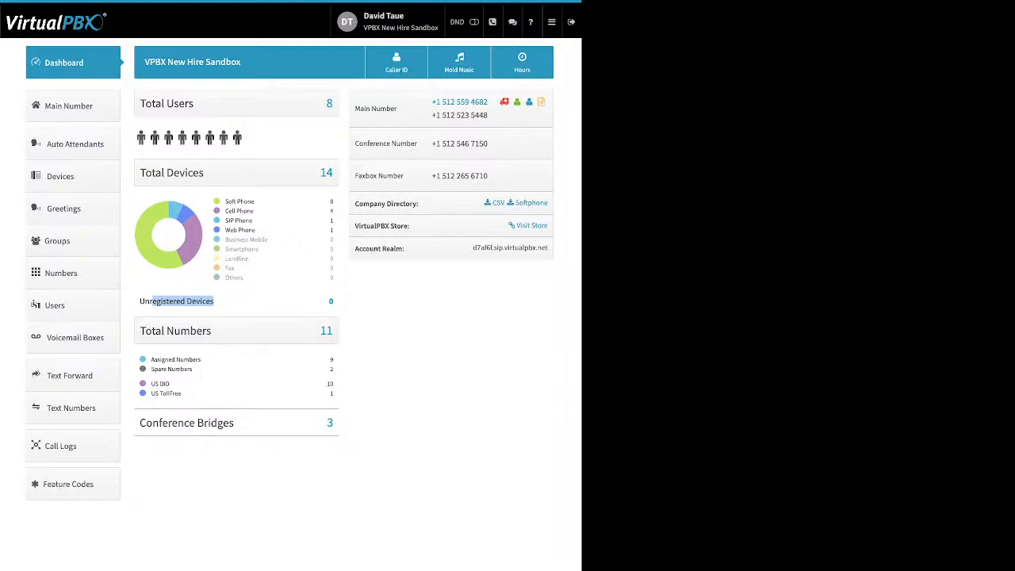
{"action": "left_click_drag", "start_coordinate": [192, 369], "coordinate": [151, 360]}
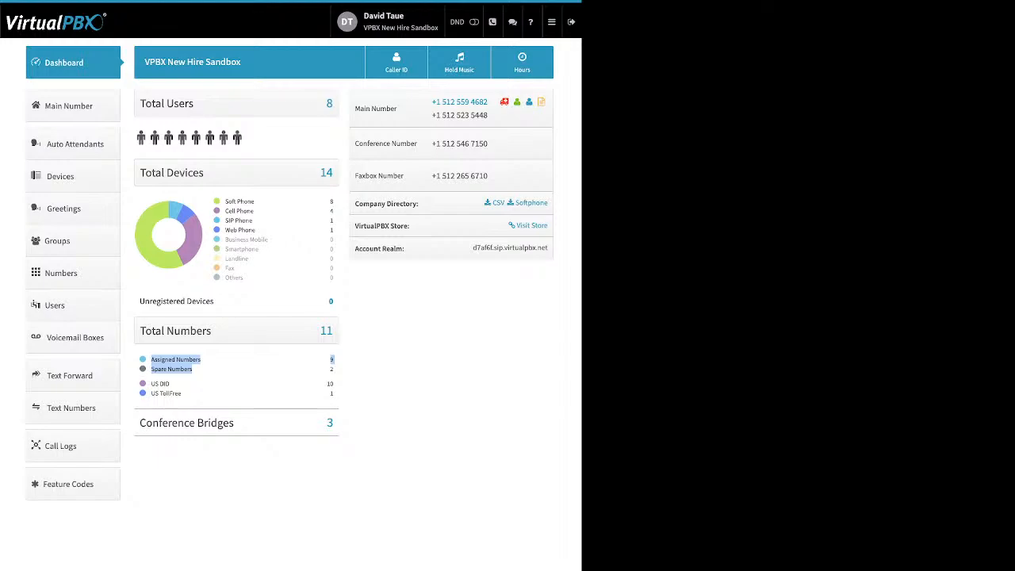
{"action": "left_click", "coordinate": [230, 369]}
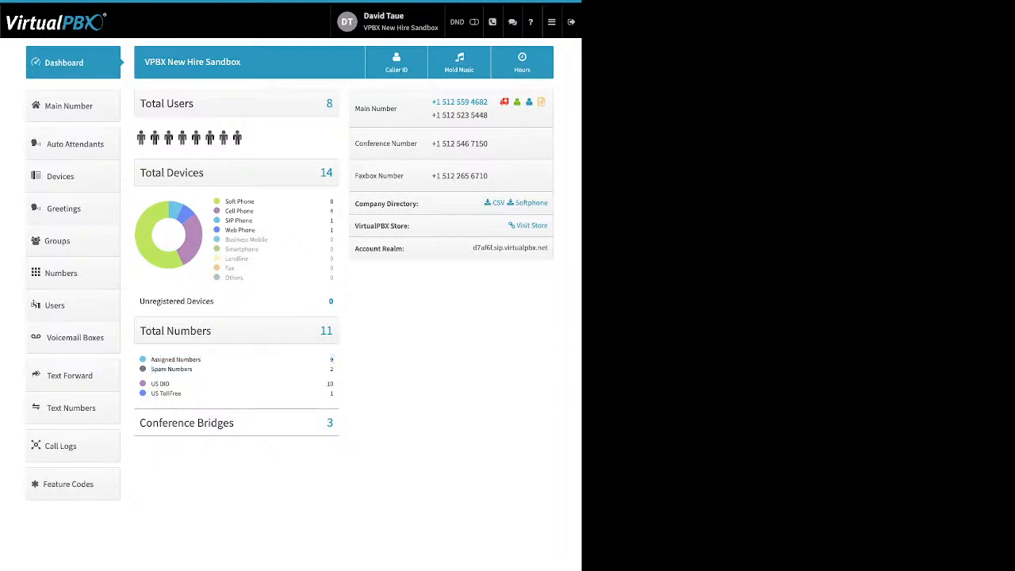
{"action": "left_click_drag", "start_coordinate": [182, 393], "coordinate": [150, 384]}
{"action": "left_click_drag", "start_coordinate": [235, 423], "coordinate": [152, 423]}
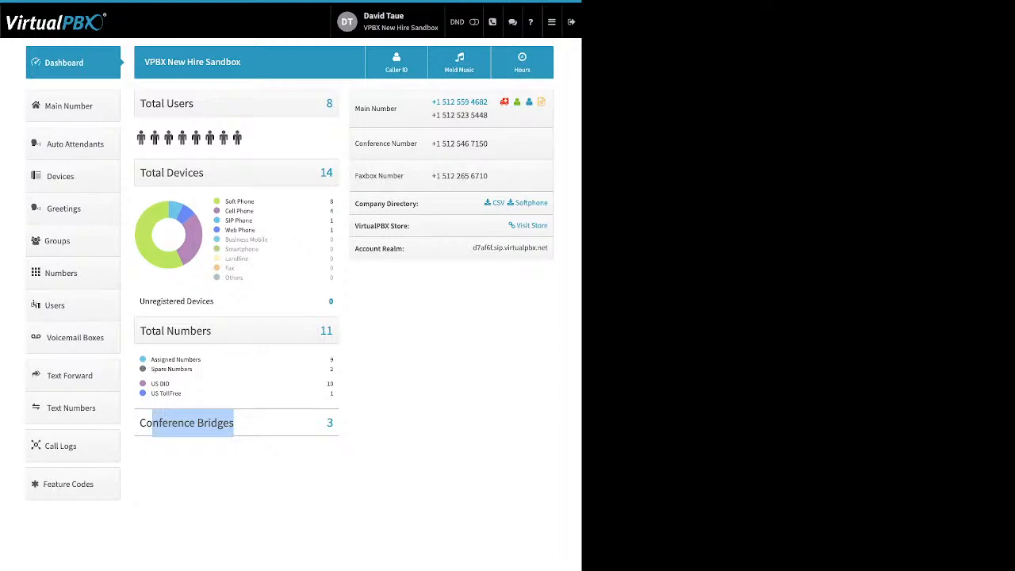
{"action": "left_click", "coordinate": [413, 341]}
{"action": "left_click_drag", "start_coordinate": [356, 203], "coordinate": [419, 204]}
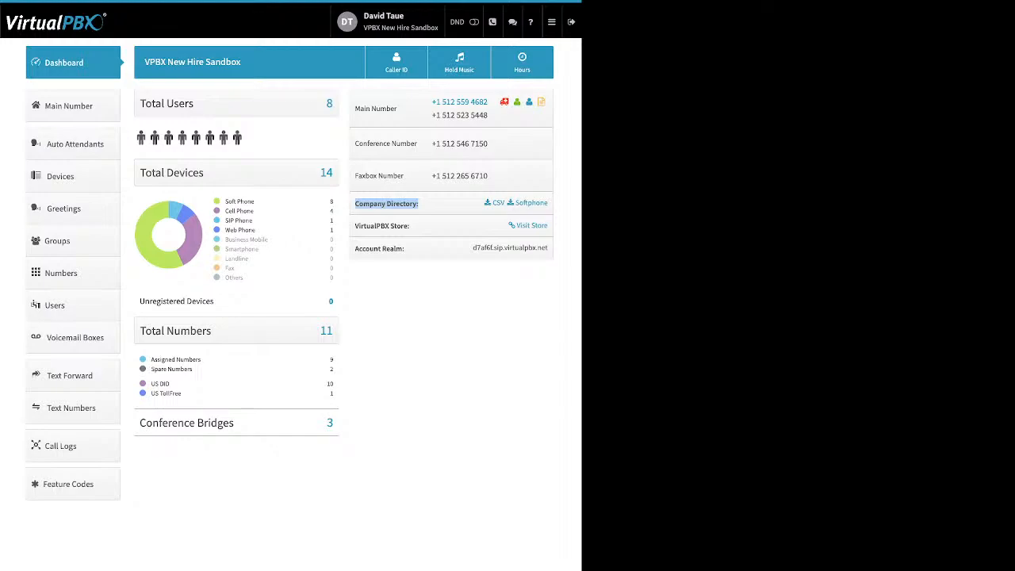
Step: Highlight the VirtualPBX Store and Account Realm entries, then bring up Company Caller ID
{"action": "left_click_drag", "start_coordinate": [381, 226], "coordinate": [410, 226]}
{"action": "left_click", "coordinate": [411, 226]}
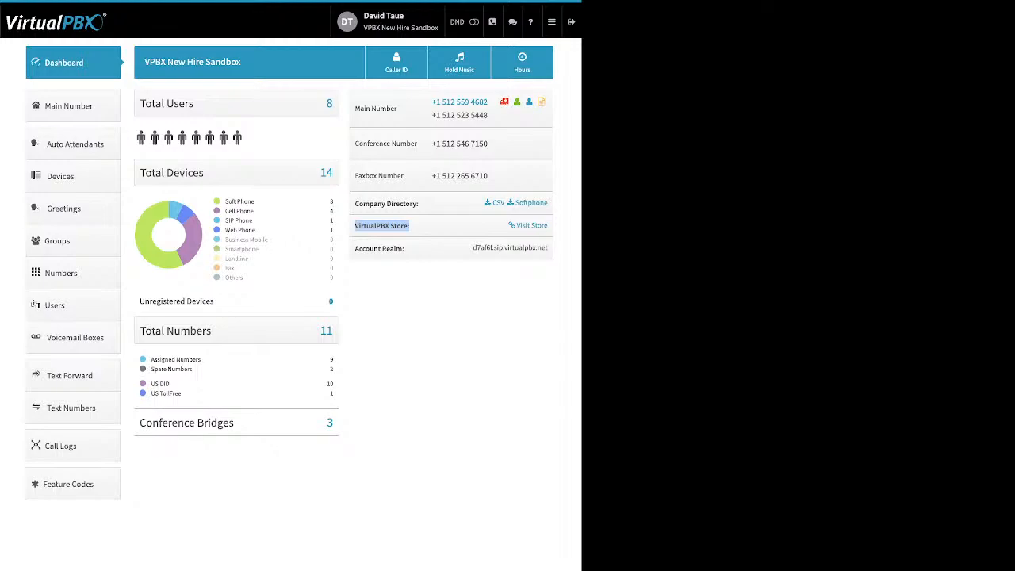
{"action": "left_click_drag", "start_coordinate": [405, 249], "coordinate": [354, 249]}
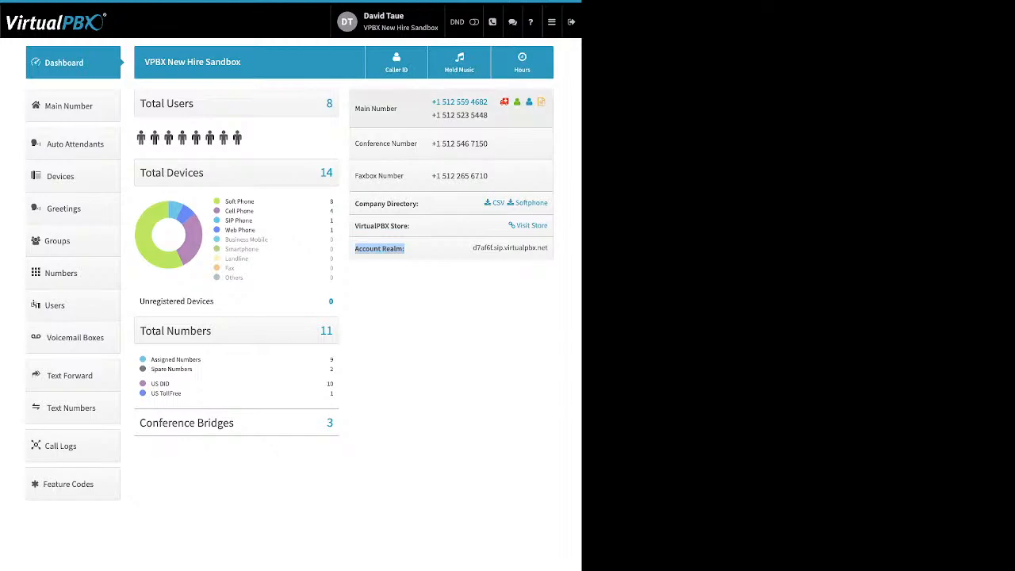
{"action": "left_click", "coordinate": [397, 62]}
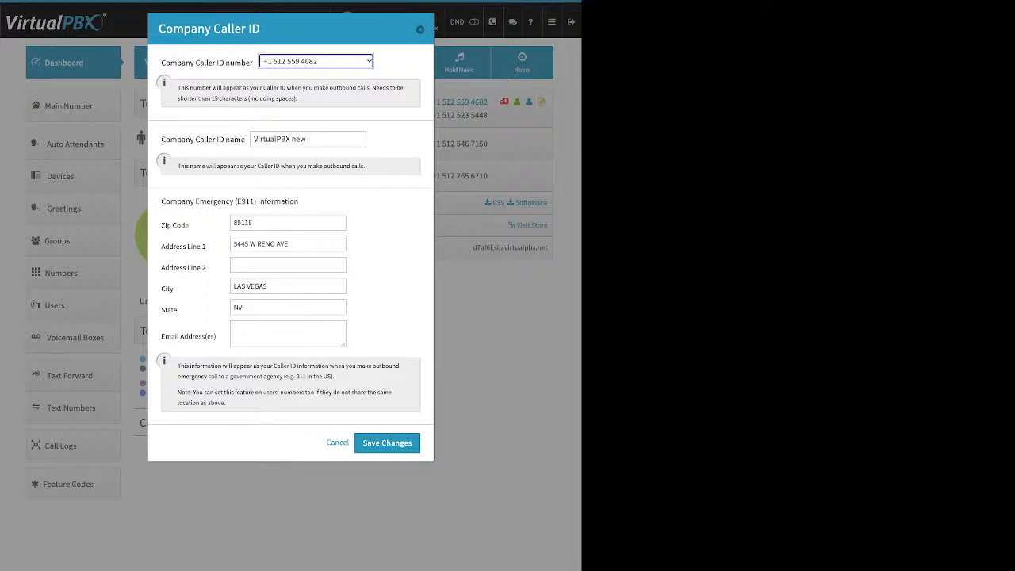
Step: Review the caller ID name and E911 zip code and state fields, then dismiss with Escape
{"action": "left_click_drag", "start_coordinate": [162, 139], "coordinate": [245, 141]}
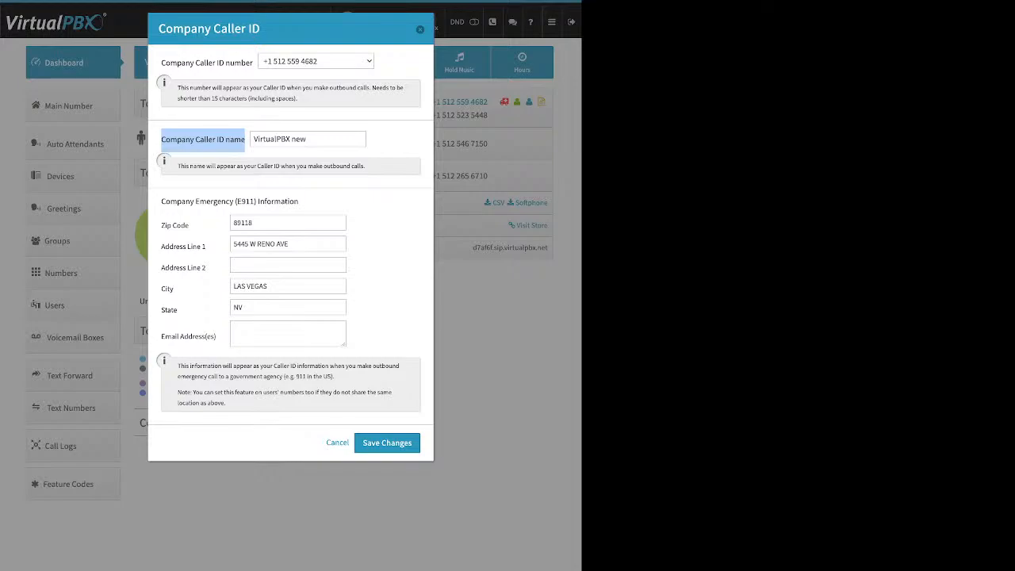
{"action": "left_click_drag", "start_coordinate": [162, 202], "coordinate": [295, 201]}
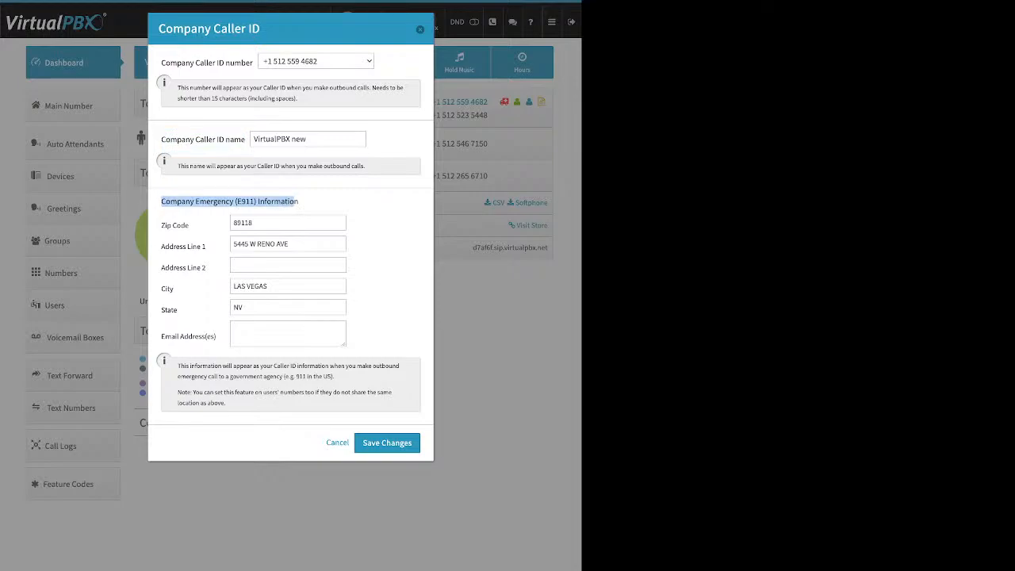
{"action": "left_click_drag", "start_coordinate": [162, 226], "coordinate": [188, 226]}
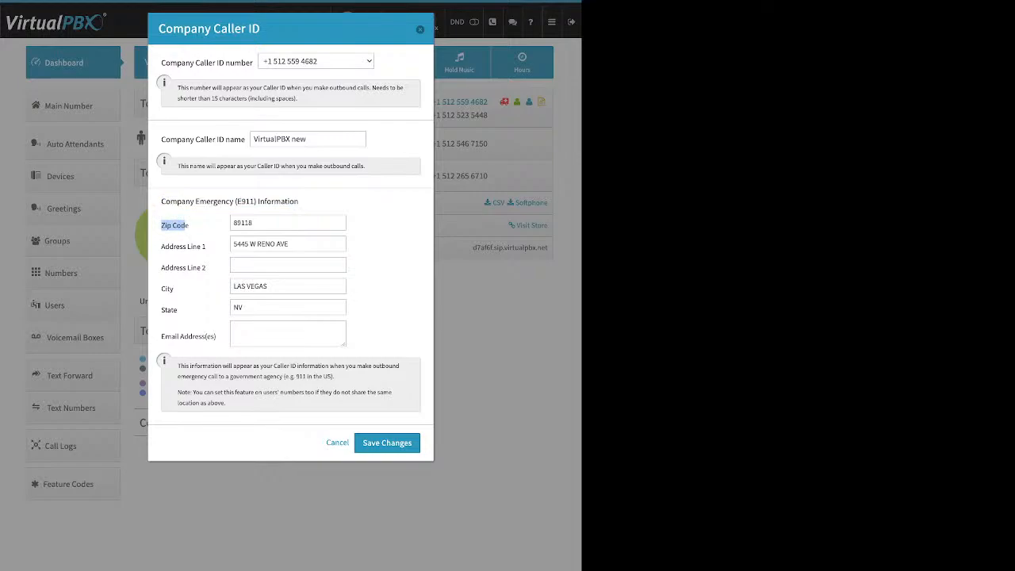
{"action": "left_click_drag", "start_coordinate": [178, 309], "coordinate": [161, 309]}
{"action": "left_click_drag", "start_coordinate": [162, 140], "coordinate": [245, 140]}
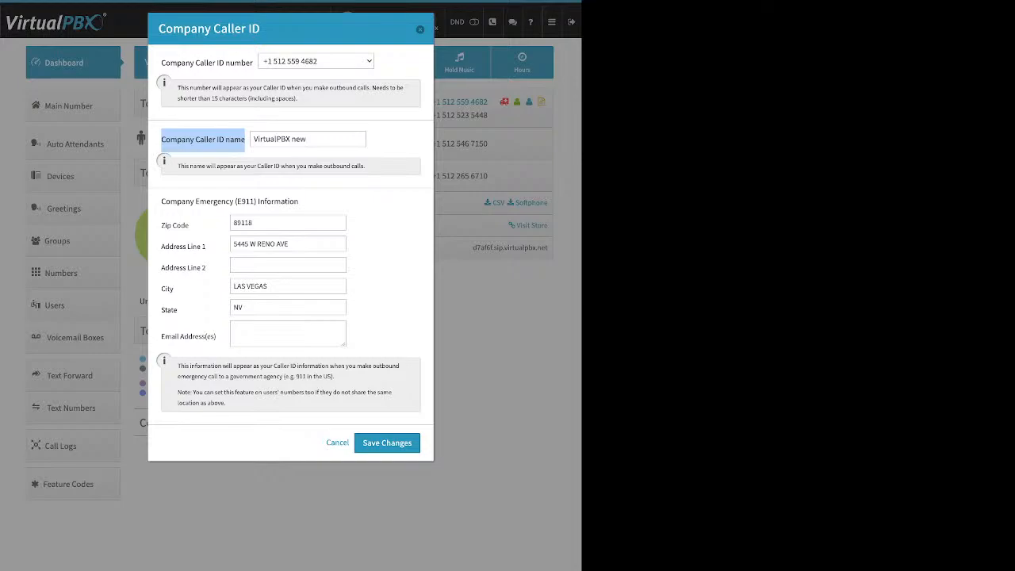
{"action": "key", "text": "Escape"}
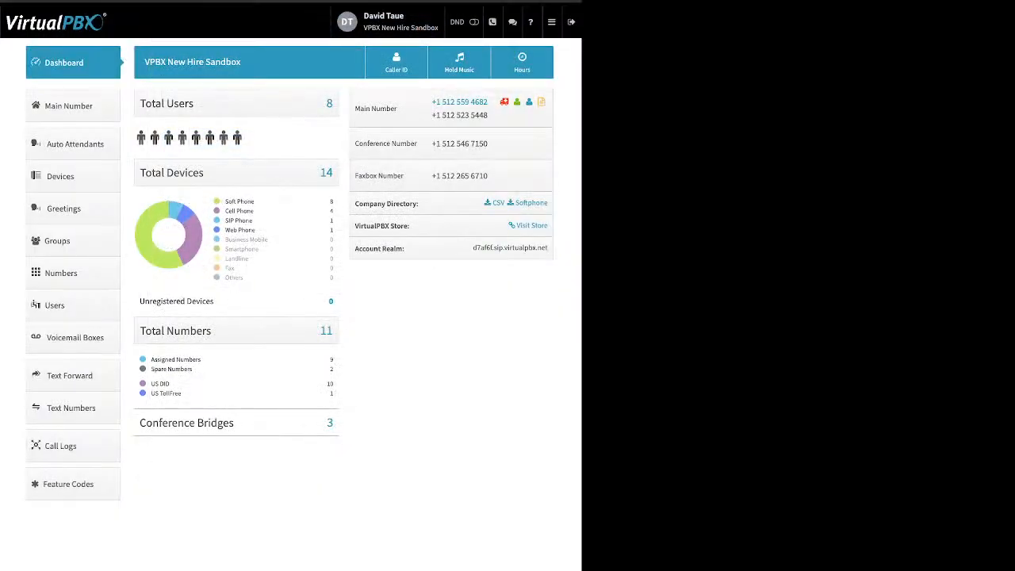
{"action": "left_click", "coordinate": [459, 62]}
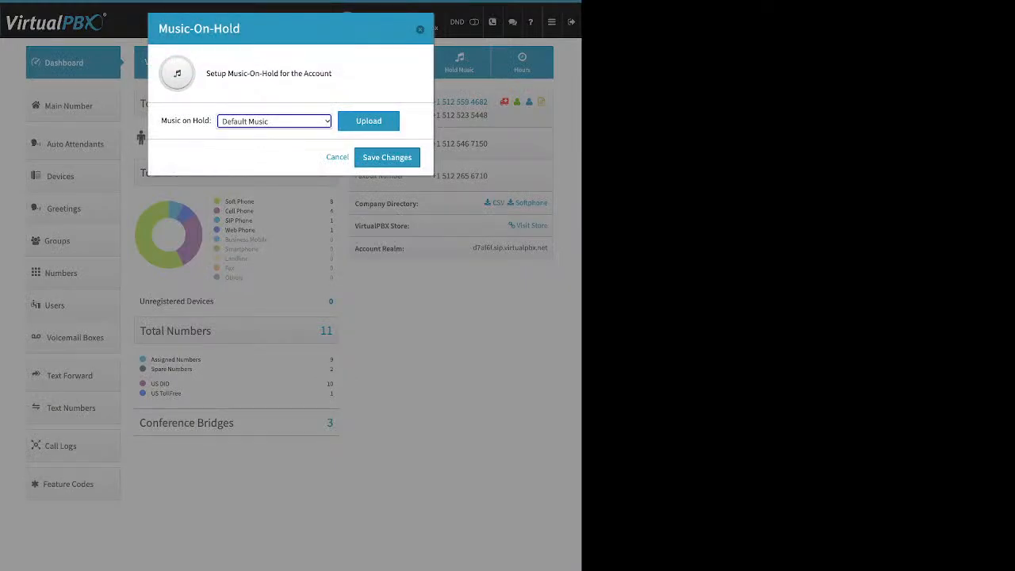
{"action": "left_click", "coordinate": [369, 121]}
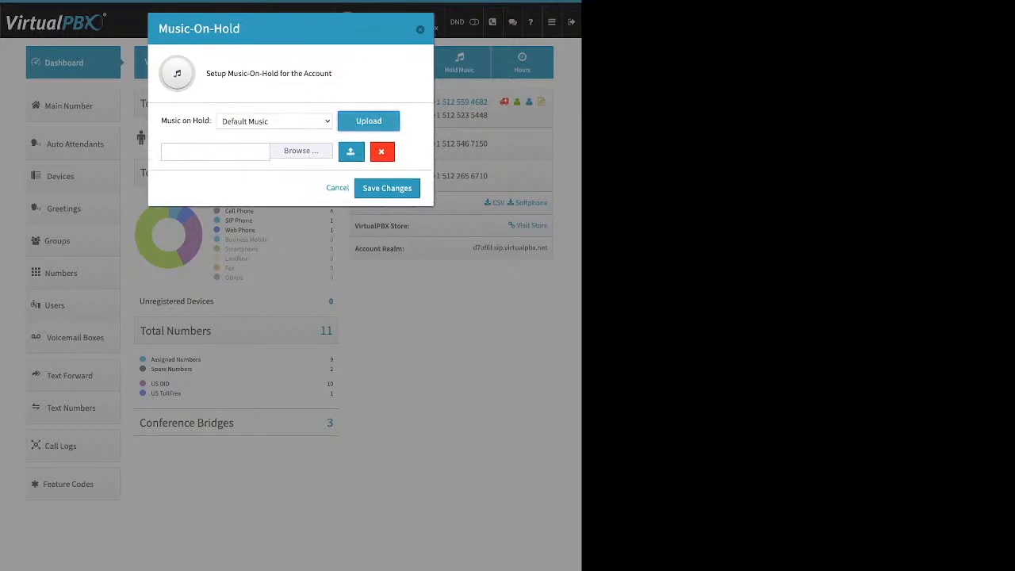
{"action": "left_click", "coordinate": [302, 150]}
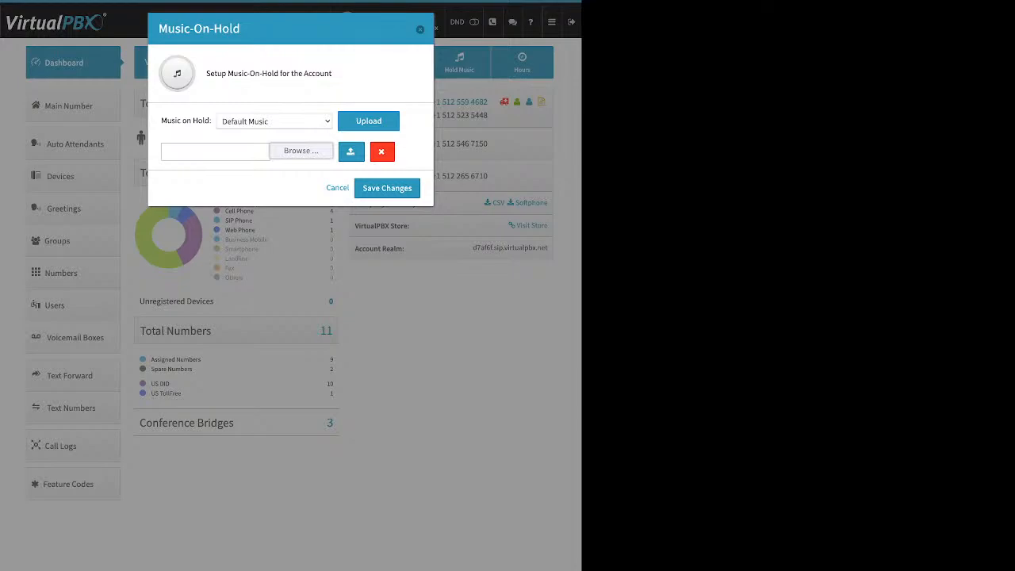
{"action": "left_click", "coordinate": [337, 188]}
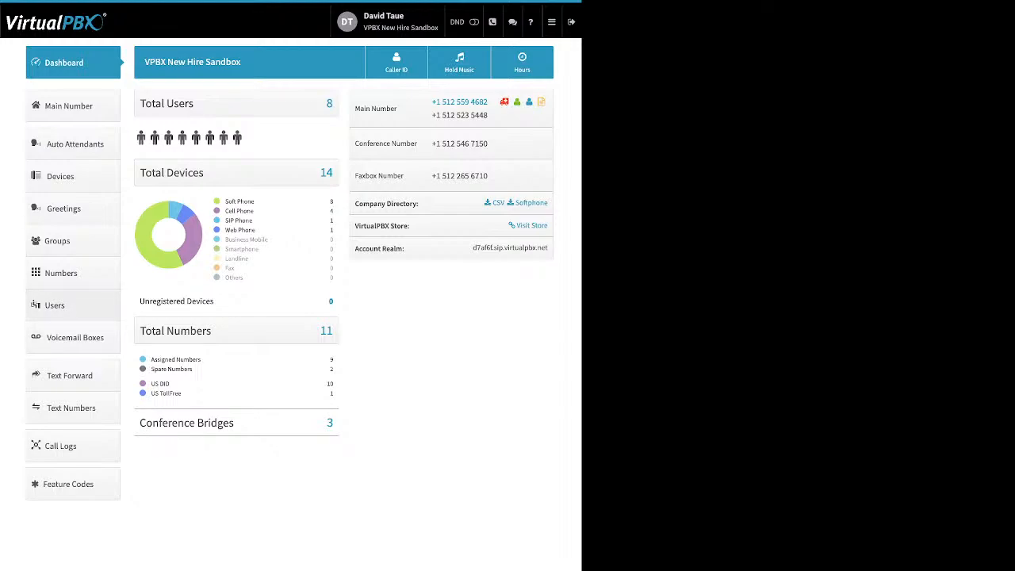
Step: Show the Users page listing all 8 users with extensions and numbers
{"action": "left_click", "coordinate": [55, 305]}
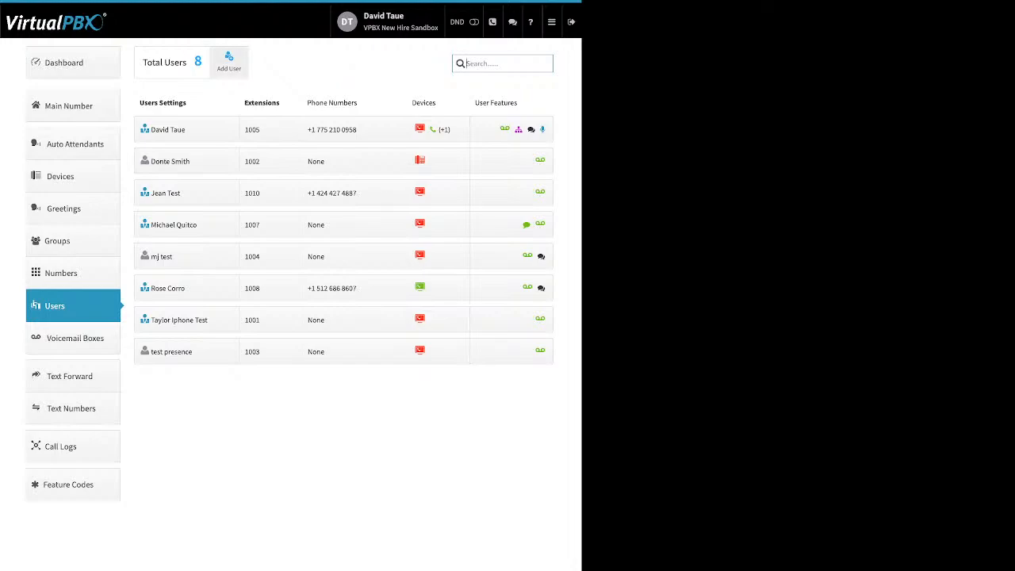
Step: Start a new user in the Add User and Device dialog, with extension 1011 prefilled
{"action": "left_click", "coordinate": [229, 62]}
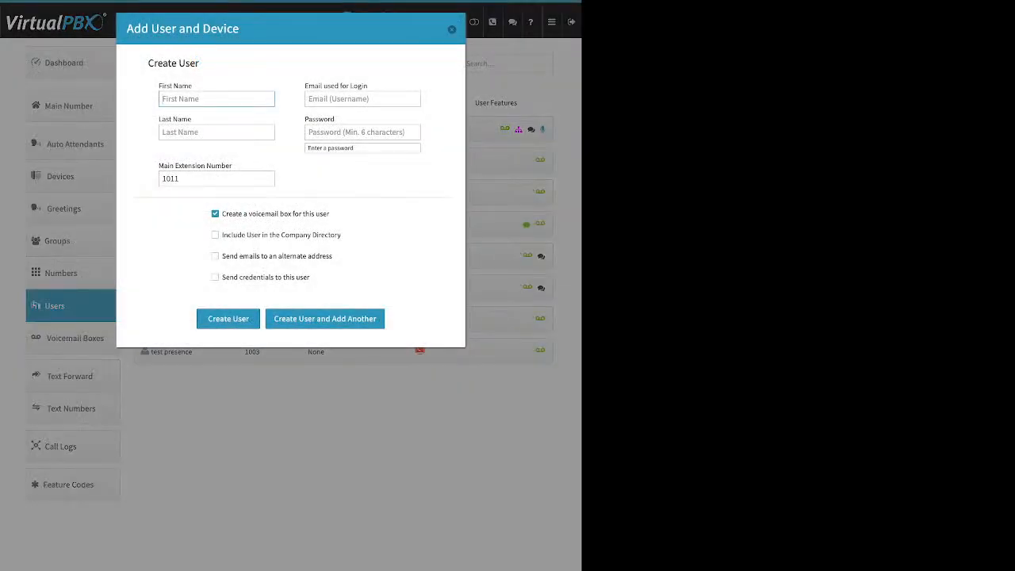
{"action": "double_click", "coordinate": [184, 86]}
{"action": "left_click_drag", "start_coordinate": [193, 120], "coordinate": [162, 120]}
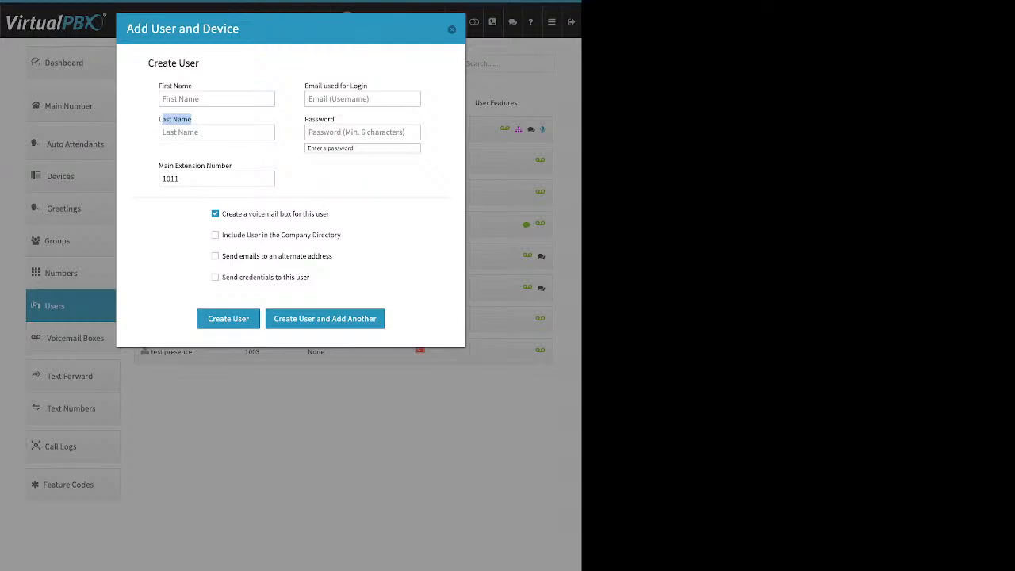
{"action": "left_click", "coordinate": [163, 119]}
{"action": "left_click_drag", "start_coordinate": [367, 85], "coordinate": [305, 86]}
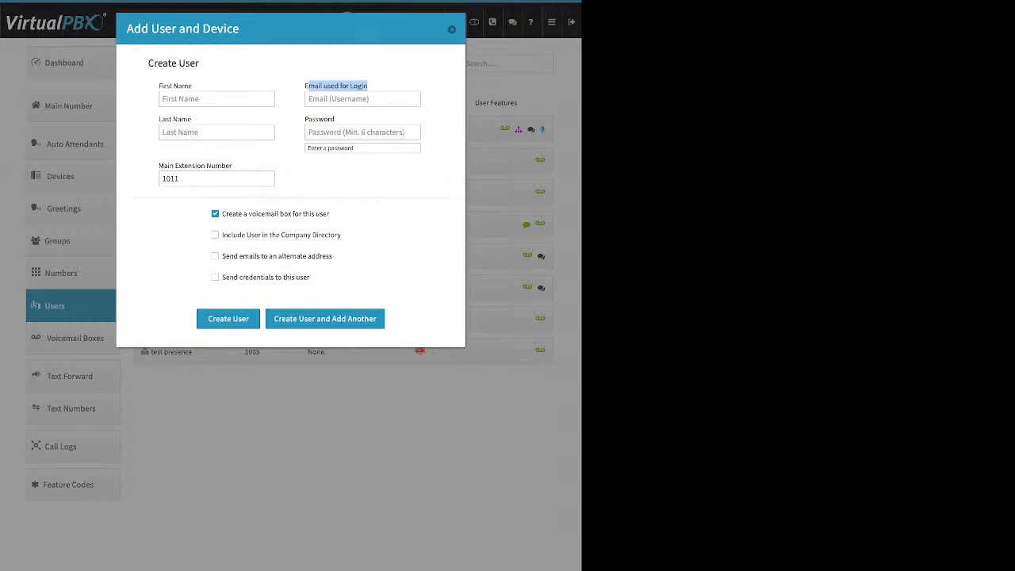
{"action": "left_click", "coordinate": [320, 119]}
{"action": "left_click_drag", "start_coordinate": [335, 120], "coordinate": [308, 119]}
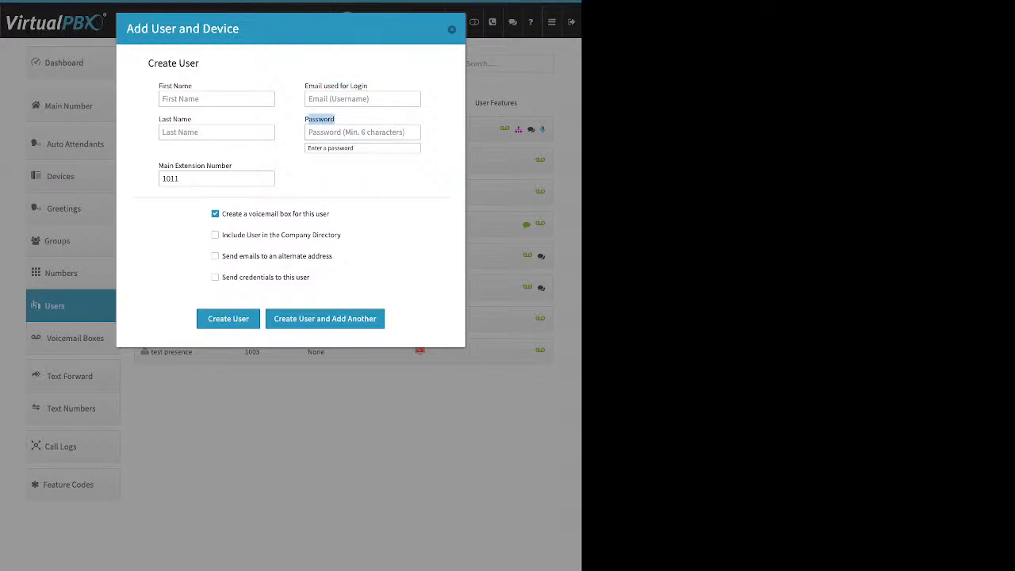
{"action": "left_click", "coordinate": [216, 178]}
{"action": "left_click_drag", "start_coordinate": [231, 165], "coordinate": [175, 166]}
{"action": "left_click", "coordinate": [216, 178]}
{"action": "double_click", "coordinate": [170, 179]}
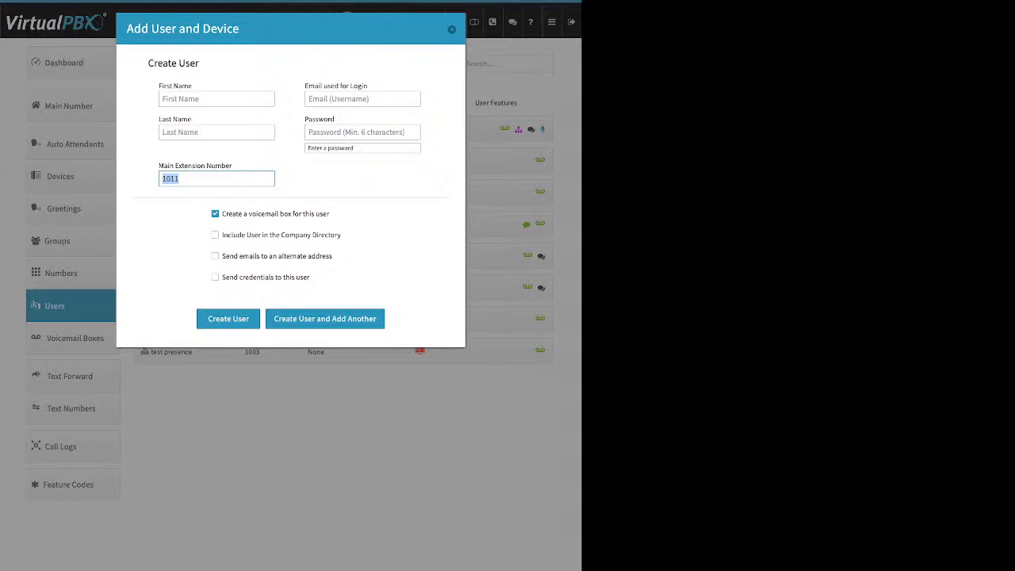
{"action": "key", "text": "Tab"}
{"action": "left_click_drag", "start_coordinate": [368, 86], "coordinate": [314, 85]}
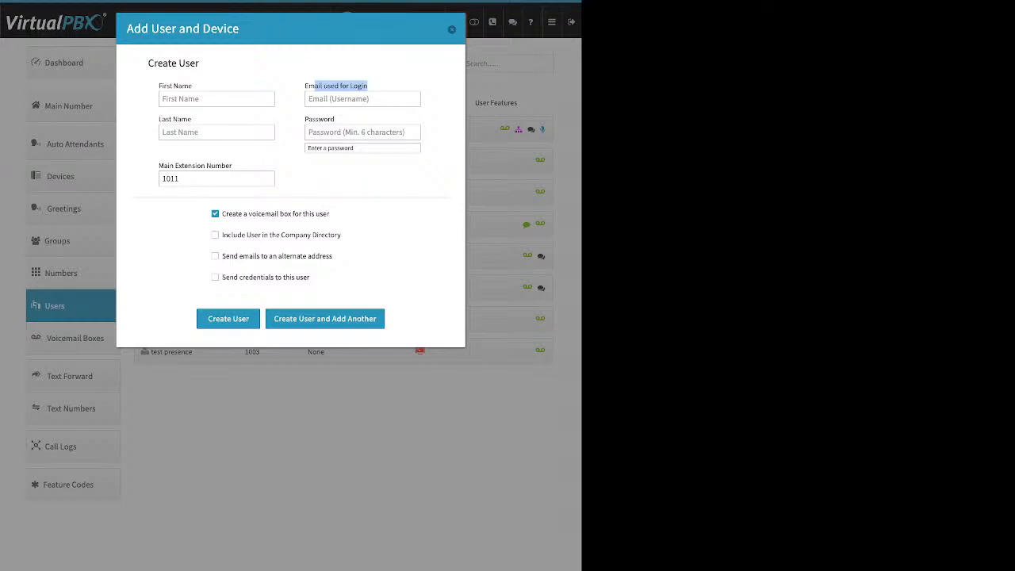
{"action": "left_click_drag", "start_coordinate": [330, 214], "coordinate": [222, 214]}
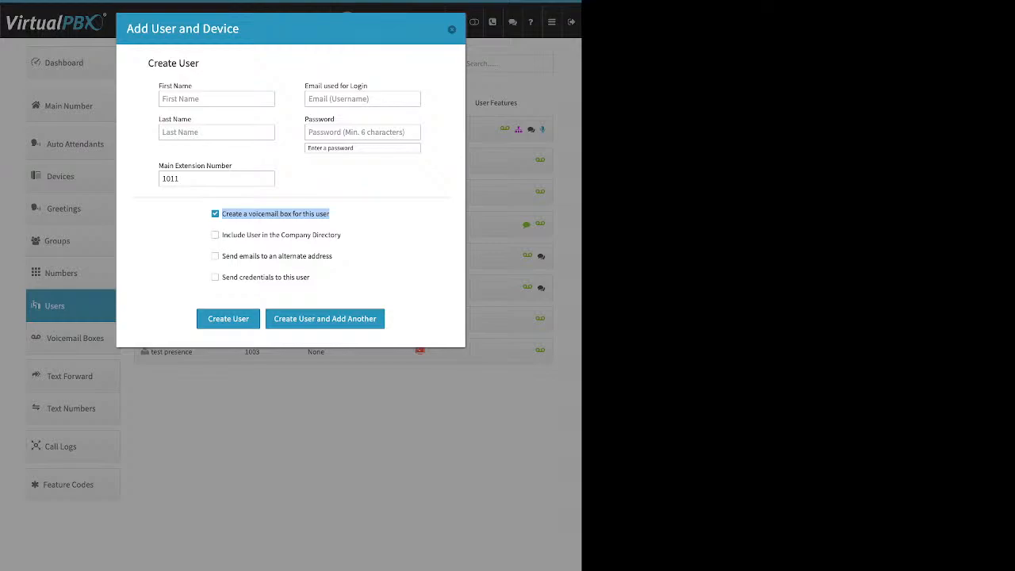
Step: Try the directory and alternate-email options, leave them off, and enable Send credentials to this user
{"action": "left_click", "coordinate": [346, 216]}
{"action": "left_click_drag", "start_coordinate": [343, 235], "coordinate": [221, 235]}
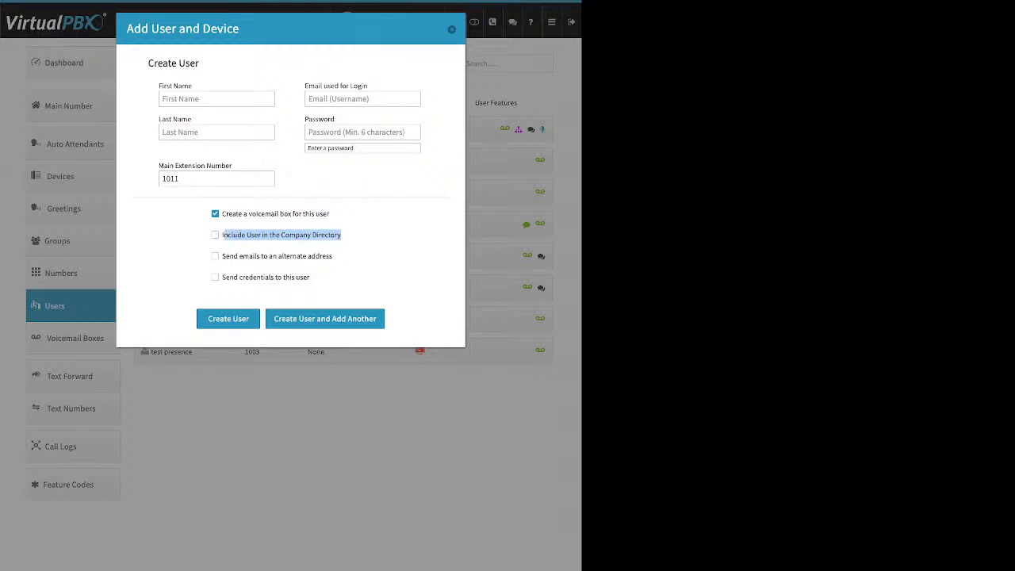
{"action": "left_click", "coordinate": [216, 235]}
{"action": "left_click", "coordinate": [215, 235]}
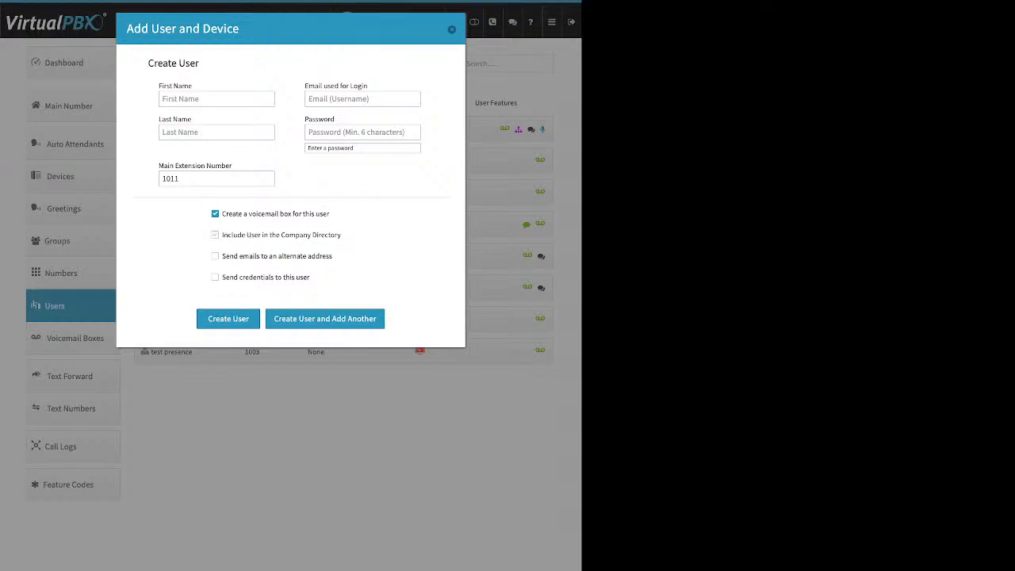
{"action": "double_click", "coordinate": [215, 256]}
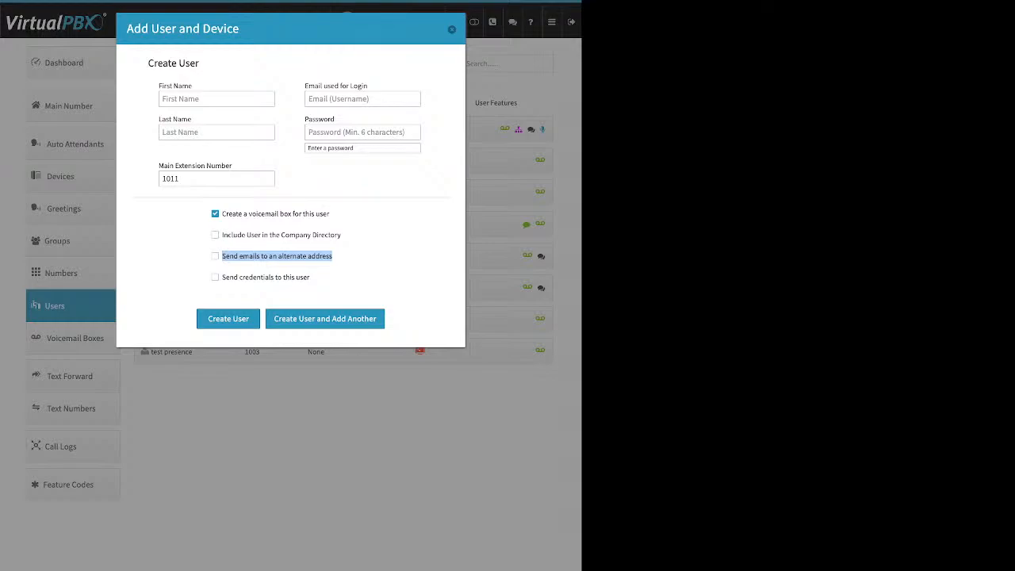
{"action": "left_click", "coordinate": [215, 256]}
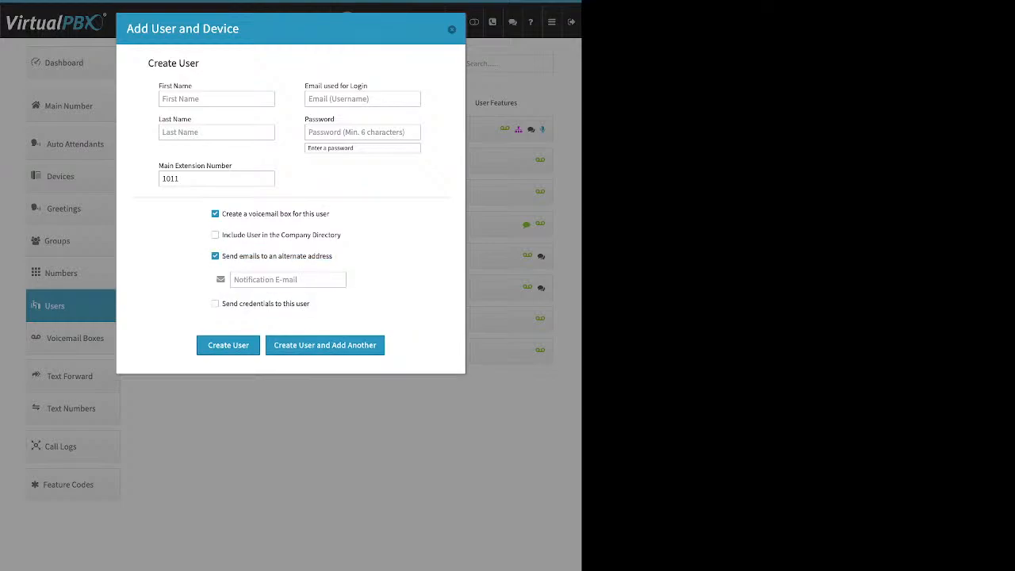
{"action": "left_click", "coordinate": [288, 280]}
{"action": "left_click", "coordinate": [215, 256]}
{"action": "left_click_drag", "start_coordinate": [309, 277], "coordinate": [221, 276]}
{"action": "left_click", "coordinate": [215, 277]}
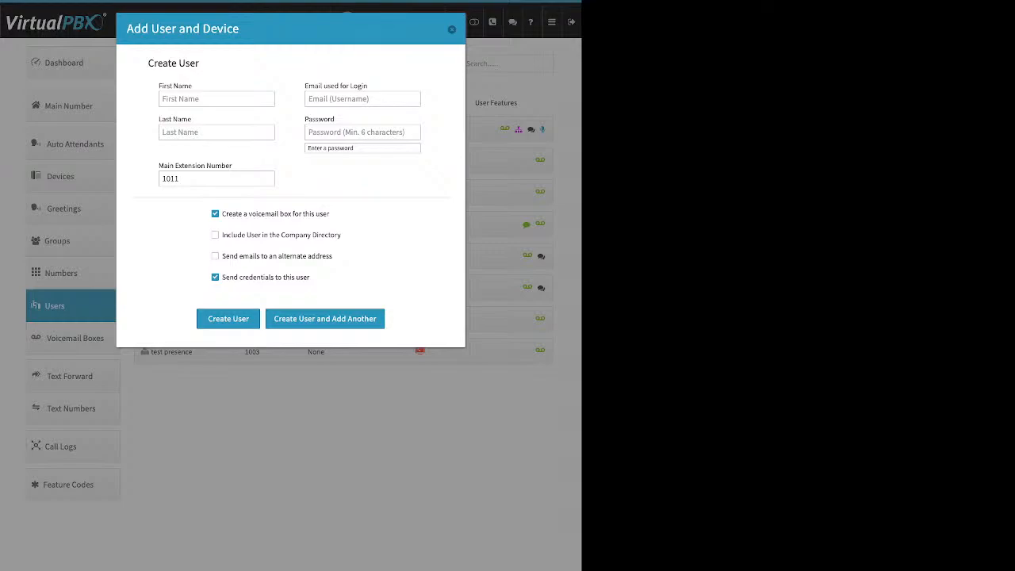
Step: Discard the new user, expand the extension 1002 user's row and point to Change Credentials
{"action": "left_click", "coordinate": [451, 29]}
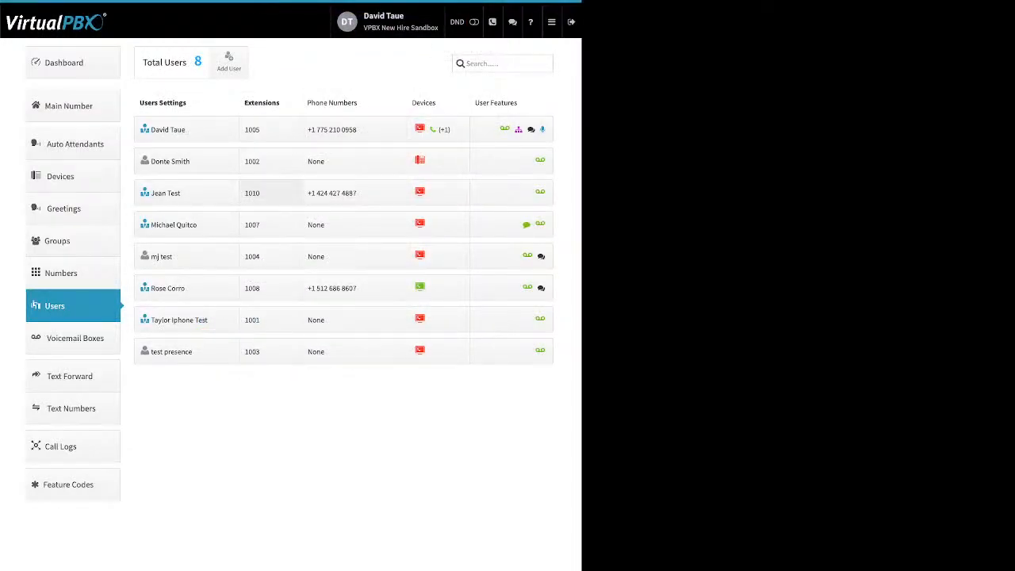
{"action": "left_click", "coordinate": [186, 161]}
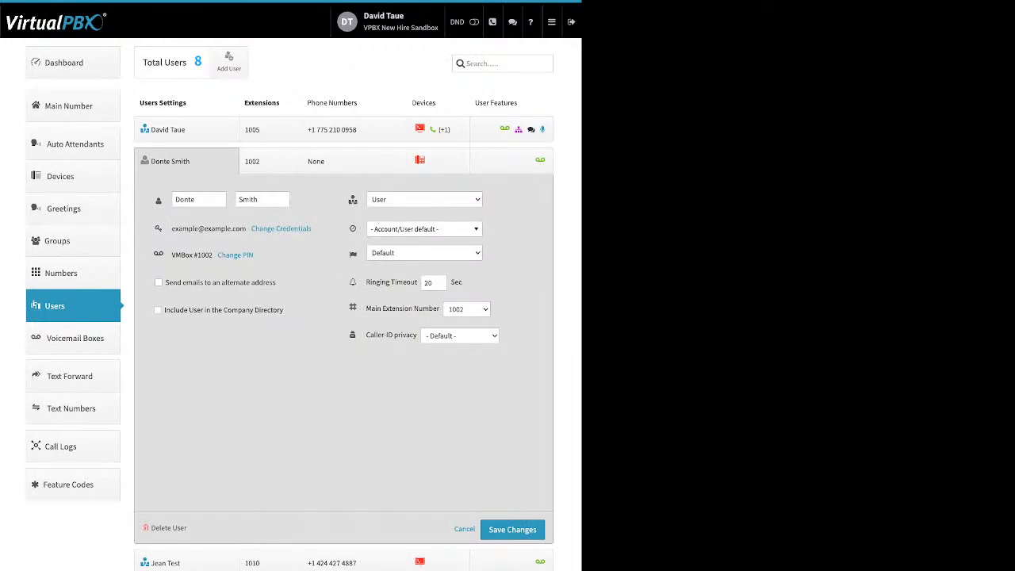
{"action": "left_click_drag", "start_coordinate": [313, 228], "coordinate": [252, 228]}
Step: Review the user's email, password and reset-link fields in Update Credentials, cancel, and highlight Change PIN
{"action": "left_click", "coordinate": [255, 228]}
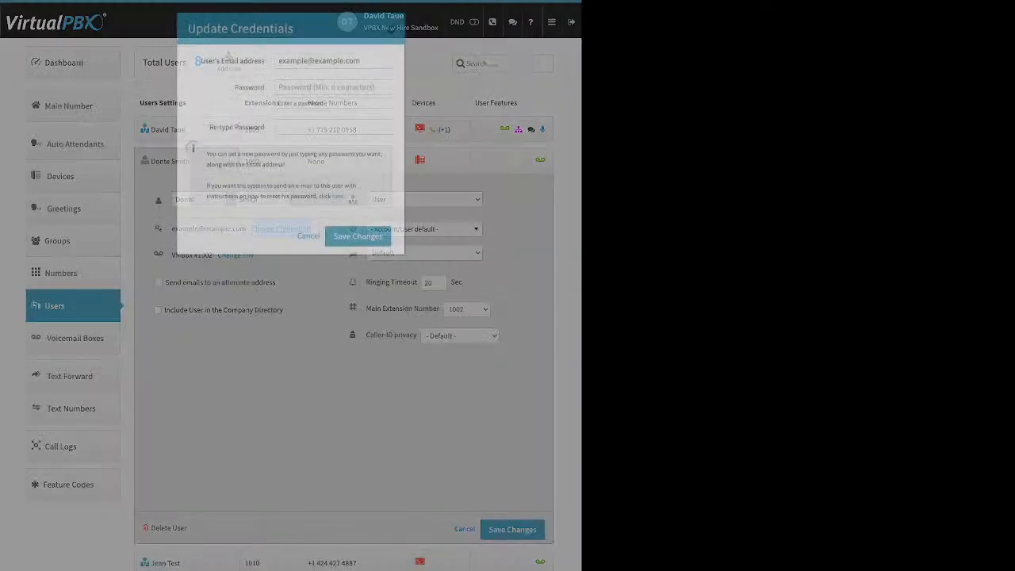
{"action": "left_click_drag", "start_coordinate": [266, 61], "coordinate": [201, 61]}
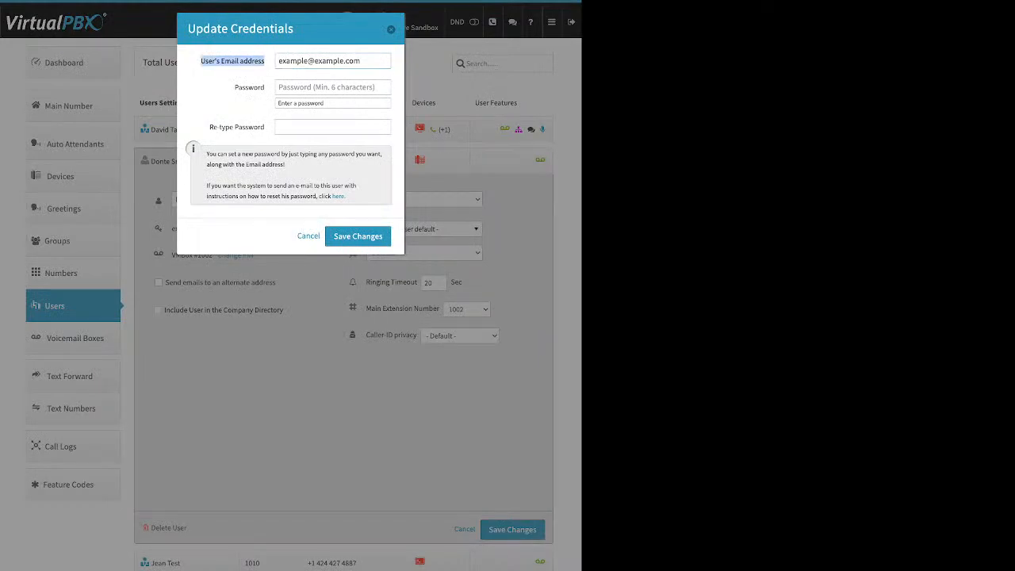
{"action": "left_click_drag", "start_coordinate": [265, 87], "coordinate": [238, 87]}
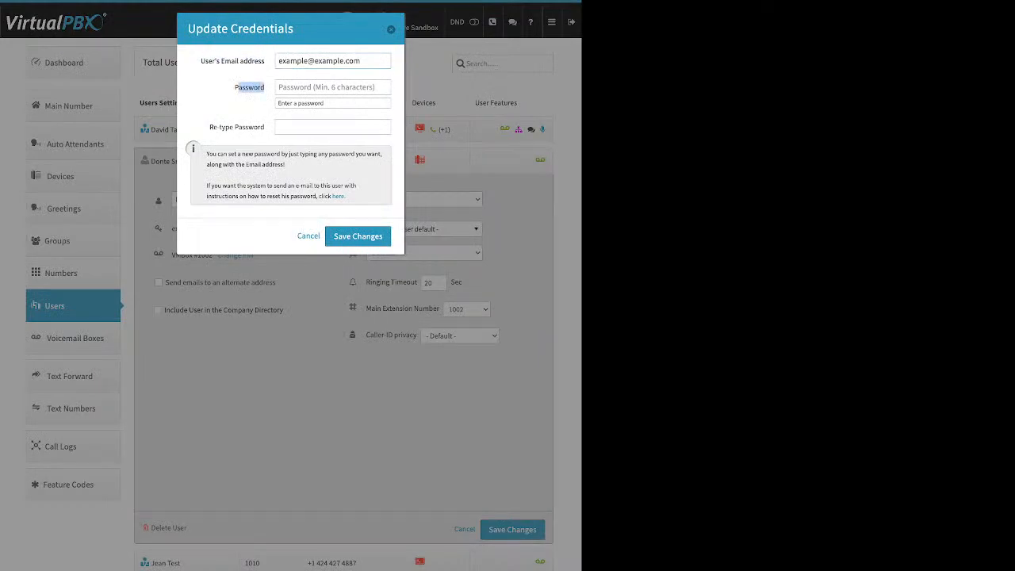
{"action": "left_click_drag", "start_coordinate": [346, 196], "coordinate": [331, 196]}
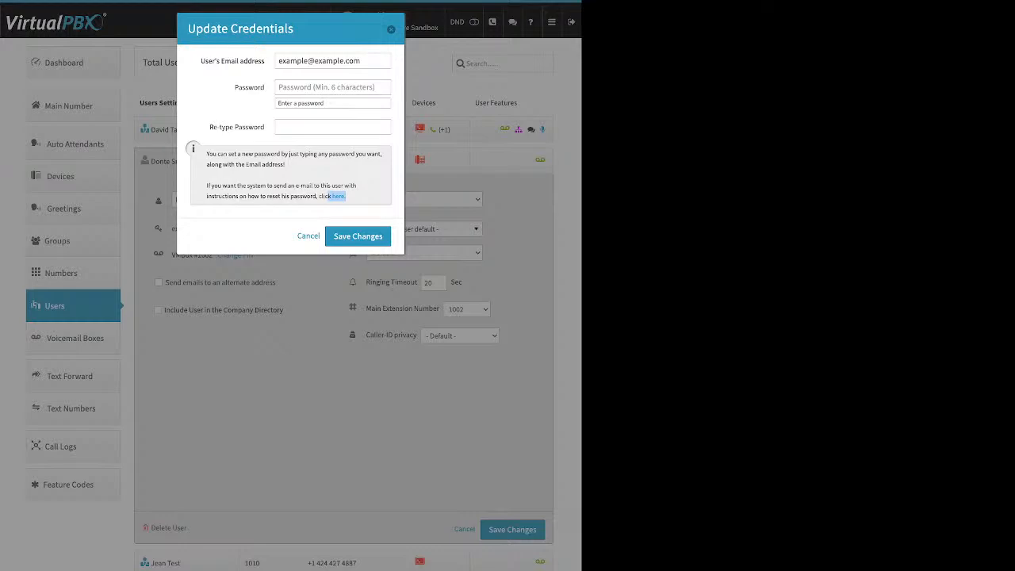
{"action": "left_click", "coordinate": [391, 29]}
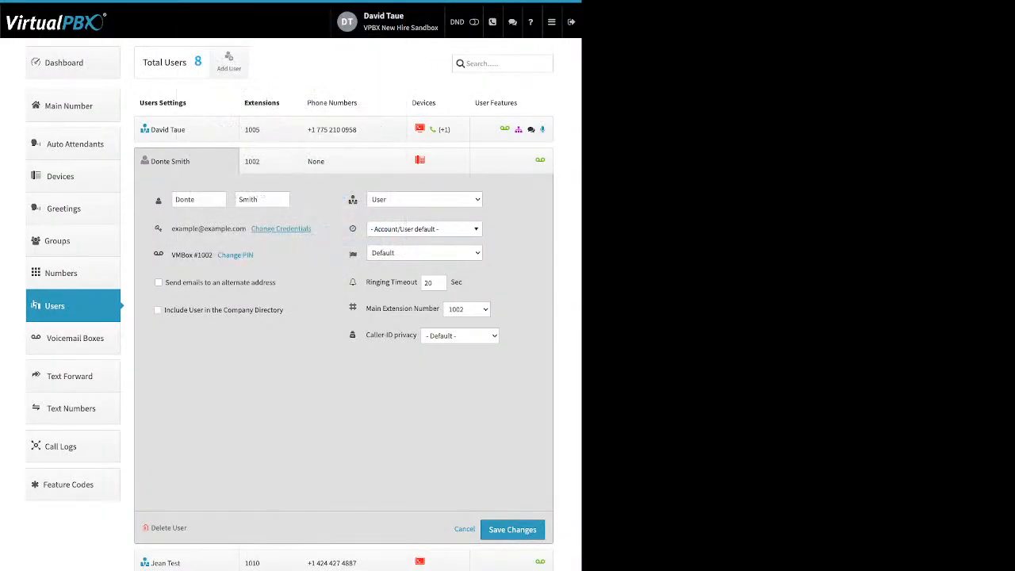
{"action": "left_click_drag", "start_coordinate": [254, 255], "coordinate": [217, 254]}
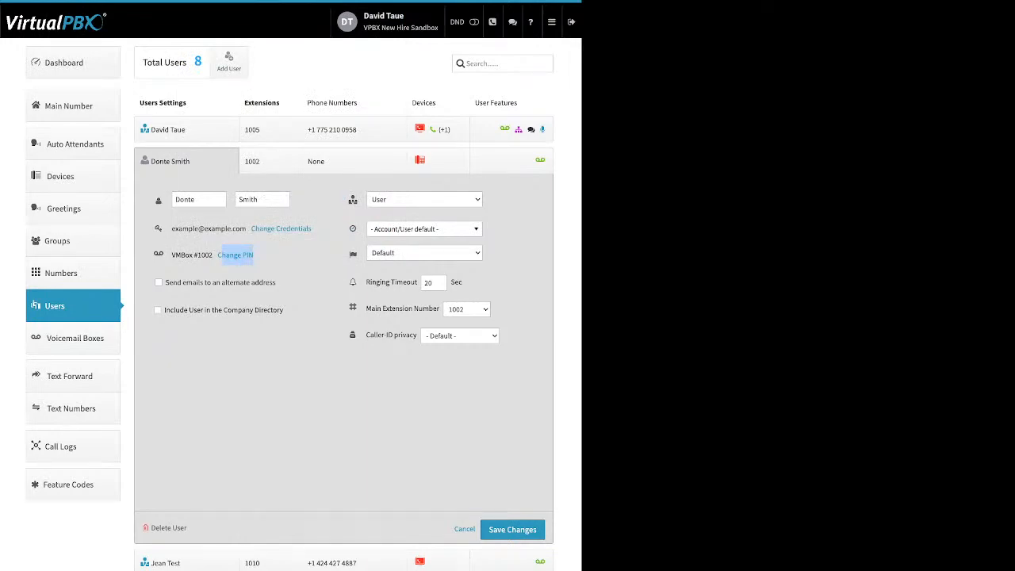
{"action": "left_click", "coordinate": [234, 254]}
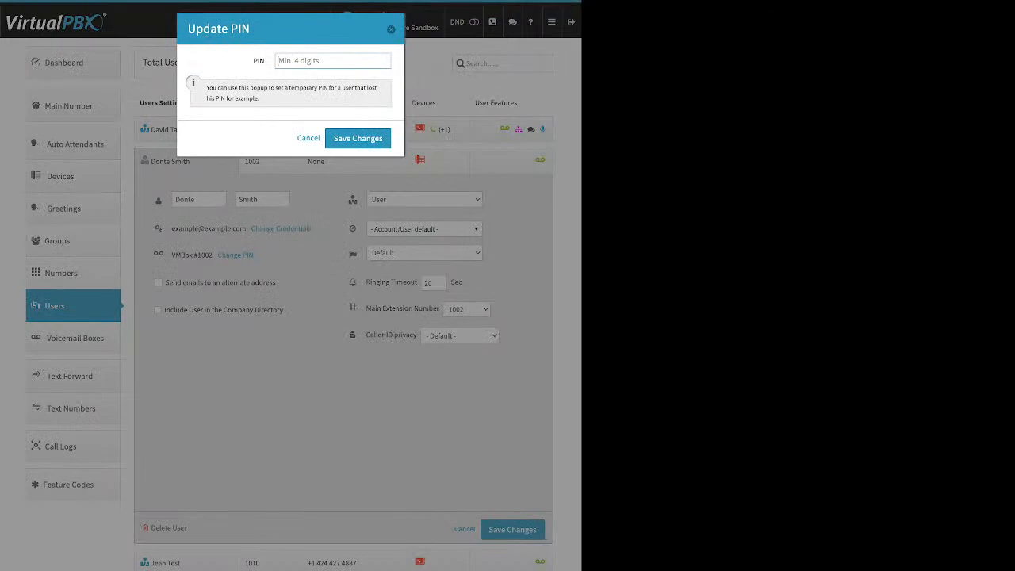
{"action": "key", "text": "Escape"}
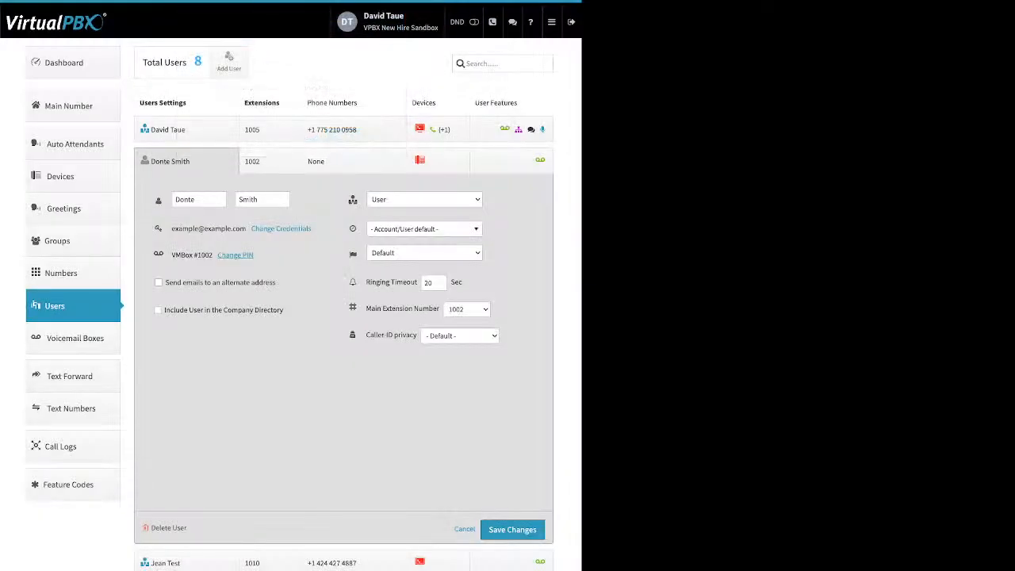
{"action": "left_click_drag", "start_coordinate": [277, 283], "coordinate": [163, 283]}
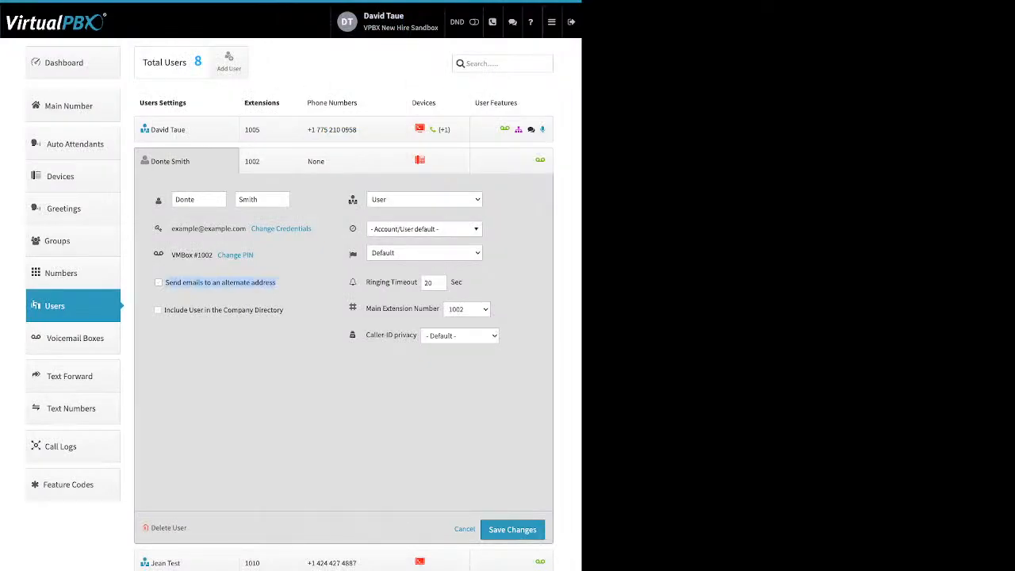
{"action": "left_click", "coordinate": [289, 305]}
{"action": "left_click_drag", "start_coordinate": [285, 310], "coordinate": [163, 310]}
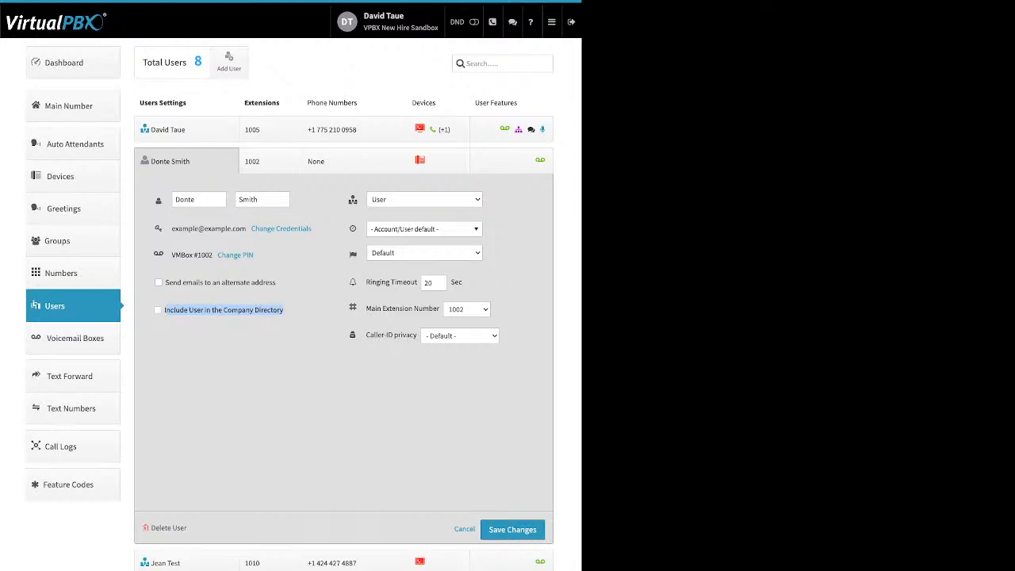
Step: Check the timezone list without changing it, then open extension 1002's extension assignments
{"action": "mouse_move", "coordinate": [352, 228]}
{"action": "left_click", "coordinate": [423, 228]}
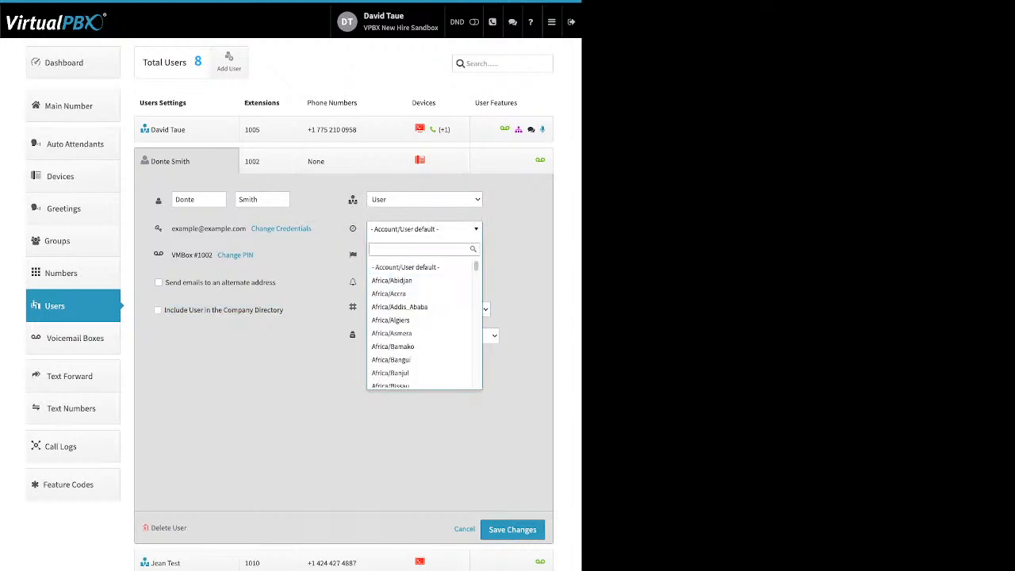
{"action": "key", "text": "Escape"}
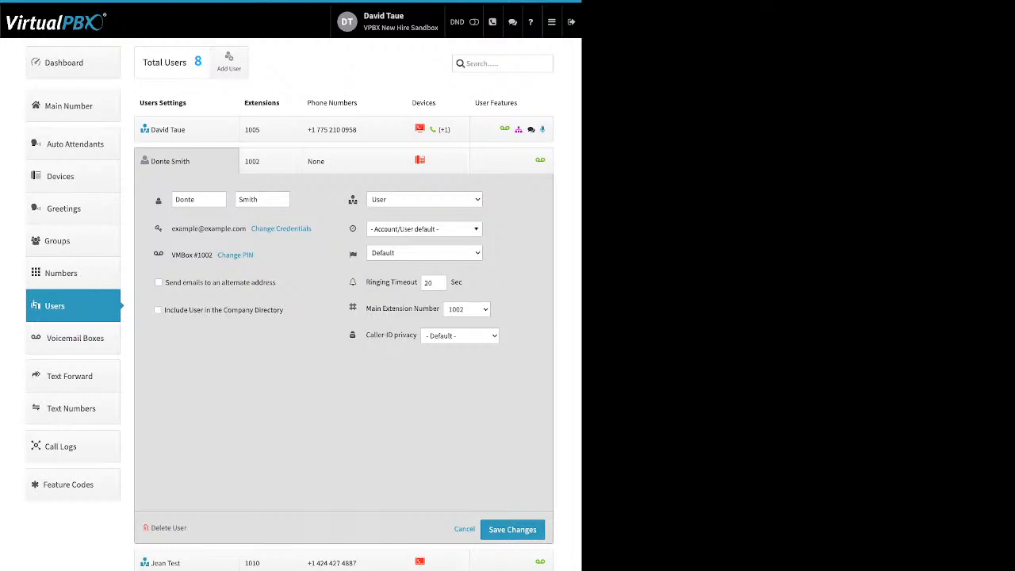
{"action": "double_click", "coordinate": [379, 282]}
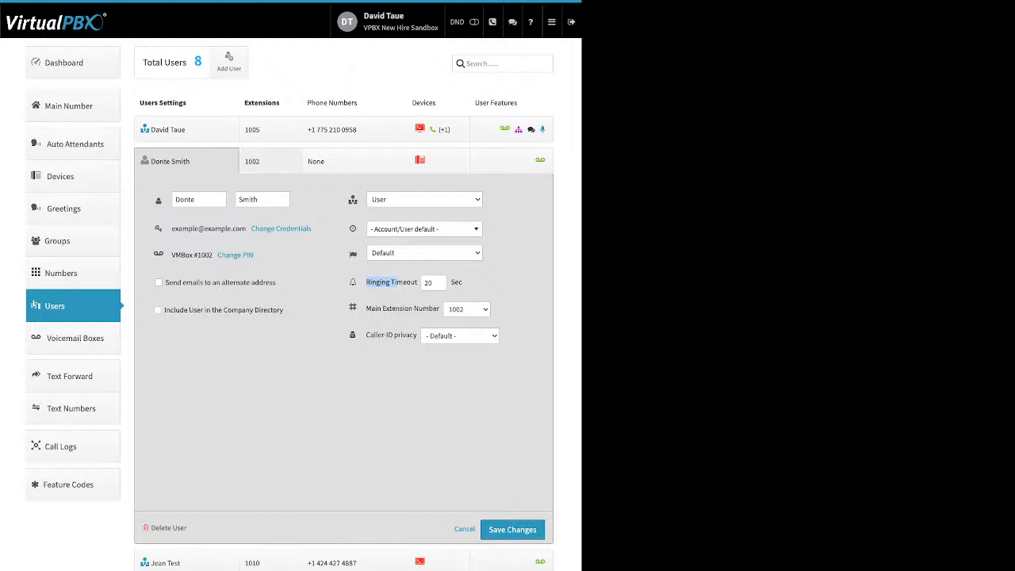
{"action": "left_click", "coordinate": [271, 161]}
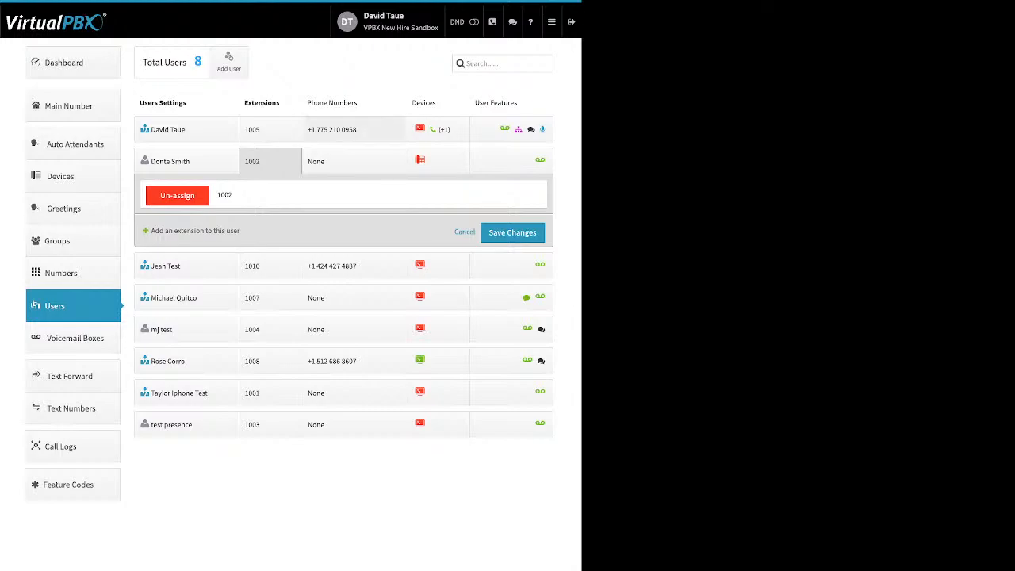
Step: Open the extension 1005 user's phone number assignment panel
{"action": "left_click", "coordinate": [353, 129]}
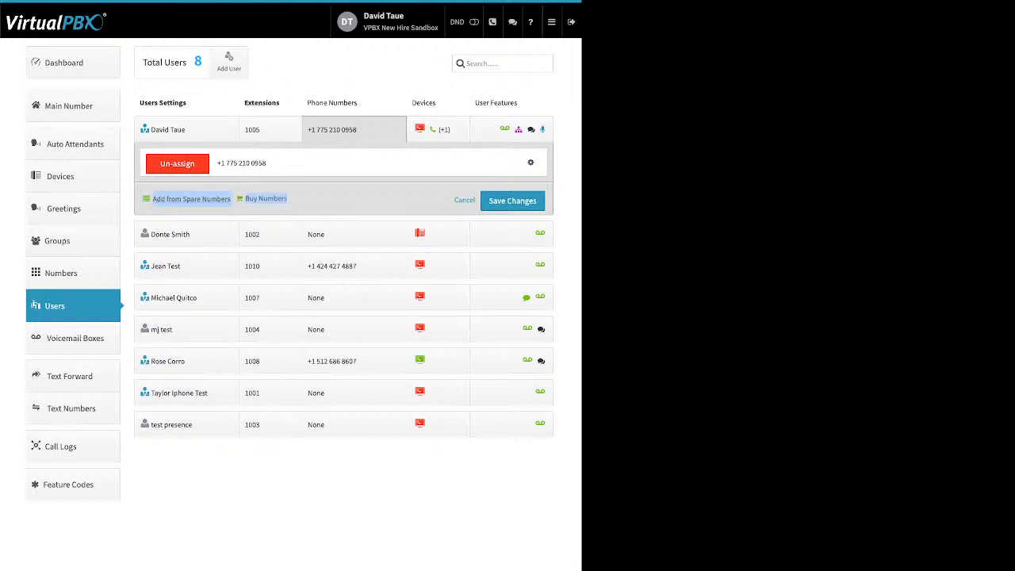
Step: Assign the spare 855 toll-free number to extension 1005 and save
{"action": "left_click", "coordinate": [191, 199]}
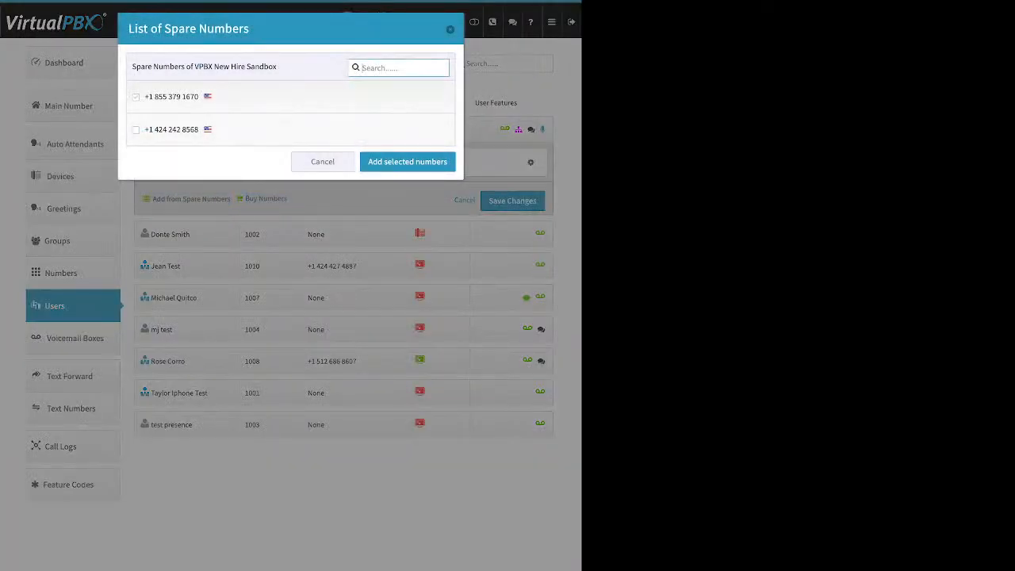
{"action": "left_click", "coordinate": [135, 96]}
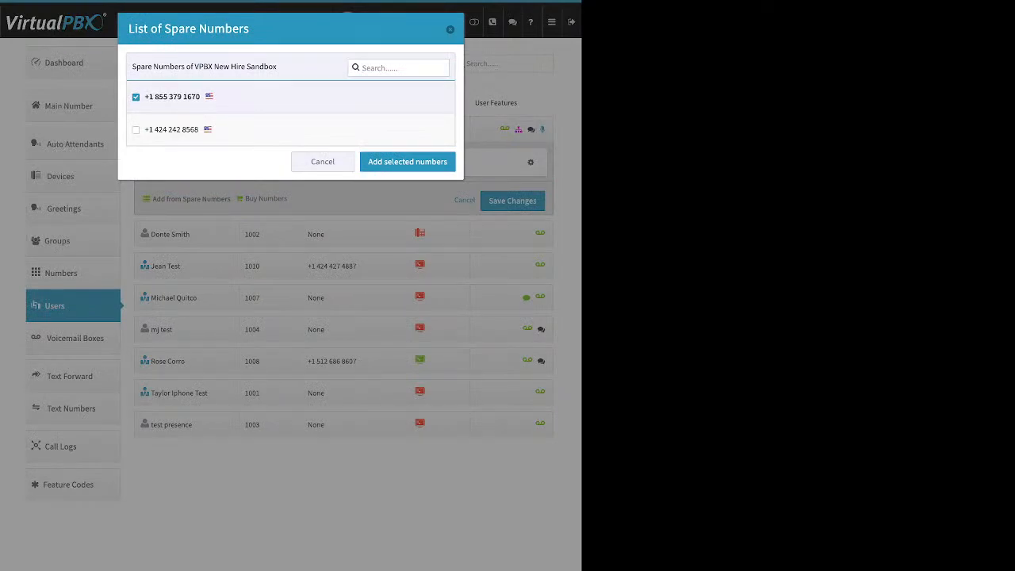
{"action": "left_click", "coordinate": [407, 161]}
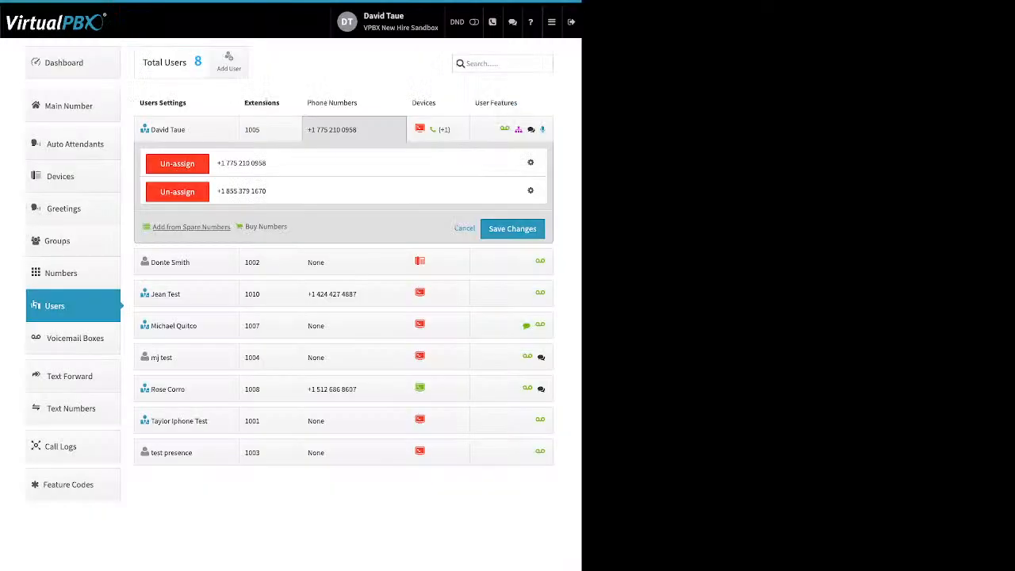
{"action": "left_click", "coordinate": [513, 229]}
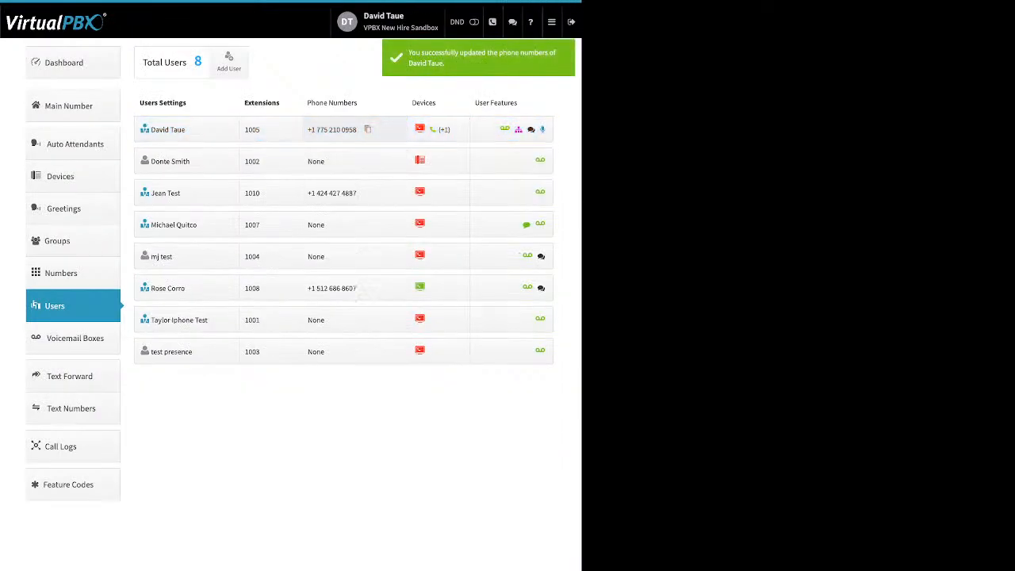
Step: Un-assign the 855 number from extension 1005 and save again
{"action": "left_click", "coordinate": [333, 129]}
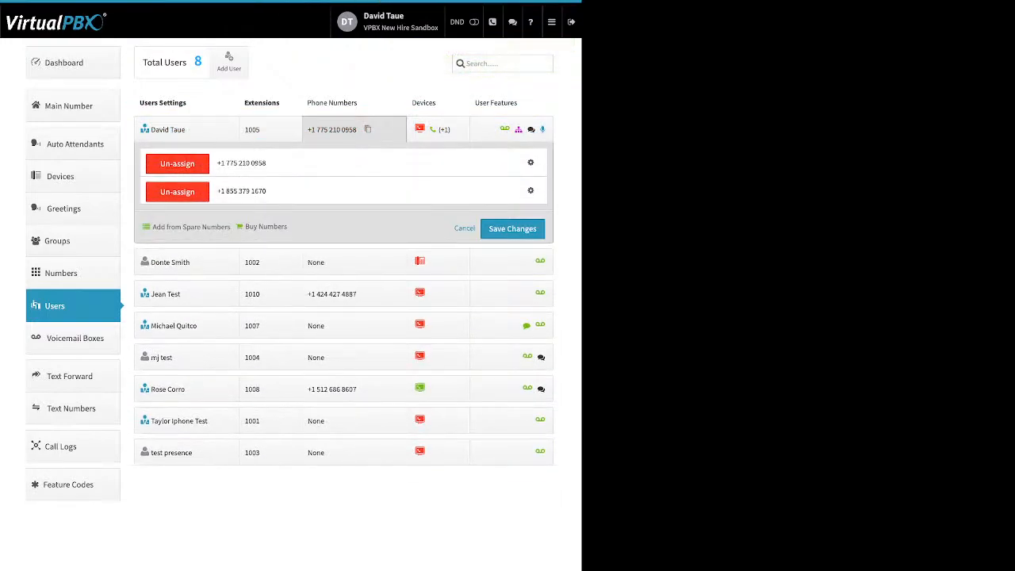
{"action": "left_click", "coordinate": [176, 192]}
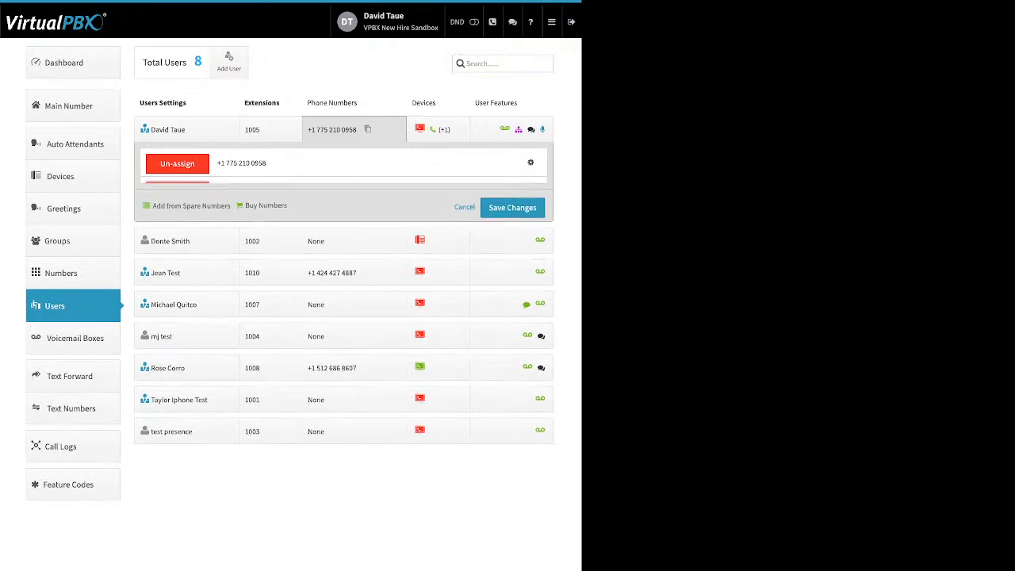
{"action": "left_click", "coordinate": [512, 200]}
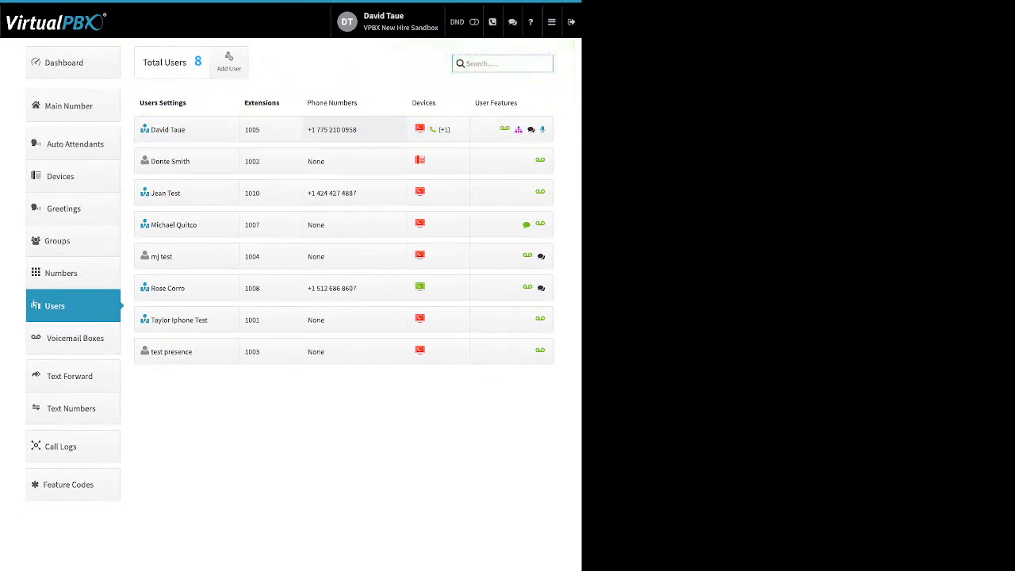
Step: Start a toll-free number purchase from extension 1005's phone numbers panel
{"action": "left_click", "coordinate": [332, 129]}
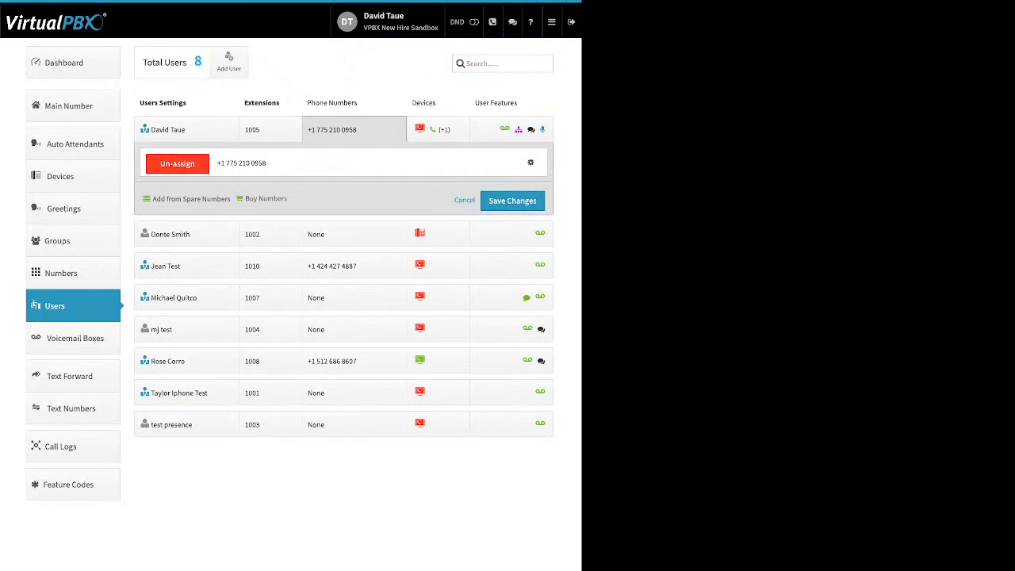
{"action": "left_click", "coordinate": [266, 198]}
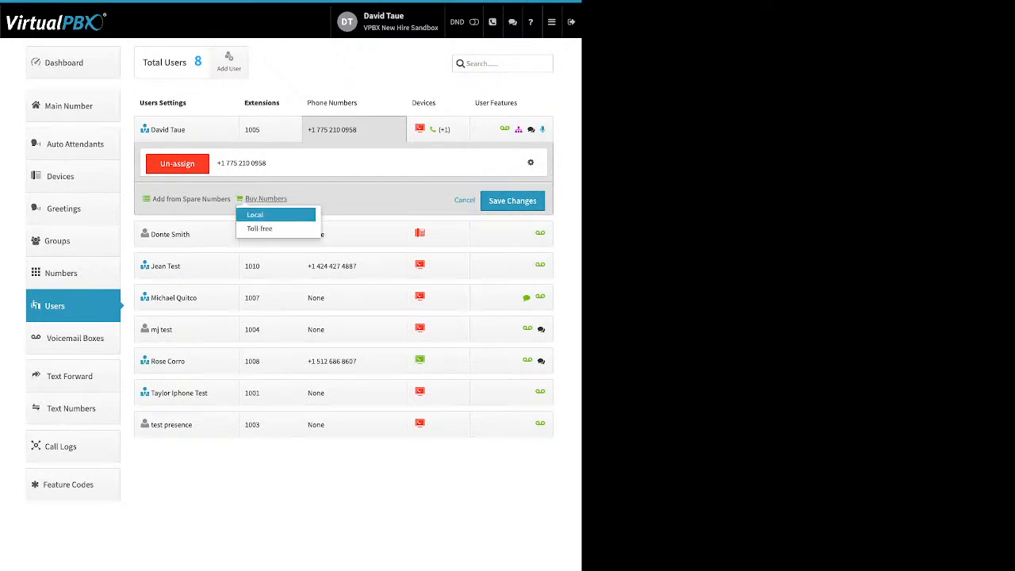
{"action": "left_click", "coordinate": [262, 229]}
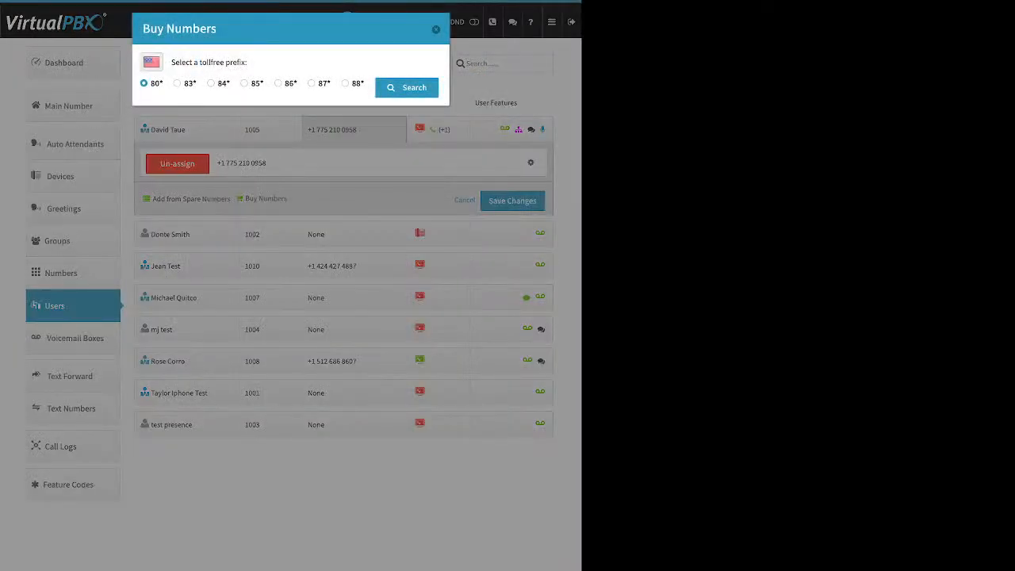
Step: Search the 85* toll-free prefix, add two 855 numbers to the cart, and buy them
{"action": "left_click", "coordinate": [244, 83]}
{"action": "left_click", "coordinate": [406, 88]}
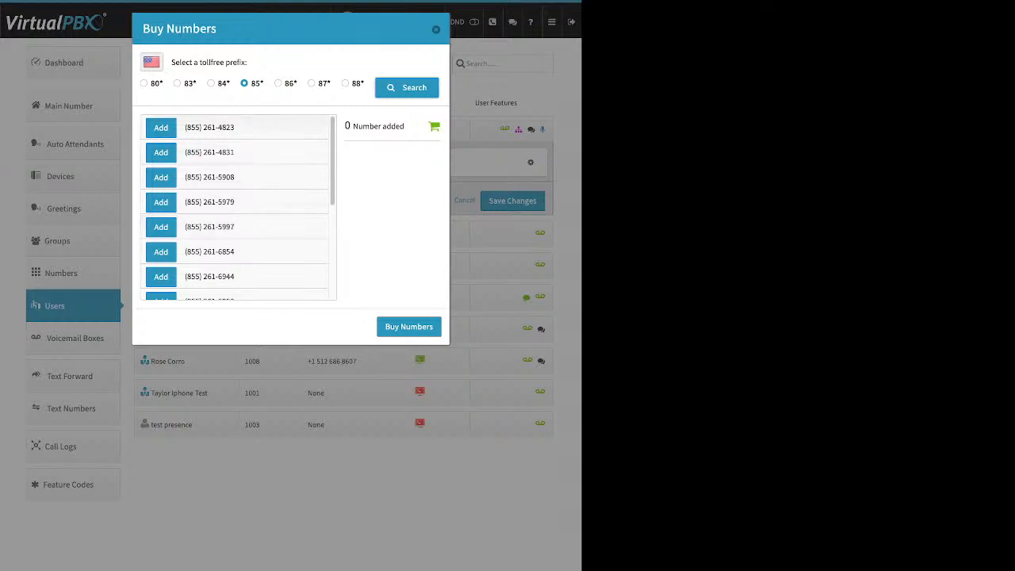
{"action": "left_click", "coordinate": [161, 201]}
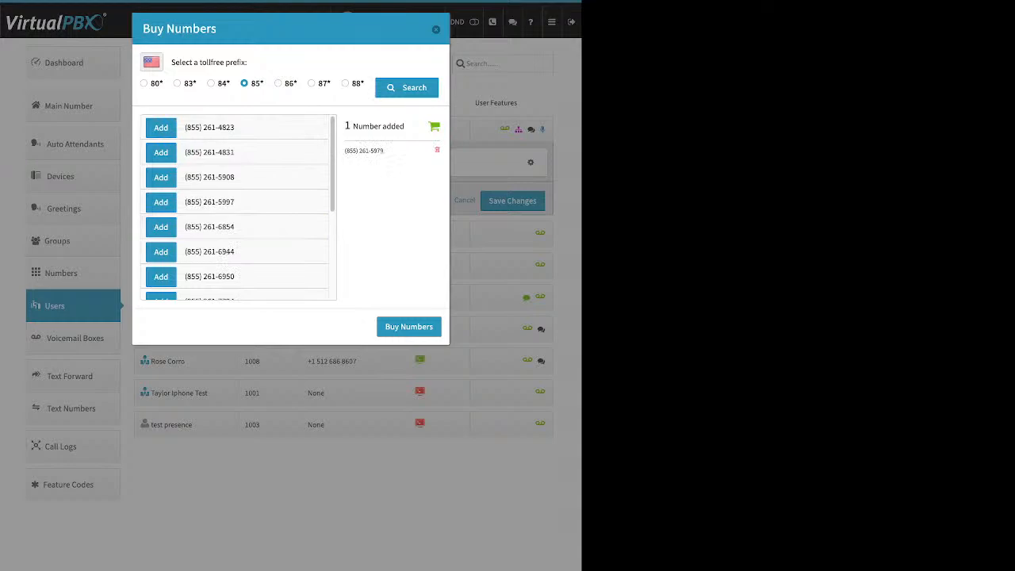
{"action": "scroll", "coordinate": [238, 208], "scroll_direction": "down", "scroll_amount": 8}
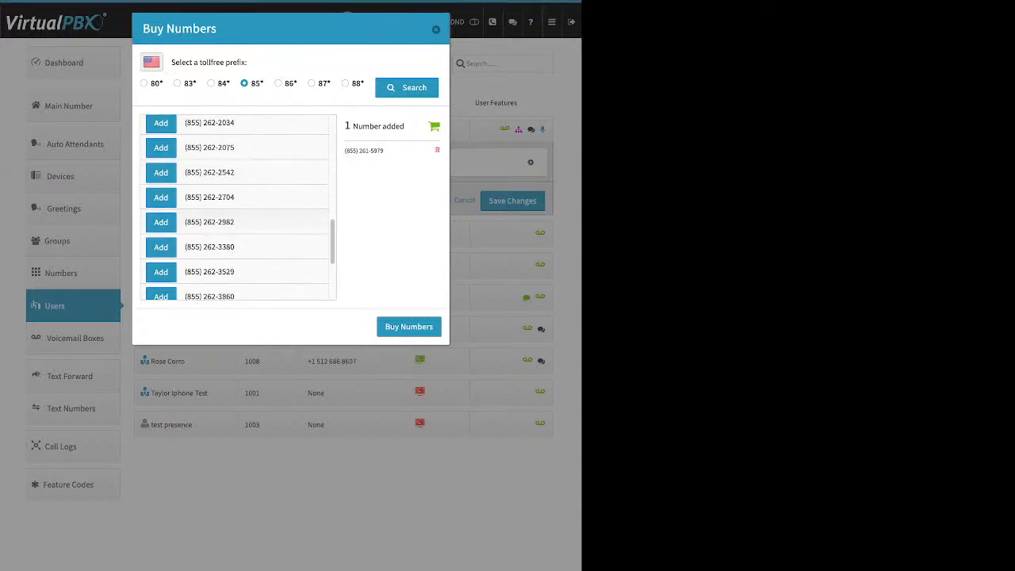
{"action": "left_click", "coordinate": [161, 197]}
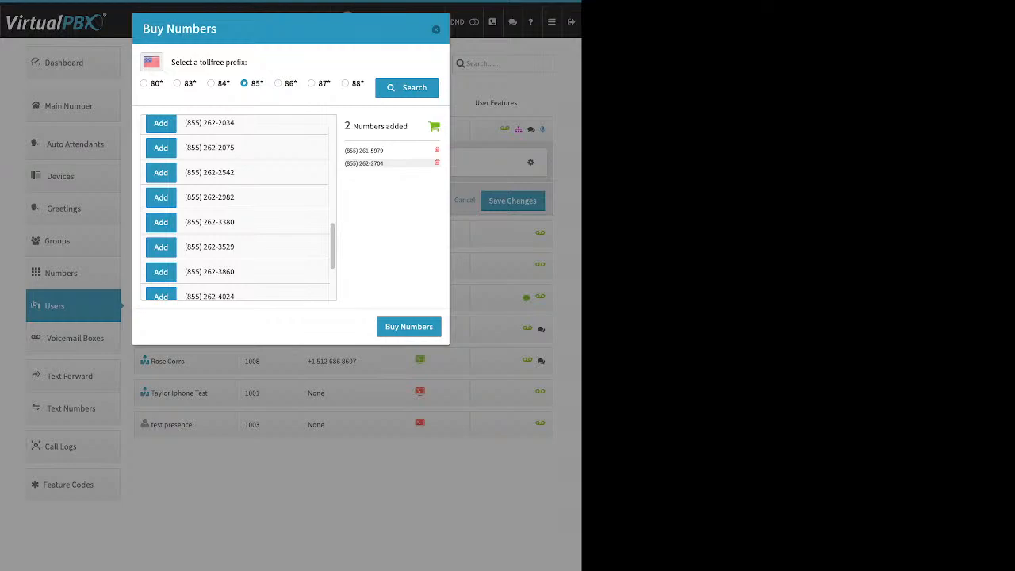
{"action": "left_click", "coordinate": [409, 327]}
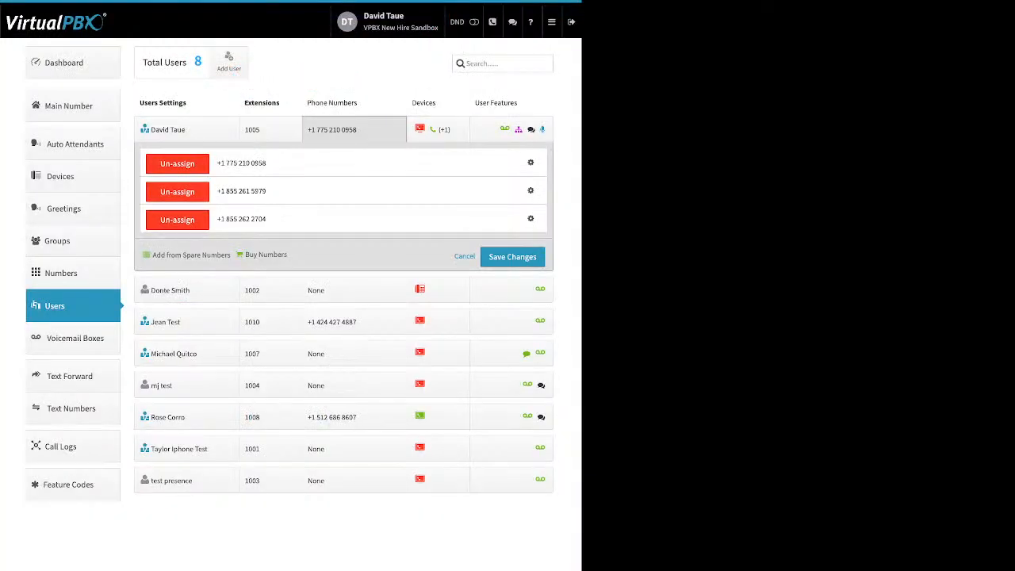
Step: Open the Caller ID name settings for extension 1005's original 775 number
{"action": "left_click", "coordinate": [531, 163]}
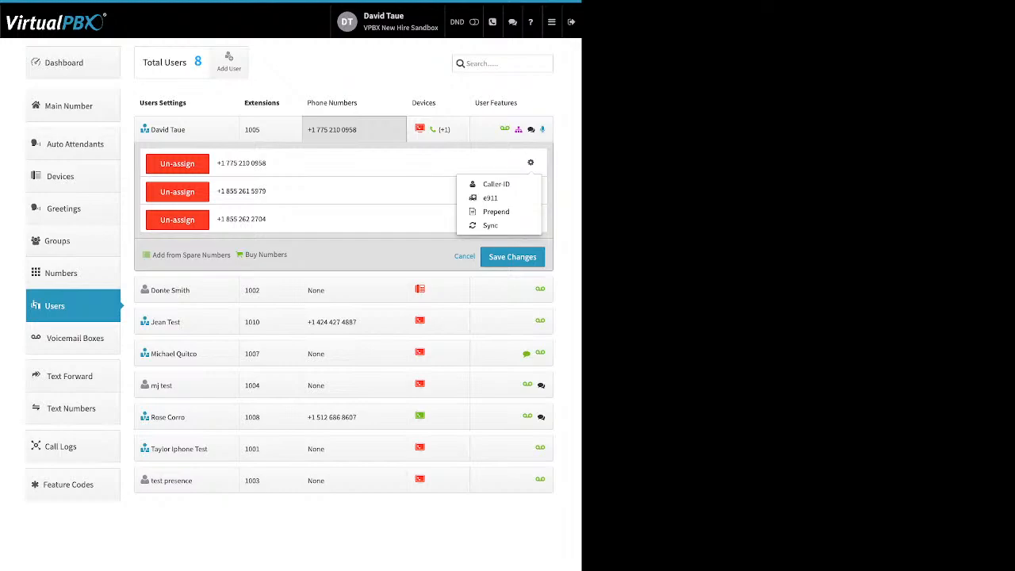
{"action": "left_click", "coordinate": [495, 184]}
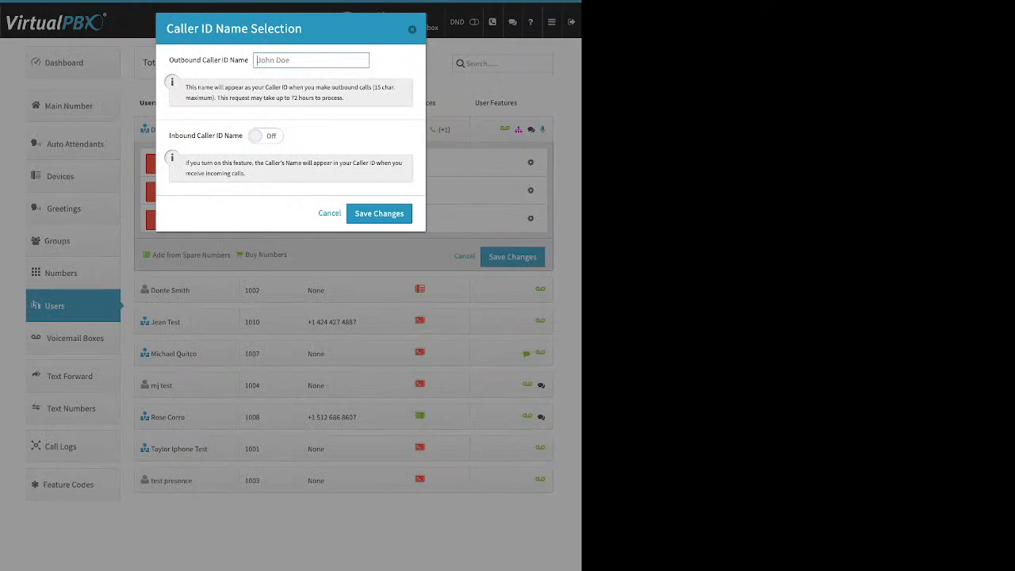
Step: Switch Inbound Caller ID Name on in the Caller ID name settings
{"action": "triple_click", "coordinate": [208, 60]}
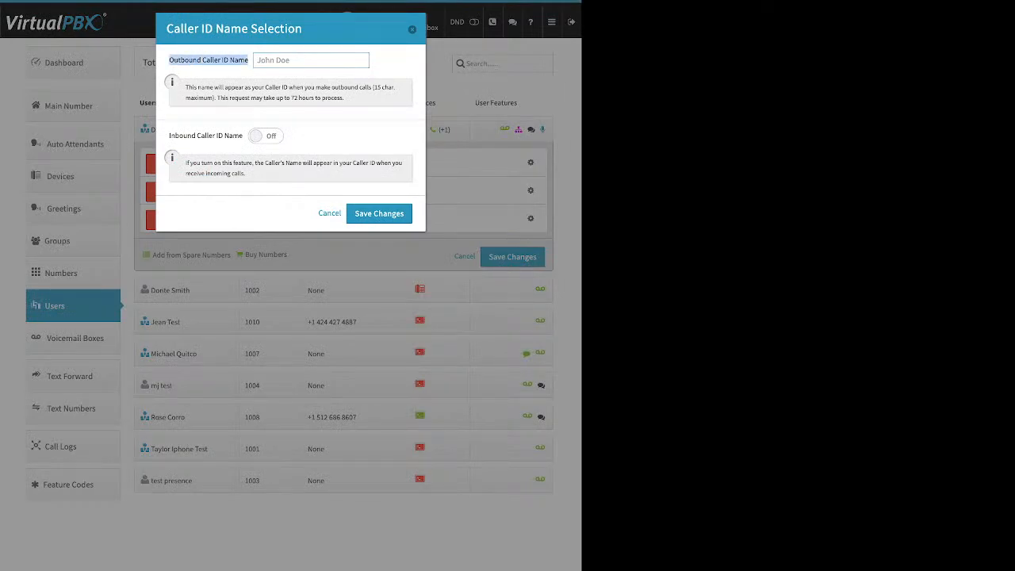
{"action": "left_click", "coordinate": [265, 136]}
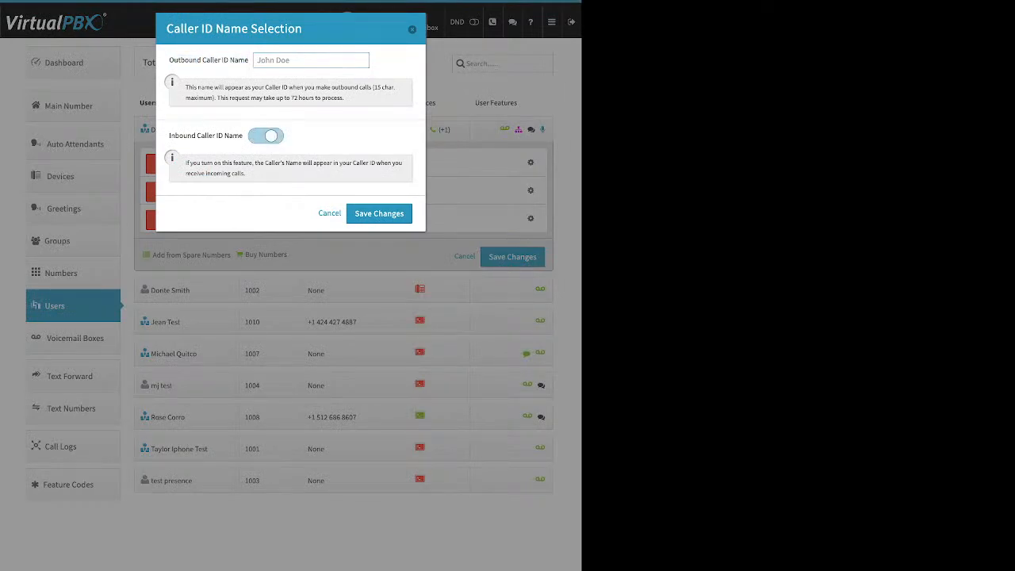
{"action": "left_click", "coordinate": [266, 135]}
{"action": "left_click", "coordinate": [265, 136]}
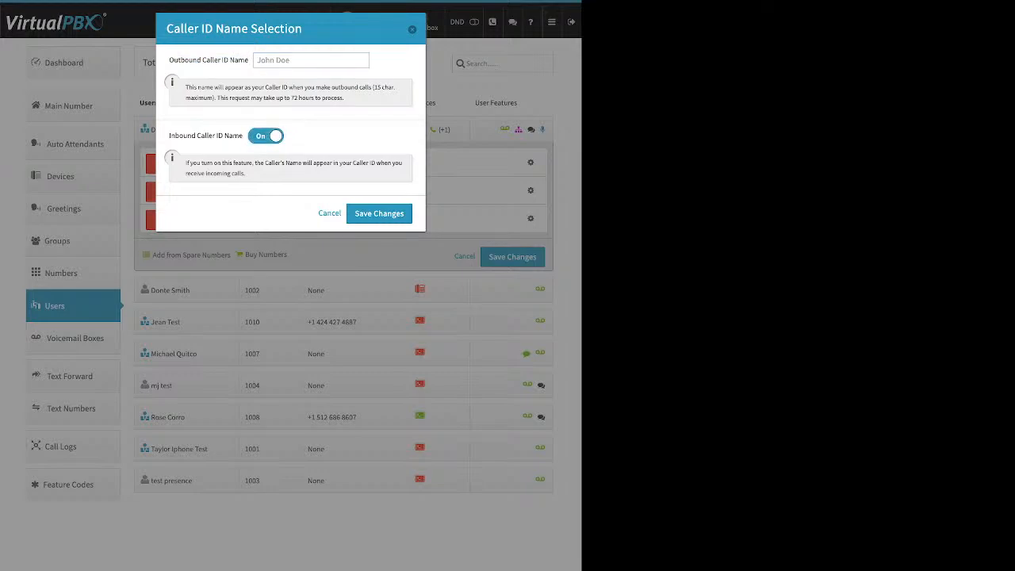
{"action": "left_click_drag", "start_coordinate": [175, 135], "coordinate": [225, 136]}
Step: Close the Caller ID dialog unsaved and open the original number's e911 location form
{"action": "key", "text": "Escape"}
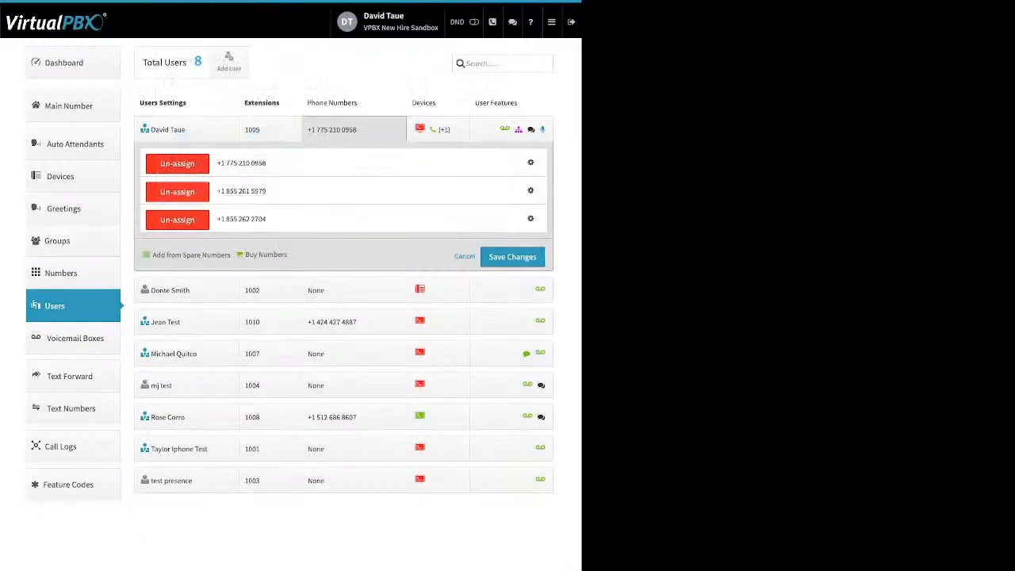
{"action": "left_click", "coordinate": [530, 162]}
{"action": "left_click", "coordinate": [490, 197]}
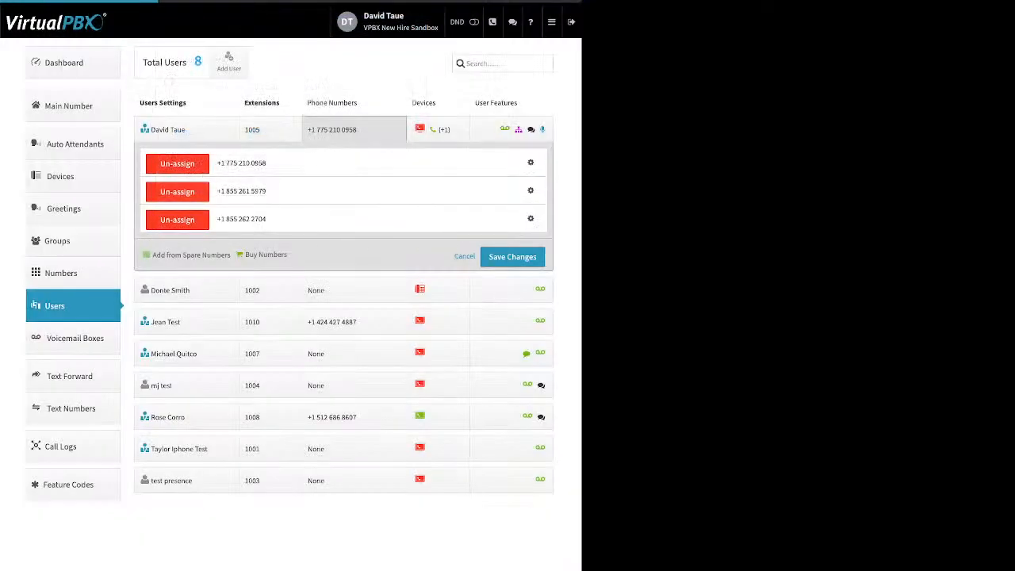
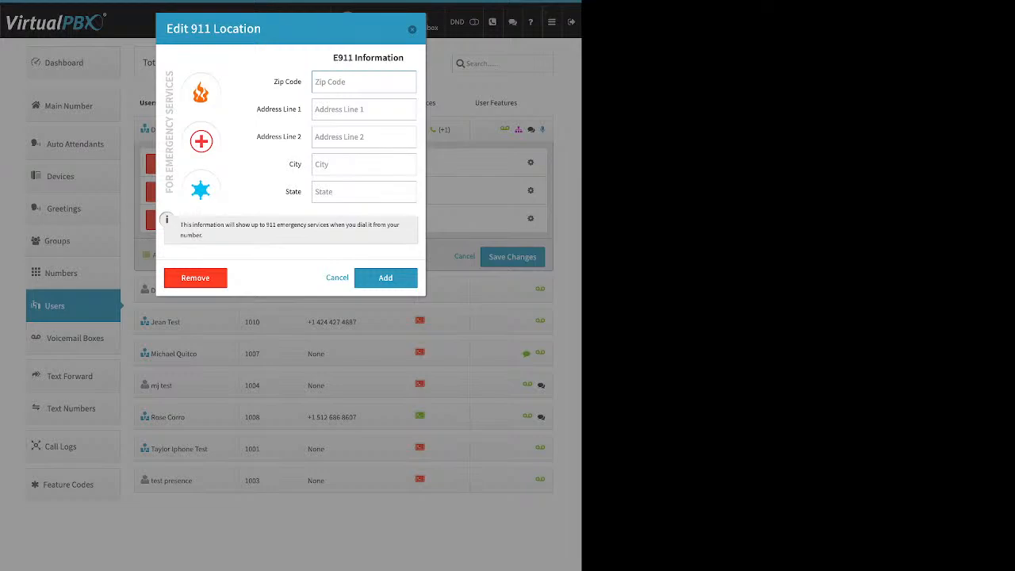
Step: Close the e911 and prepend dialogs unsaved, then un-assign the second phone number
{"action": "key", "text": "Escape"}
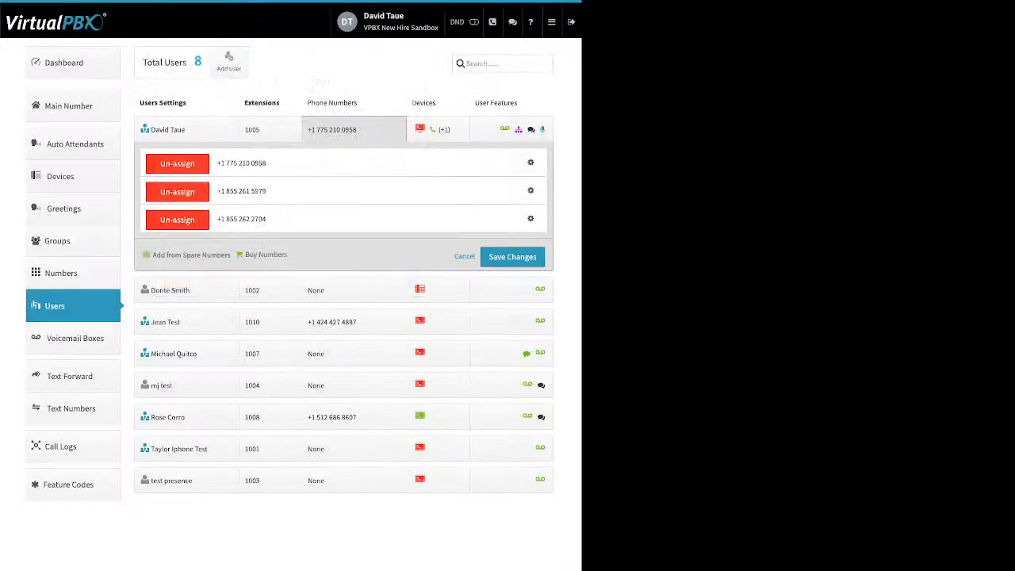
{"action": "left_click", "coordinate": [530, 191]}
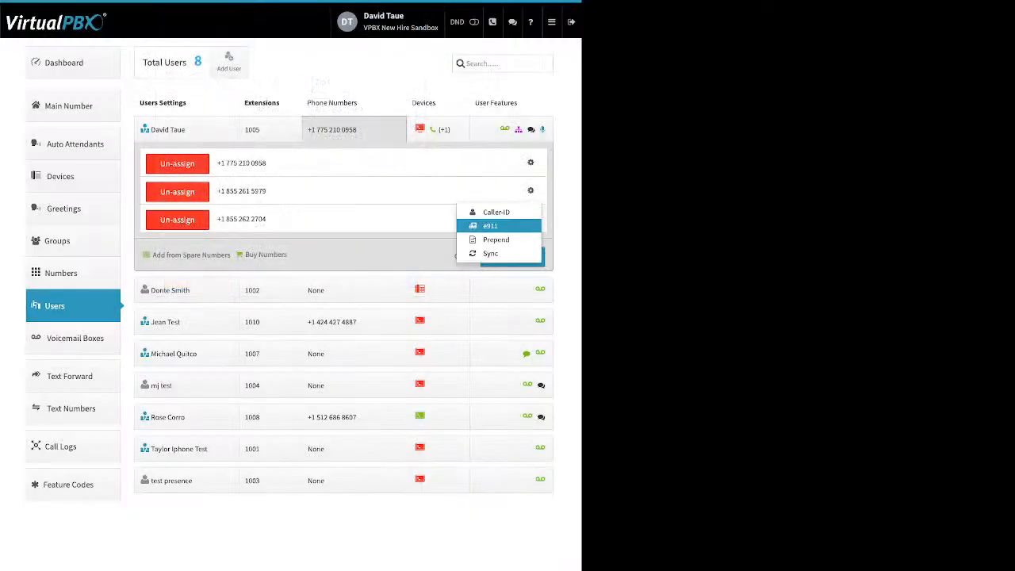
{"action": "left_click", "coordinate": [497, 240]}
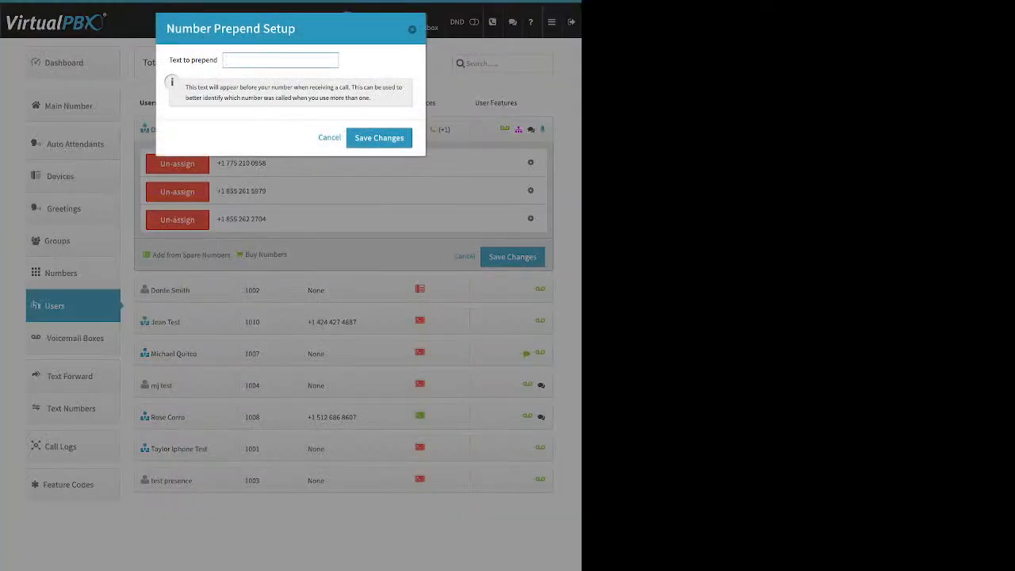
{"action": "left_click_drag", "start_coordinate": [175, 61], "coordinate": [217, 61]}
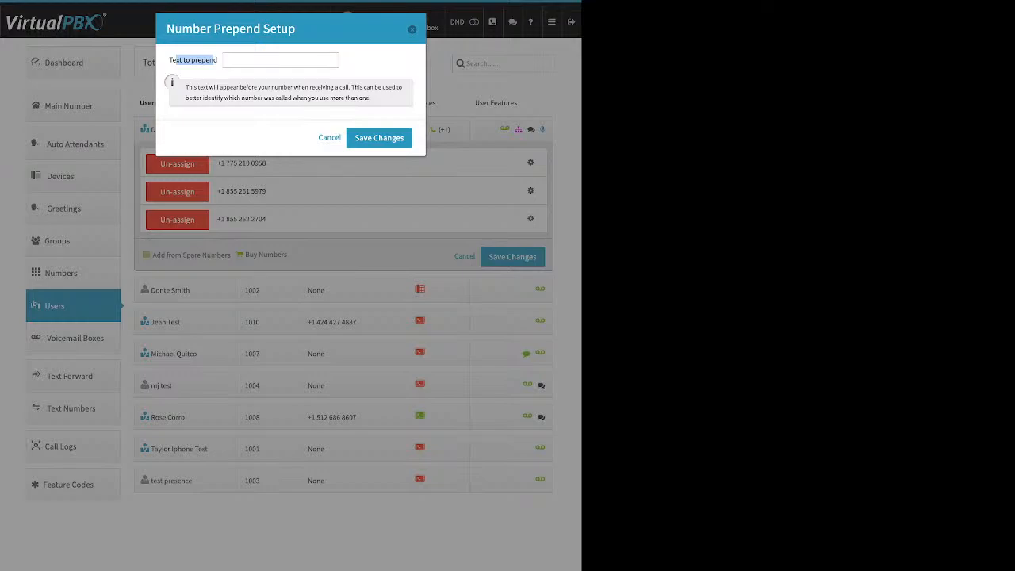
{"action": "key", "text": "Escape"}
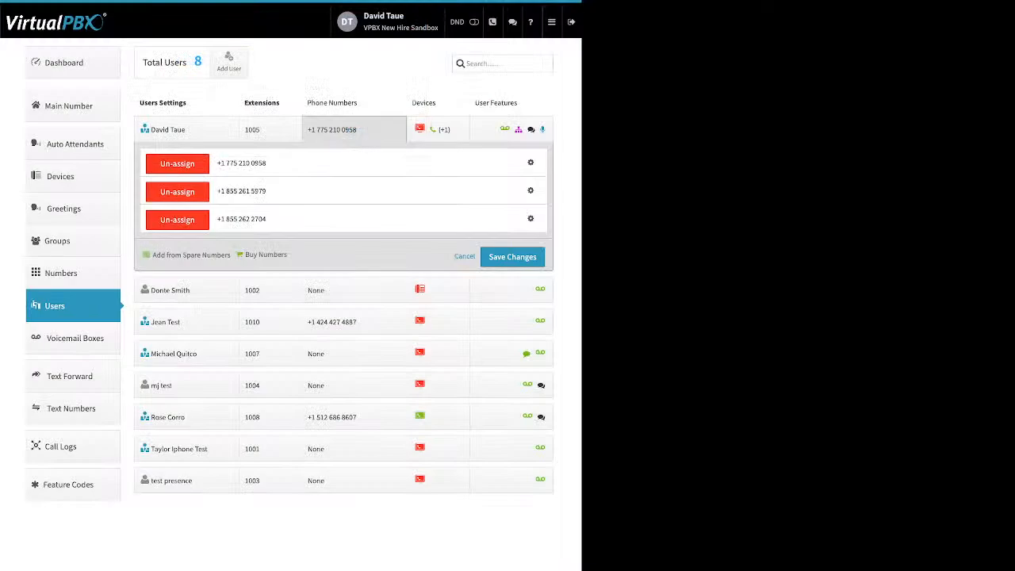
{"action": "left_click", "coordinate": [177, 192]}
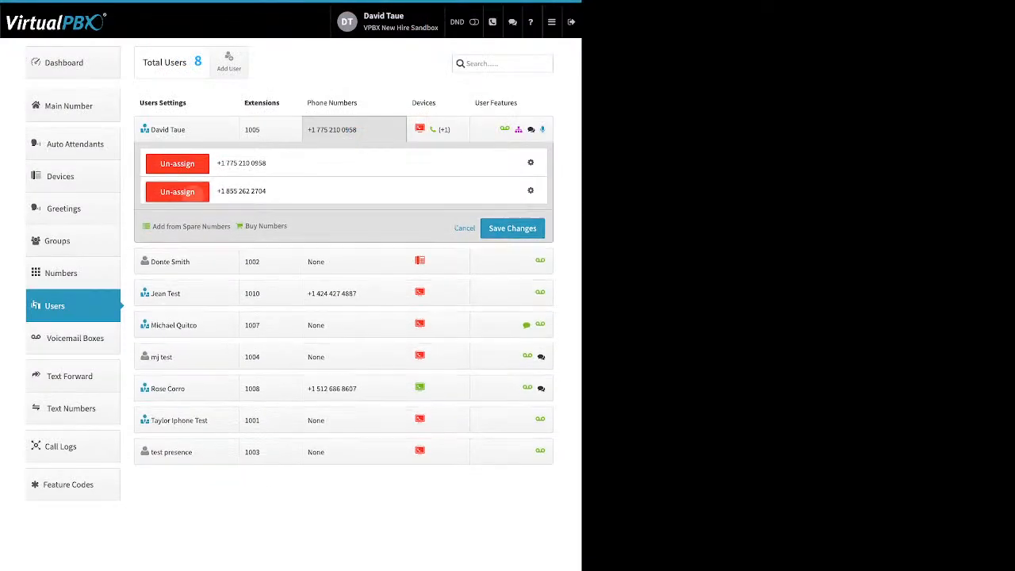
Step: Un-assign the remaining extra number, save the change, and show extension 1002's devices
{"action": "left_click", "coordinate": [177, 192]}
{"action": "left_click", "coordinate": [512, 200]}
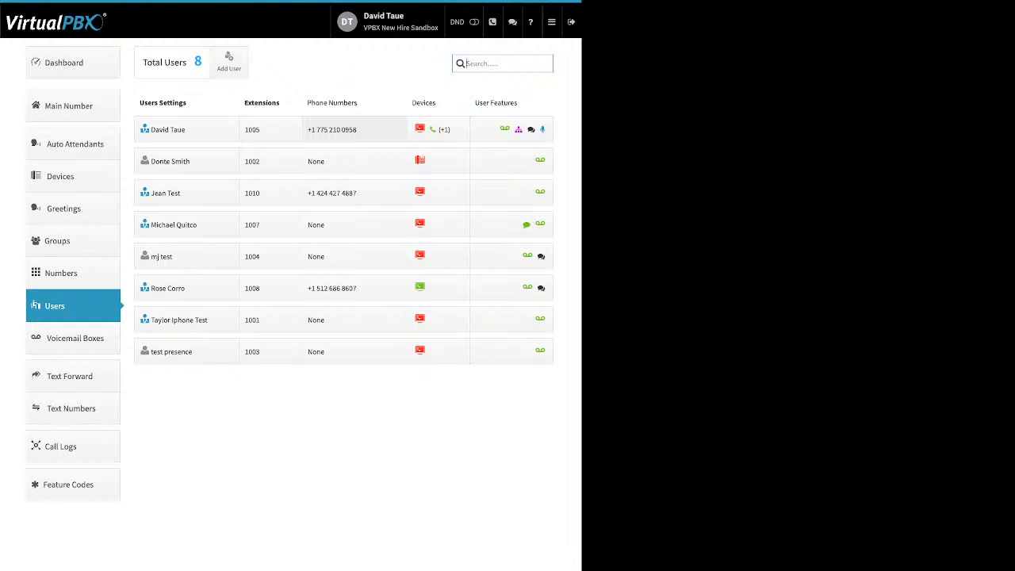
{"action": "left_click", "coordinate": [438, 161]}
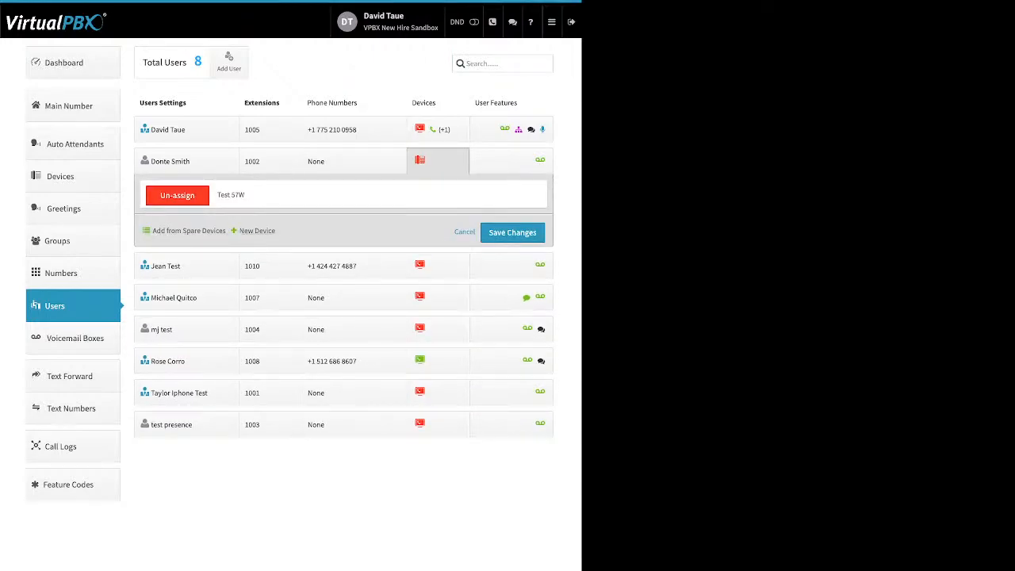
Step: Start a new SIP phone and browse the Yealink, OBIHAI and Cisco models
{"action": "left_click", "coordinate": [255, 231]}
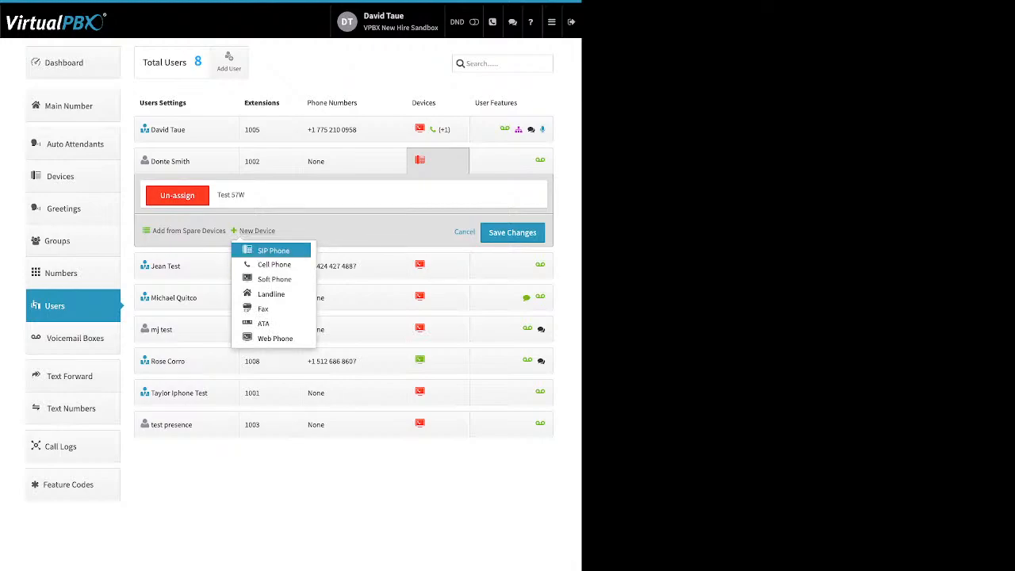
{"action": "left_click", "coordinate": [272, 250]}
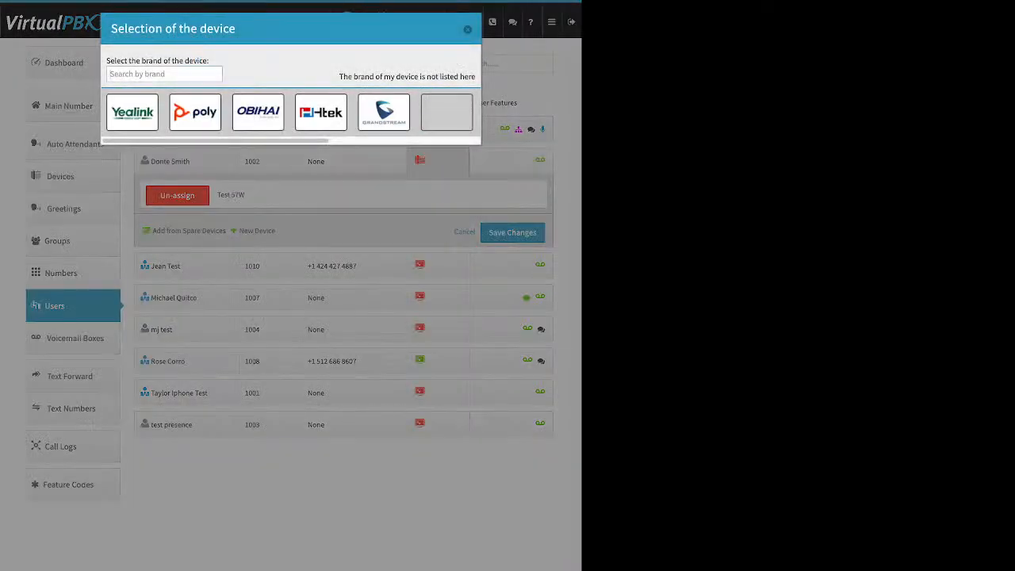
{"action": "left_click", "coordinate": [131, 112]}
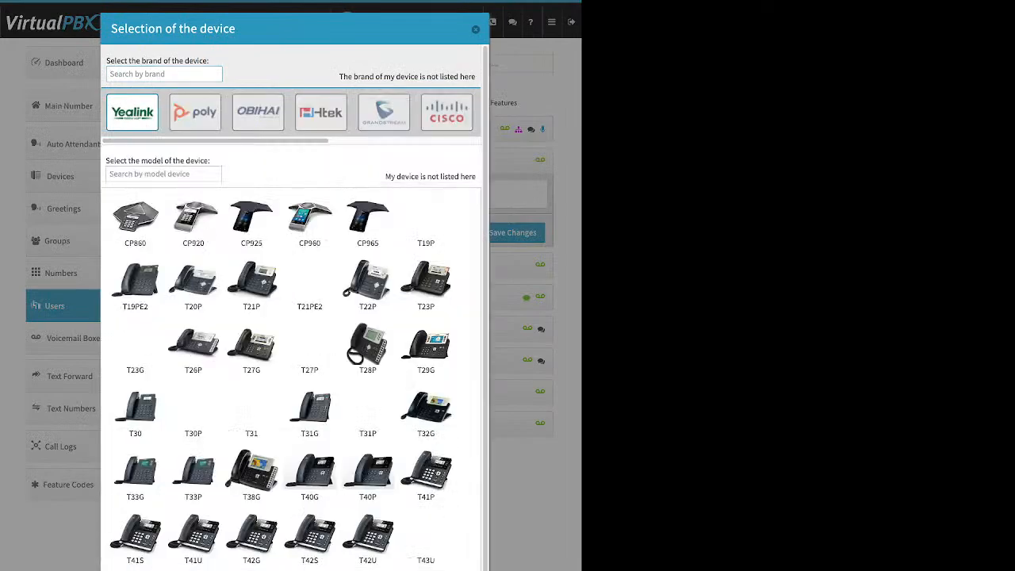
{"action": "scroll", "coordinate": [309, 325], "scroll_direction": "down", "scroll_amount": 3}
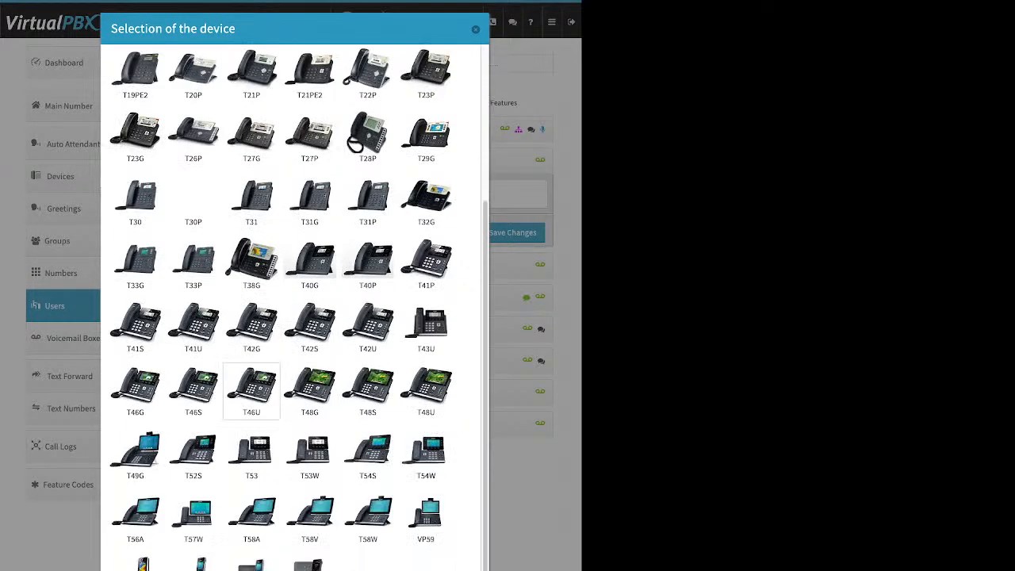
{"action": "scroll", "coordinate": [251, 388], "scroll_direction": "down", "scroll_amount": 2}
{"action": "scroll", "coordinate": [252, 389], "scroll_direction": "up", "scroll_amount": 5}
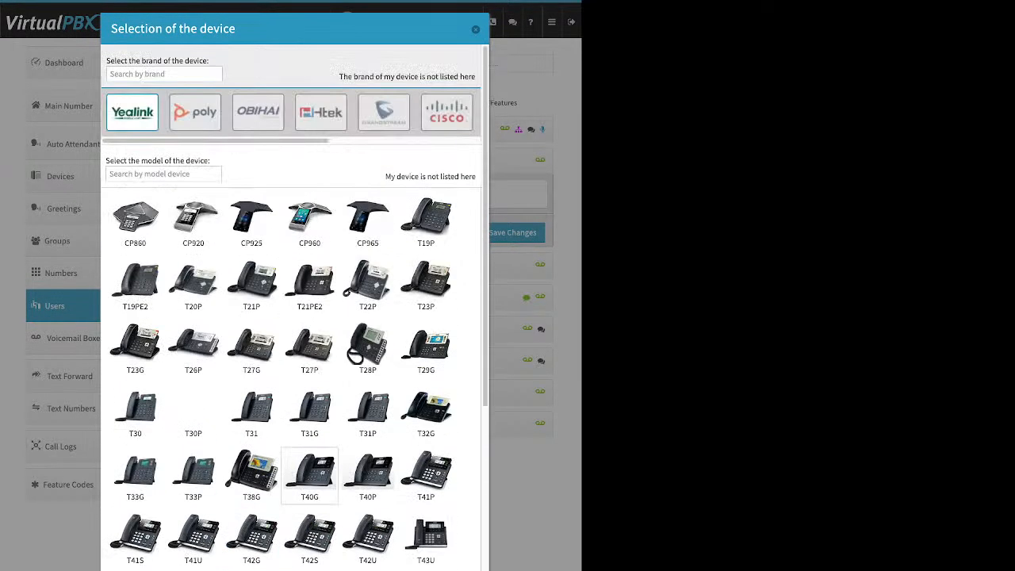
{"action": "left_click", "coordinate": [258, 113]}
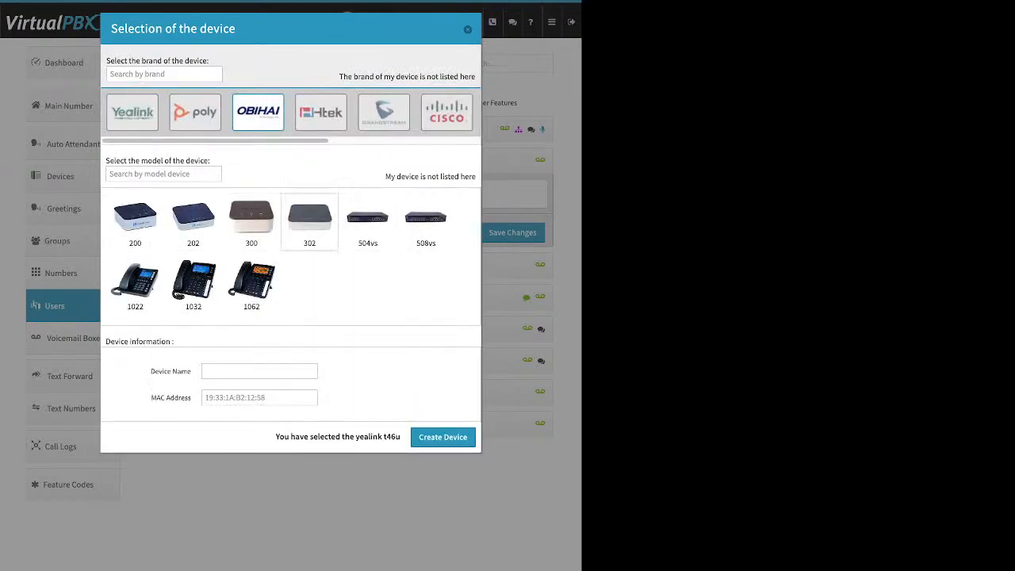
{"action": "left_click", "coordinate": [447, 111]}
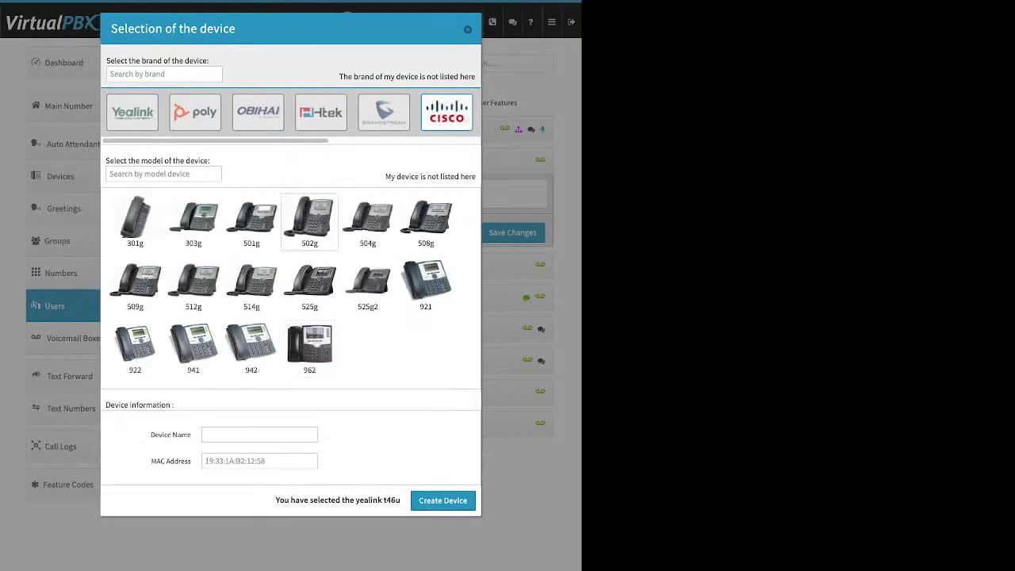
Step: Pick Cisco 962, review its Device Name and MAC Address fields, then close without creating
{"action": "left_click", "coordinate": [310, 347]}
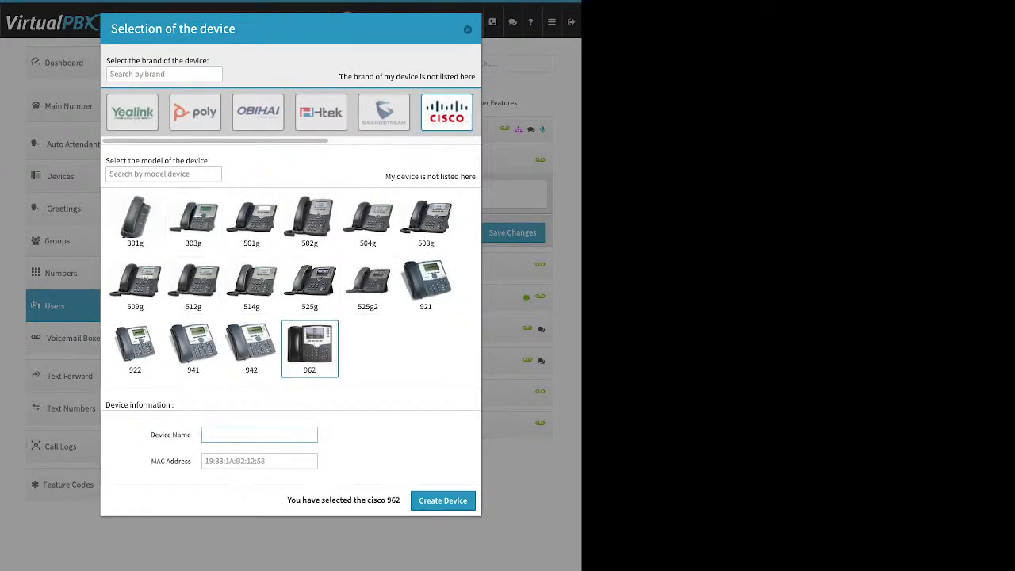
{"action": "triple_click", "coordinate": [170, 435]}
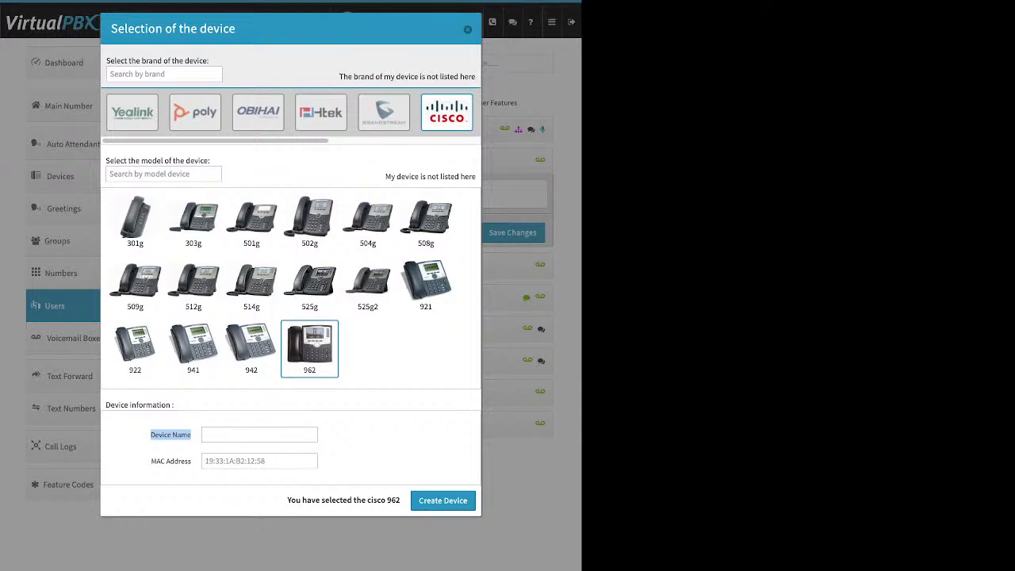
{"action": "left_click_drag", "start_coordinate": [151, 461], "coordinate": [192, 462]}
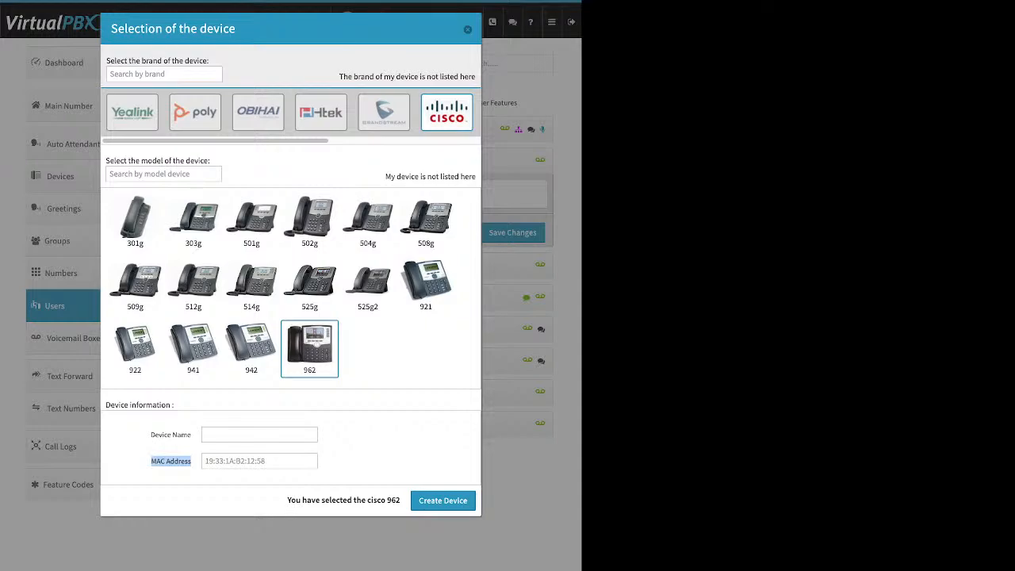
{"action": "left_click", "coordinate": [468, 30]}
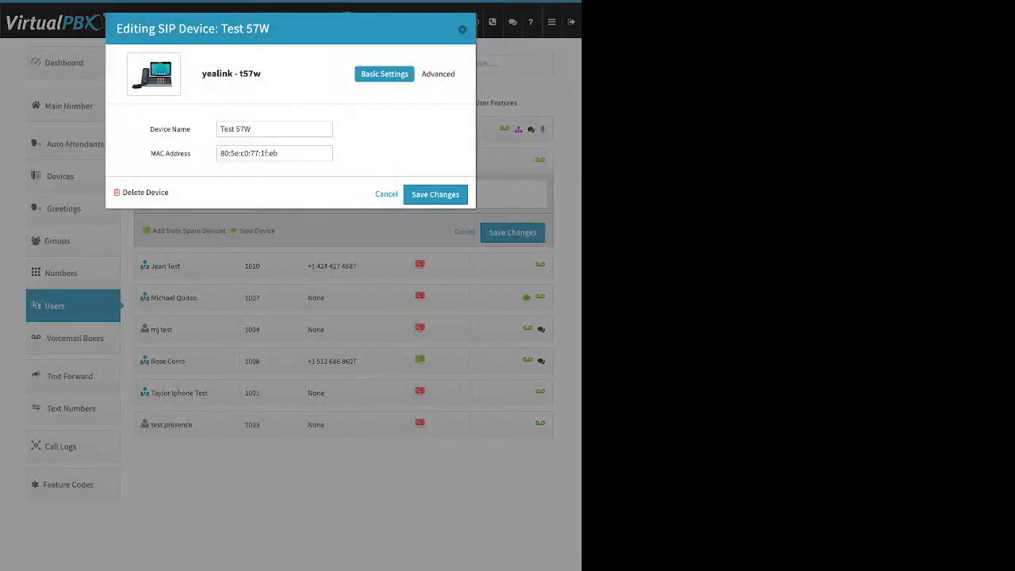
Step: Review Test 57W's Advanced Miscellaneous settings, including Allow Reprovision, and close the editor unsaved
{"action": "left_click", "coordinate": [441, 74]}
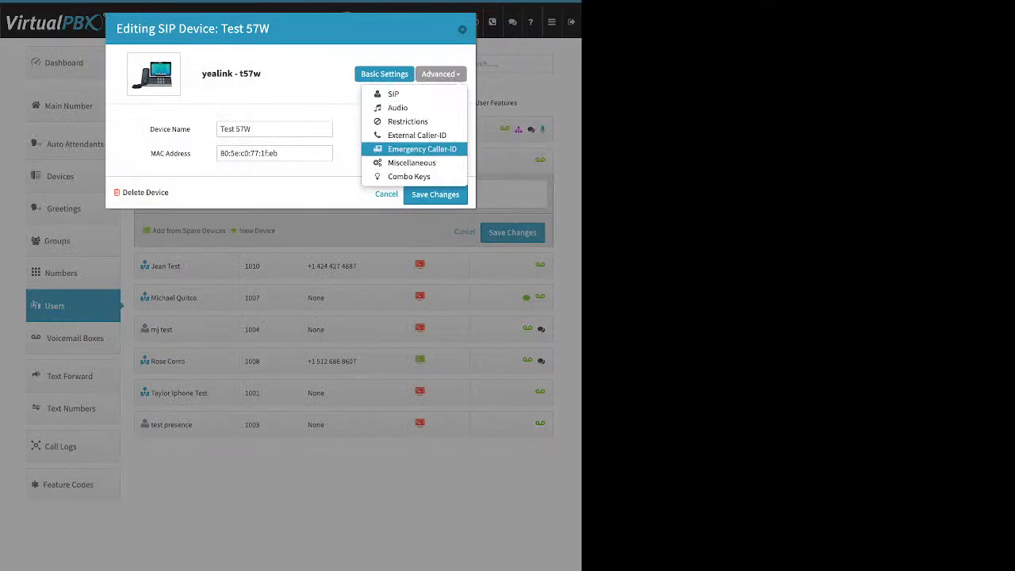
{"action": "left_click", "coordinate": [412, 162]}
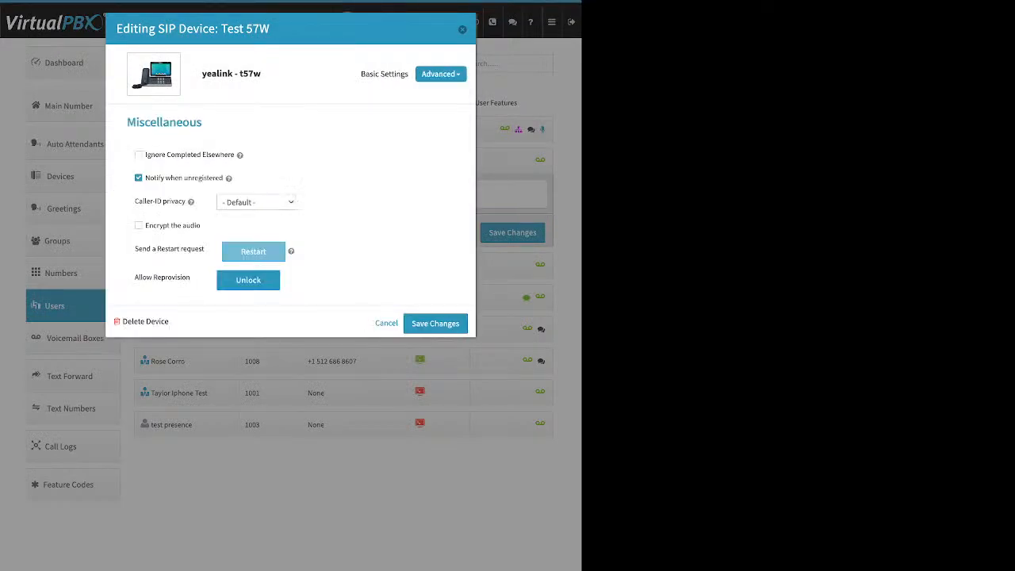
{"action": "left_click_drag", "start_coordinate": [134, 277], "coordinate": [190, 276]}
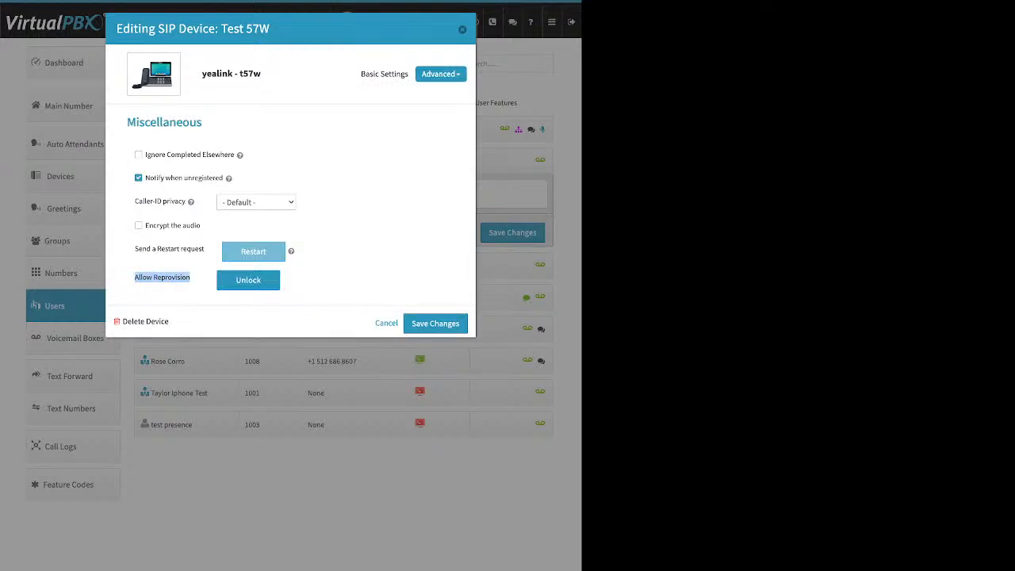
{"action": "left_click", "coordinate": [189, 278]}
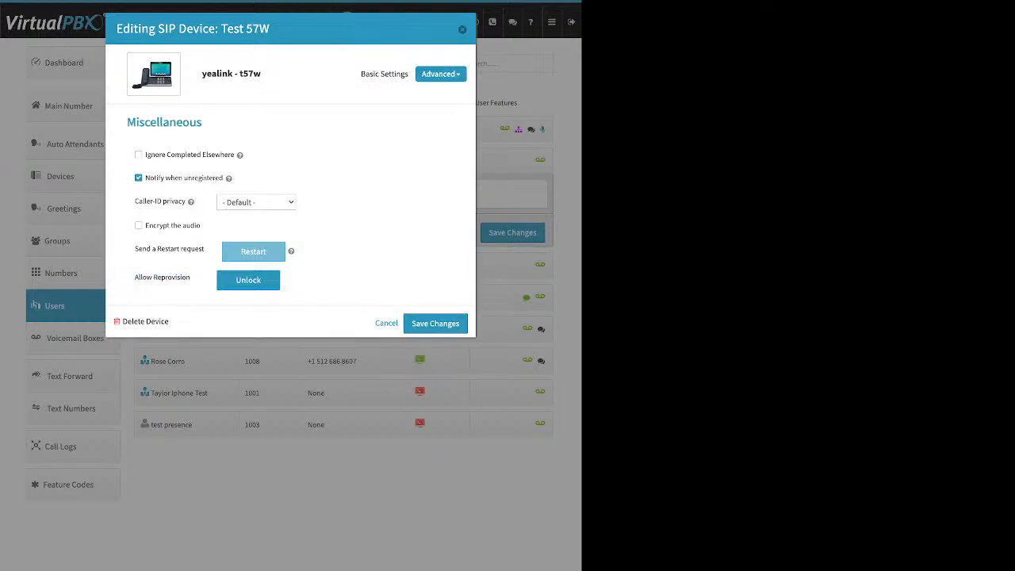
{"action": "left_click", "coordinate": [462, 29]}
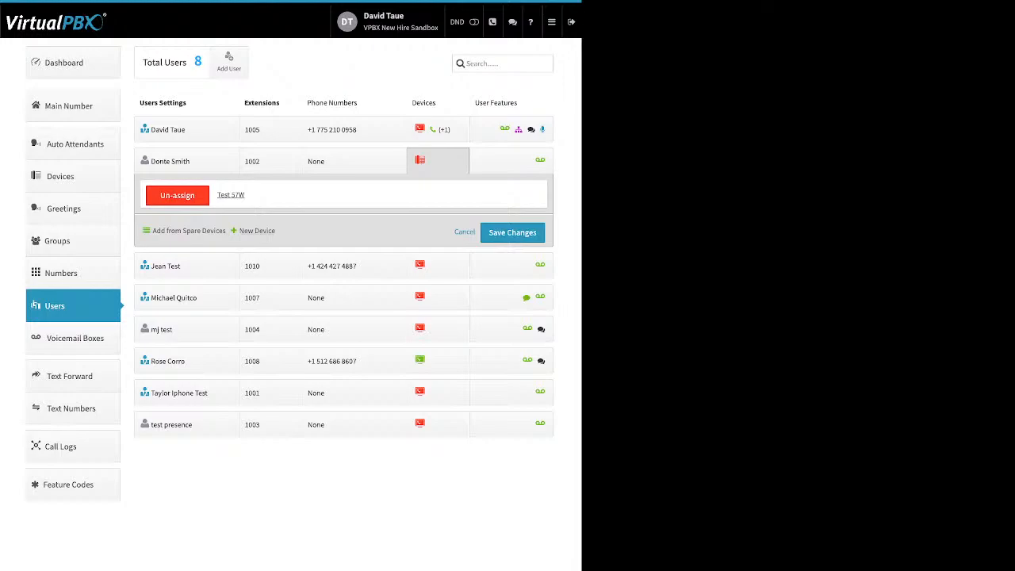
Step: Show extension 1005's devices and open the cell phone device's settings
{"action": "left_click", "coordinate": [256, 230]}
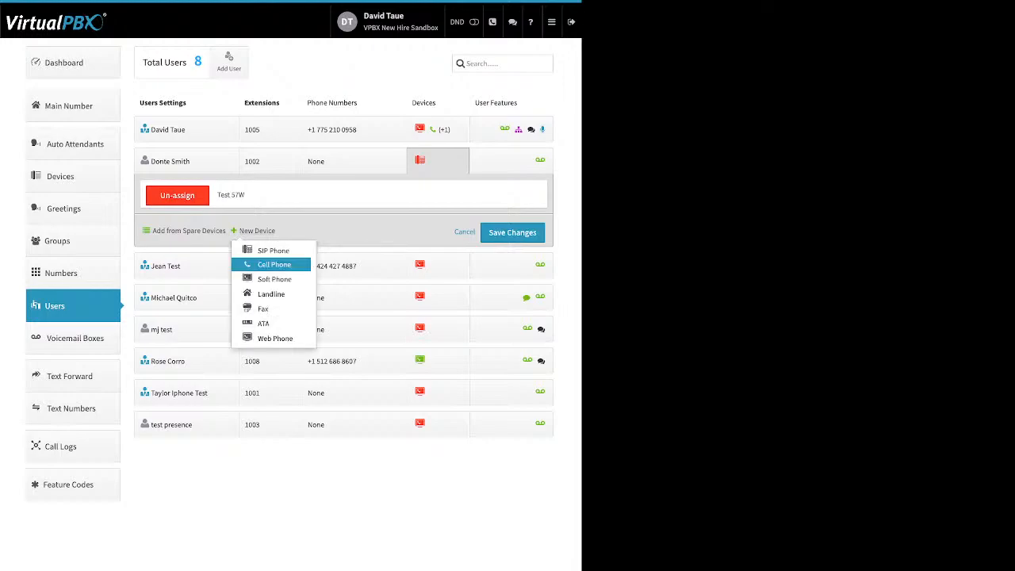
{"action": "left_click", "coordinate": [421, 129]}
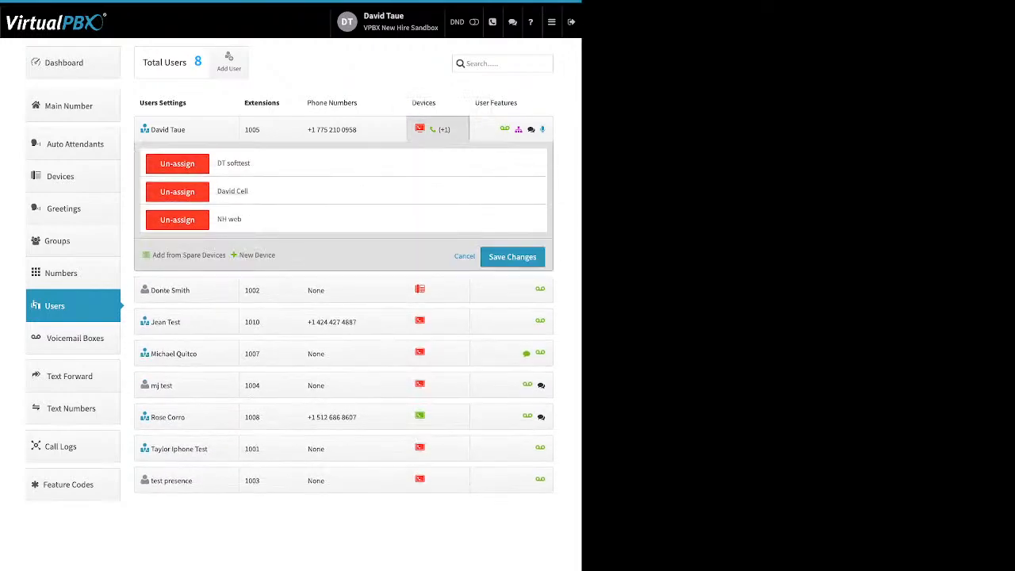
{"action": "left_click", "coordinate": [232, 192]}
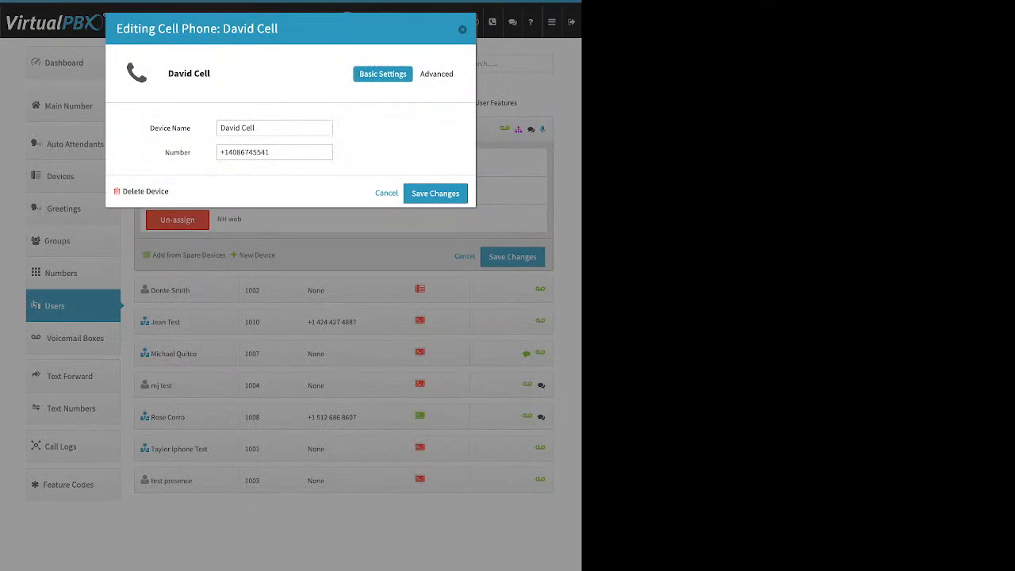
Step: Review the cell phone's name and number, then show its Advanced Options checkboxes
{"action": "triple_click", "coordinate": [170, 128]}
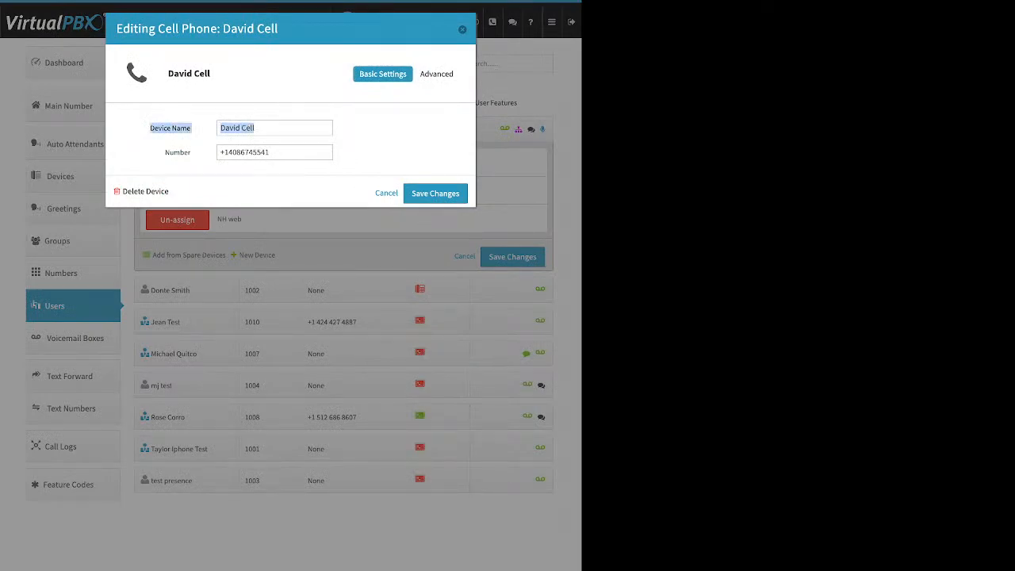
{"action": "left_click_drag", "start_coordinate": [164, 152], "coordinate": [191, 152]}
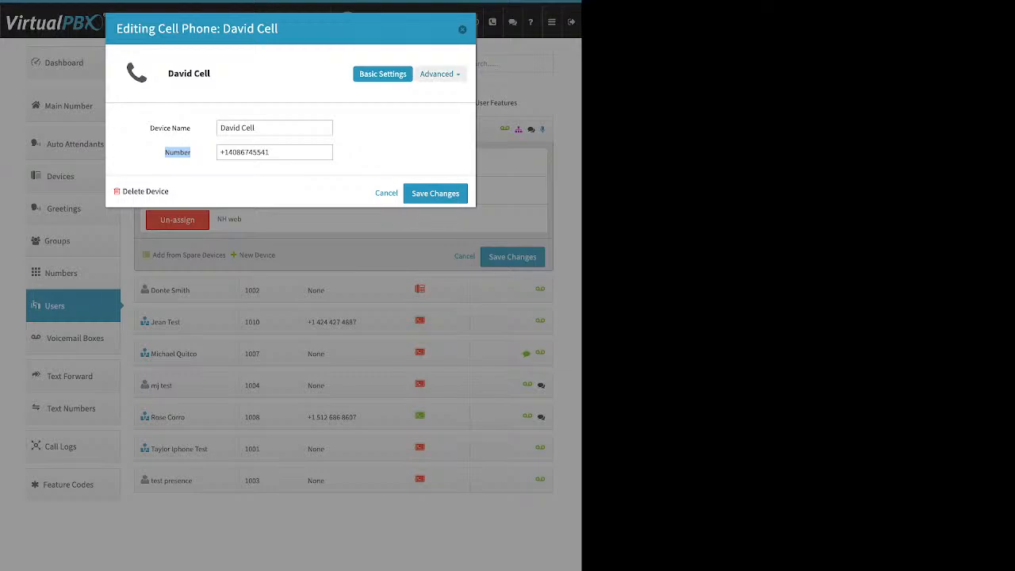
{"action": "left_click", "coordinate": [438, 73]}
{"action": "left_click", "coordinate": [425, 93]}
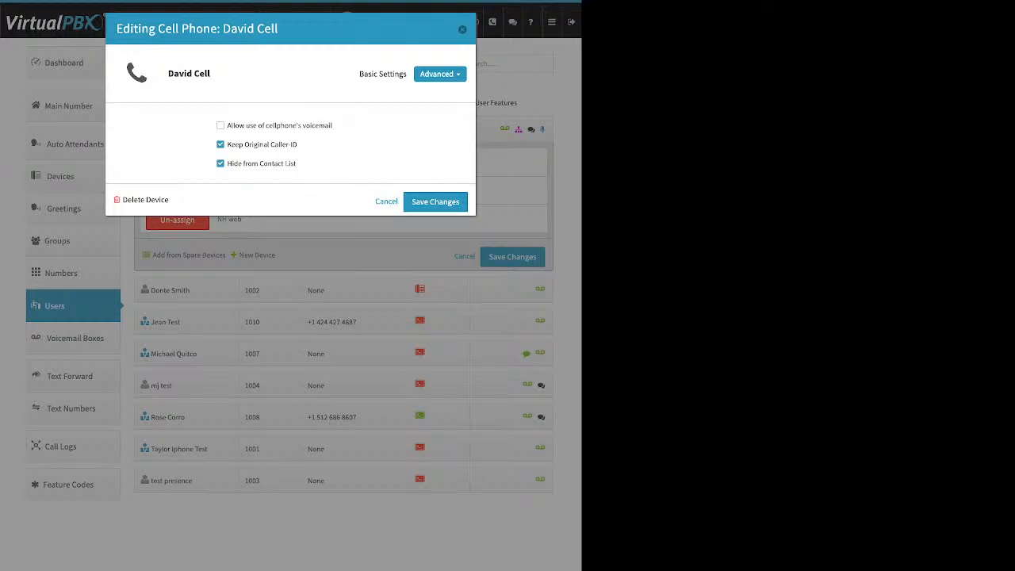
Step: Tick and then untick Allow use of cellphone's voicemail
{"action": "left_click_drag", "start_coordinate": [333, 125], "coordinate": [227, 126]}
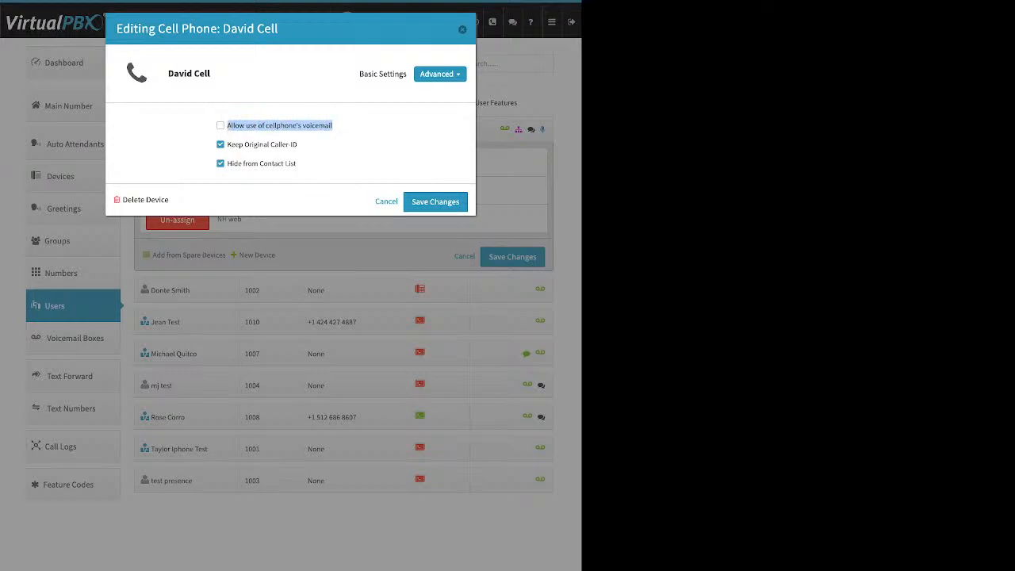
{"action": "left_click", "coordinate": [309, 143]}
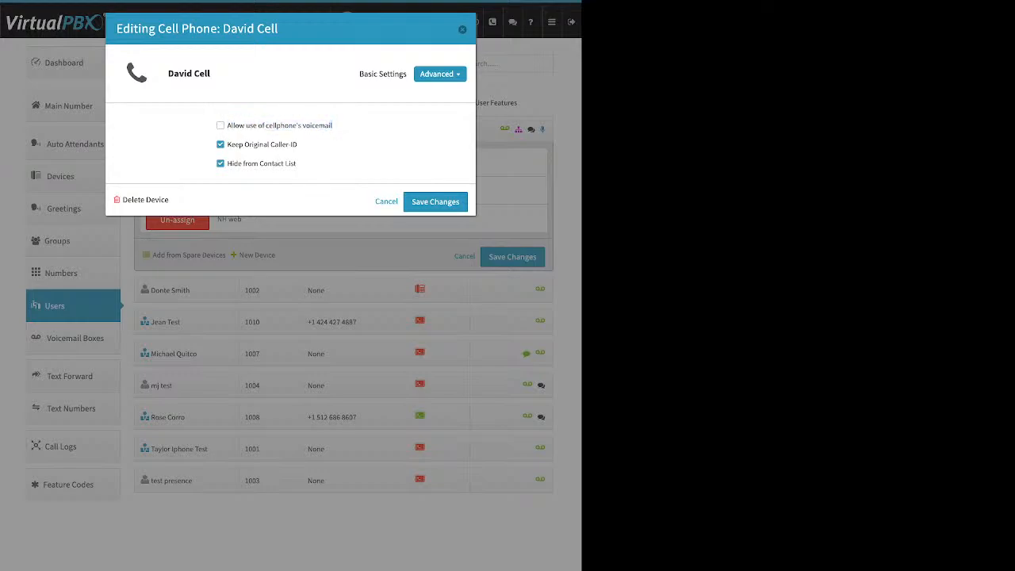
{"action": "left_click", "coordinate": [221, 125]}
{"action": "left_click", "coordinate": [220, 125]}
Step: Untick Keep Original Caller-ID, close the cell phone editor, and go to the Dashboard
{"action": "left_click_drag", "start_coordinate": [299, 144], "coordinate": [228, 145]}
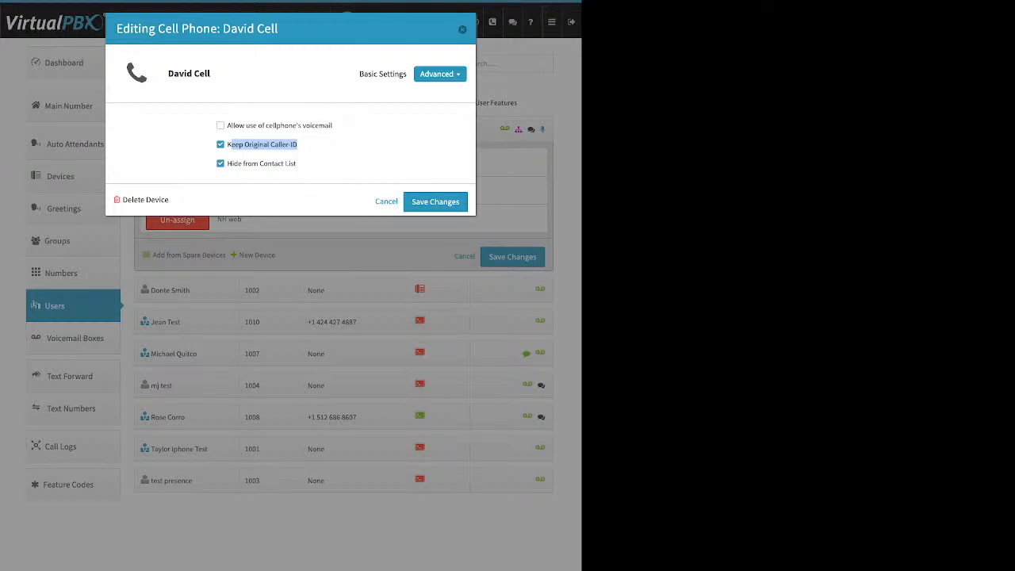
{"action": "left_click", "coordinate": [220, 145]}
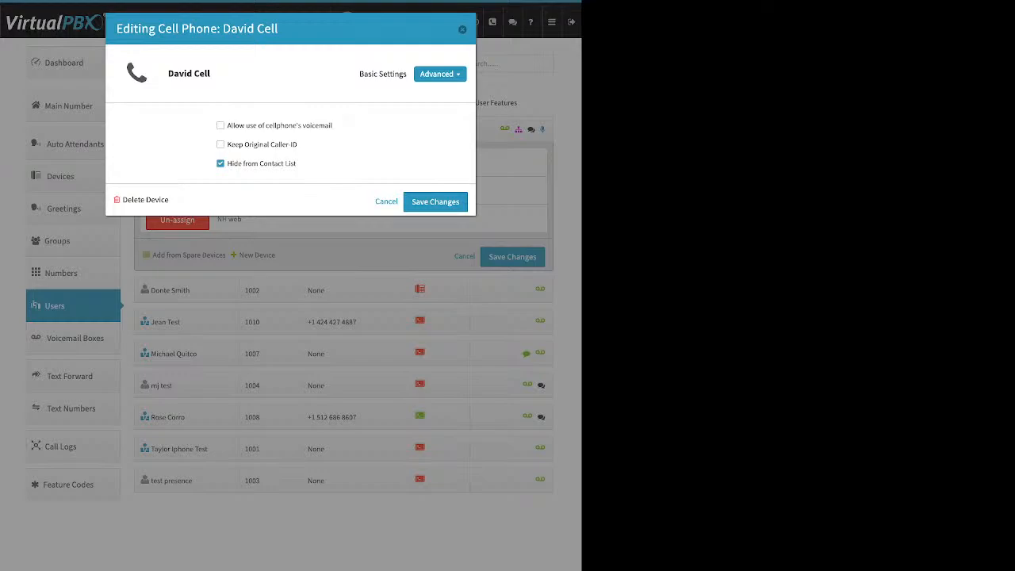
{"action": "left_click", "coordinate": [387, 201]}
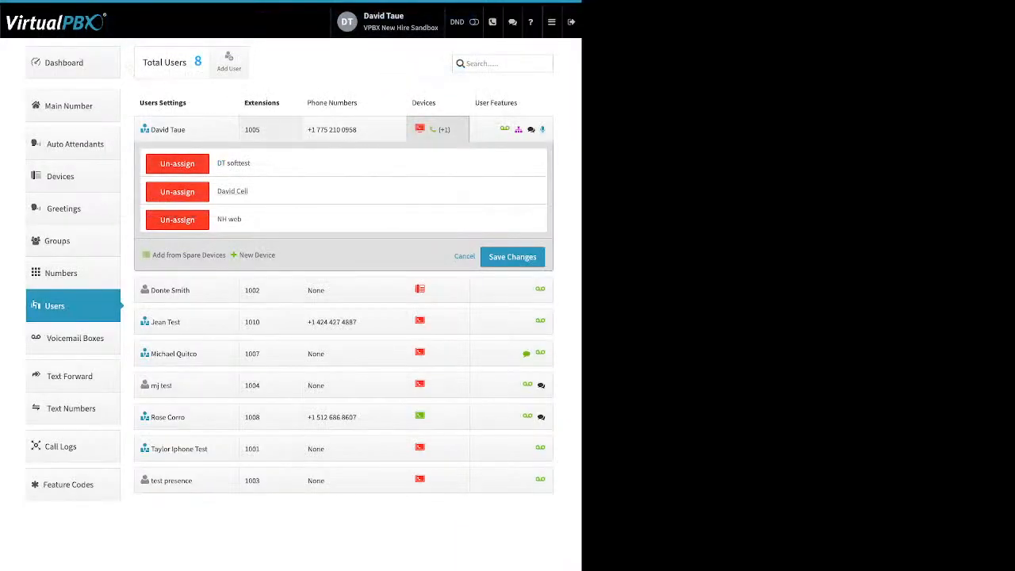
{"action": "left_click", "coordinate": [64, 63]}
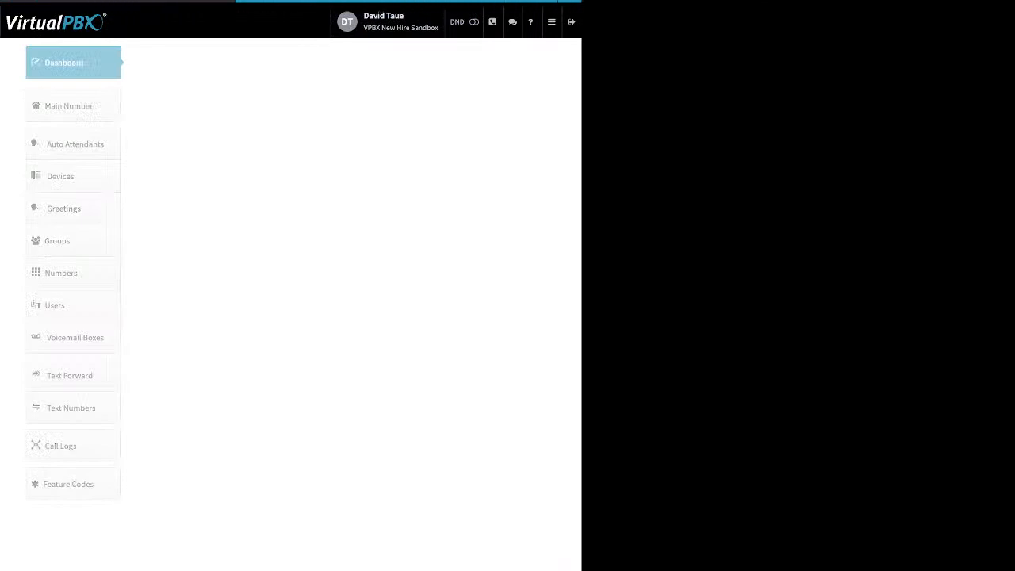
Step: View the Company Caller ID settings, close them unchanged, and open the Users list
{"action": "left_click", "coordinate": [397, 63]}
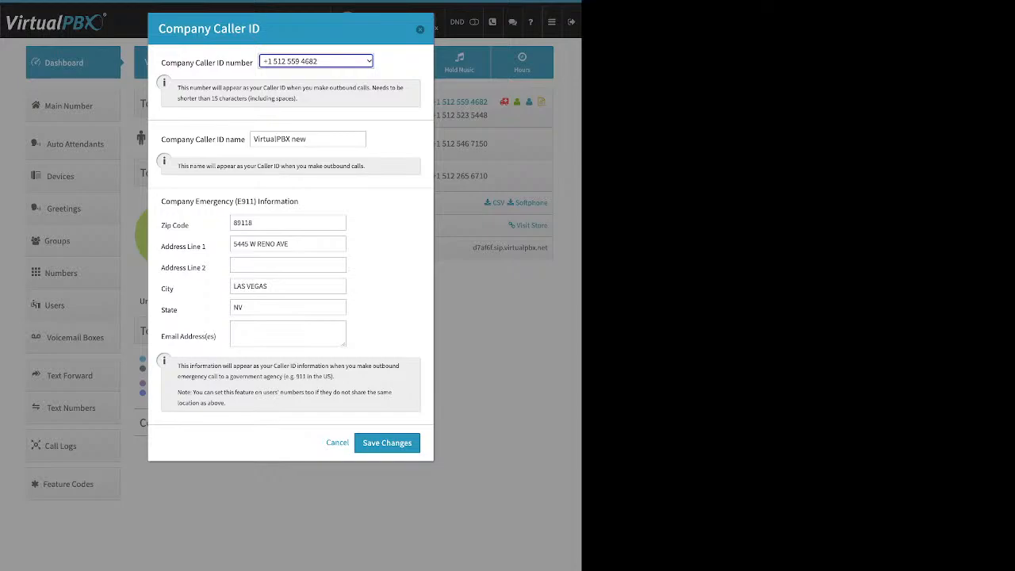
{"action": "left_click", "coordinate": [421, 30]}
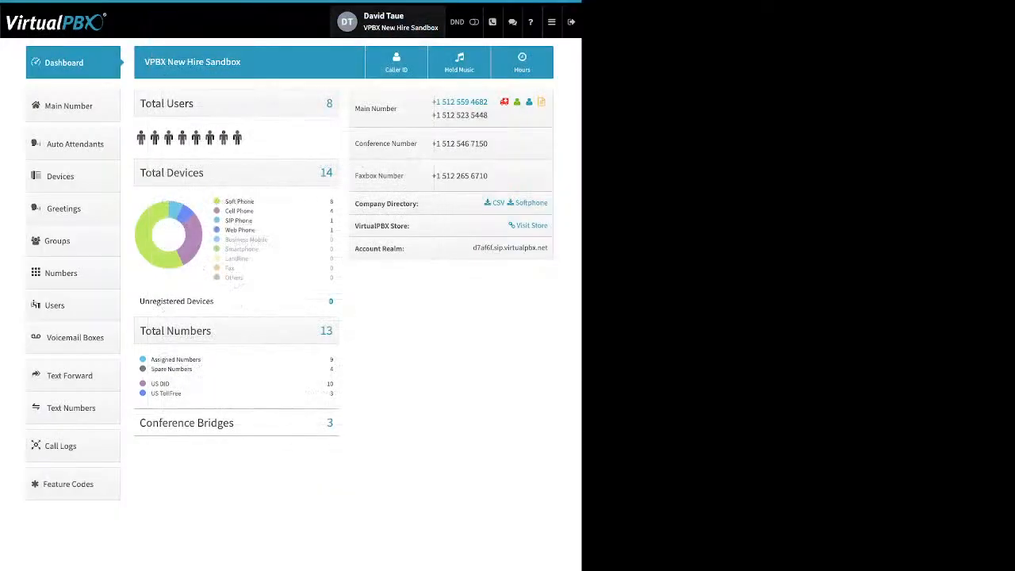
{"action": "left_click", "coordinate": [73, 306]}
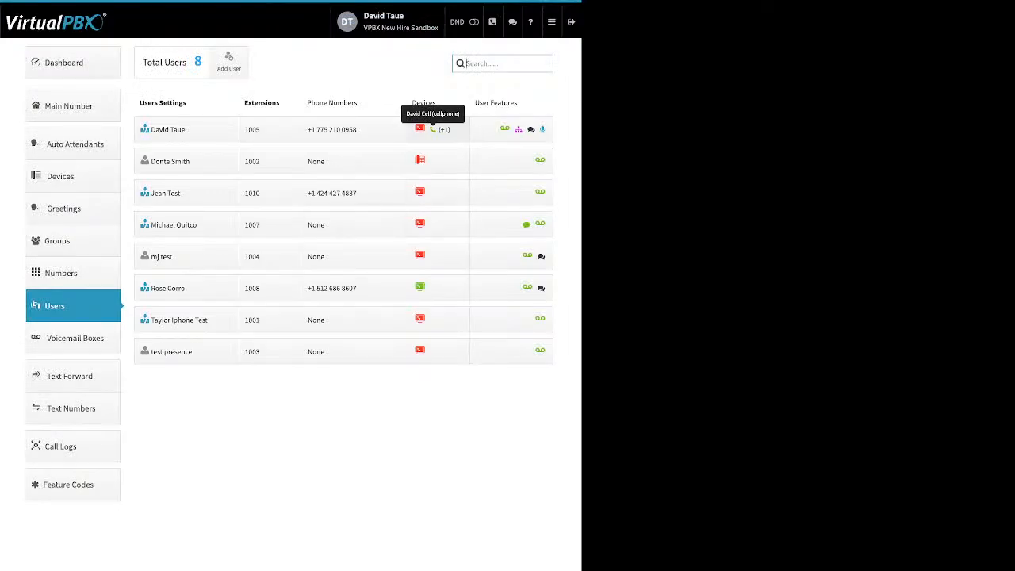
Step: Start adding a Soft Phone for extension 1002 and dismiss the emergency location warning
{"action": "left_click", "coordinate": [432, 161]}
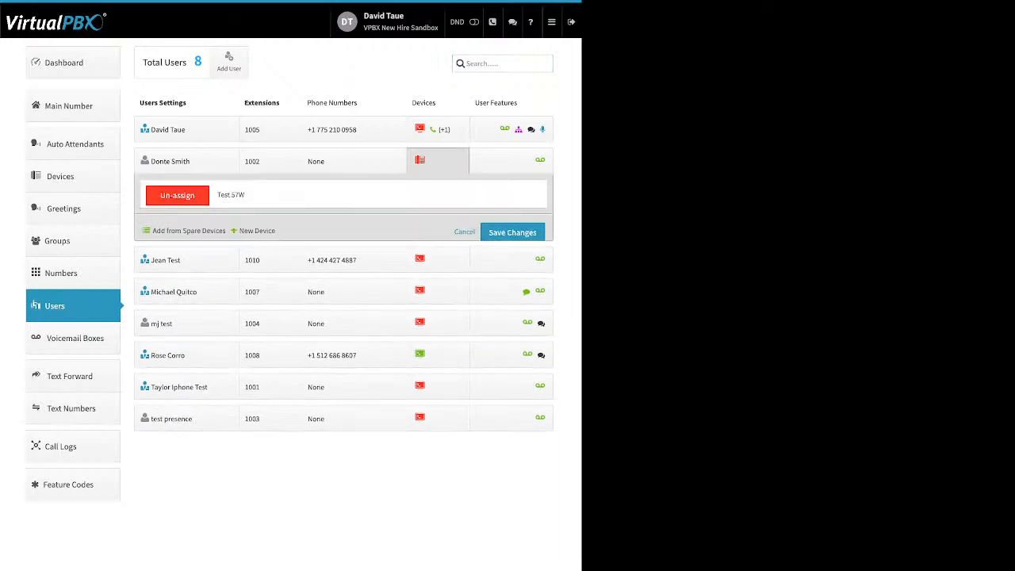
{"action": "left_click", "coordinate": [256, 231]}
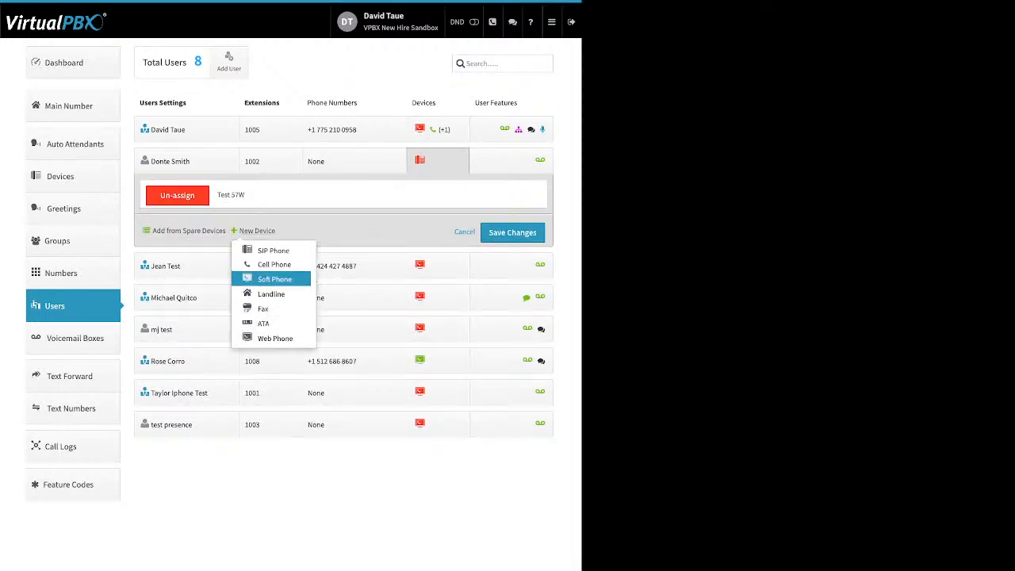
{"action": "left_click", "coordinate": [275, 279]}
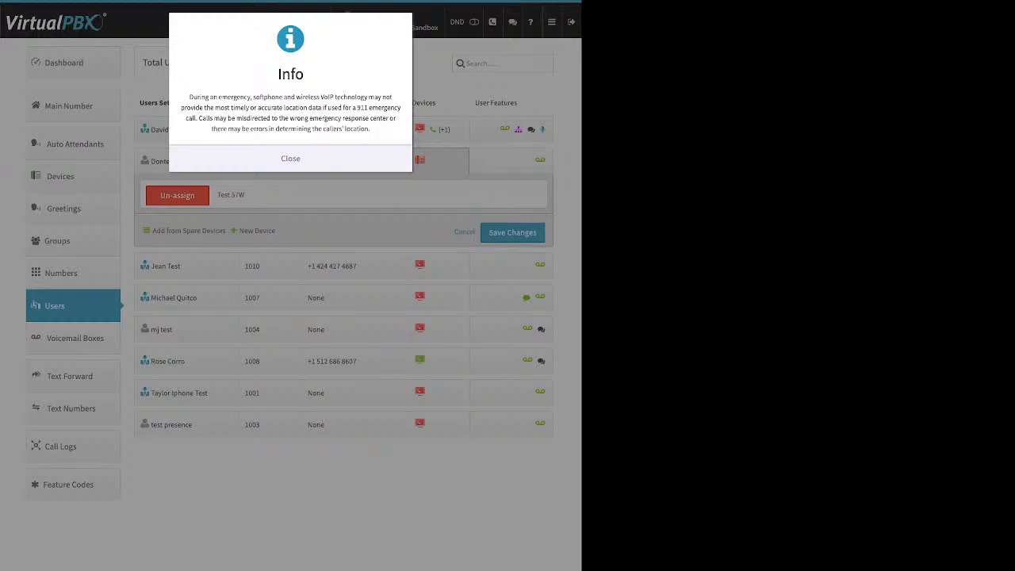
{"action": "left_click", "coordinate": [291, 159]}
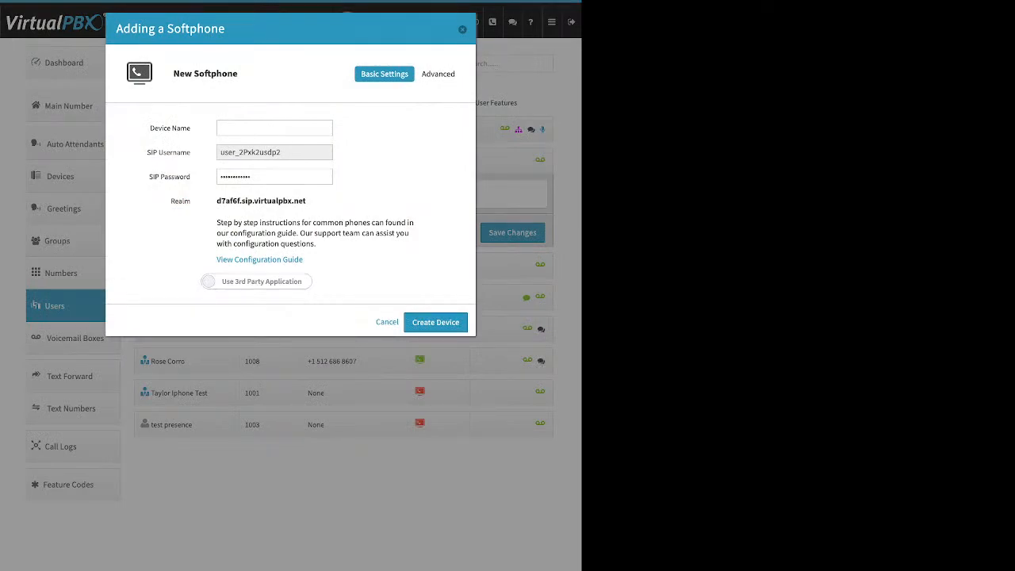
Step: Review the softphone's Device Name, SIP Username, SIP Password and account realm fields
{"action": "left_click", "coordinate": [274, 127]}
{"action": "key", "text": "Tab"}
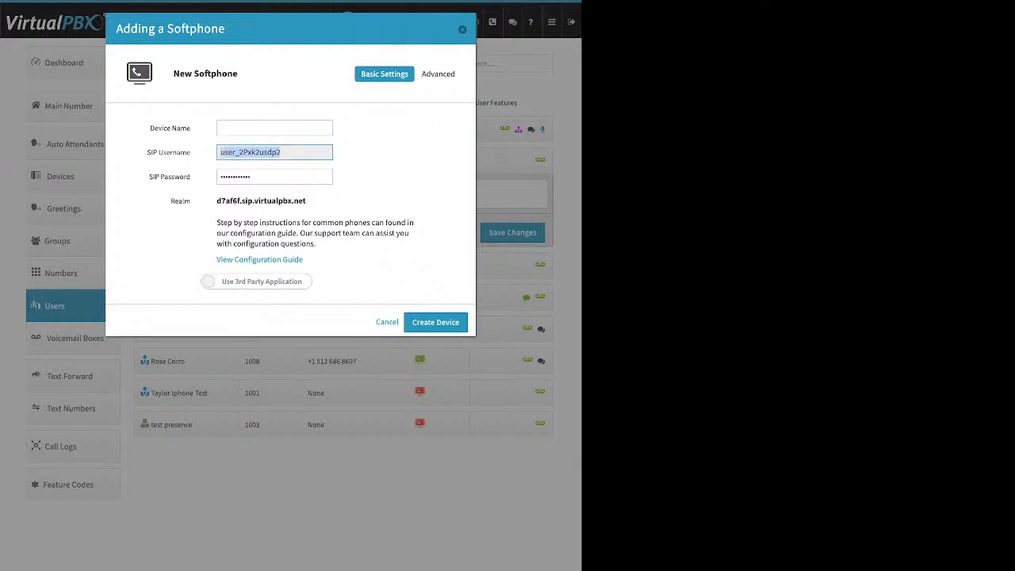
{"action": "key", "text": "Tab"}
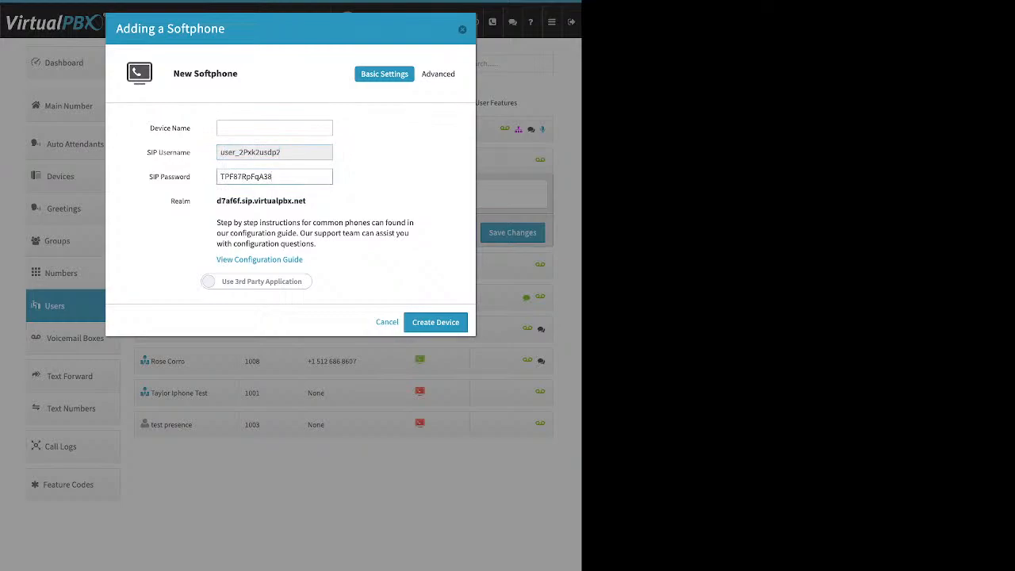
{"action": "left_click_drag", "start_coordinate": [273, 177], "coordinate": [220, 177]}
{"action": "left_click", "coordinate": [381, 177]}
{"action": "double_click", "coordinate": [260, 201]}
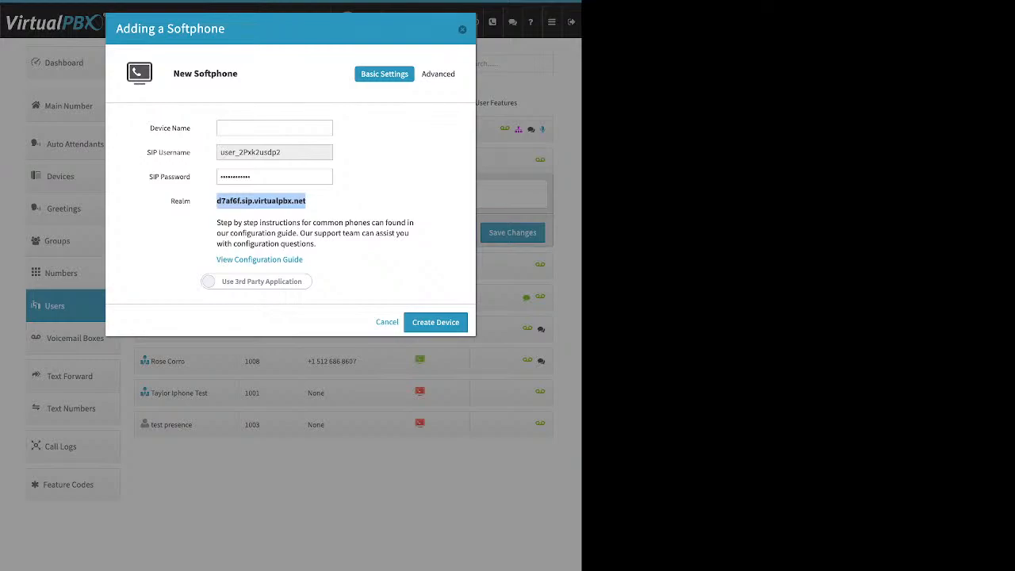
{"action": "left_click", "coordinate": [315, 201]}
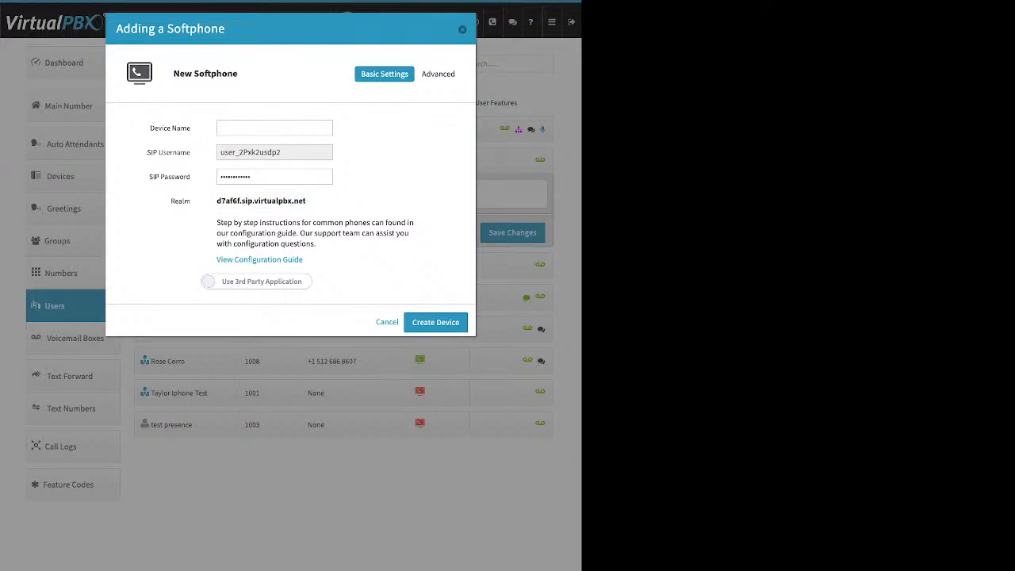
Step: Switch to Use VirtualPBX Application, then cancel without creating the softphone
{"action": "left_click_drag", "start_coordinate": [304, 260], "coordinate": [216, 260]}
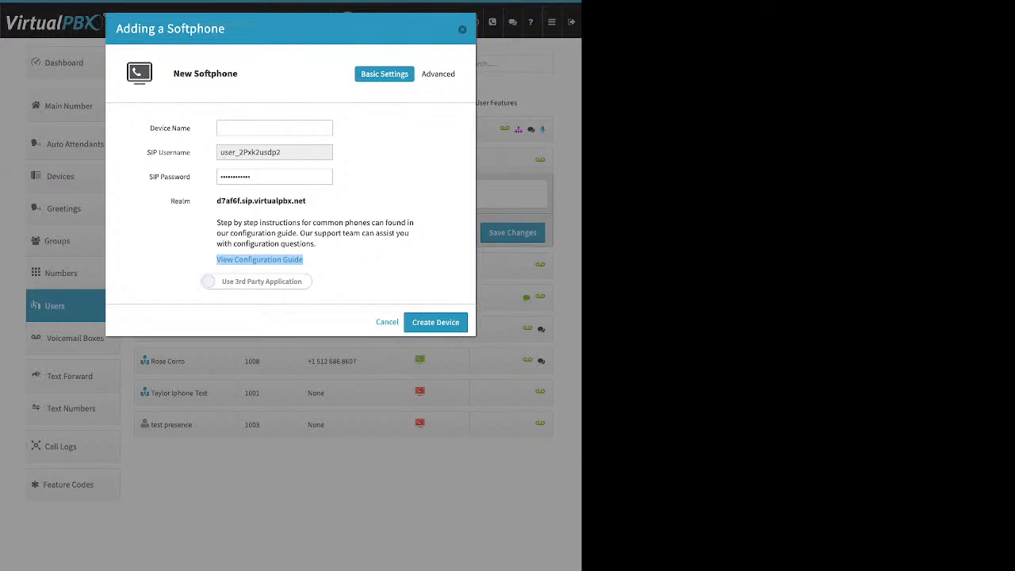
{"action": "left_click", "coordinate": [256, 282]}
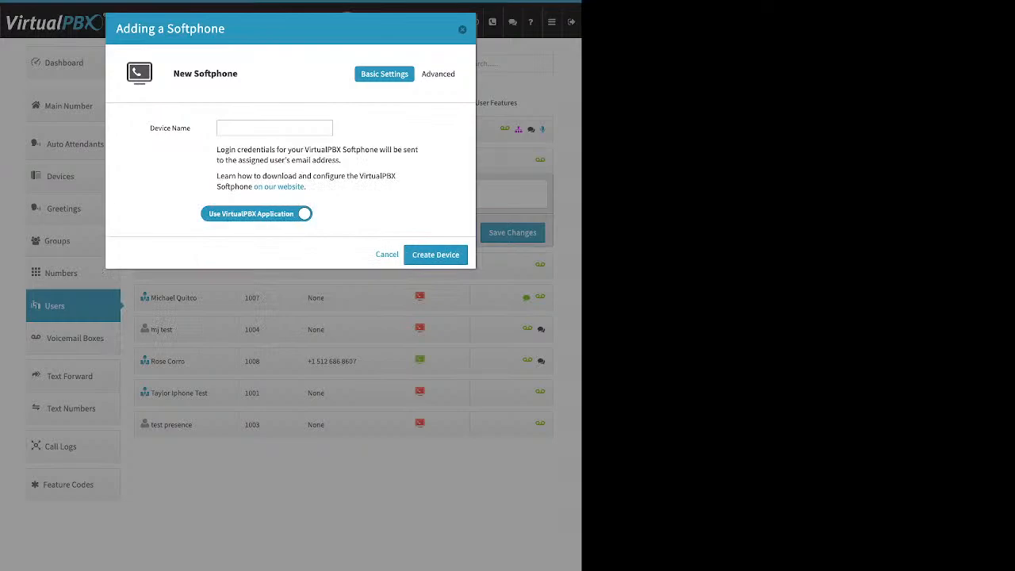
{"action": "left_click", "coordinate": [274, 128]}
{"action": "left_click", "coordinate": [387, 255]}
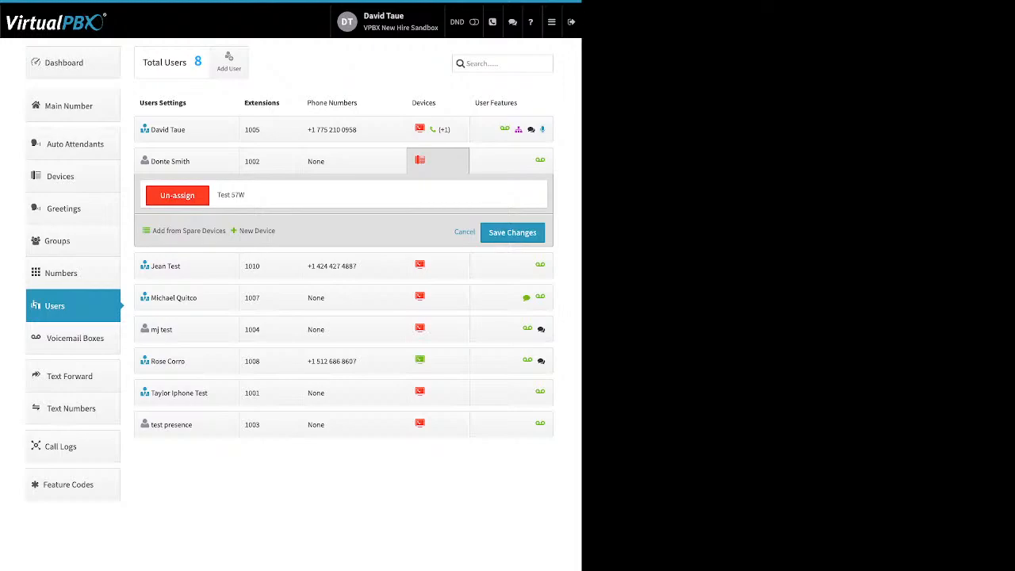
{"action": "left_click", "coordinate": [437, 161]}
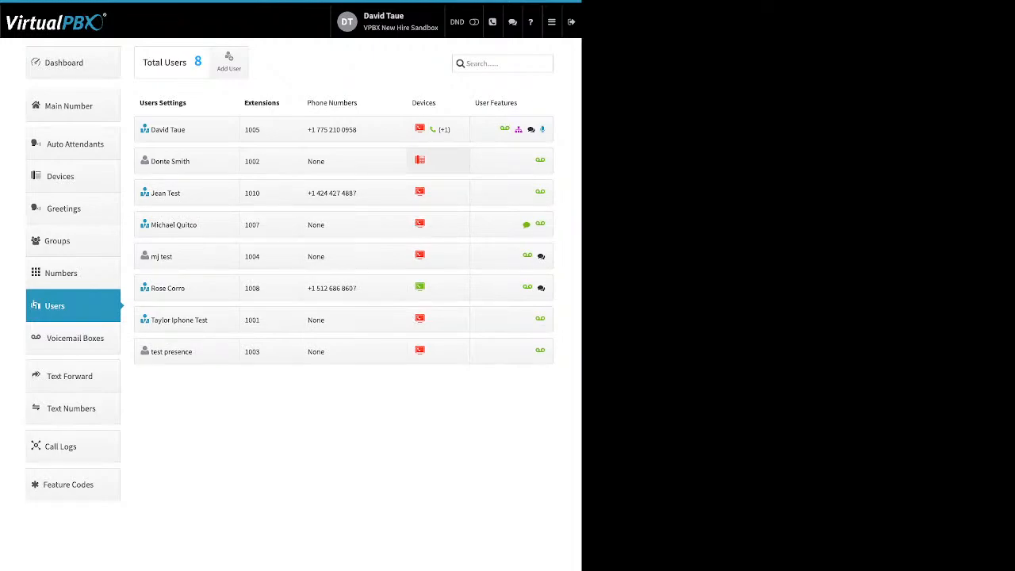
{"action": "left_click", "coordinate": [511, 129]}
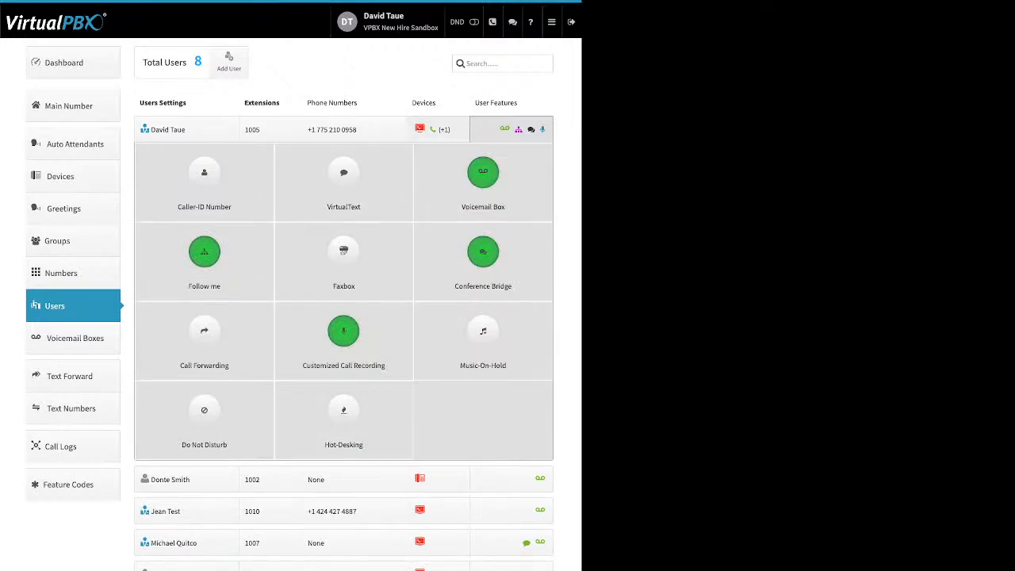
{"action": "left_click", "coordinate": [501, 129]}
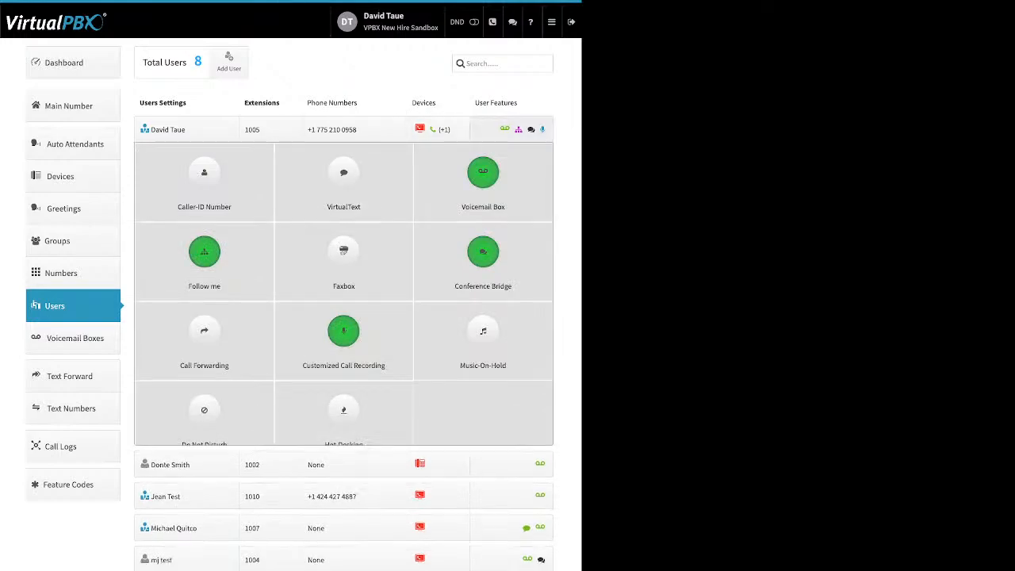
{"action": "left_click", "coordinate": [436, 161]}
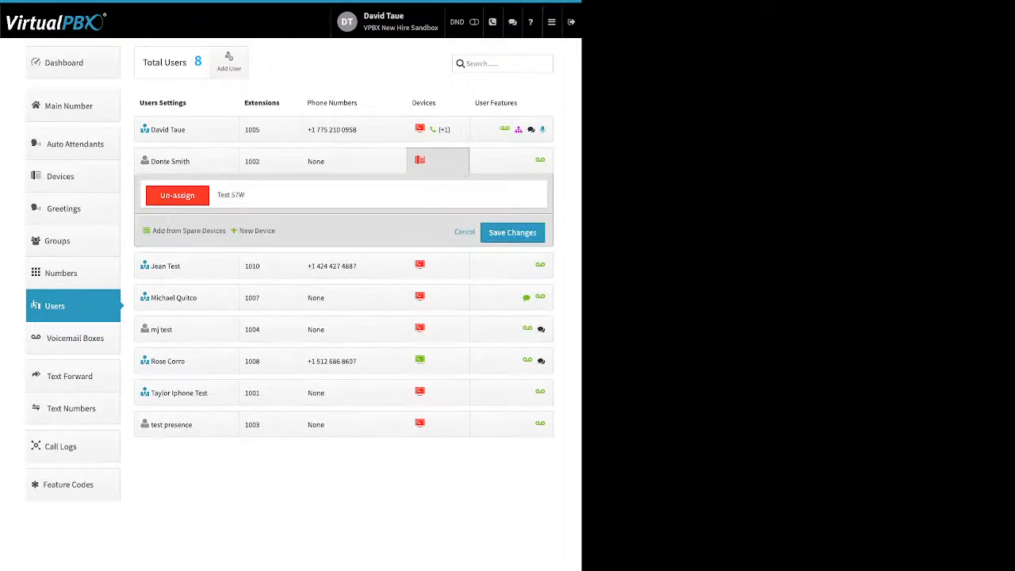
{"action": "left_click", "coordinate": [256, 231]}
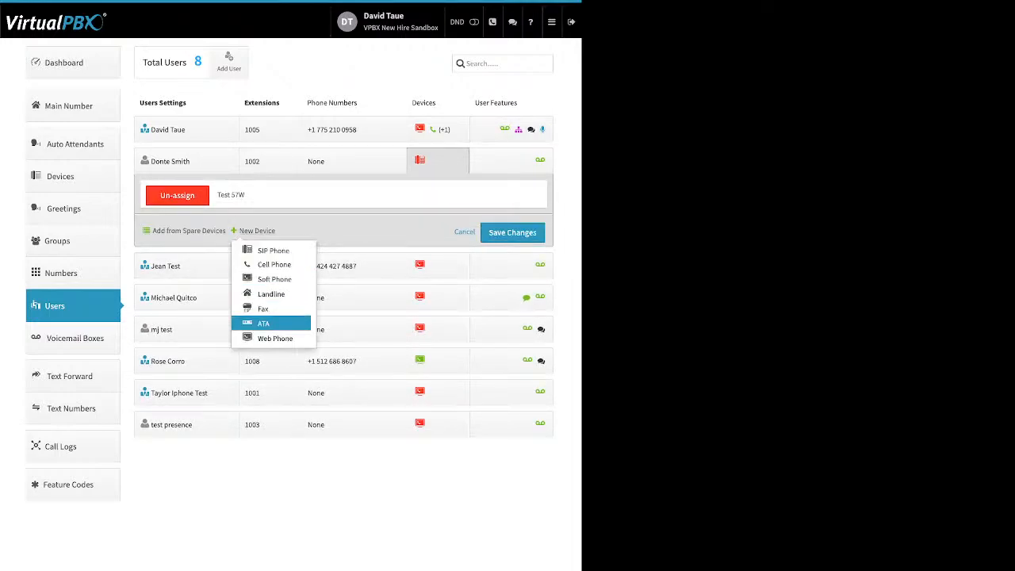
{"action": "left_click", "coordinate": [274, 338]}
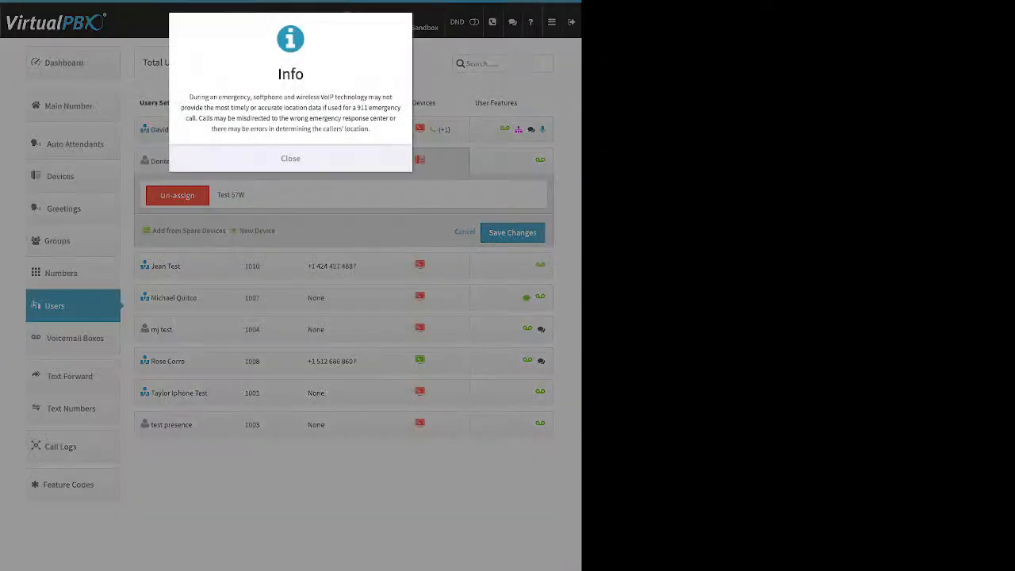
{"action": "left_click", "coordinate": [290, 158]}
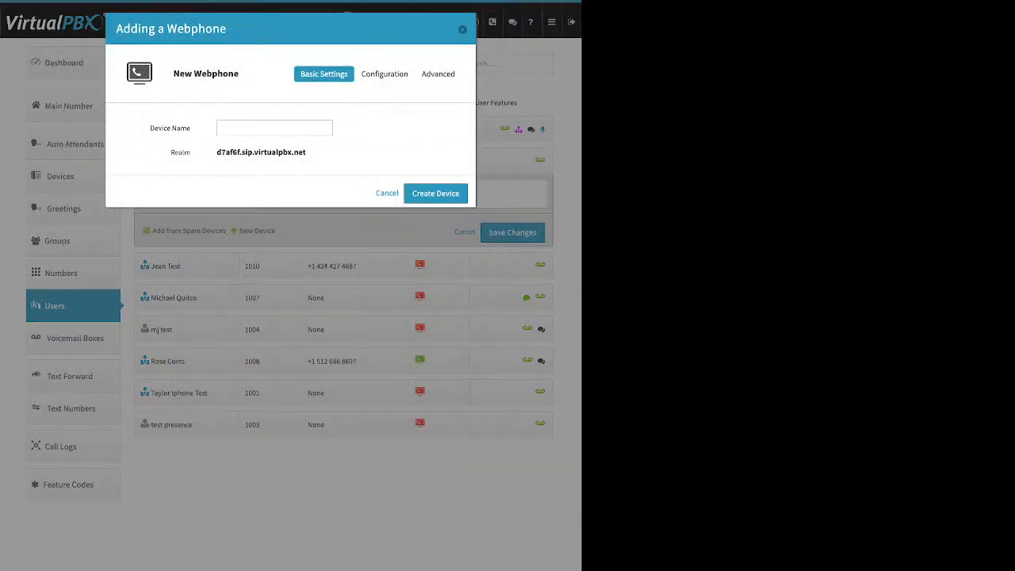
{"action": "left_click_drag", "start_coordinate": [150, 128], "coordinate": [181, 128]}
{"action": "left_click", "coordinate": [462, 30]}
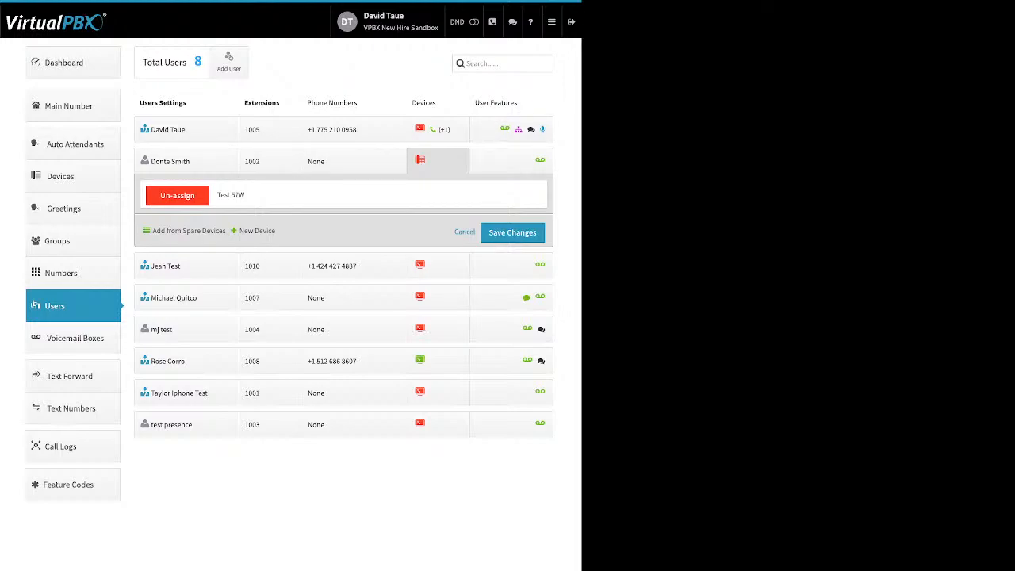
Step: Open the top user's Caller-ID Number feature, toggle it On, then cancel the change
{"action": "left_click", "coordinate": [512, 129]}
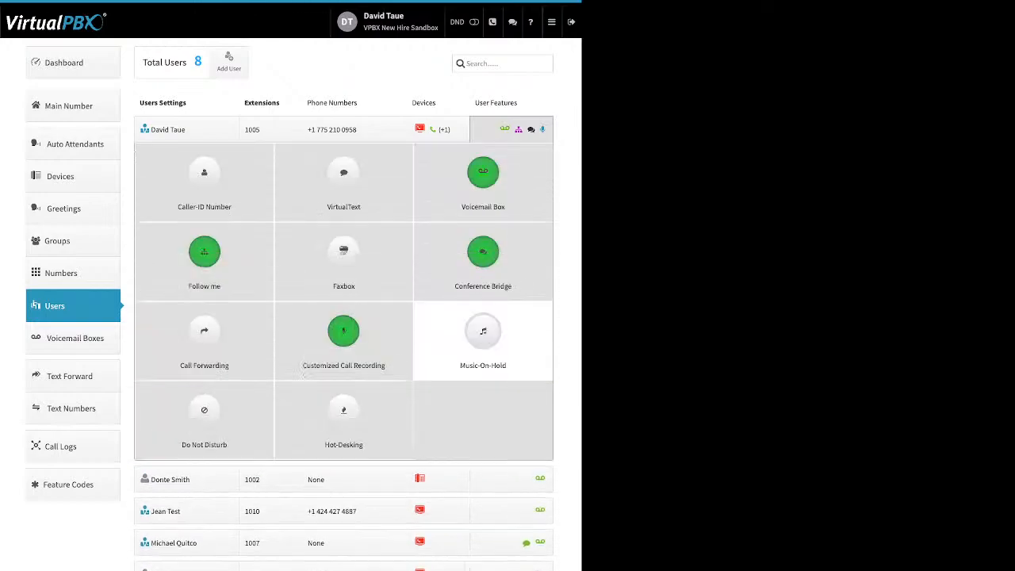
{"action": "left_click", "coordinate": [204, 179]}
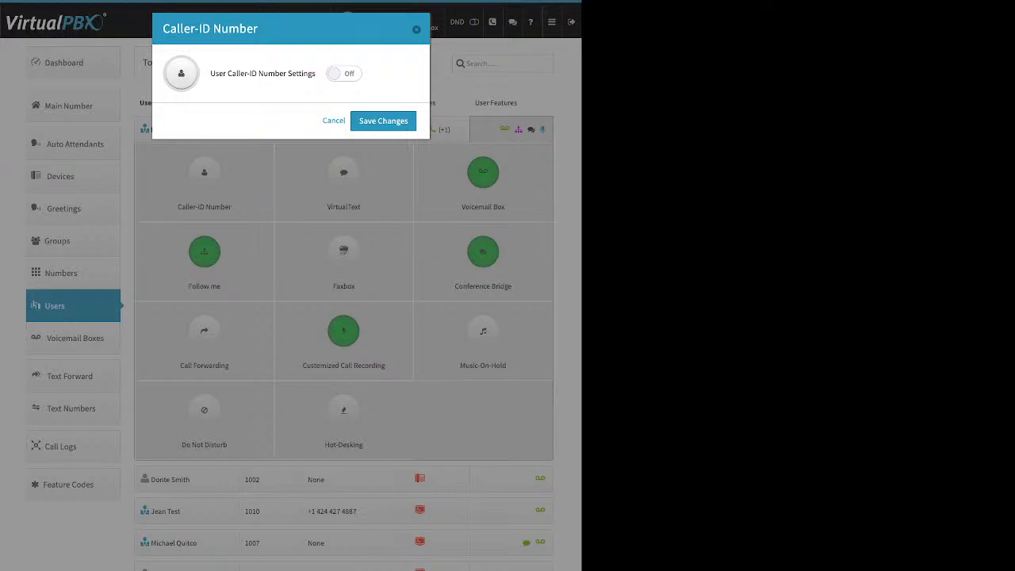
{"action": "left_click", "coordinate": [344, 73]}
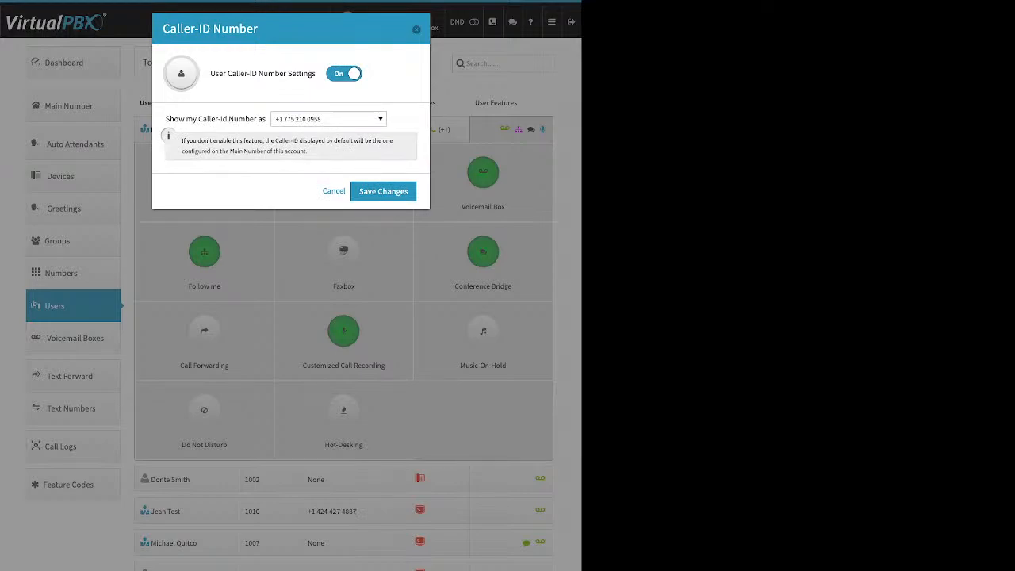
{"action": "left_click", "coordinate": [334, 191]}
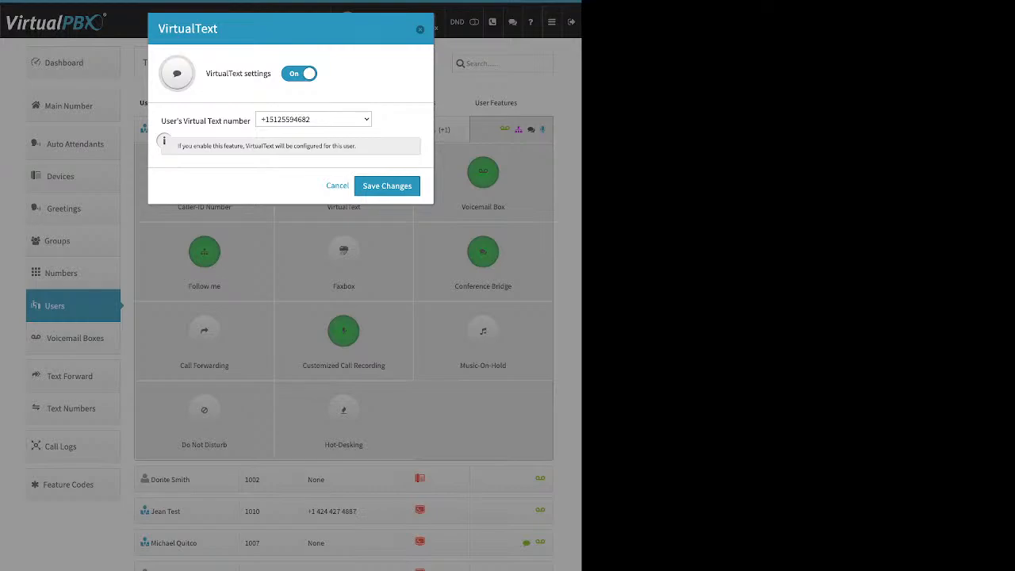
Step: Cancel the VirtualText dialog, leaving VirtualText disabled for extension 1005
{"action": "left_click", "coordinate": [338, 186]}
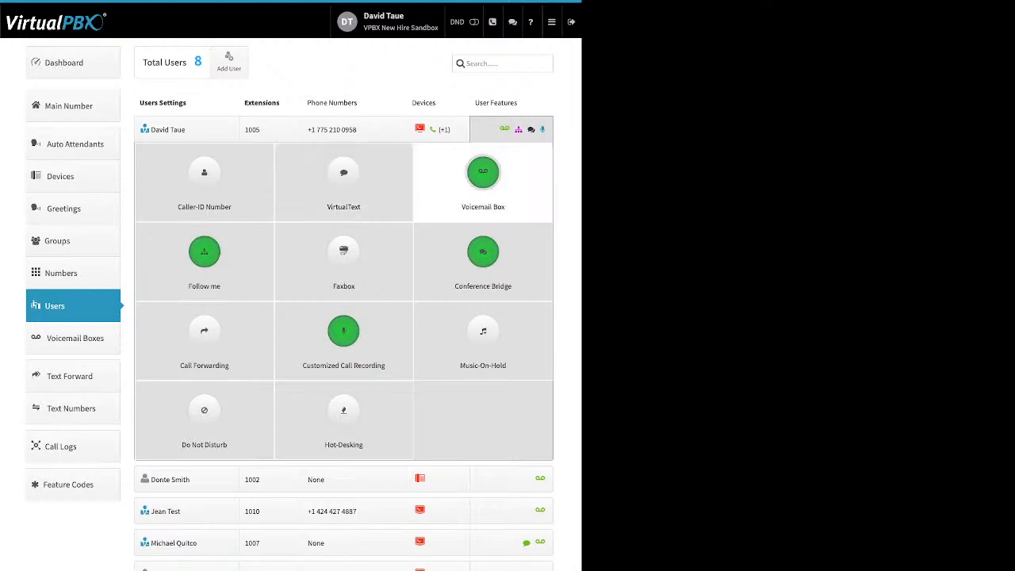
Step: Tick 'Delete messages from database' in the Voicemail Box settings, then open the Follow me settings
{"action": "left_click", "coordinate": [483, 173]}
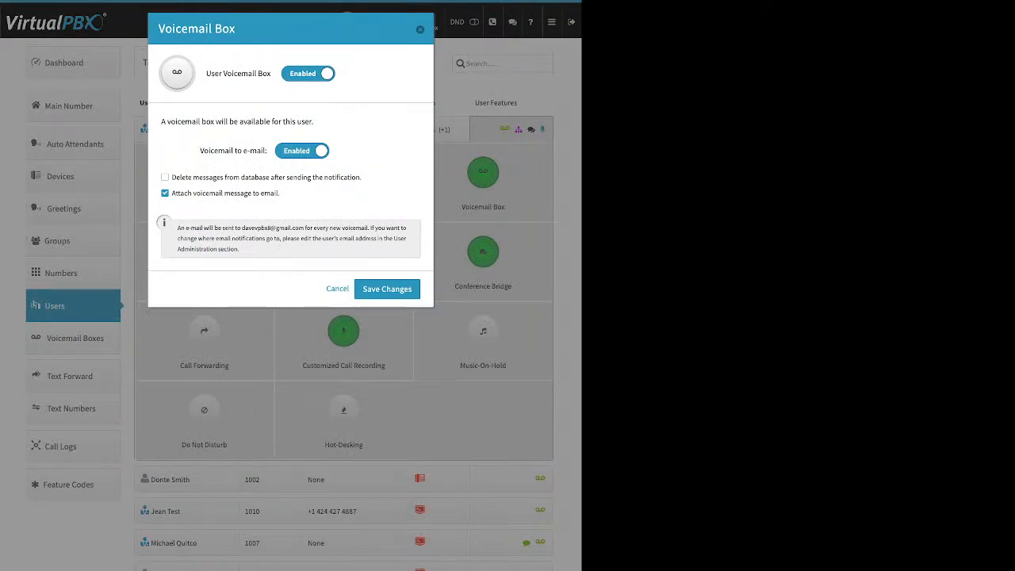
{"action": "left_click_drag", "start_coordinate": [271, 193], "coordinate": [184, 192]}
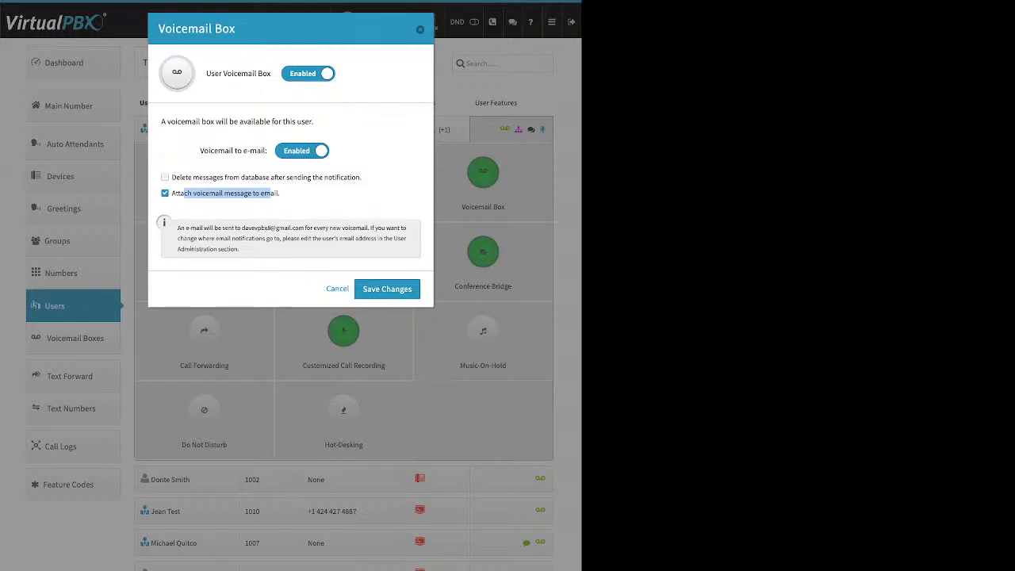
{"action": "left_click", "coordinate": [165, 178]}
{"action": "left_click_drag", "start_coordinate": [362, 178], "coordinate": [171, 178]}
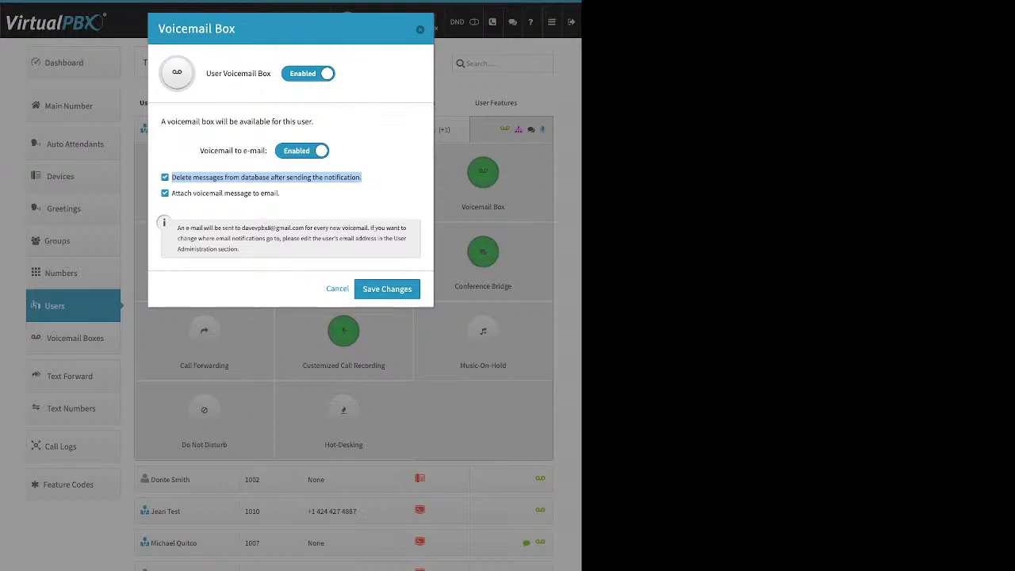
{"action": "left_click", "coordinate": [420, 30]}
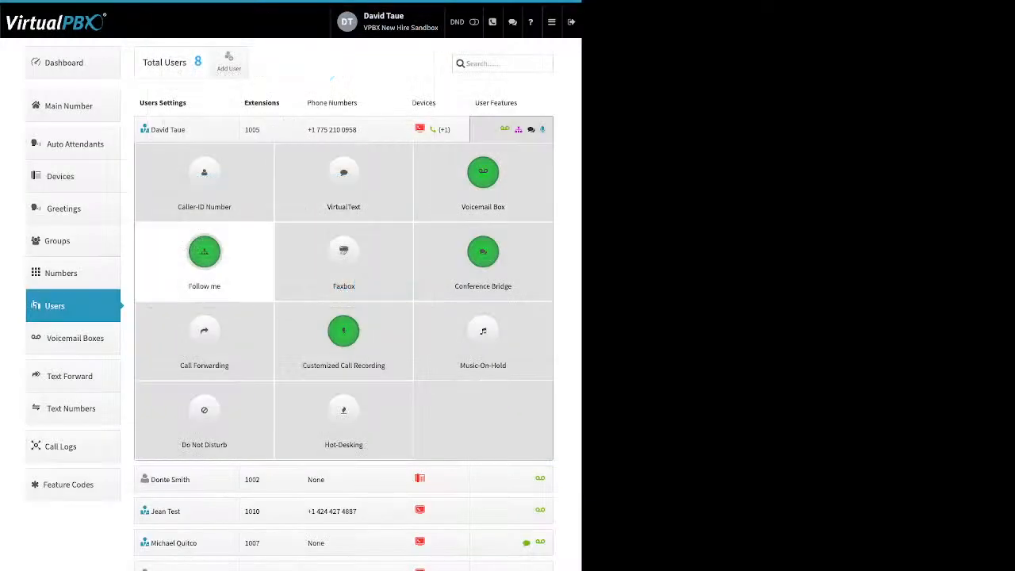
{"action": "left_click", "coordinate": [205, 252]}
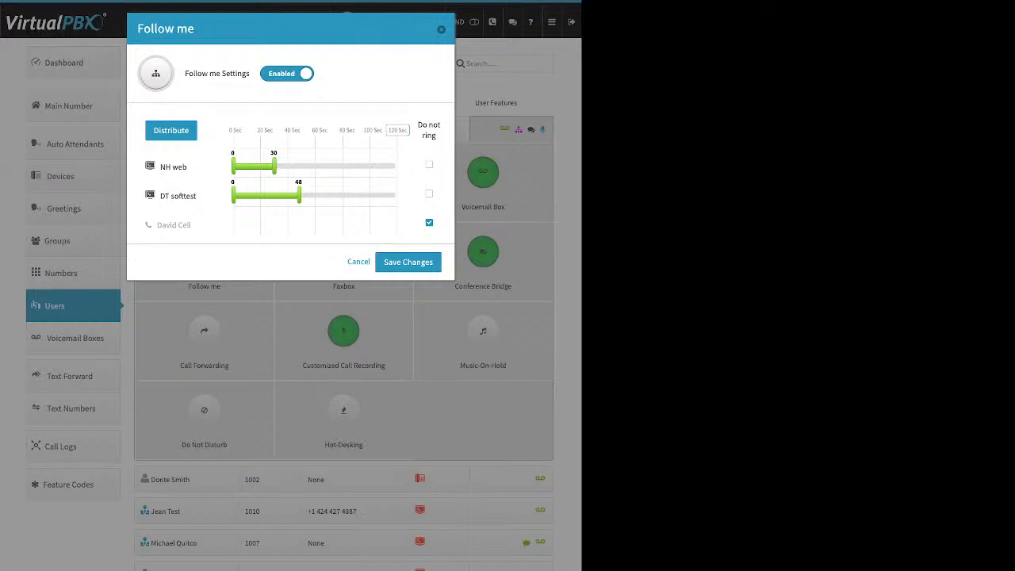
Step: Reset and toggle both devices' ring bars, then extend DT softtest to 39 s and NH web to 38 s
{"action": "left_click_drag", "start_coordinate": [274, 166], "coordinate": [233, 166]}
{"action": "left_click_drag", "start_coordinate": [299, 195], "coordinate": [233, 195]}
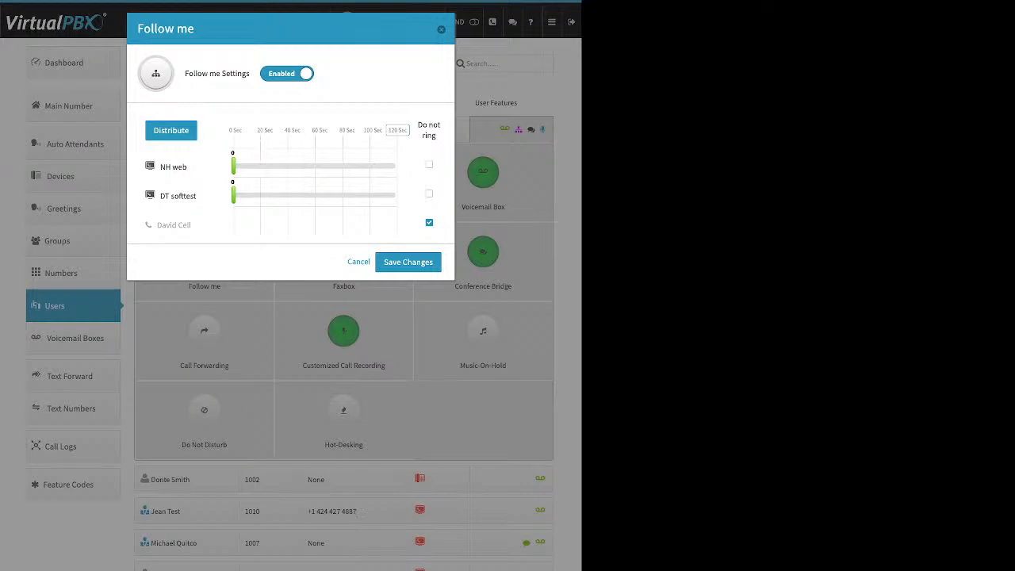
{"action": "left_click", "coordinate": [429, 164]}
{"action": "left_click", "coordinate": [428, 193]}
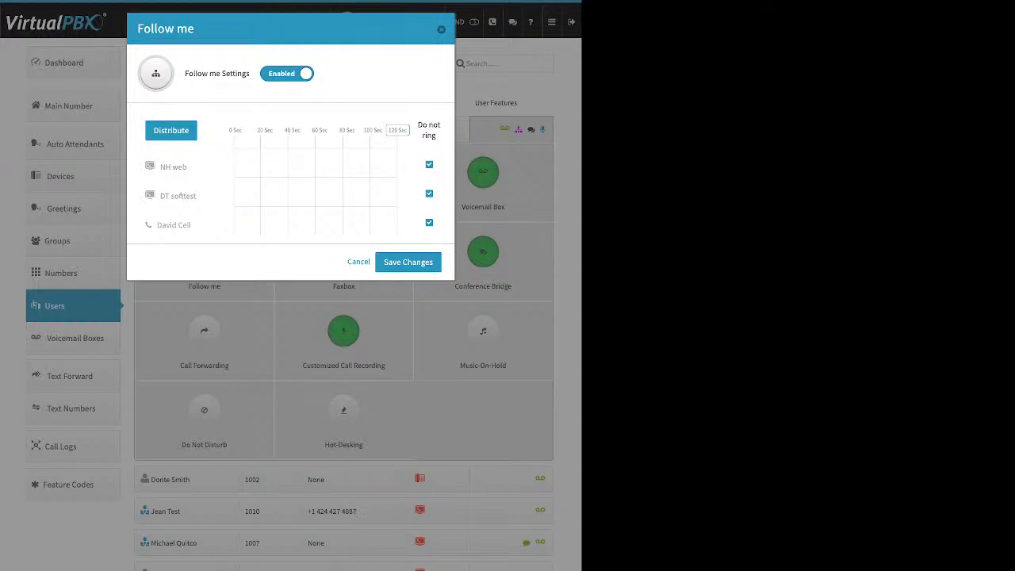
{"action": "left_click", "coordinate": [429, 164]}
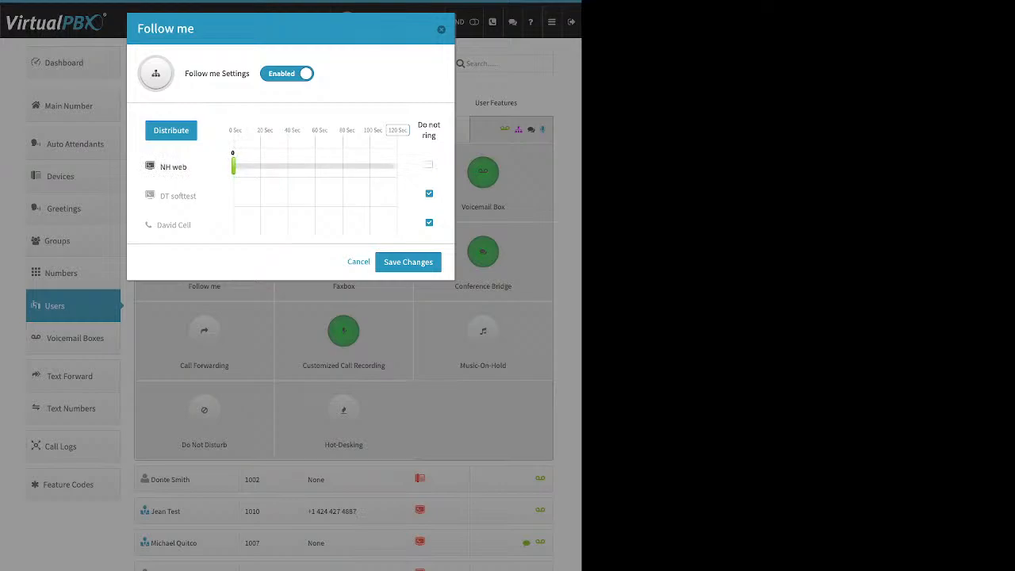
{"action": "left_click", "coordinate": [429, 194]}
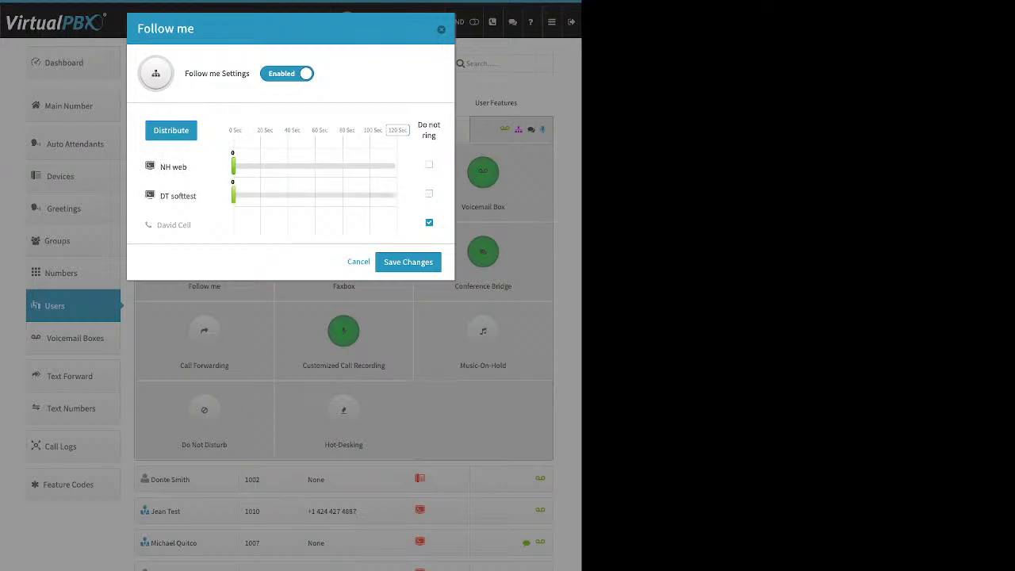
{"action": "left_click_drag", "start_coordinate": [234, 195], "coordinate": [287, 195]}
{"action": "left_click_drag", "start_coordinate": [233, 166], "coordinate": [285, 166]}
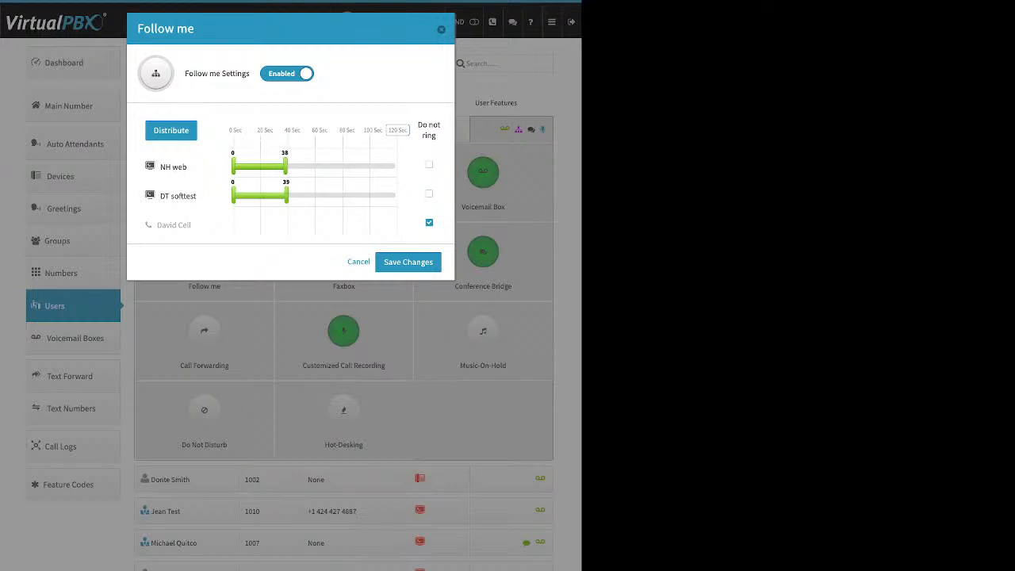
Step: Set the total ring time to 60 seconds and distribute it evenly between NH web and DT softtest
{"action": "mouse_move", "coordinate": [407, 131]}
{"action": "left_mouse_down"}
{"action": "mouse_move", "coordinate": [267, 131]}
{"action": "mouse_move", "coordinate": [392, 131]}
{"action": "left_mouse_up"}
{"action": "type", "text": "60"}
{"action": "key", "text": "Return"}
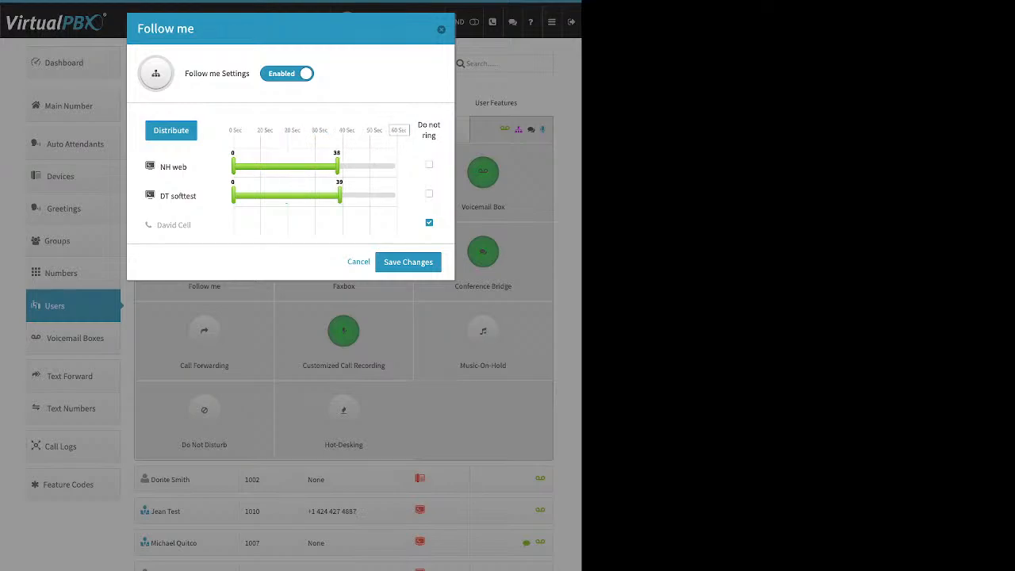
{"action": "left_click", "coordinate": [171, 130]}
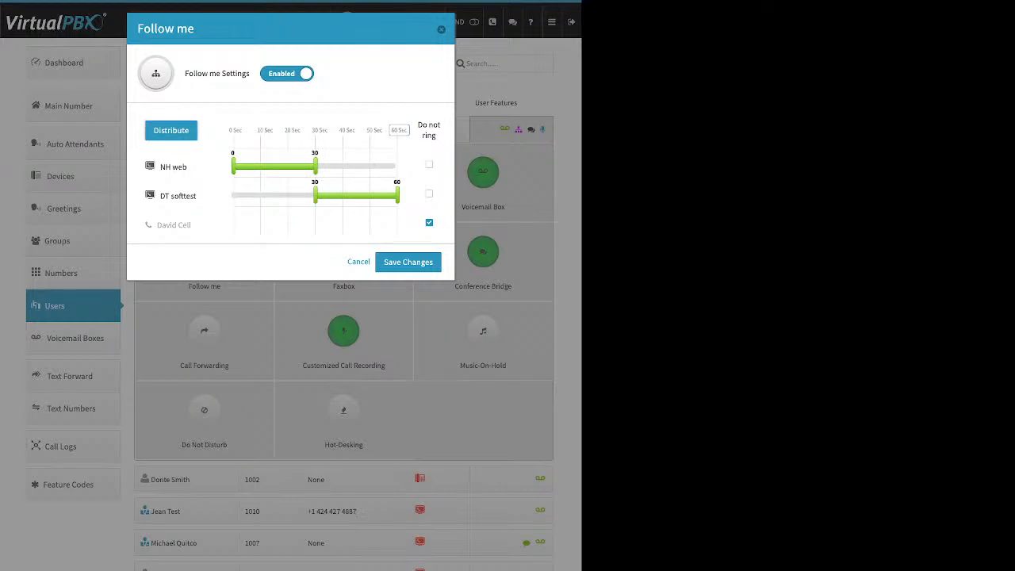
Step: Put DT softtest first, include the cell phone, distribute, start the cell at 32 s, and save
{"action": "left_click_drag", "start_coordinate": [178, 196], "coordinate": [170, 157]}
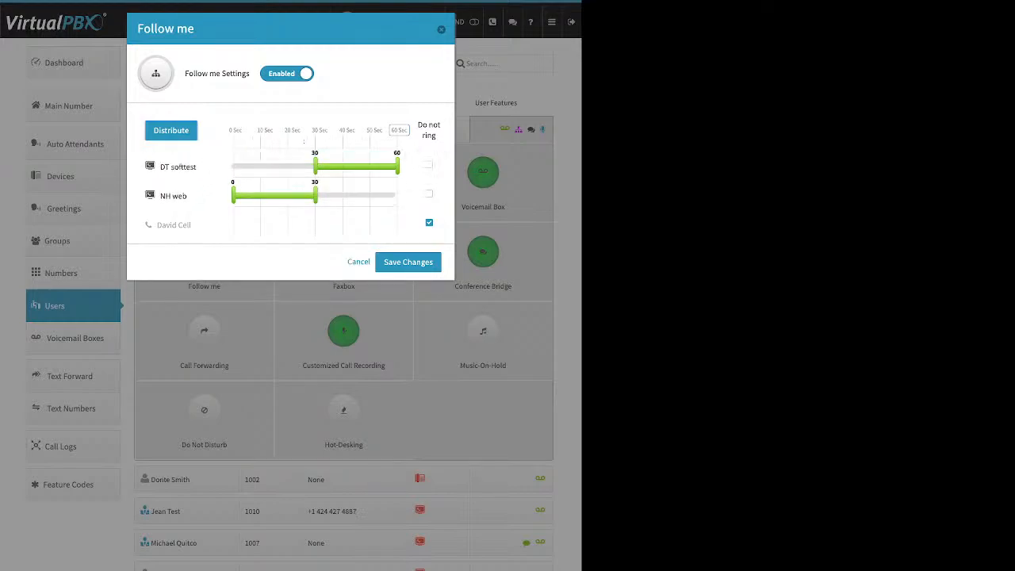
{"action": "left_click", "coordinate": [171, 131]}
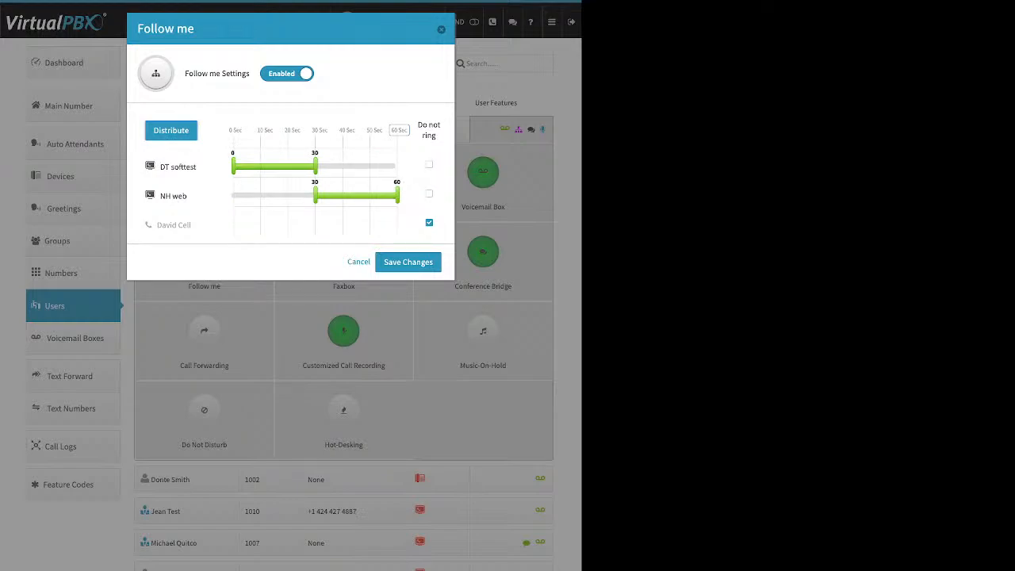
{"action": "left_click", "coordinate": [429, 223]}
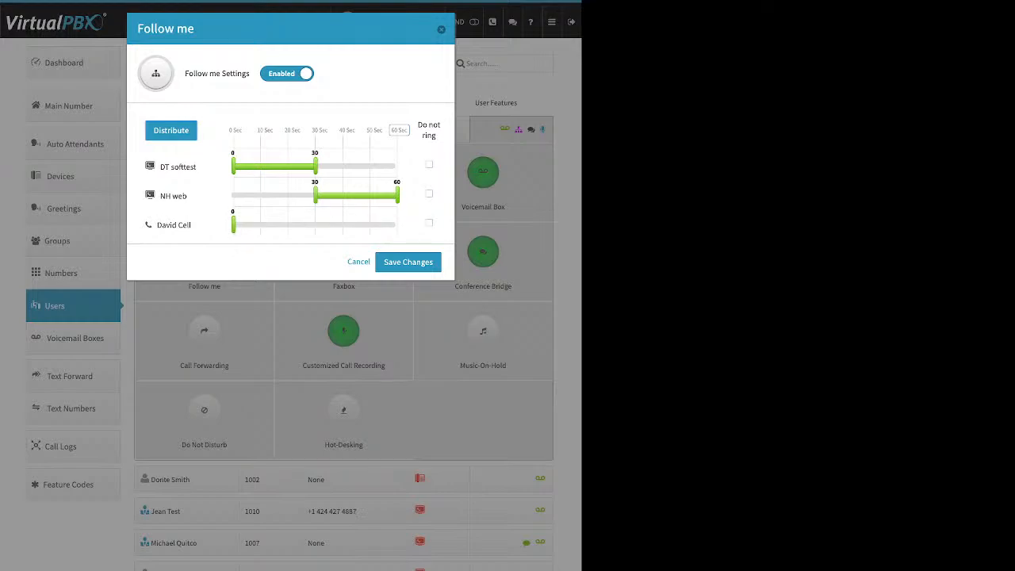
{"action": "left_click_drag", "start_coordinate": [234, 225], "coordinate": [398, 225]}
{"action": "left_click", "coordinate": [170, 130]}
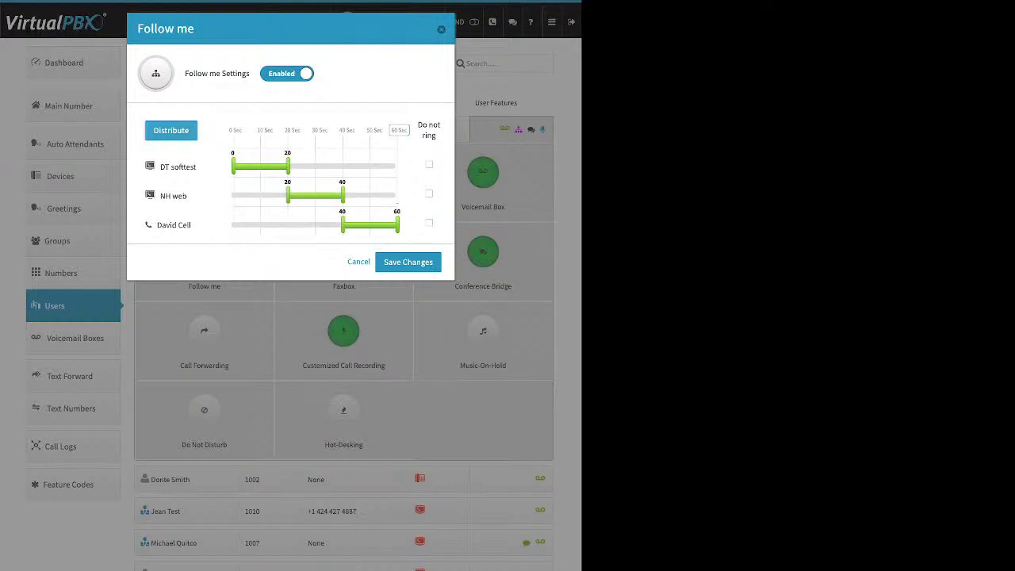
{"action": "left_click_drag", "start_coordinate": [343, 225], "coordinate": [320, 225]}
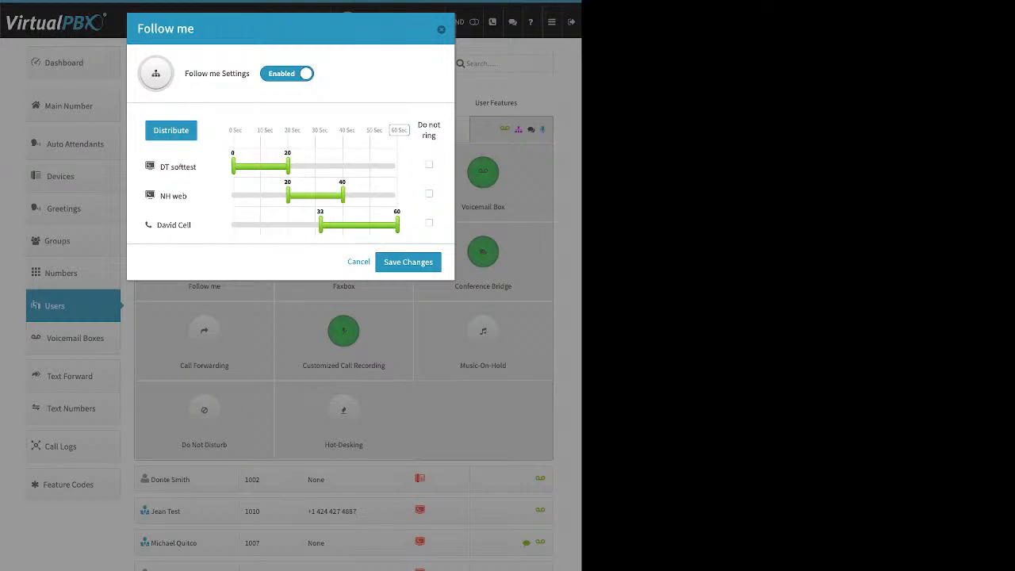
{"action": "left_click", "coordinate": [409, 262]}
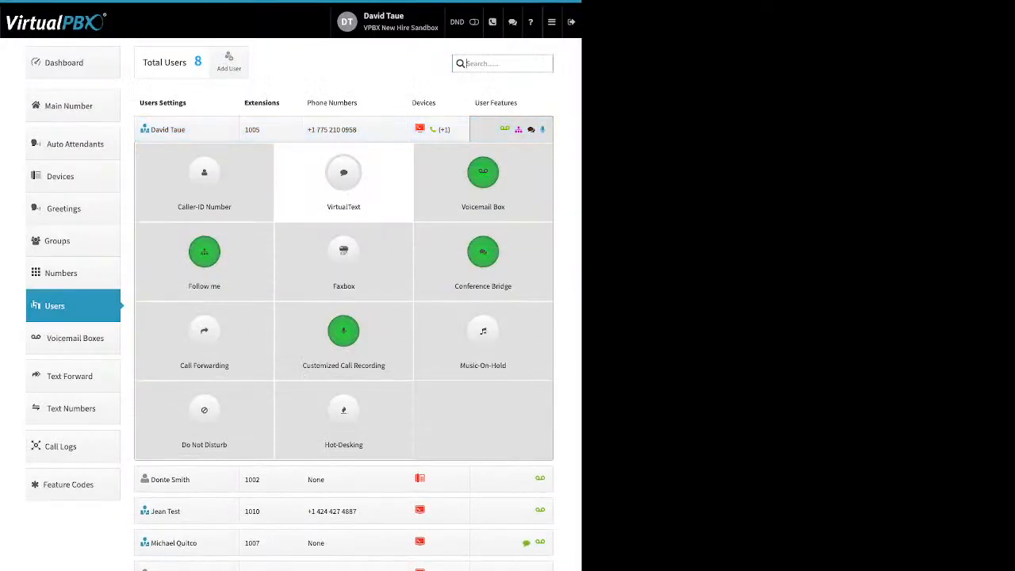
Step: Open extension 1005's Faxbox settings, closing and reopening the dialog once
{"action": "left_click", "coordinate": [343, 252]}
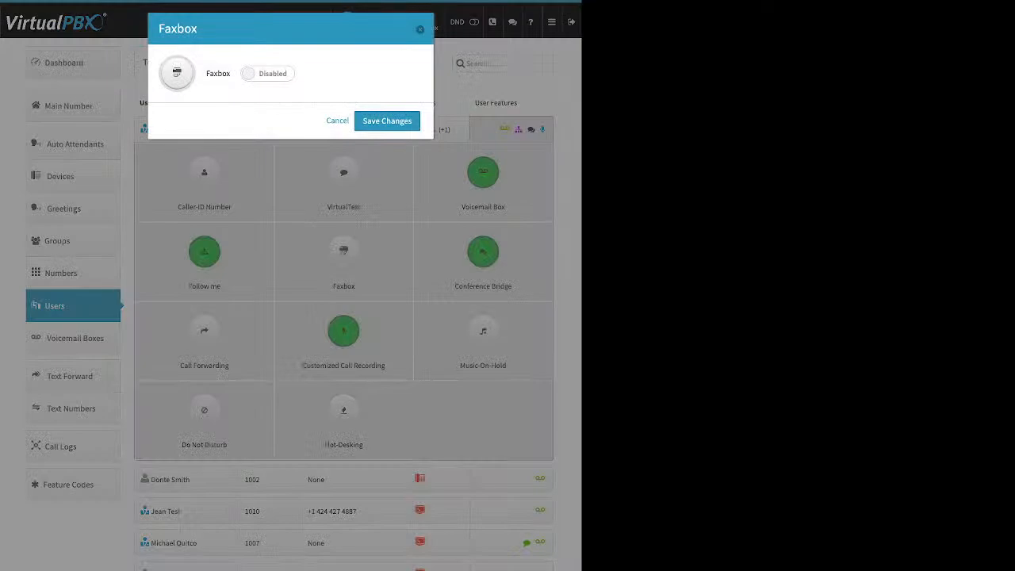
{"action": "left_click", "coordinate": [338, 121]}
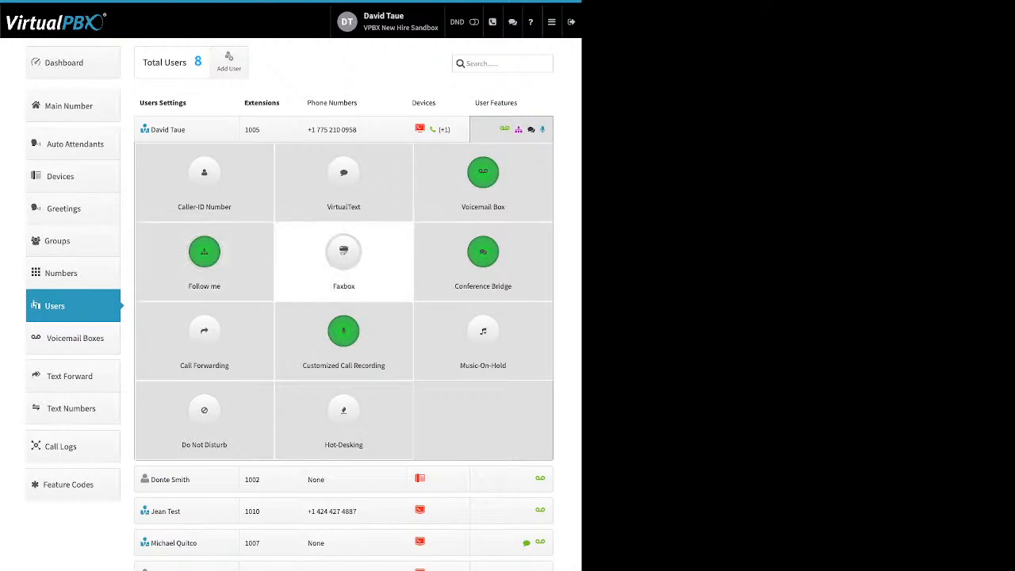
{"action": "left_click", "coordinate": [343, 252]}
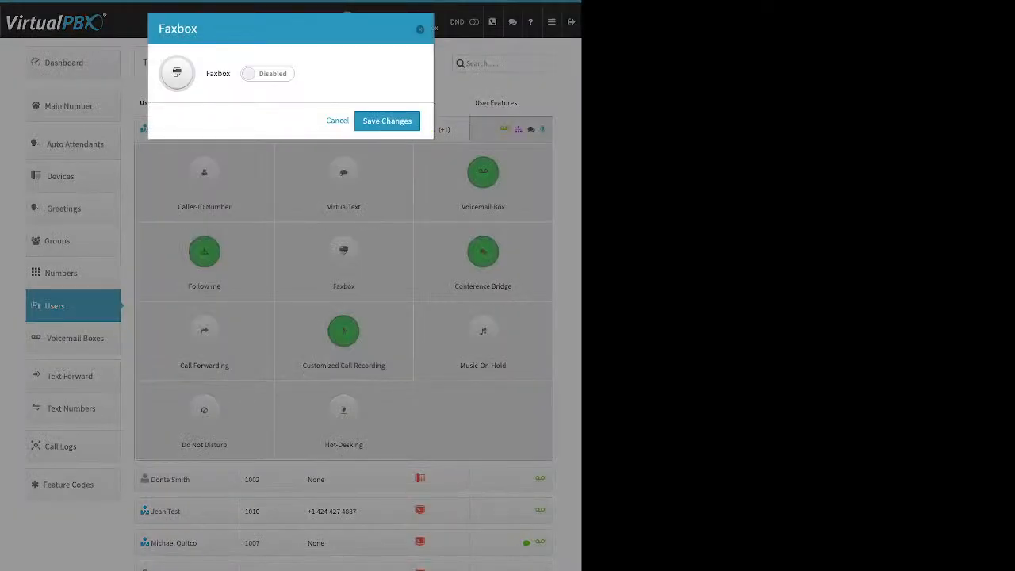
Step: Enable Faxbox to review the '- Select a number -' choices, then cancel without saving
{"action": "left_click", "coordinate": [267, 74]}
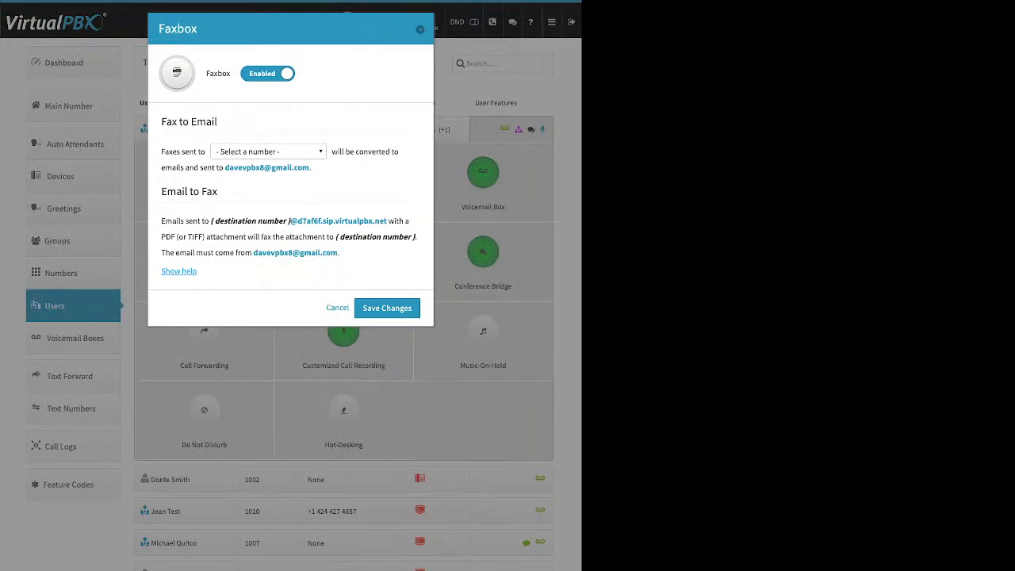
{"action": "left_click", "coordinate": [268, 151]}
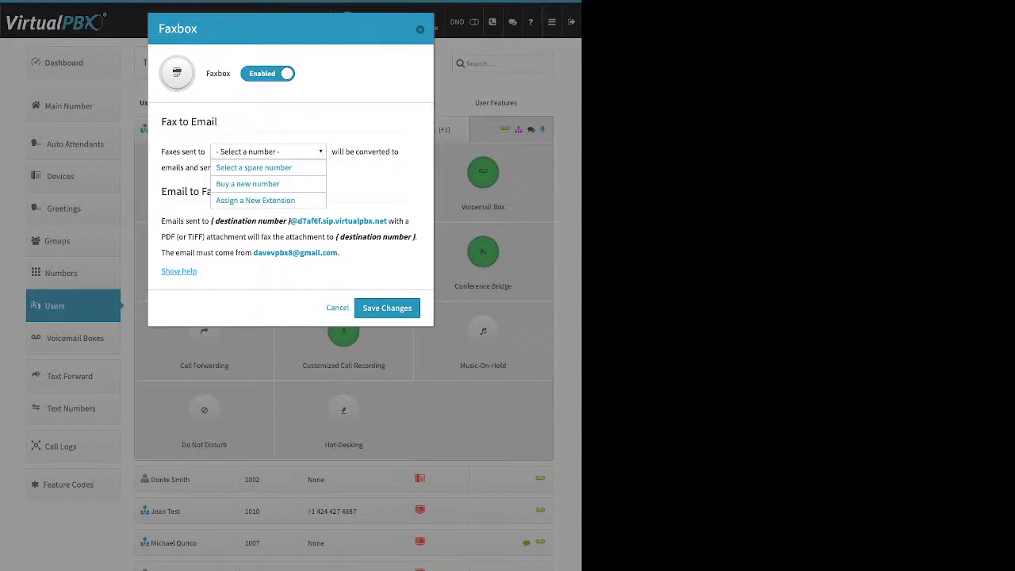
{"action": "left_click", "coordinate": [420, 30]}
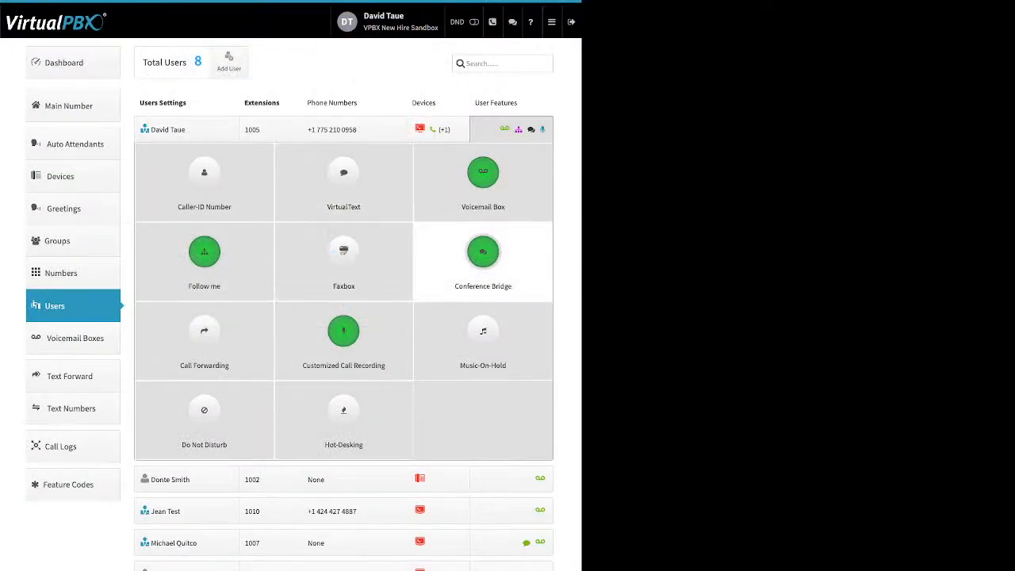
{"action": "left_click", "coordinate": [483, 252]}
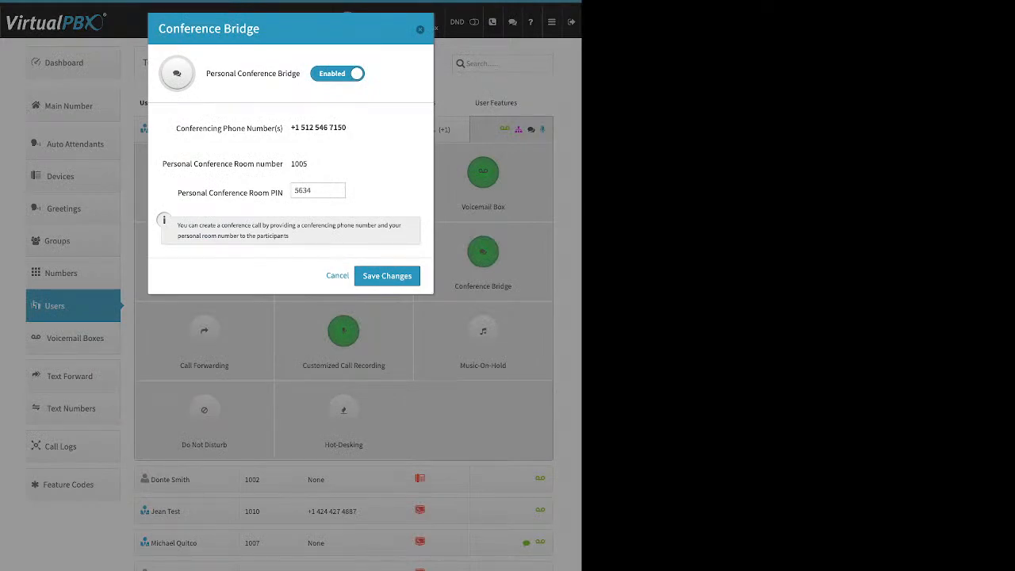
{"action": "left_click_drag", "start_coordinate": [286, 74], "coordinate": [301, 74]}
{"action": "left_click_drag", "start_coordinate": [206, 74], "coordinate": [300, 74]}
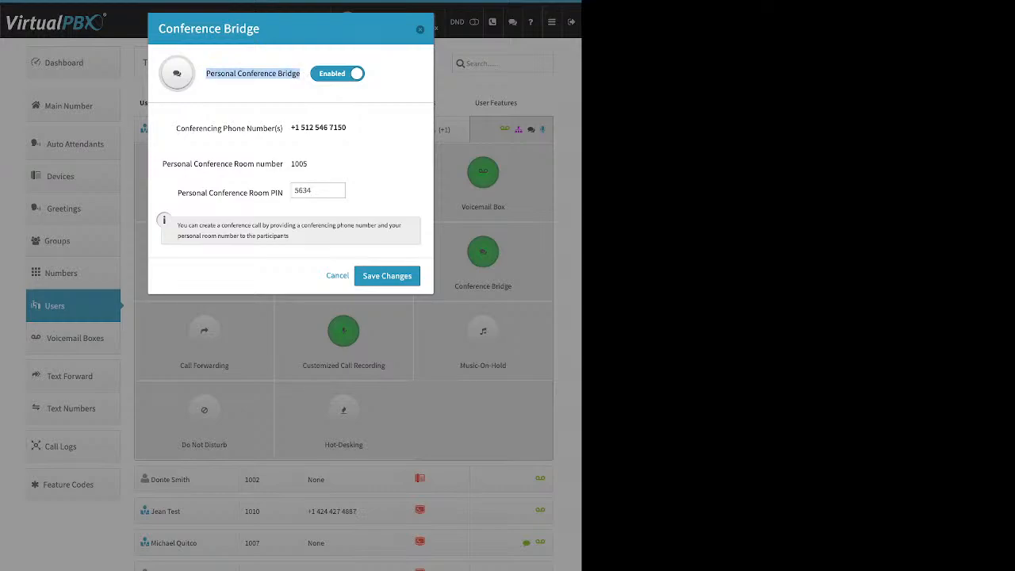
{"action": "left_click_drag", "start_coordinate": [178, 192], "coordinate": [283, 193]}
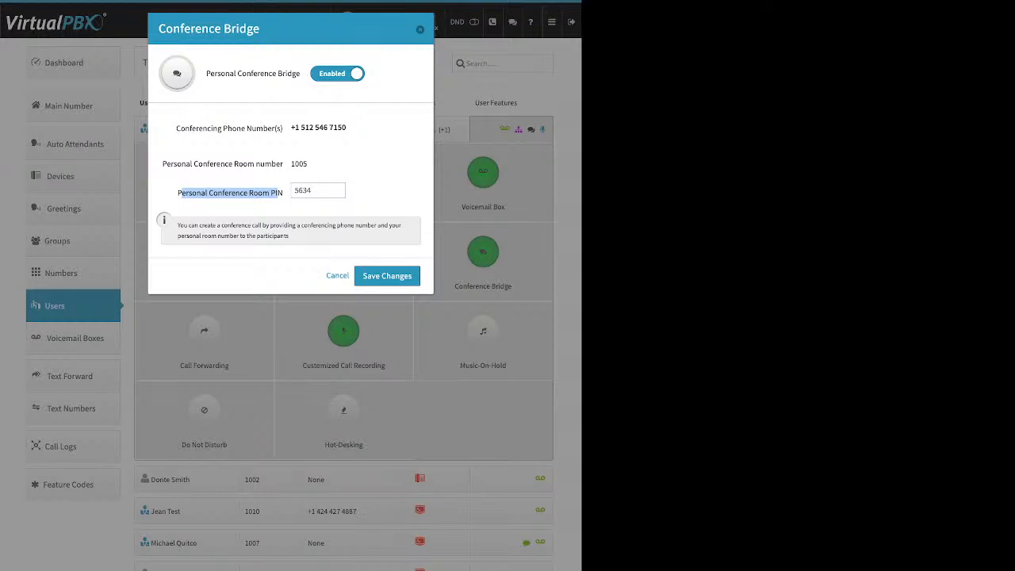
{"action": "left_click", "coordinate": [420, 29]}
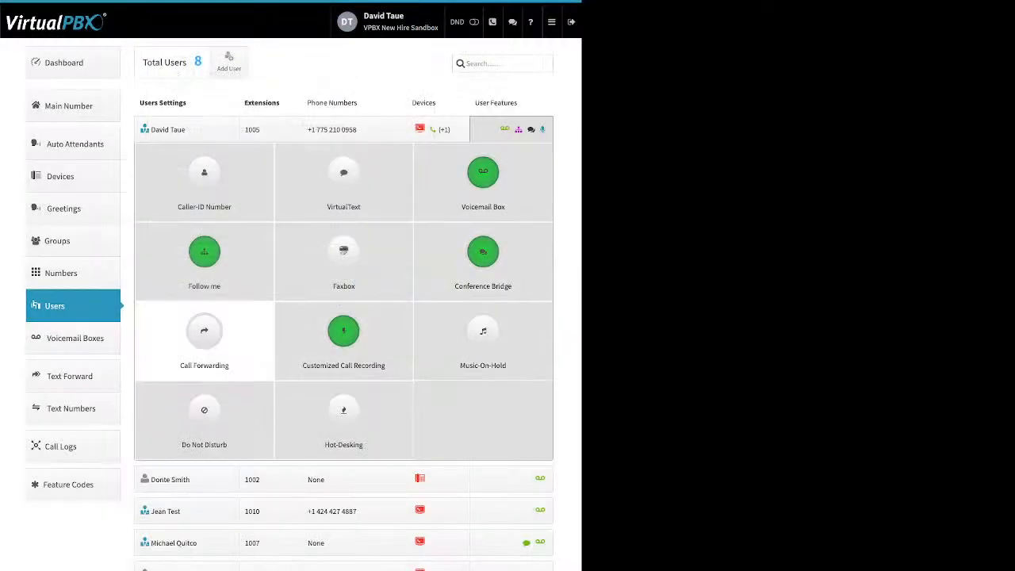
{"action": "left_click", "coordinate": [203, 337]}
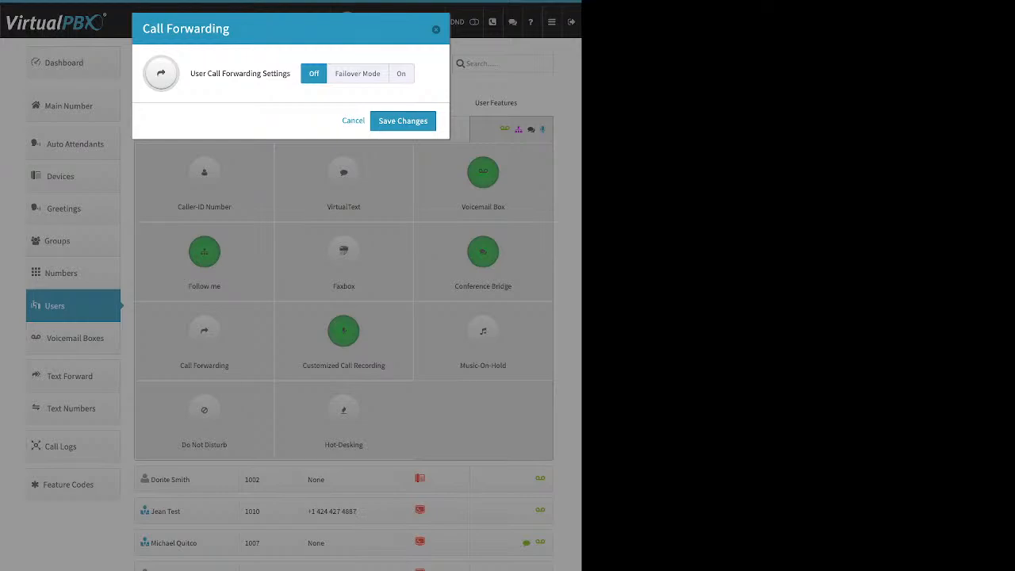
{"action": "left_click", "coordinate": [357, 74]}
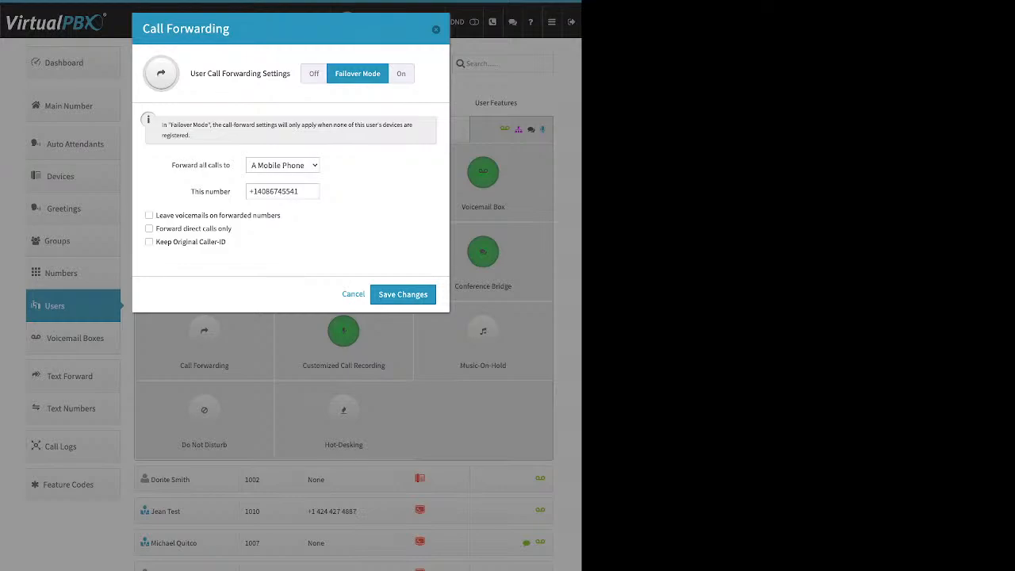
{"action": "left_click", "coordinate": [254, 191]}
{"action": "left_click", "coordinate": [435, 29]}
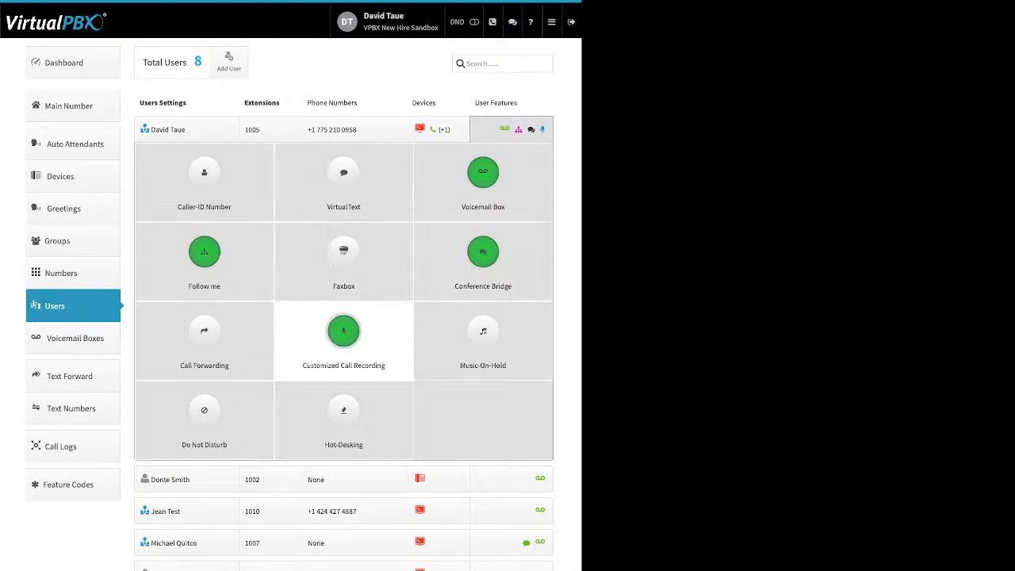
Step: Open Customized Call Recording and set Inbound and Outbound External to account default
{"action": "left_click", "coordinate": [343, 332]}
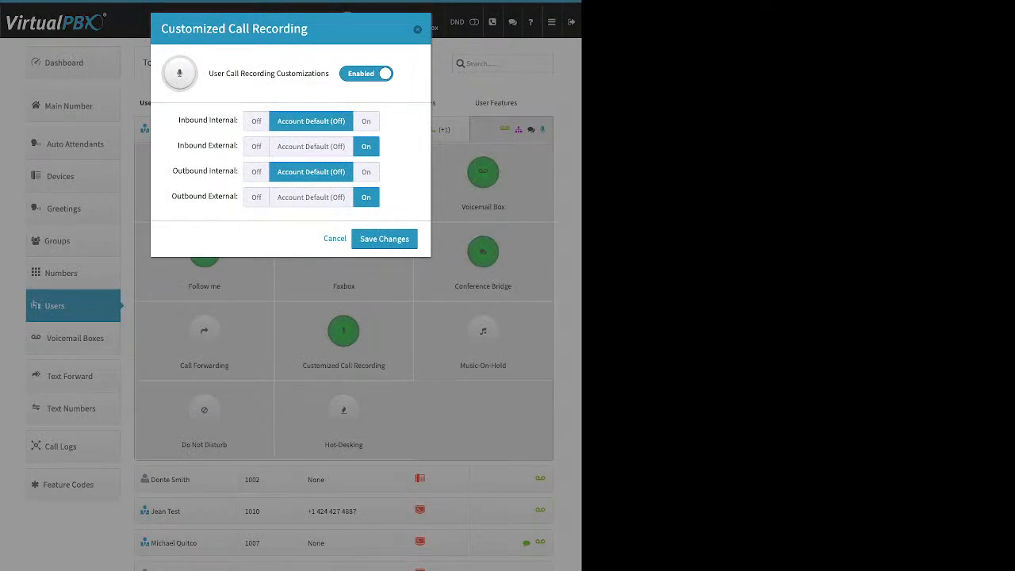
{"action": "left_click_drag", "start_coordinate": [208, 73], "coordinate": [226, 74]}
{"action": "left_click", "coordinate": [312, 147]}
{"action": "left_click", "coordinate": [314, 197]}
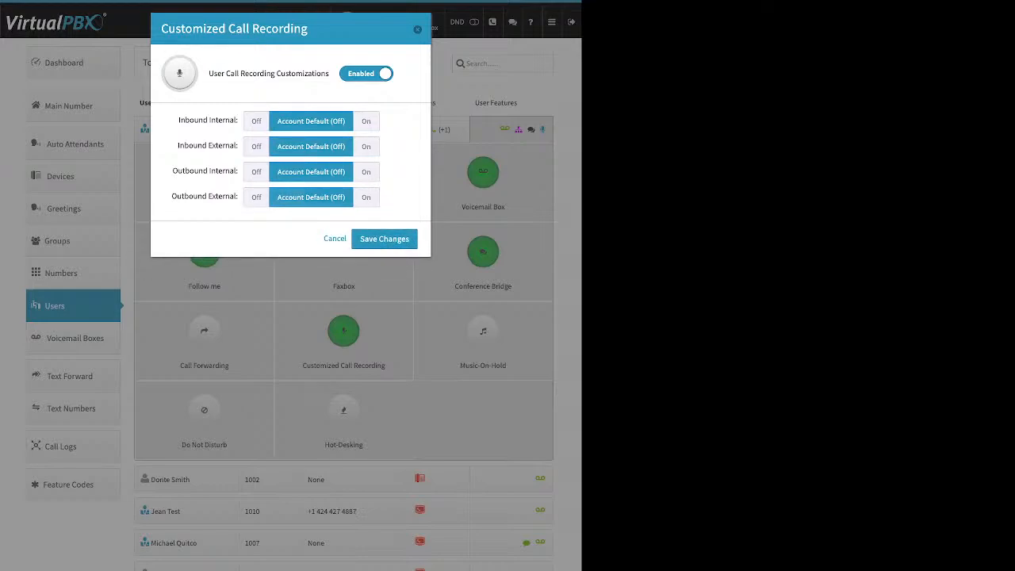
{"action": "left_click_drag", "start_coordinate": [178, 120], "coordinate": [224, 119]}
{"action": "left_click_drag", "start_coordinate": [177, 145], "coordinate": [238, 146]}
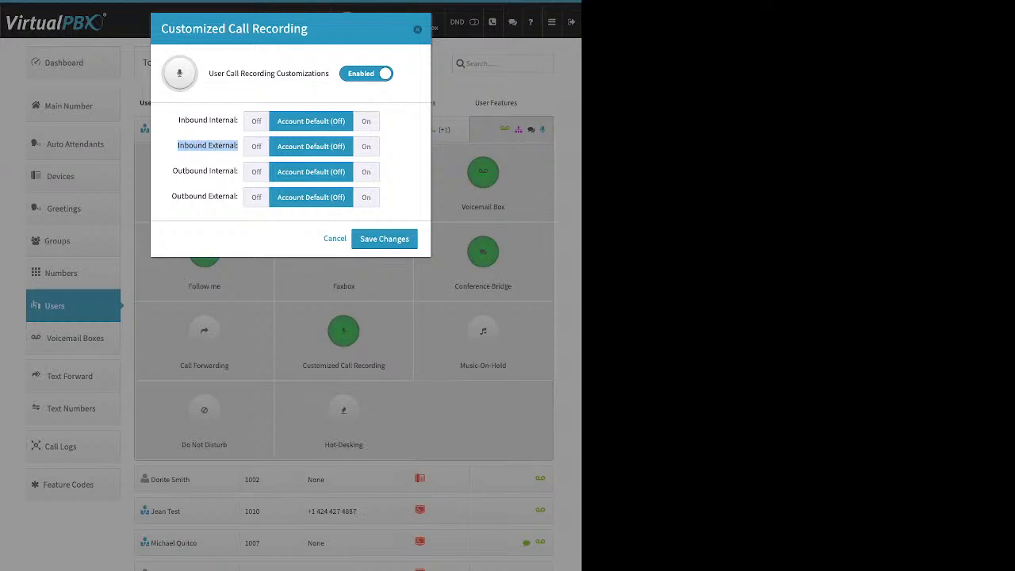
{"action": "left_click_drag", "start_coordinate": [178, 172], "coordinate": [236, 172]}
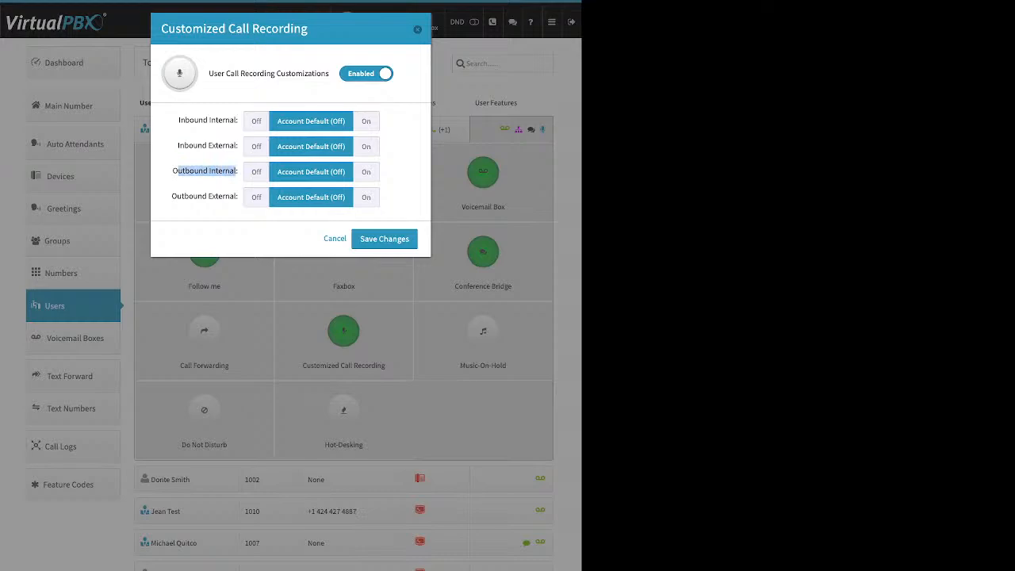
{"action": "left_click_drag", "start_coordinate": [172, 197], "coordinate": [237, 196]}
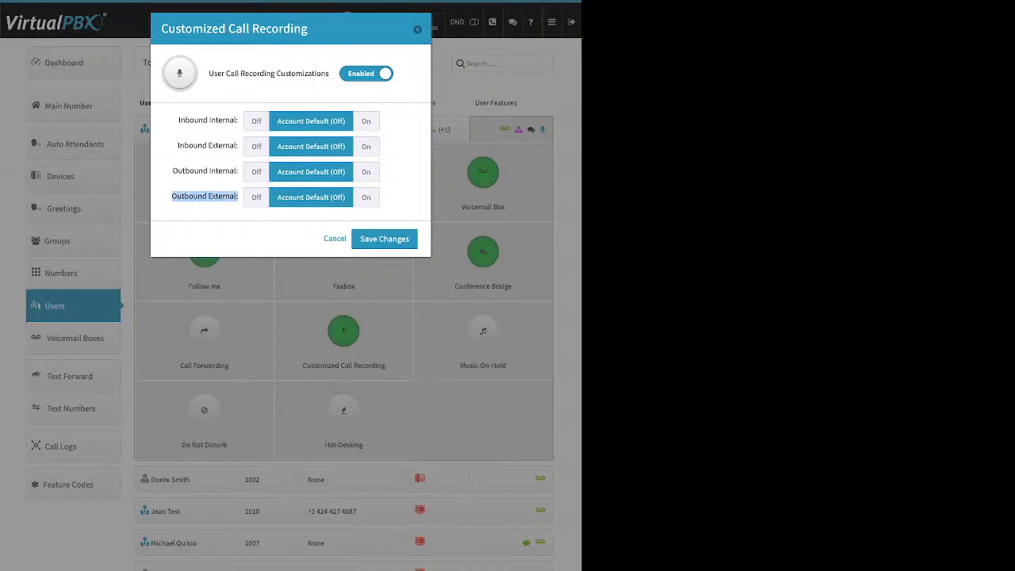
Step: Turn Inbound/Outbound External and Internal recording On, then close the dialog
{"action": "left_click", "coordinate": [366, 146]}
{"action": "left_click", "coordinate": [365, 197]}
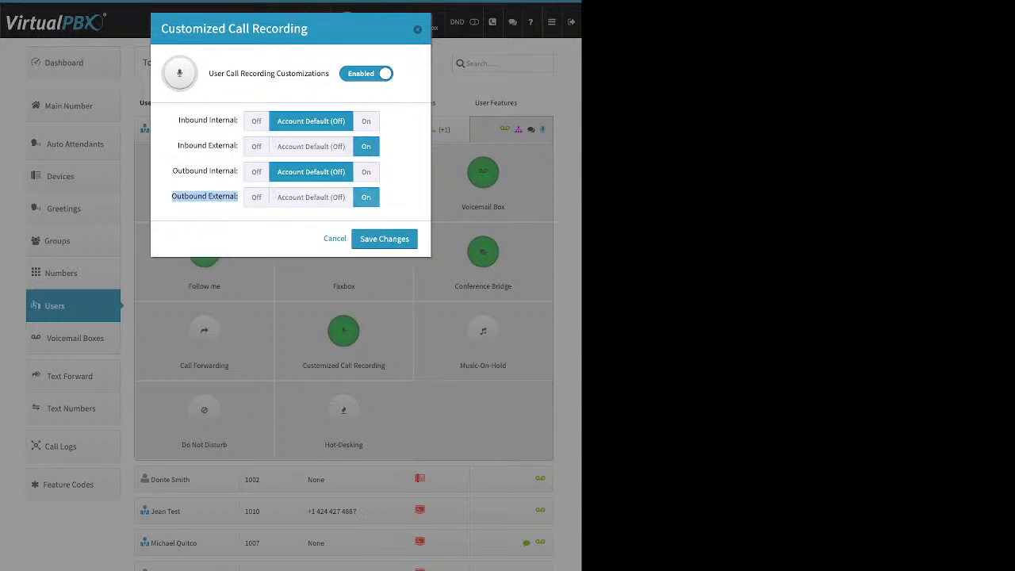
{"action": "left_click", "coordinate": [366, 121]}
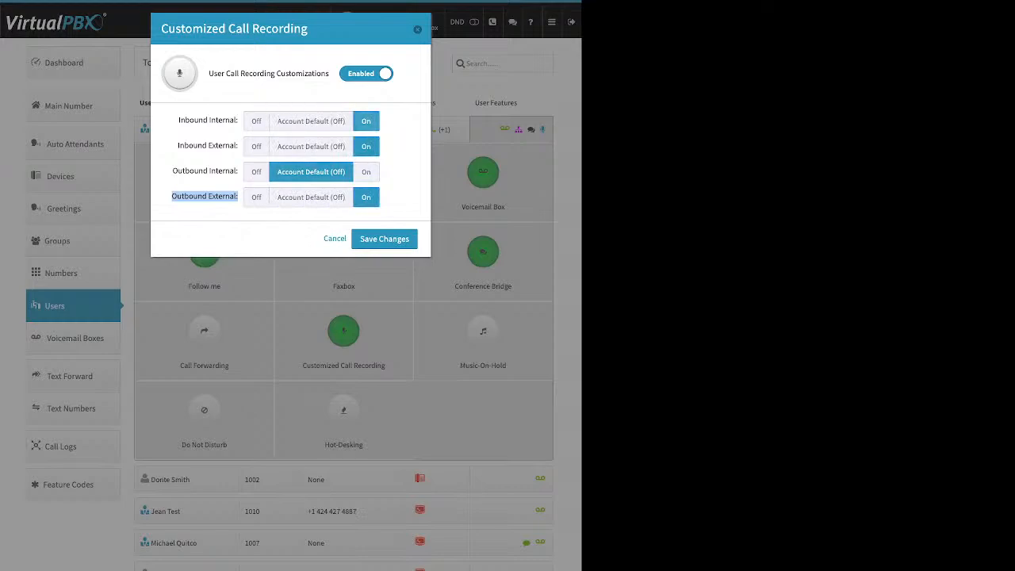
{"action": "left_click", "coordinate": [365, 173]}
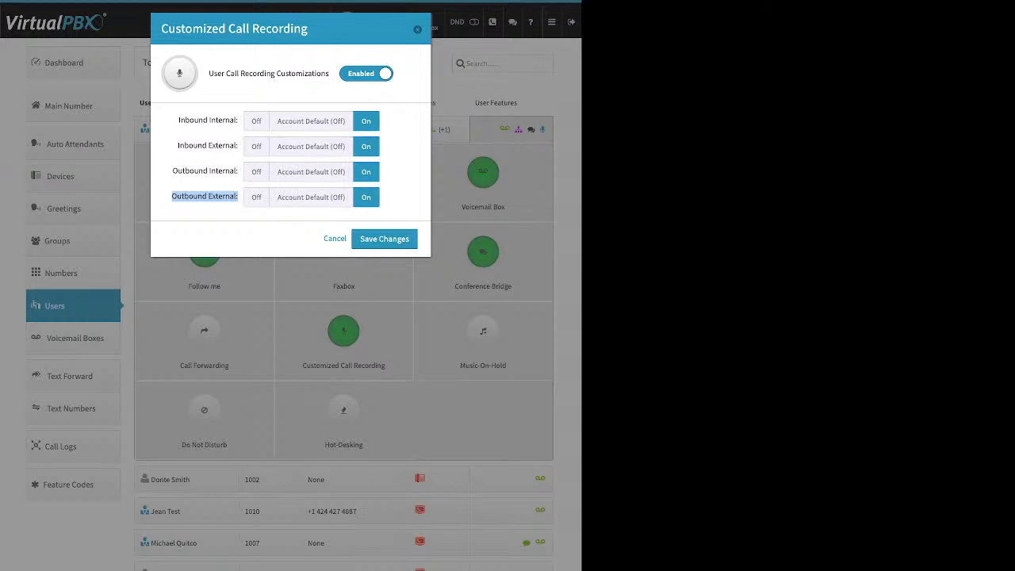
{"action": "key", "text": "Escape"}
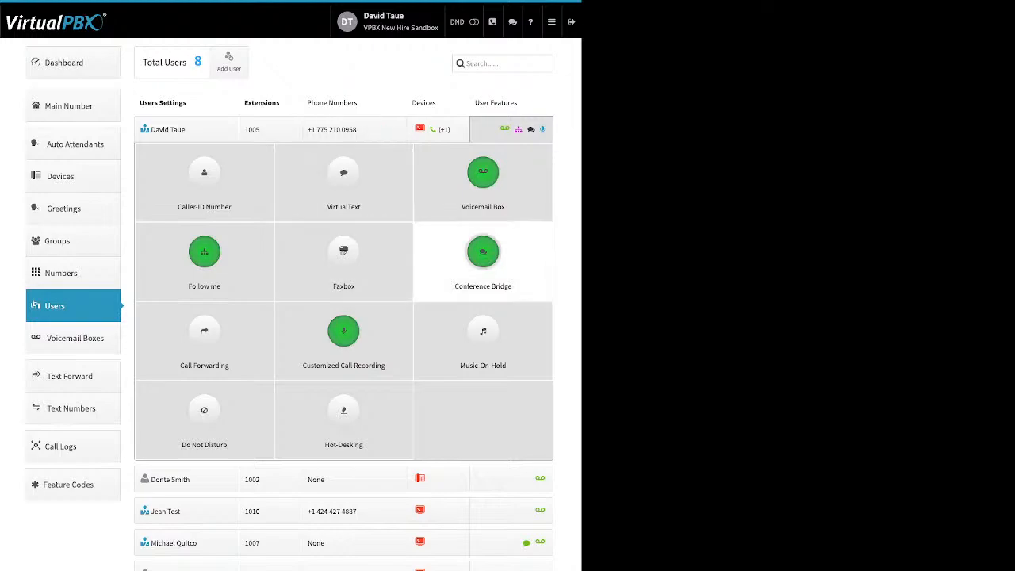
Step: Enable Music-On-Hold to view its Upload row, cancel it, then open Do Not Disturb
{"action": "left_click", "coordinate": [483, 333]}
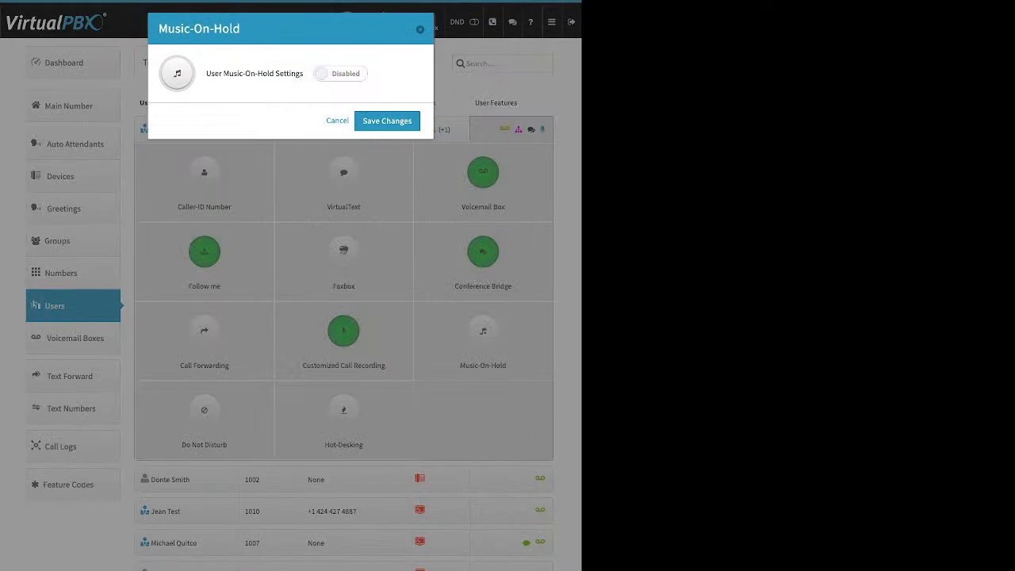
{"action": "left_click", "coordinate": [340, 74]}
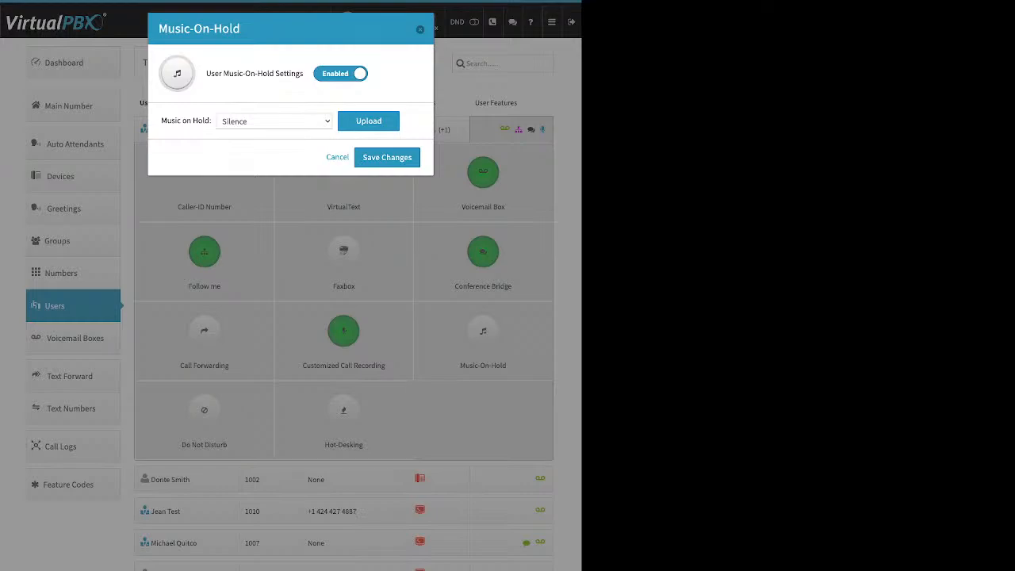
{"action": "left_click", "coordinate": [369, 121]}
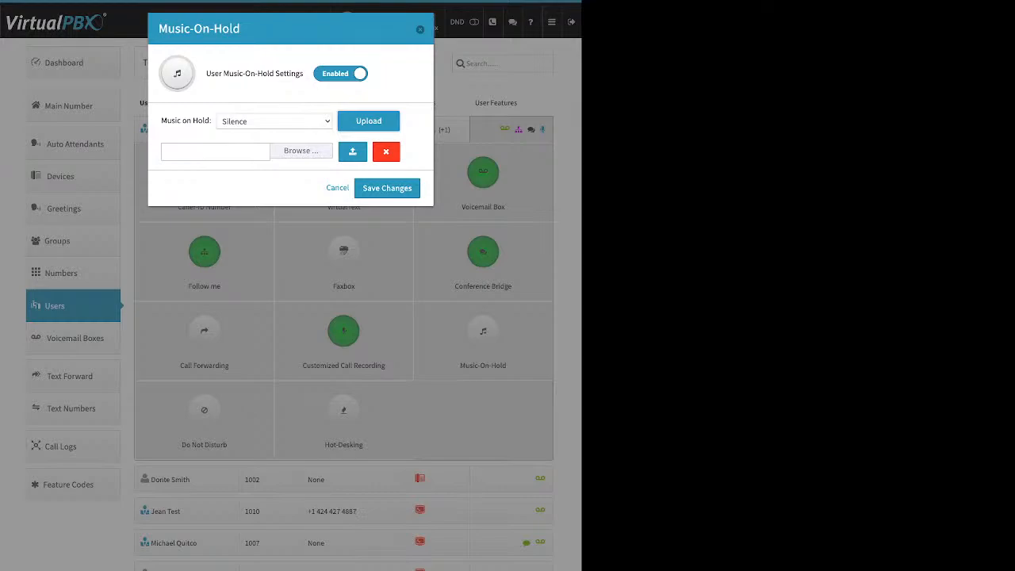
{"action": "left_click", "coordinate": [338, 188]}
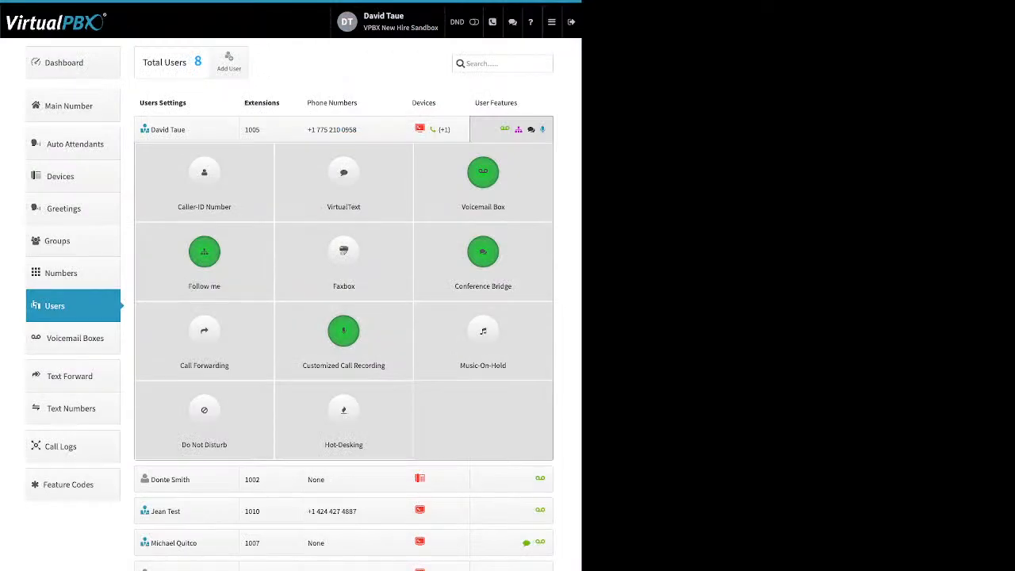
{"action": "left_click", "coordinate": [203, 417]}
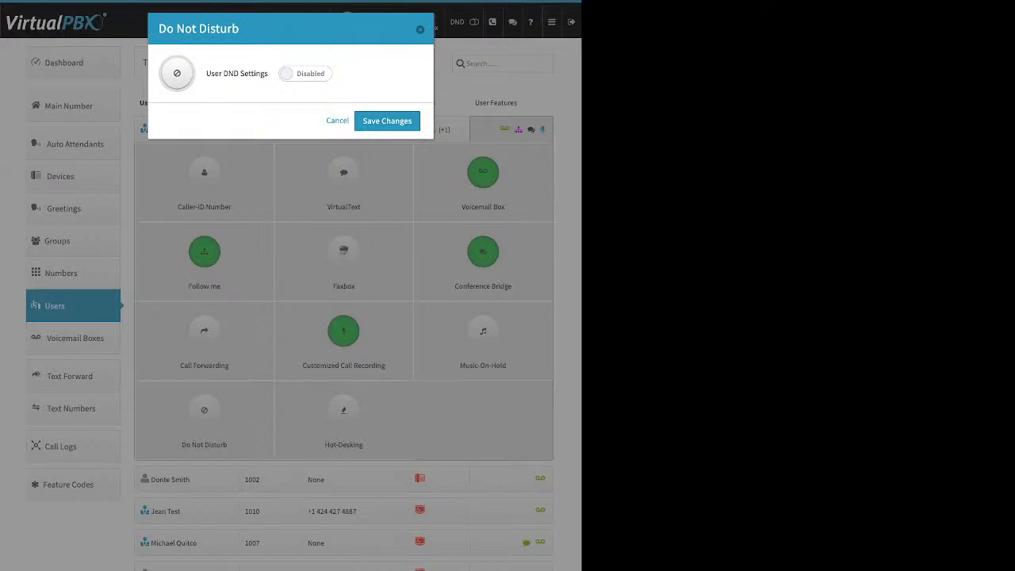
Step: Close Do Not Disturb, review Hot-Desking's Hotdesk ID option unsaved, and reload the Users list
{"action": "left_click", "coordinate": [337, 120]}
{"action": "left_click", "coordinate": [344, 419]}
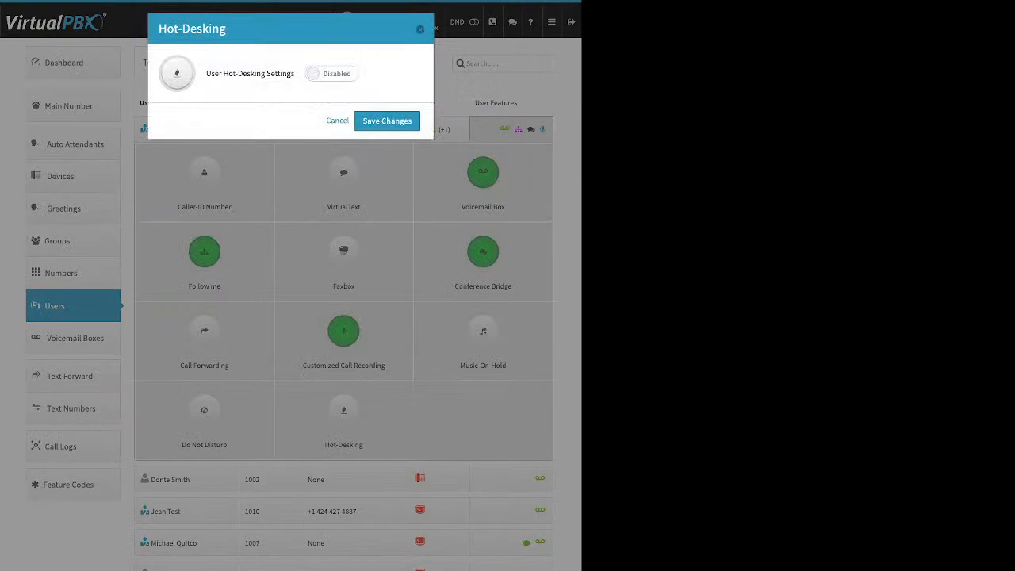
{"action": "left_click", "coordinate": [331, 74]}
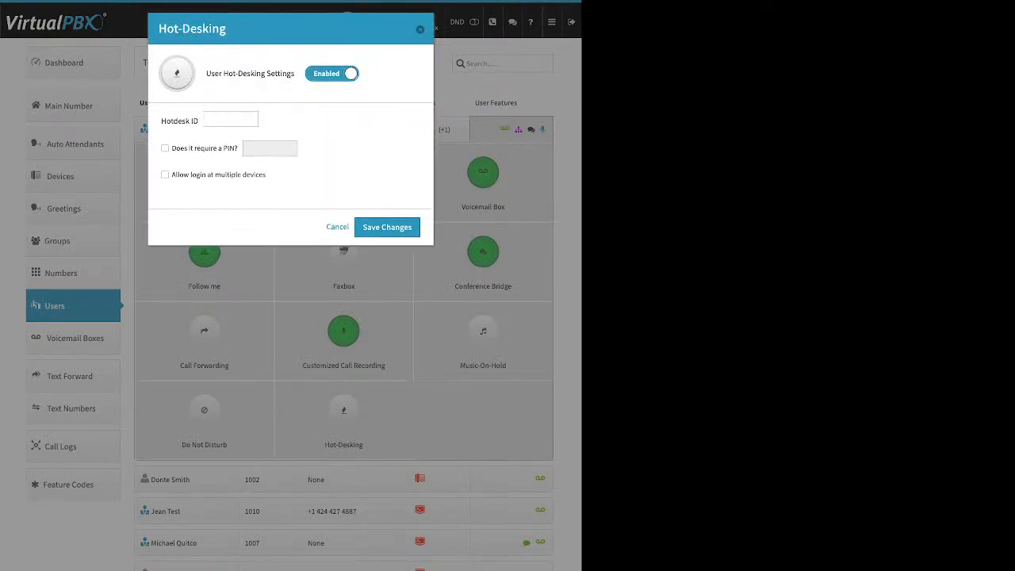
{"action": "triple_click", "coordinate": [180, 122]}
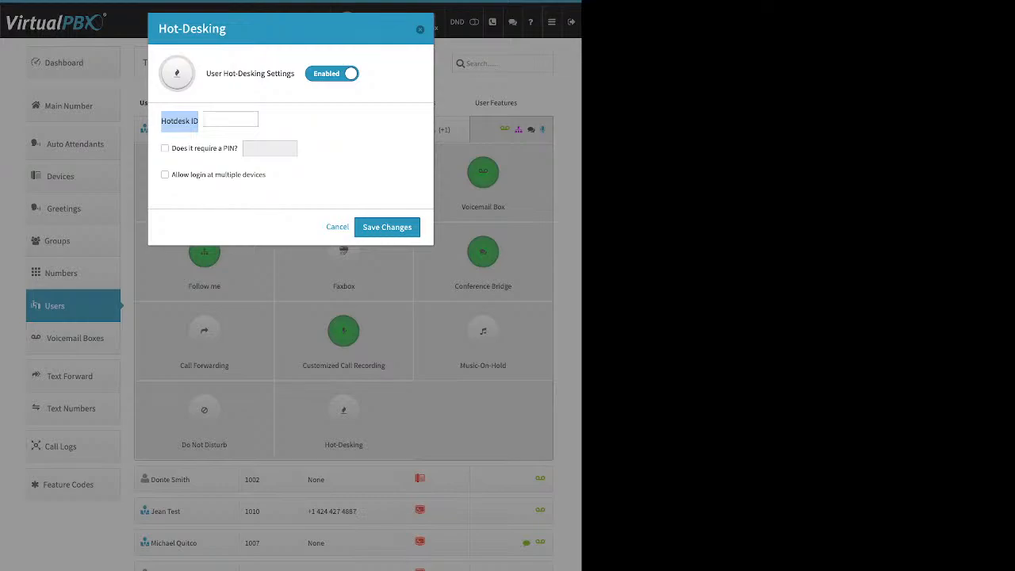
{"action": "left_click", "coordinate": [338, 227]}
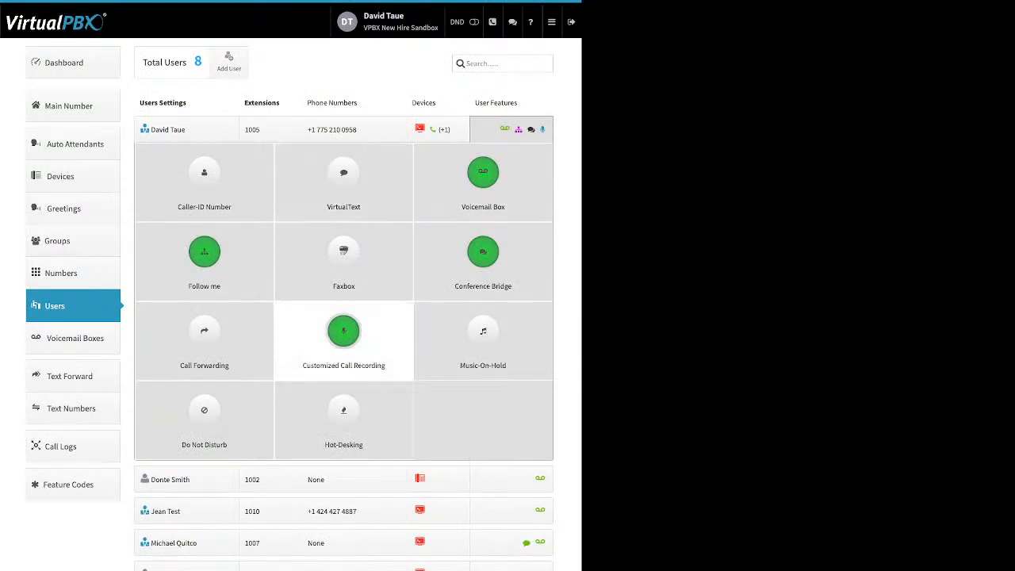
{"action": "left_click", "coordinate": [73, 307]}
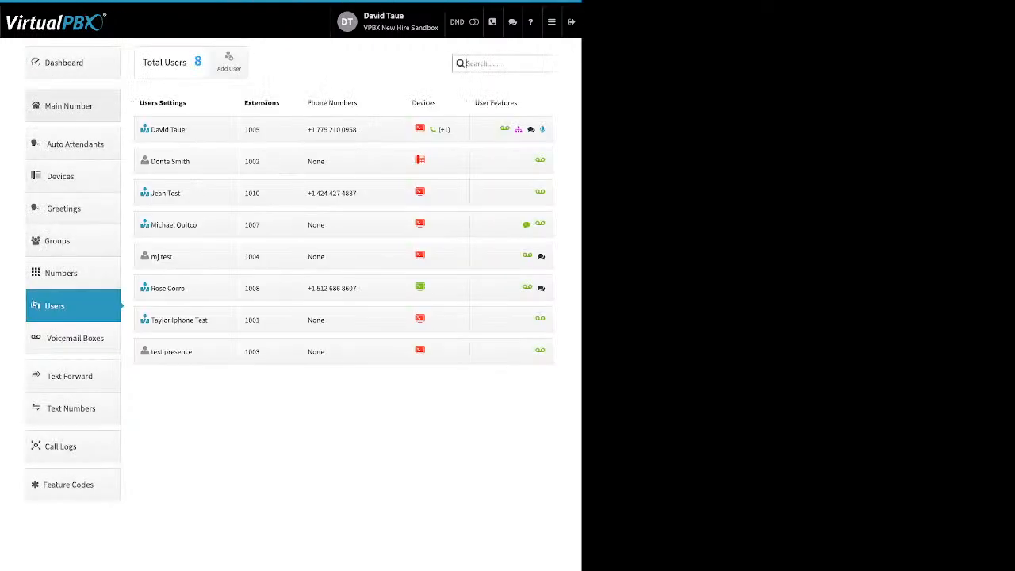
Step: Start a new group and move three users into Selected Users
{"action": "left_click", "coordinate": [73, 241]}
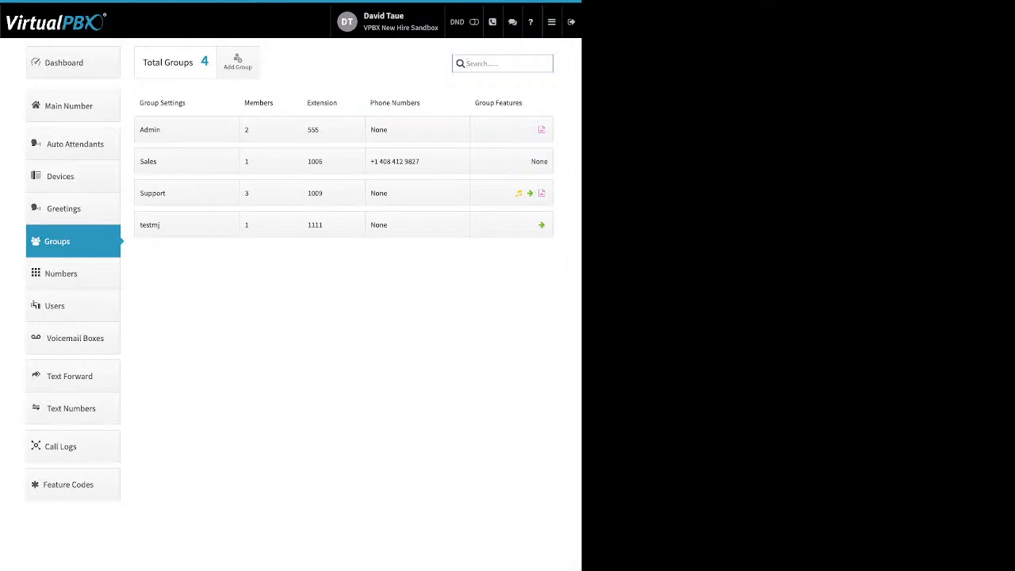
{"action": "left_click", "coordinate": [237, 62]}
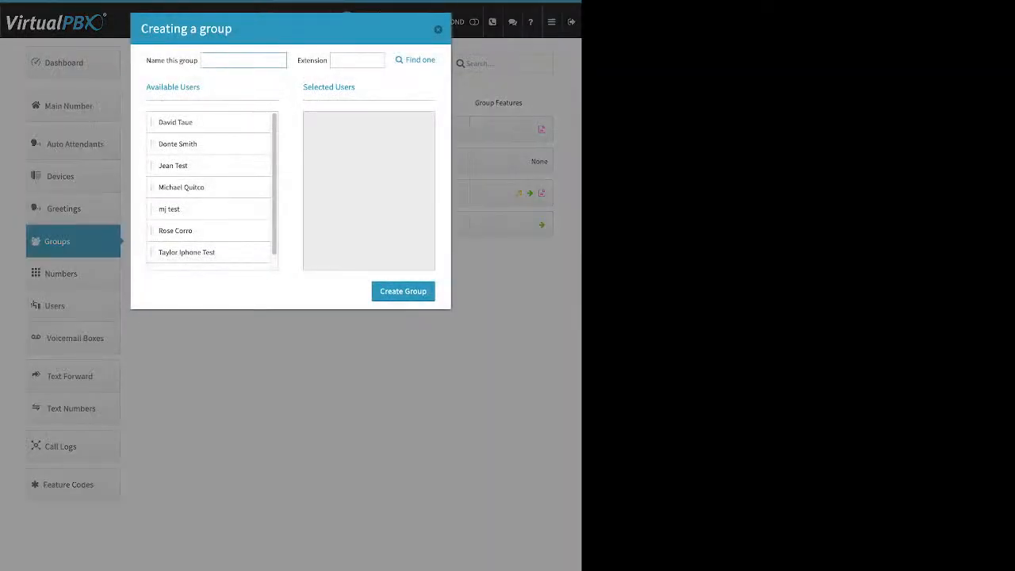
{"action": "left_click_drag", "start_coordinate": [146, 61], "coordinate": [186, 61]}
{"action": "left_click_drag", "start_coordinate": [298, 61], "coordinate": [318, 61]}
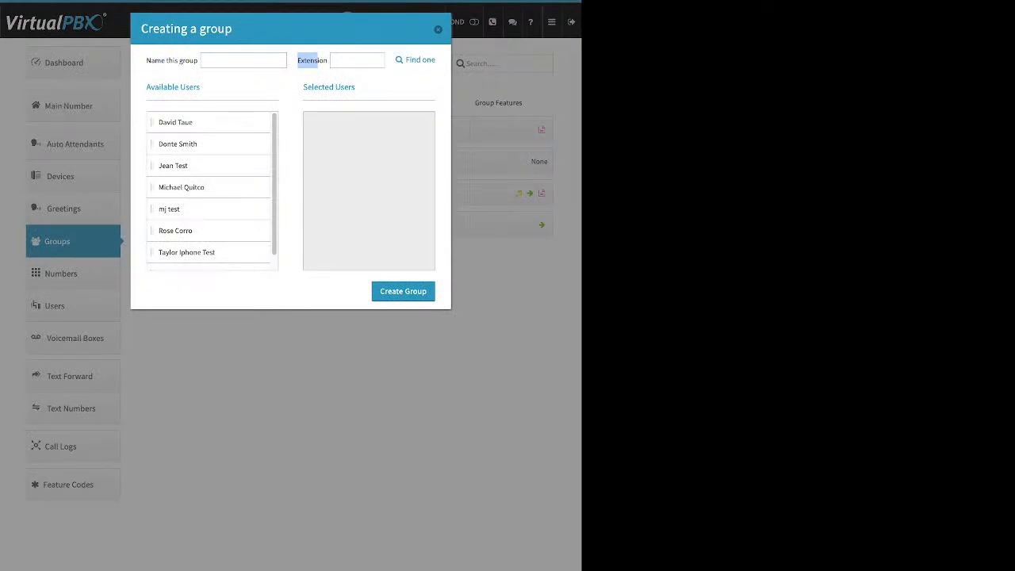
{"action": "left_click_drag", "start_coordinate": [175, 122], "coordinate": [341, 122]}
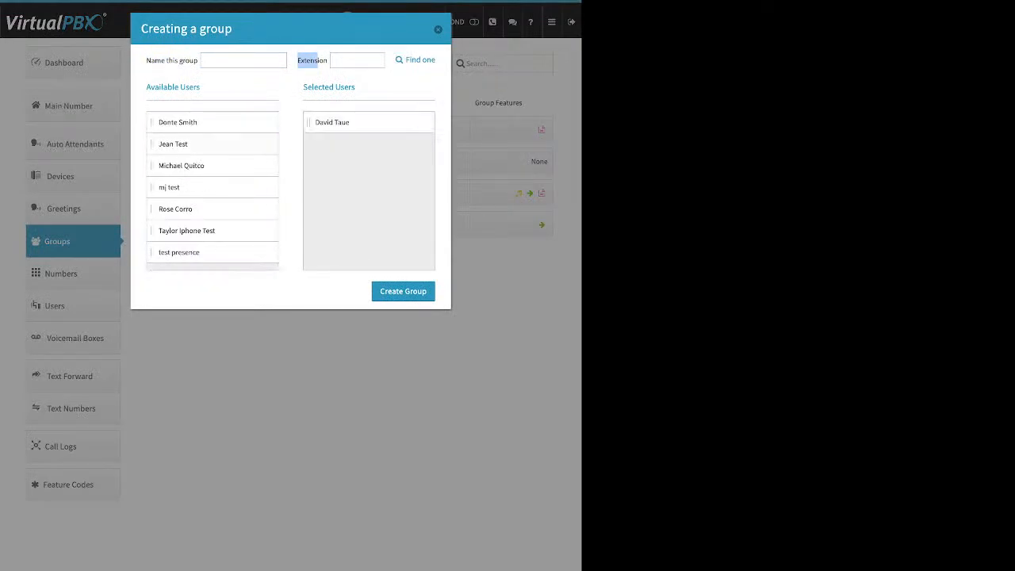
{"action": "left_click_drag", "start_coordinate": [173, 143], "coordinate": [341, 144]}
{"action": "left_click_drag", "start_coordinate": [169, 165], "coordinate": [333, 143]}
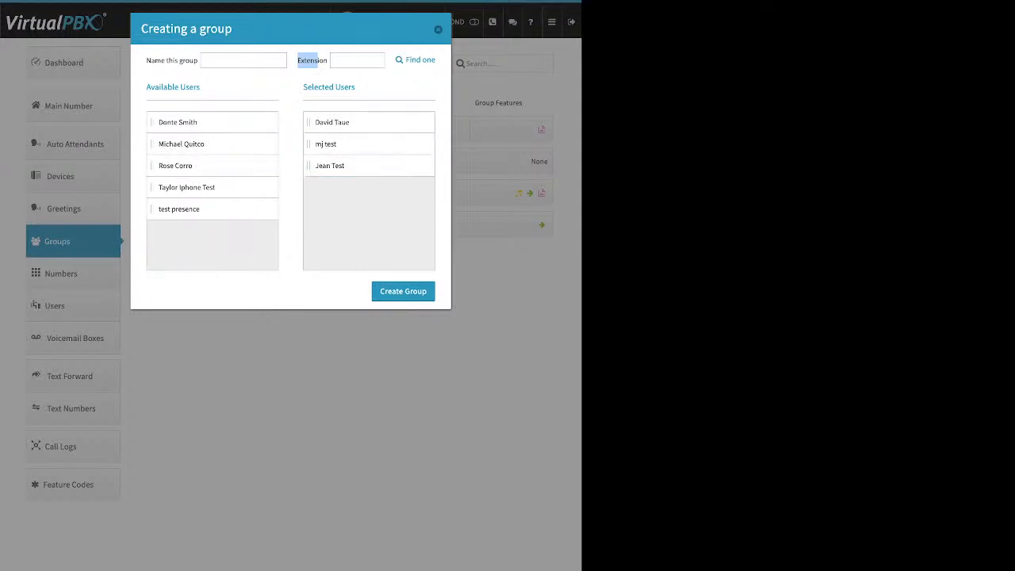
Step: Name the group 'test group1' with extension 7891 and create it
{"action": "left_click", "coordinate": [238, 60]}
{"action": "type", "text": "t"}
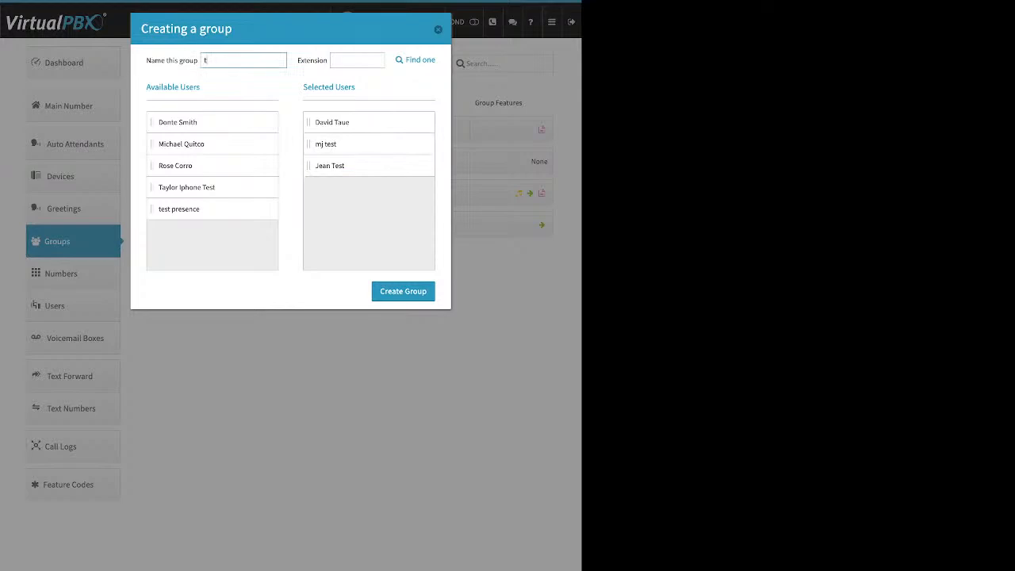
{"action": "type", "text": "est group1"}
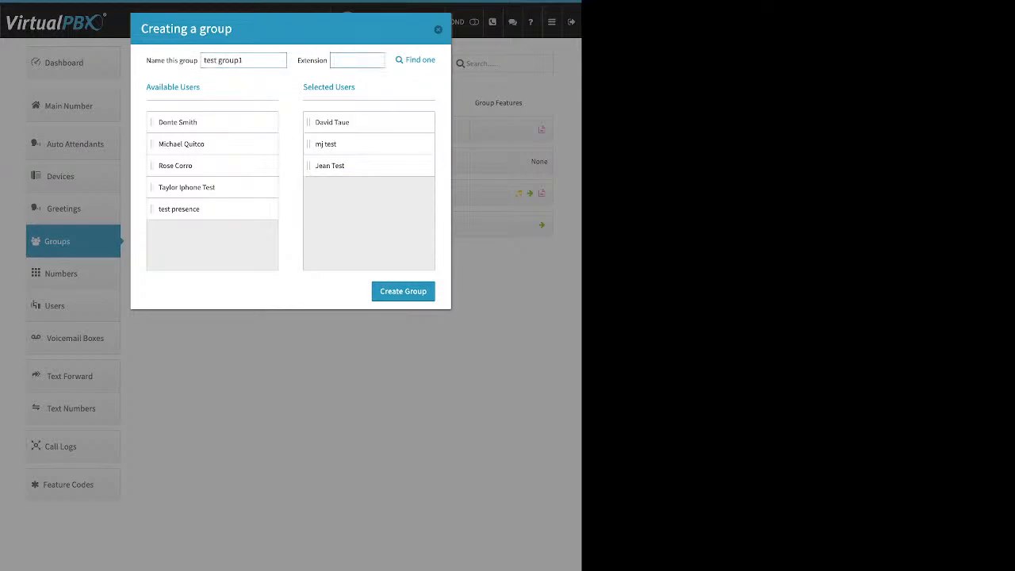
{"action": "type", "text": "7891"}
{"action": "left_click", "coordinate": [402, 291]}
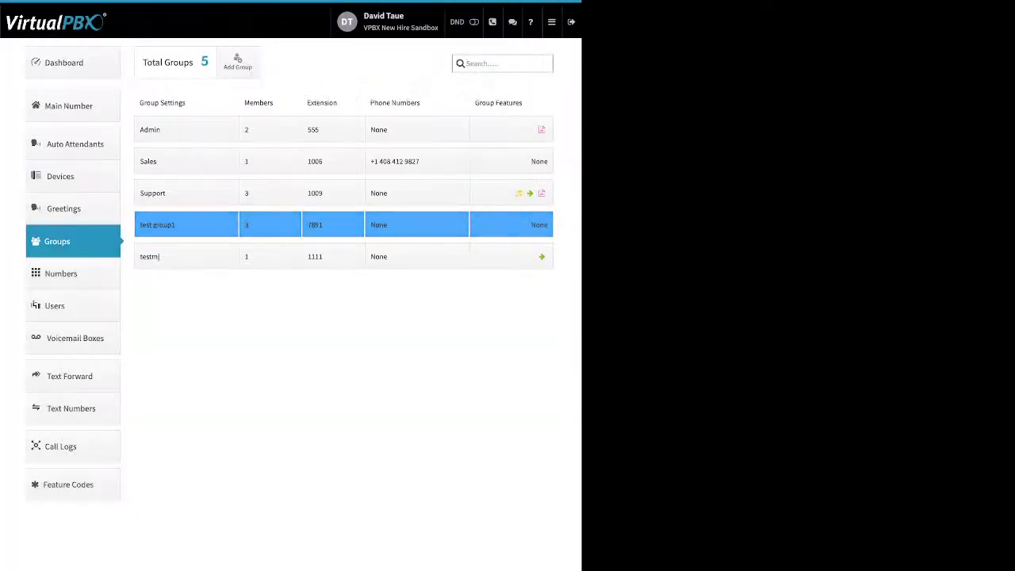
{"action": "left_click", "coordinate": [186, 226]}
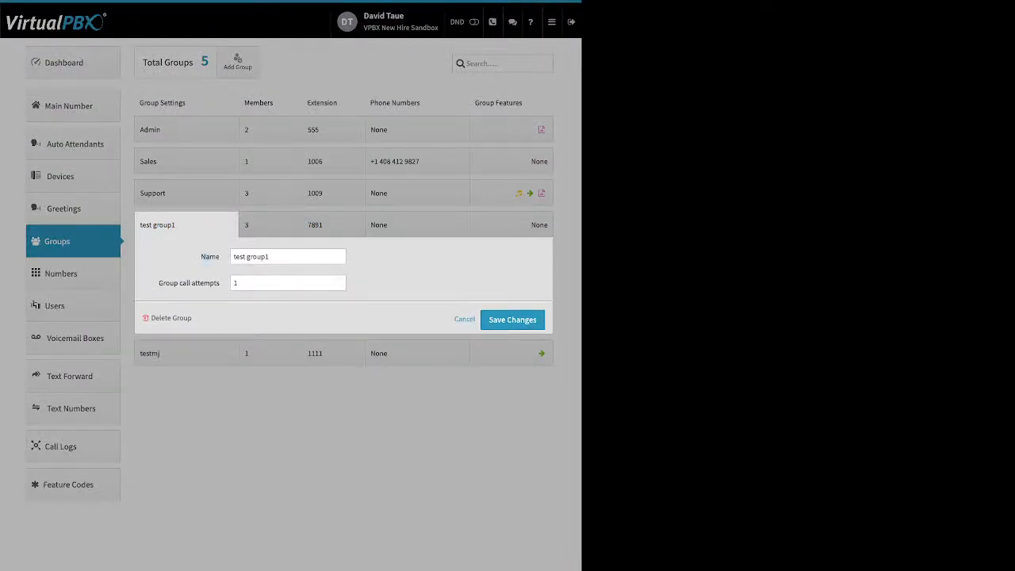
{"action": "left_click_drag", "start_coordinate": [158, 283], "coordinate": [236, 283]}
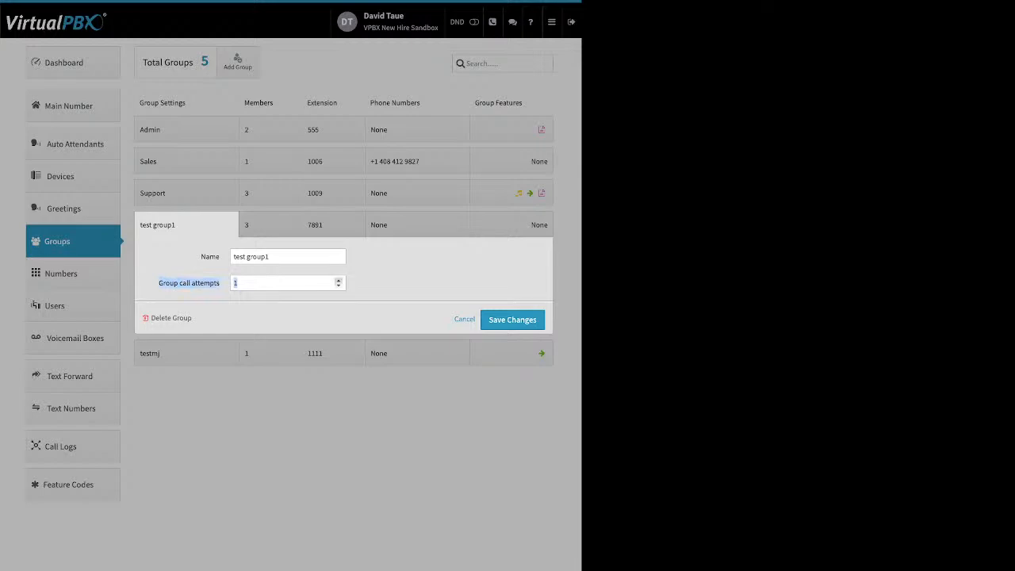
{"action": "left_click", "coordinate": [339, 280]}
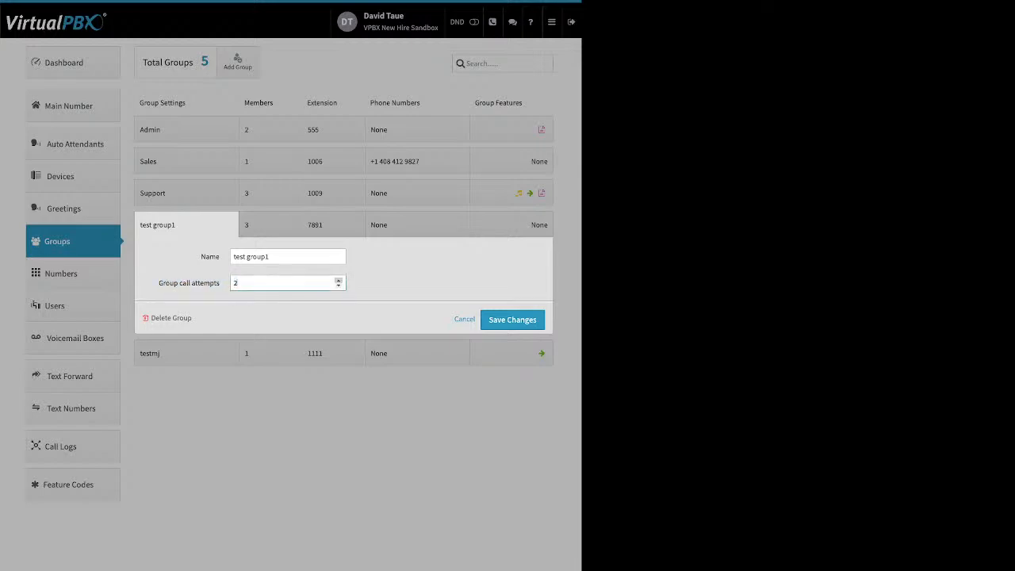
{"action": "left_click", "coordinate": [339, 280]}
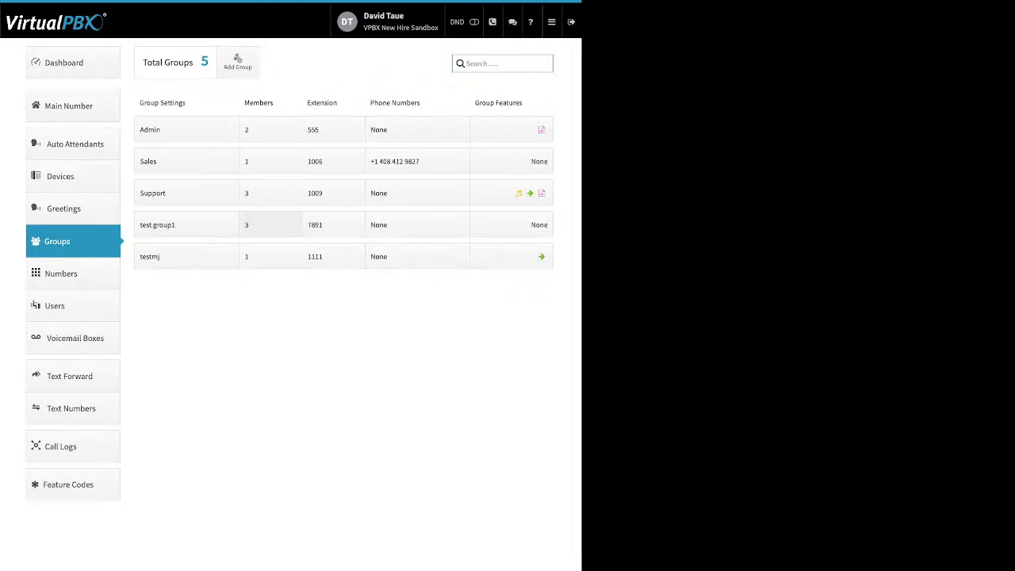
Step: Add two more users to test group1, giving five members that each ring from 0 to 20 seconds
{"action": "left_click", "coordinate": [270, 224]}
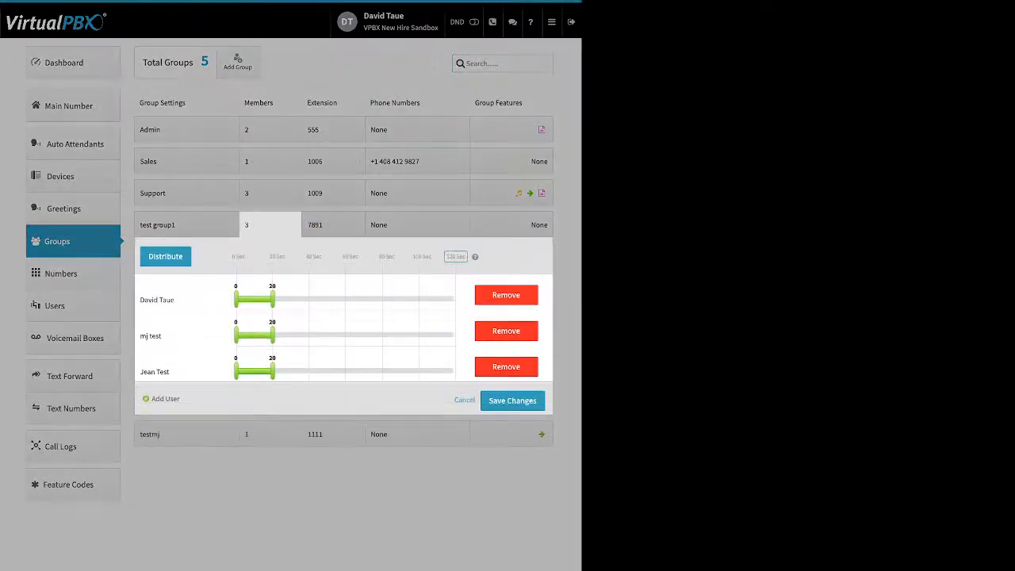
{"action": "left_click", "coordinate": [165, 399]}
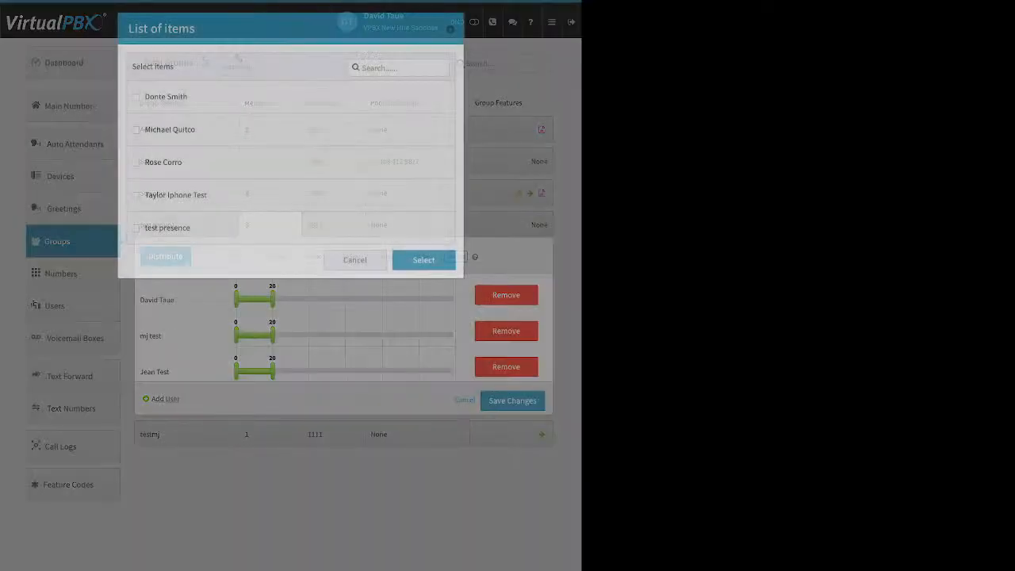
{"action": "left_click", "coordinate": [137, 163]}
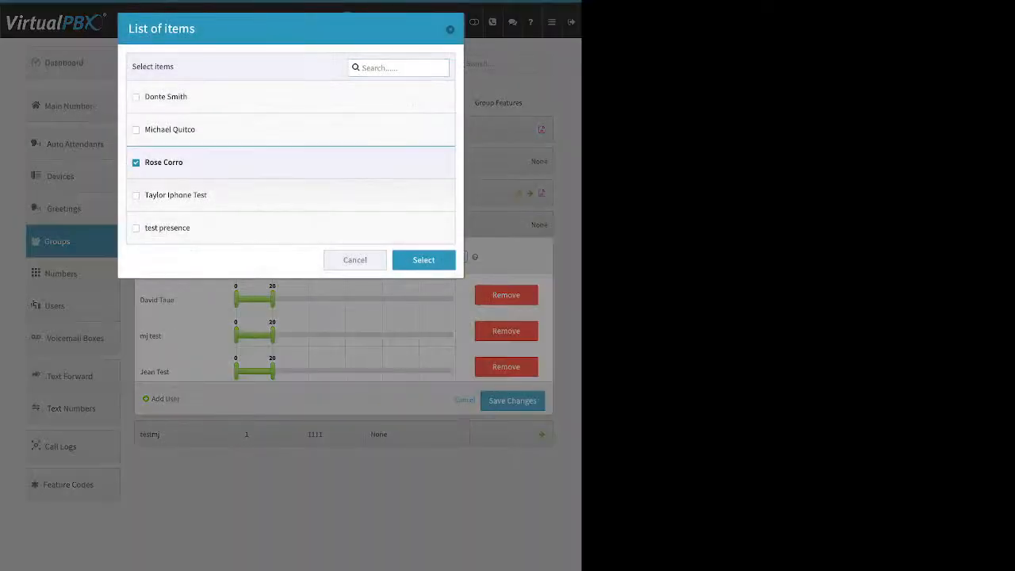
{"action": "left_click", "coordinate": [135, 129]}
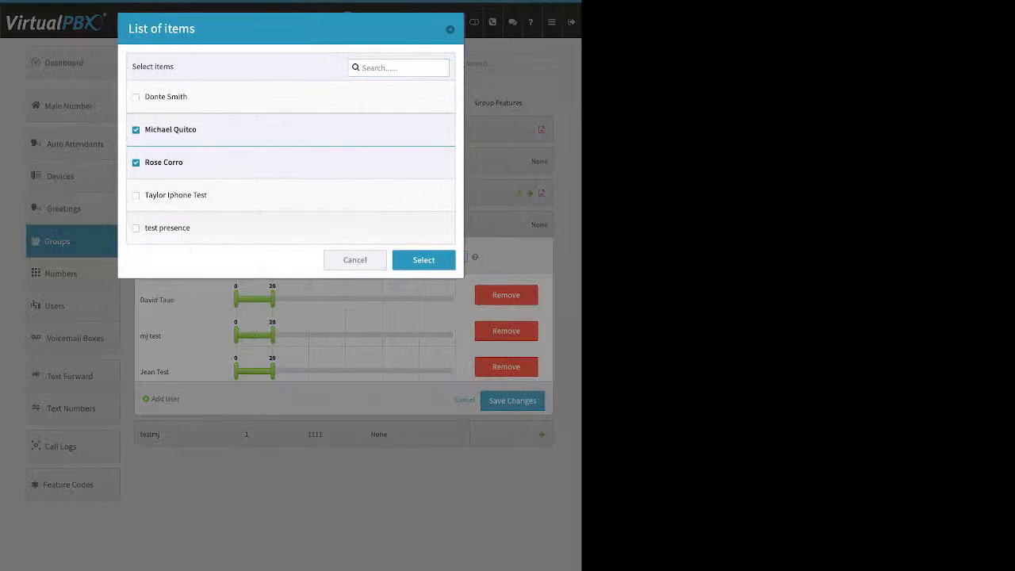
{"action": "left_click", "coordinate": [423, 260]}
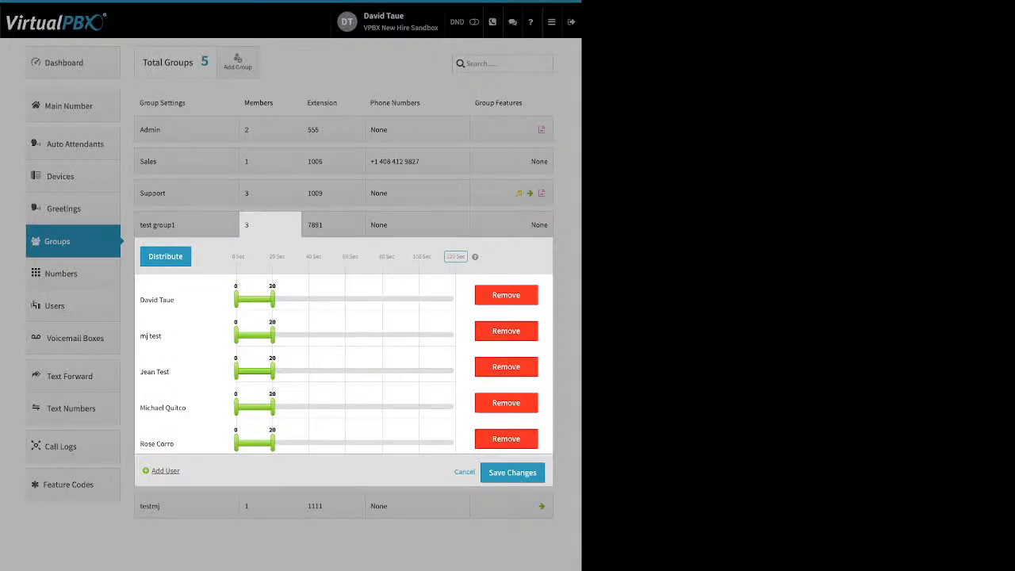
Step: Extend all five test group1 members' ring time to span 0 to 120 seconds
{"action": "left_click_drag", "start_coordinate": [272, 442], "coordinate": [456, 442]}
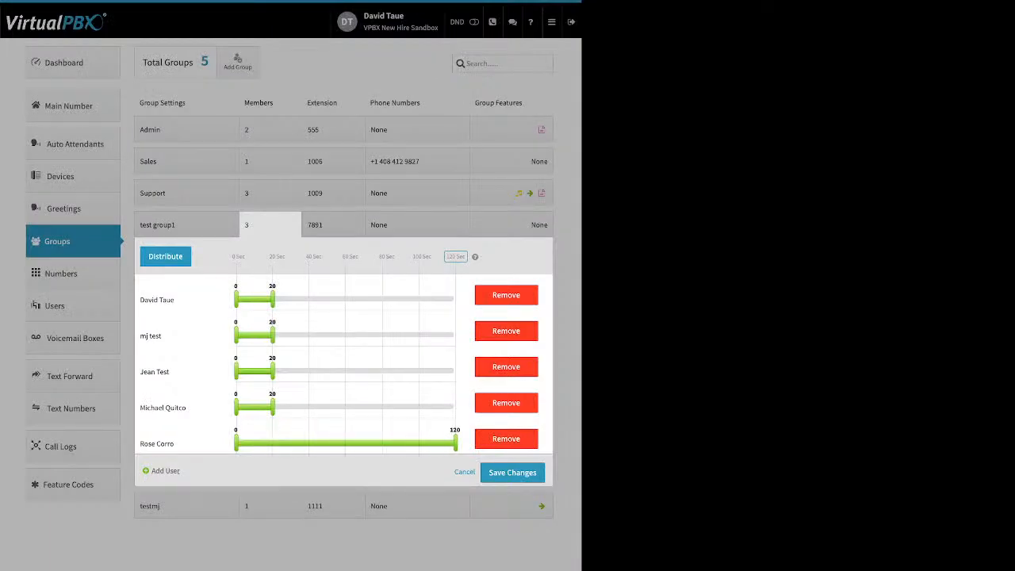
{"action": "left_click_drag", "start_coordinate": [272, 406], "coordinate": [455, 406]}
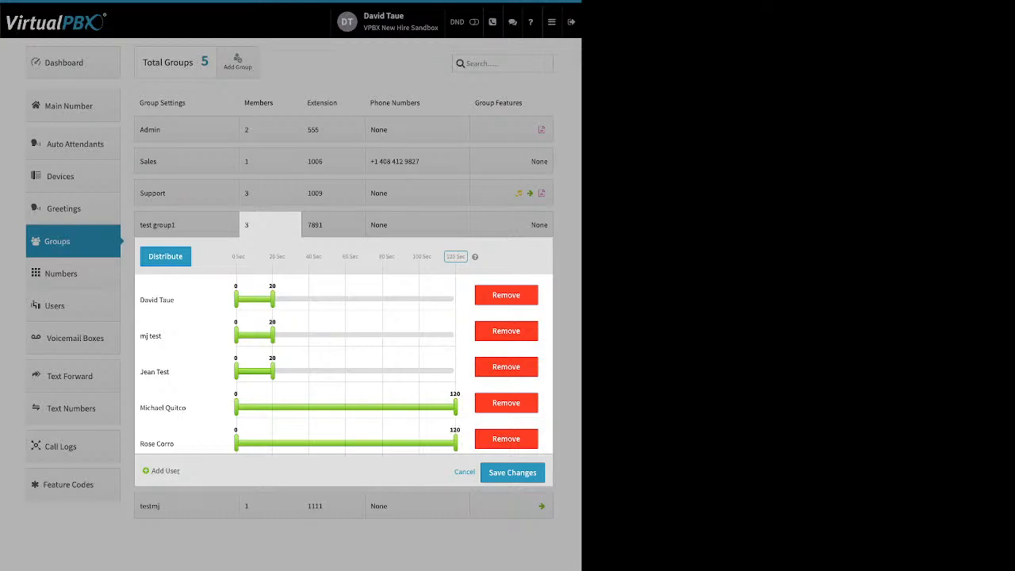
{"action": "left_click_drag", "start_coordinate": [272, 370], "coordinate": [455, 370]}
{"action": "left_click_drag", "start_coordinate": [271, 334], "coordinate": [455, 335]}
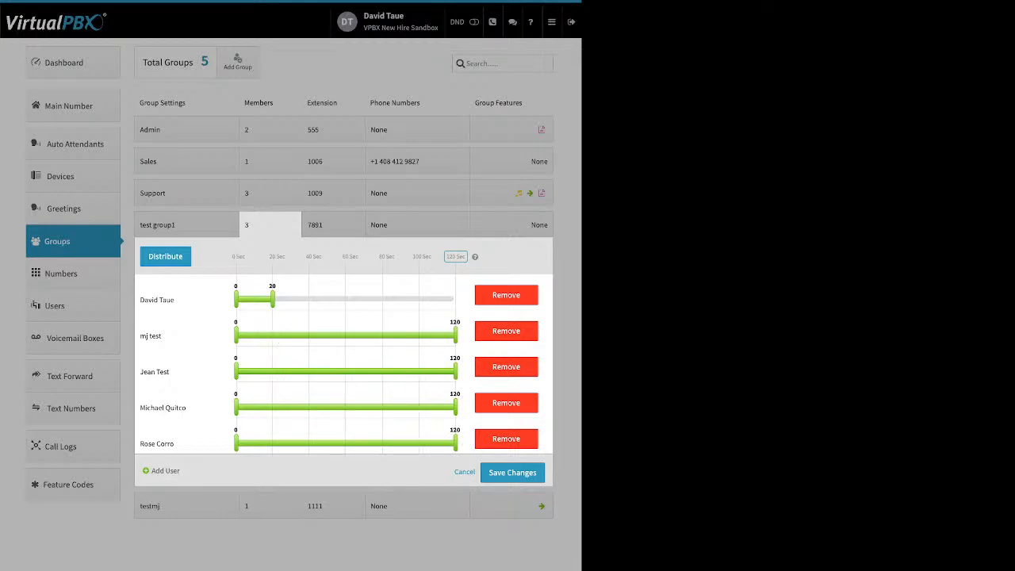
{"action": "left_click_drag", "start_coordinate": [272, 299], "coordinate": [456, 299]}
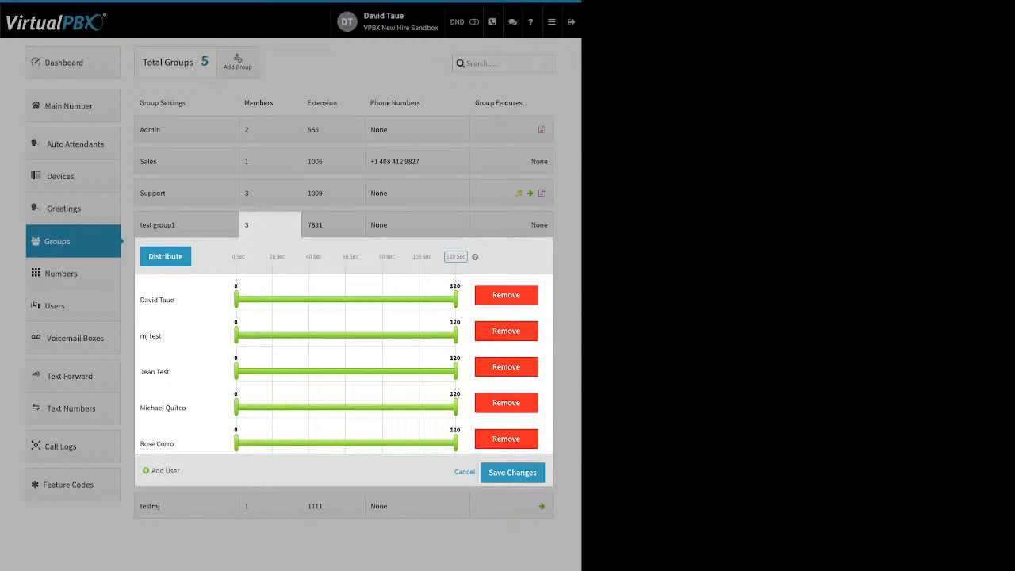
{"action": "left_click_drag", "start_coordinate": [468, 257], "coordinate": [144, 254]}
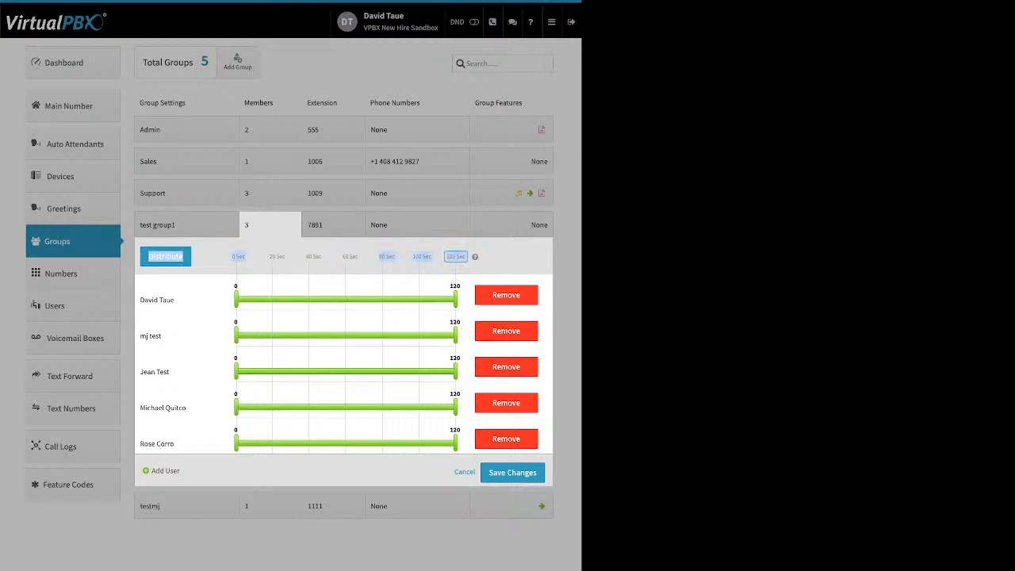
{"action": "left_click", "coordinate": [456, 257]}
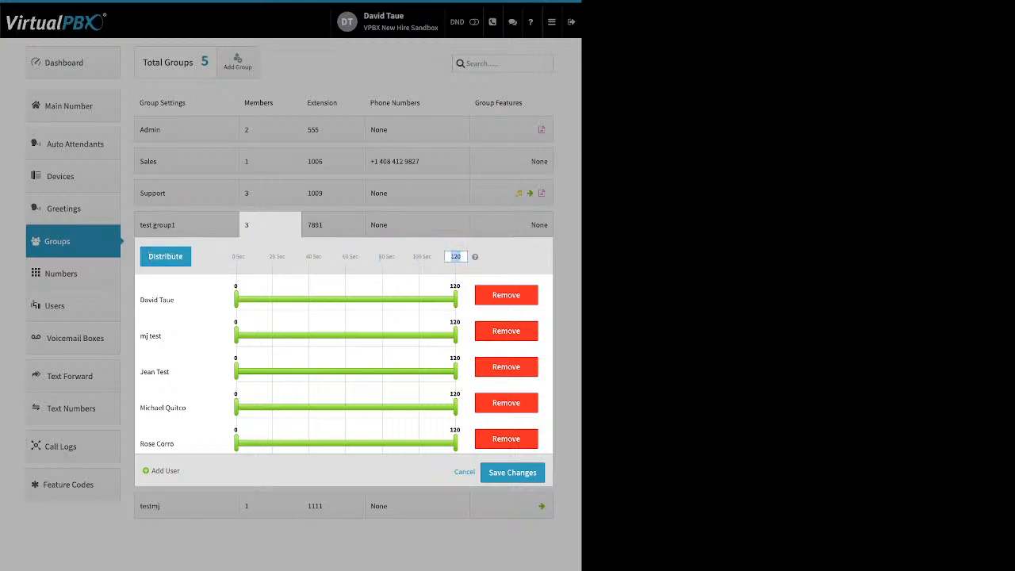
Step: Set the total ring time to 180 seconds and distribute the five members into 36-second slots
{"action": "type", "text": "180"}
{"action": "key", "text": "Return"}
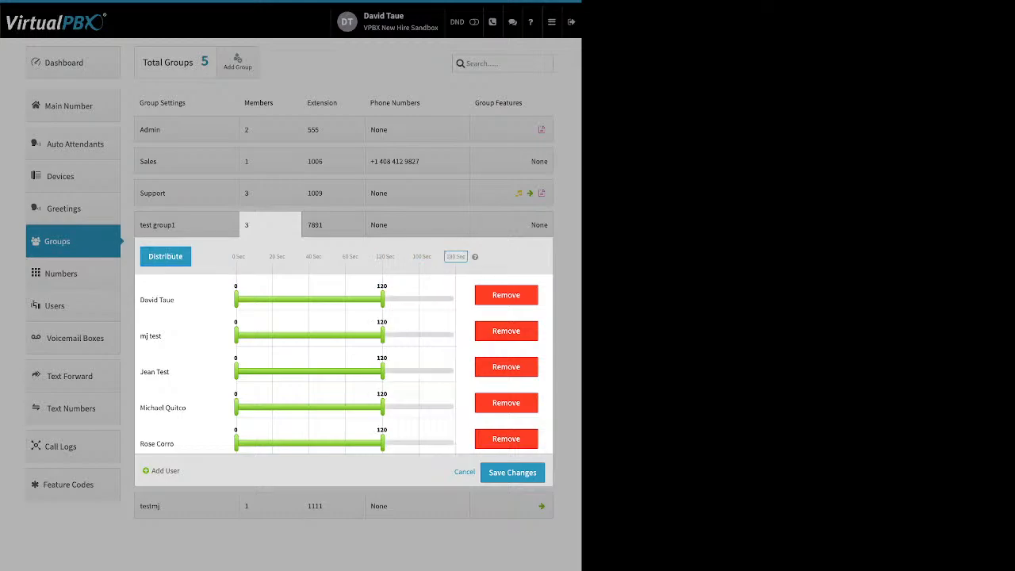
{"action": "left_click", "coordinate": [165, 256]}
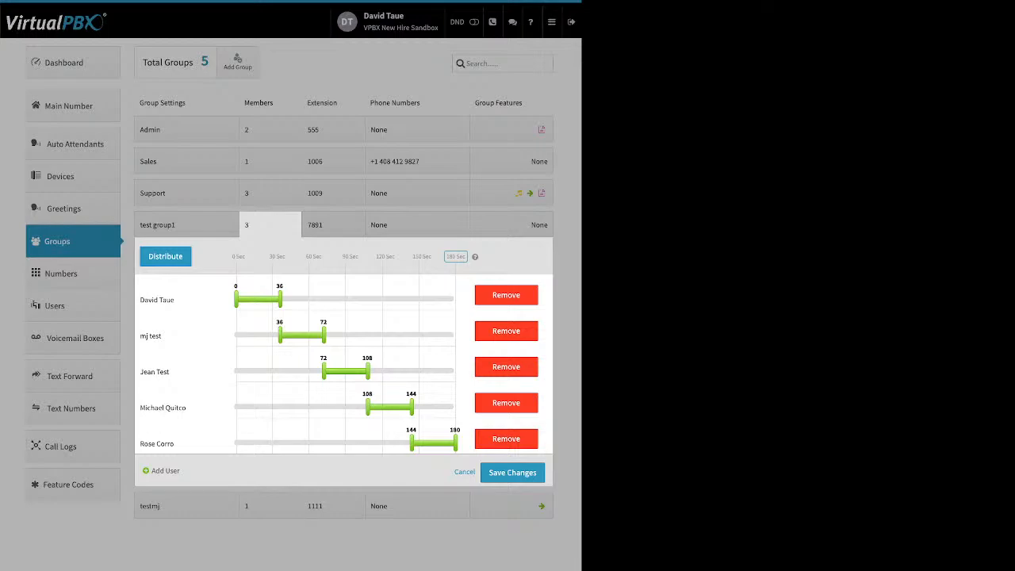
Step: Stagger member starts to overlap at 18, 27 and 71 seconds, move the 0–36 s member last, and save
{"action": "left_click_drag", "start_coordinate": [279, 334], "coordinate": [258, 335]}
{"action": "left_click_drag", "start_coordinate": [323, 370], "coordinate": [290, 370]}
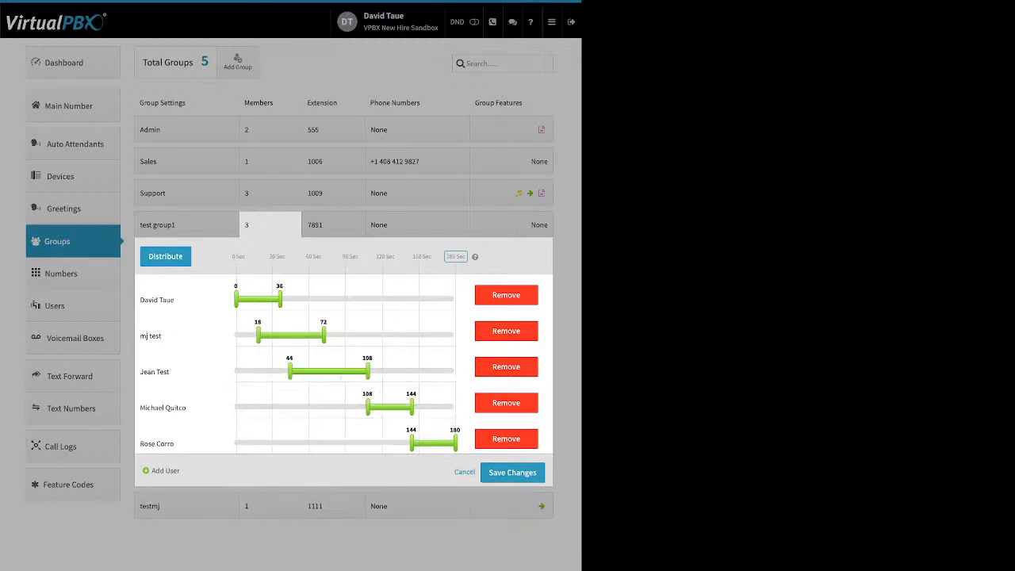
{"action": "left_click_drag", "start_coordinate": [367, 406], "coordinate": [322, 406]}
{"action": "left_click_drag", "start_coordinate": [290, 371], "coordinate": [269, 371]}
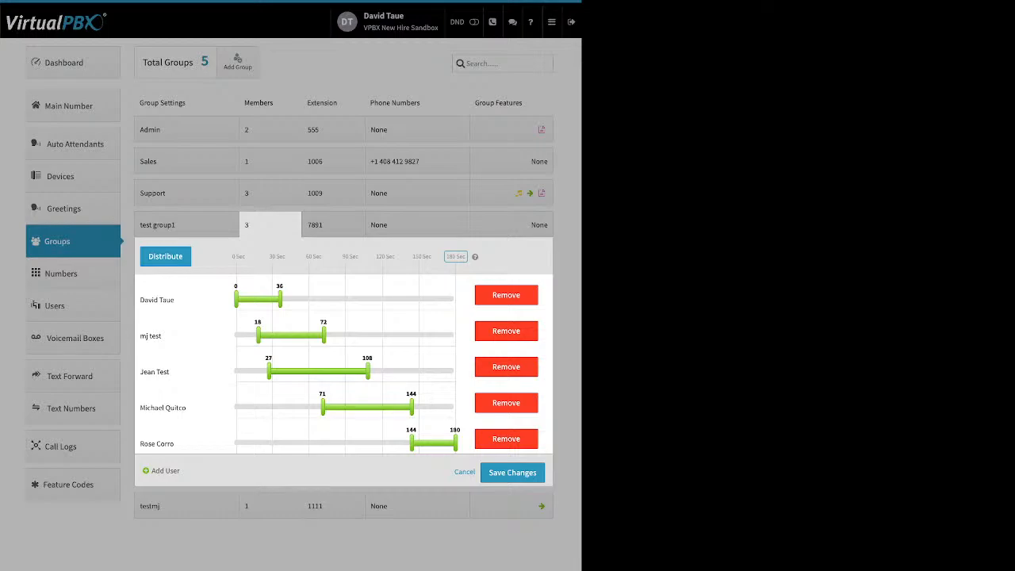
{"action": "left_click_drag", "start_coordinate": [157, 300], "coordinate": [243, 437]}
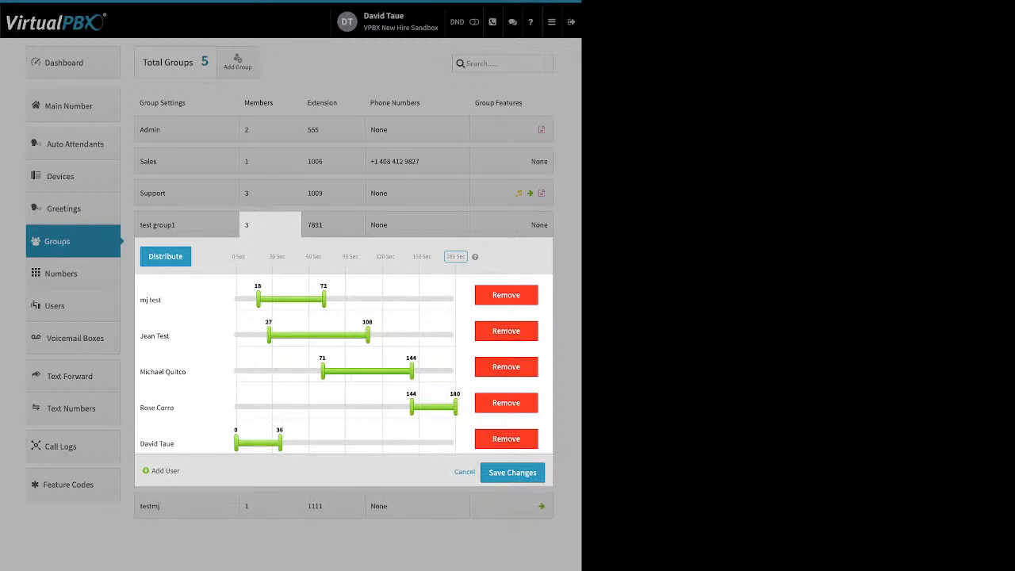
{"action": "left_click", "coordinate": [165, 256]}
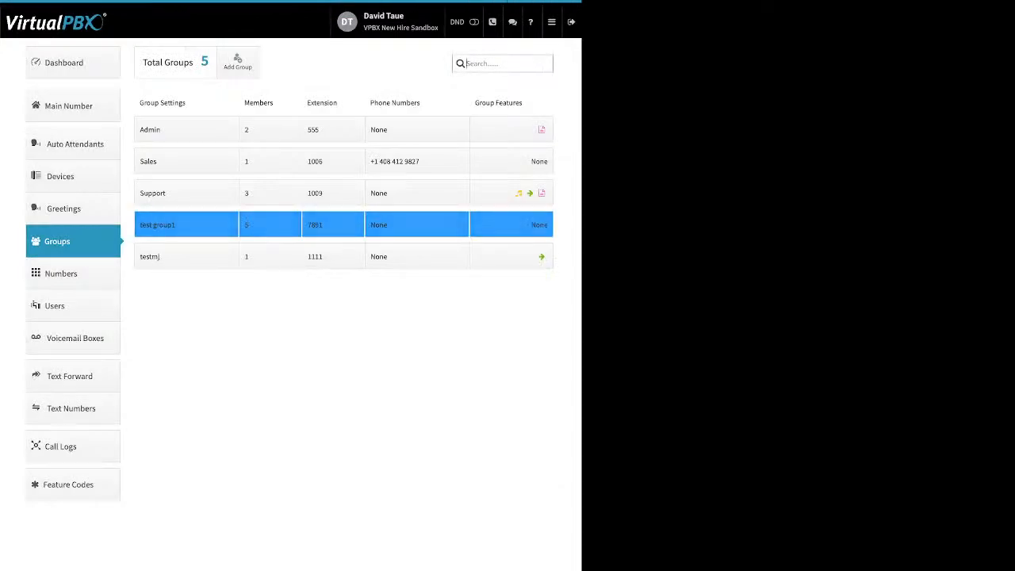
Step: Review test group1's extension and phone numbers, then bring up the Support group's features
{"action": "left_click", "coordinate": [333, 224]}
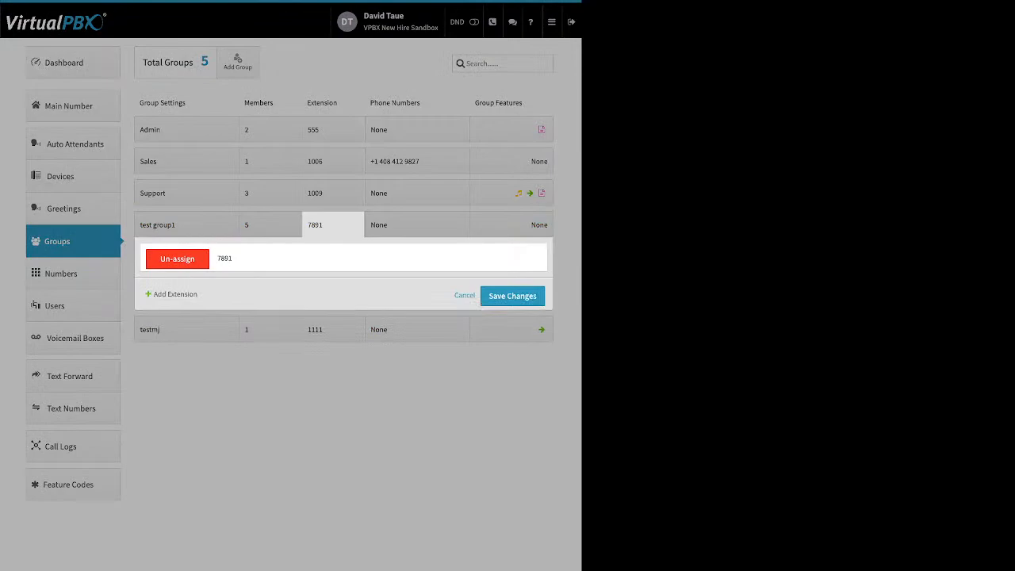
{"action": "left_click", "coordinate": [417, 225]}
{"action": "left_click", "coordinate": [417, 225]}
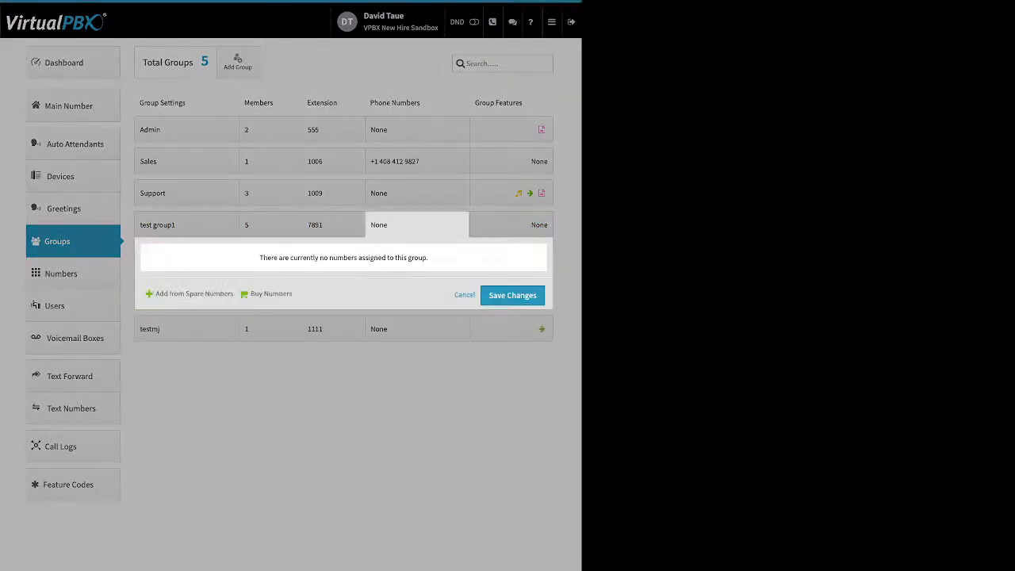
{"action": "left_click_drag", "start_coordinate": [154, 293], "coordinate": [272, 293]}
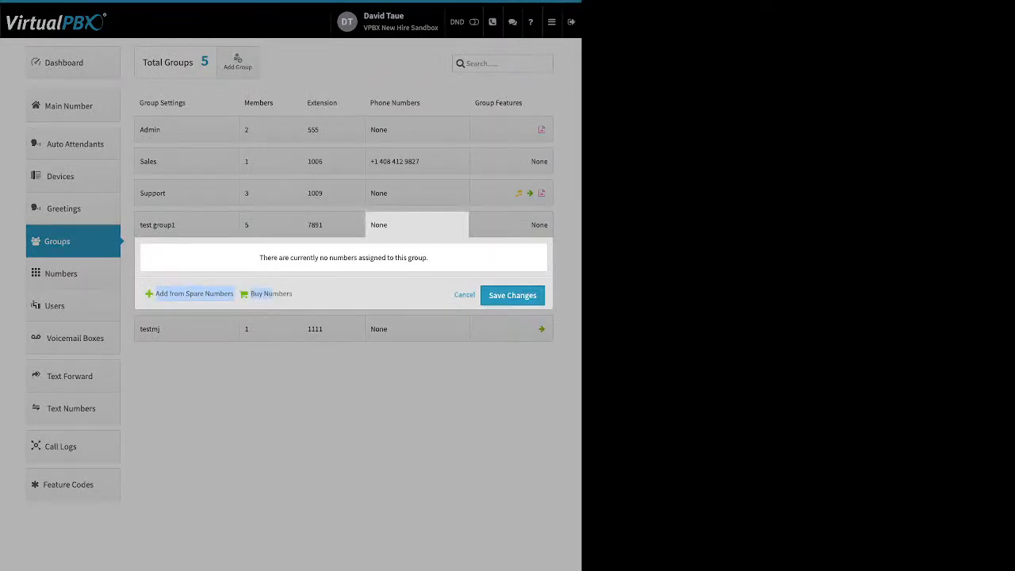
{"action": "left_click", "coordinate": [420, 196]}
{"action": "left_click", "coordinate": [511, 193]}
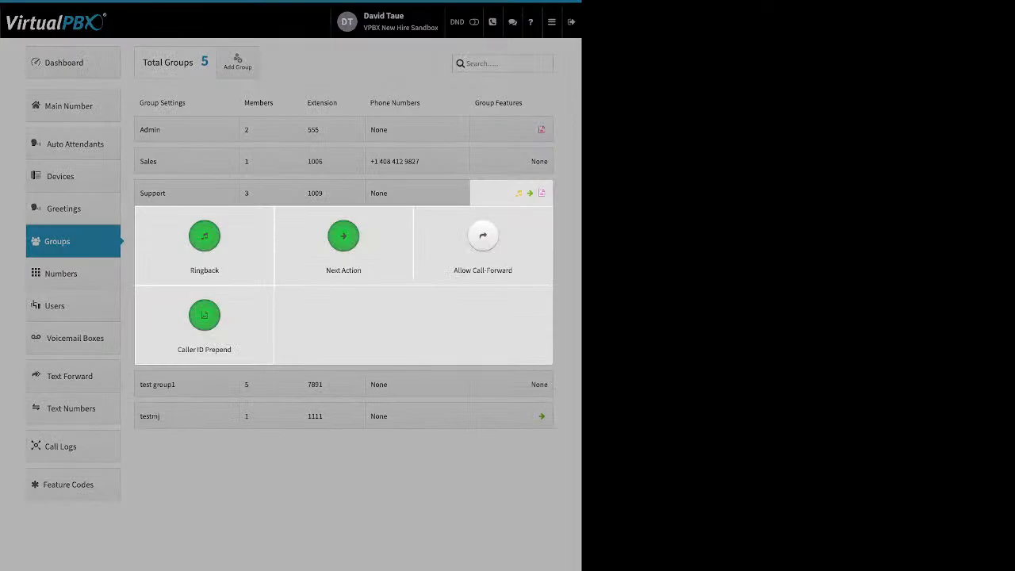
{"action": "left_click", "coordinate": [205, 238]}
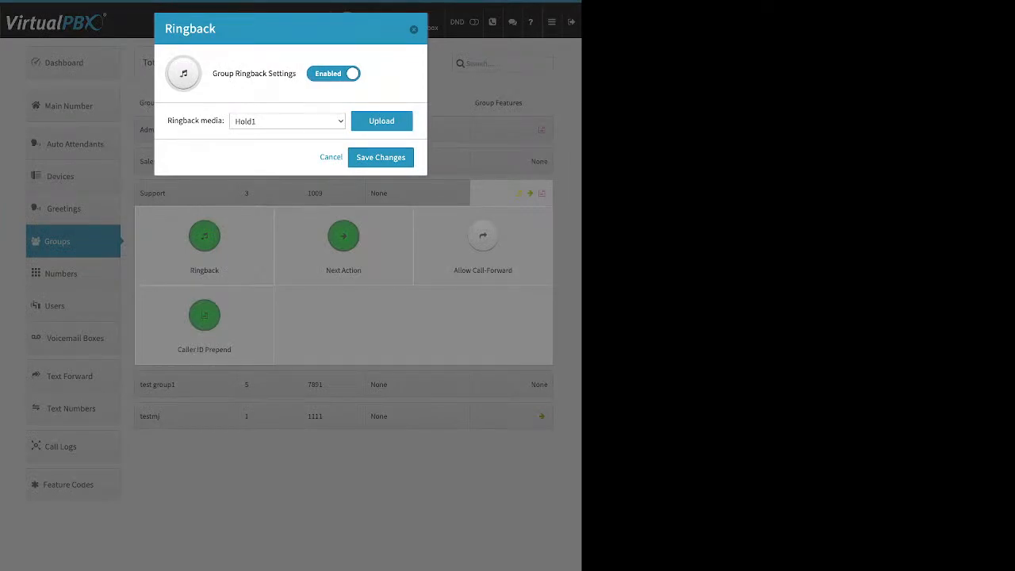
{"action": "left_click_drag", "start_coordinate": [213, 73], "coordinate": [289, 73]}
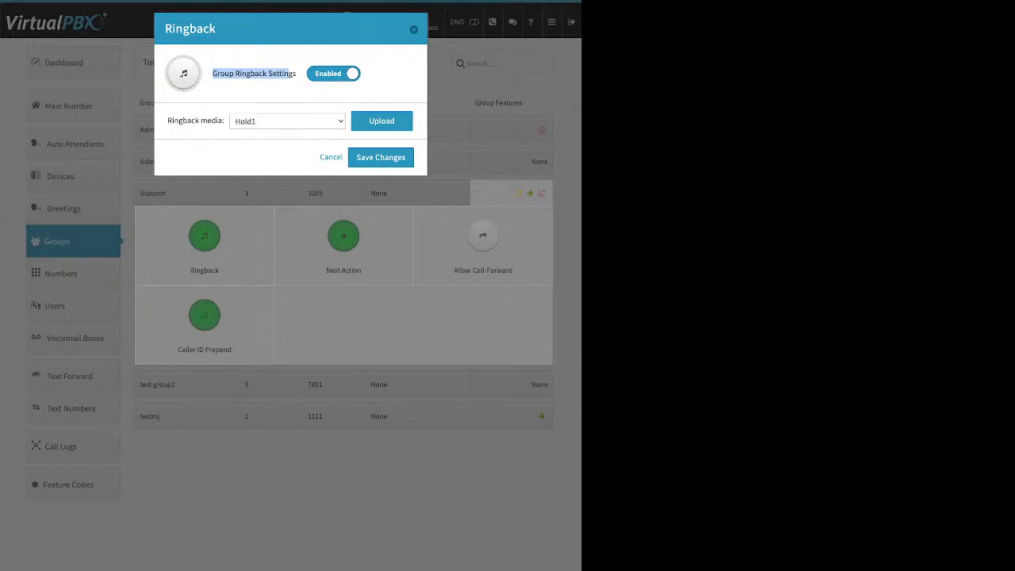
{"action": "left_click", "coordinate": [381, 121]}
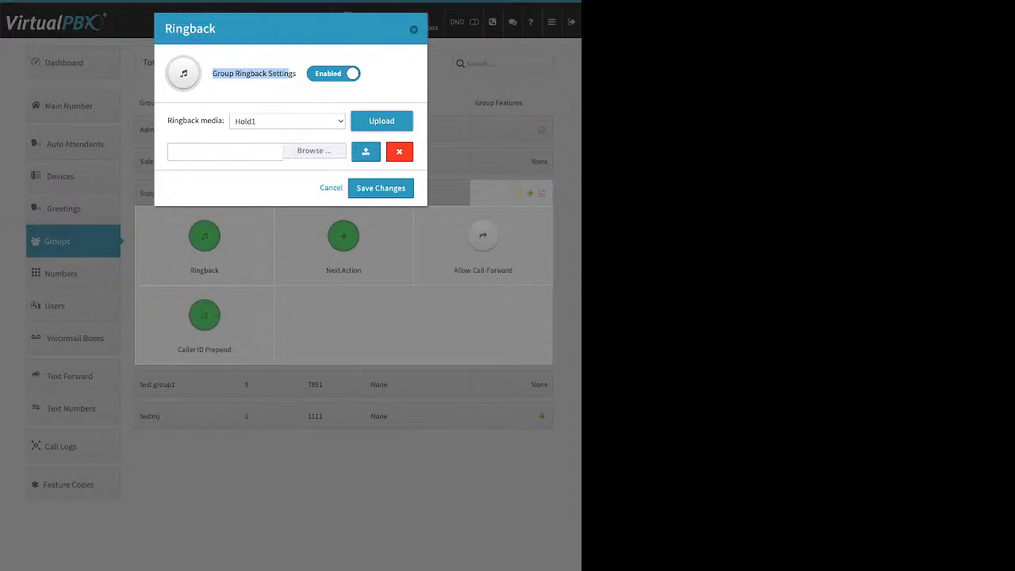
{"action": "left_click", "coordinate": [330, 188]}
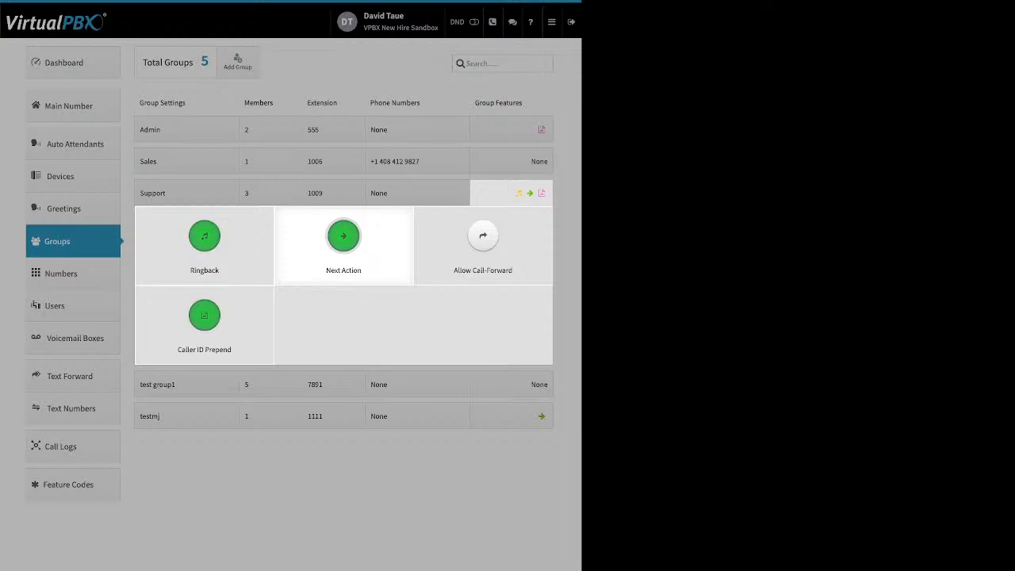
{"action": "left_click", "coordinate": [343, 235]}
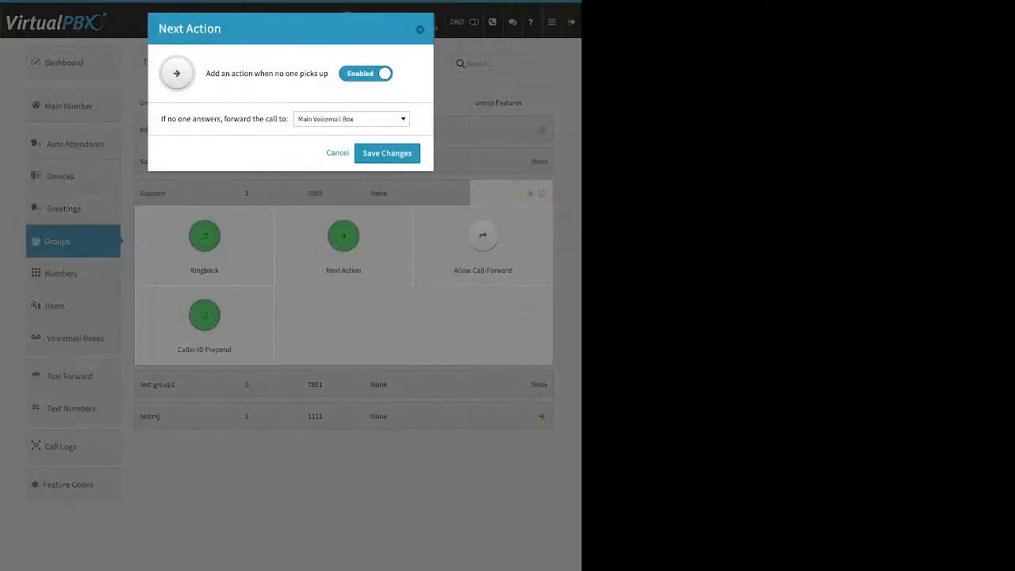
{"action": "left_click_drag", "start_coordinate": [206, 73], "coordinate": [316, 73]}
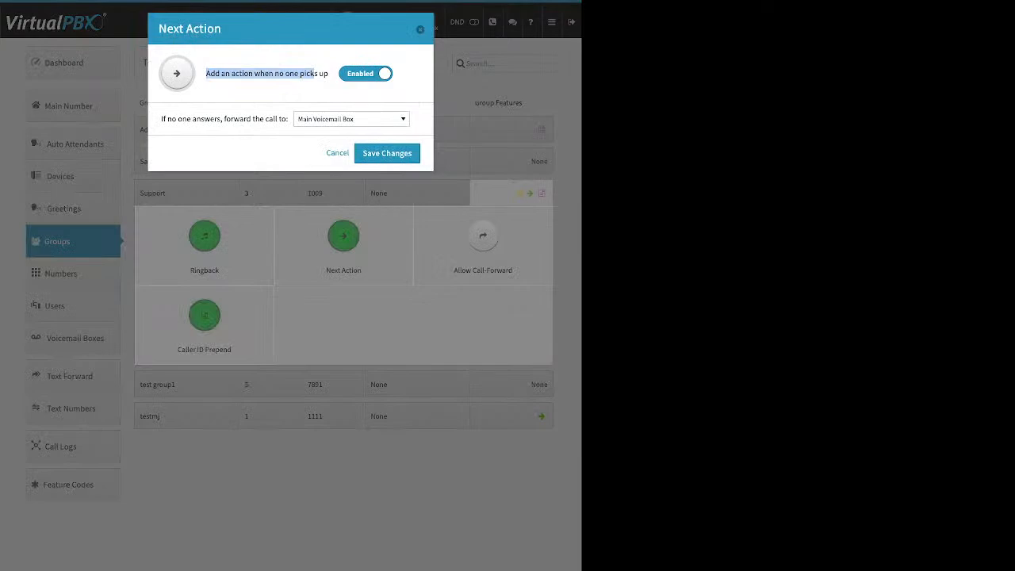
{"action": "left_click_drag", "start_coordinate": [161, 119], "coordinate": [288, 119]}
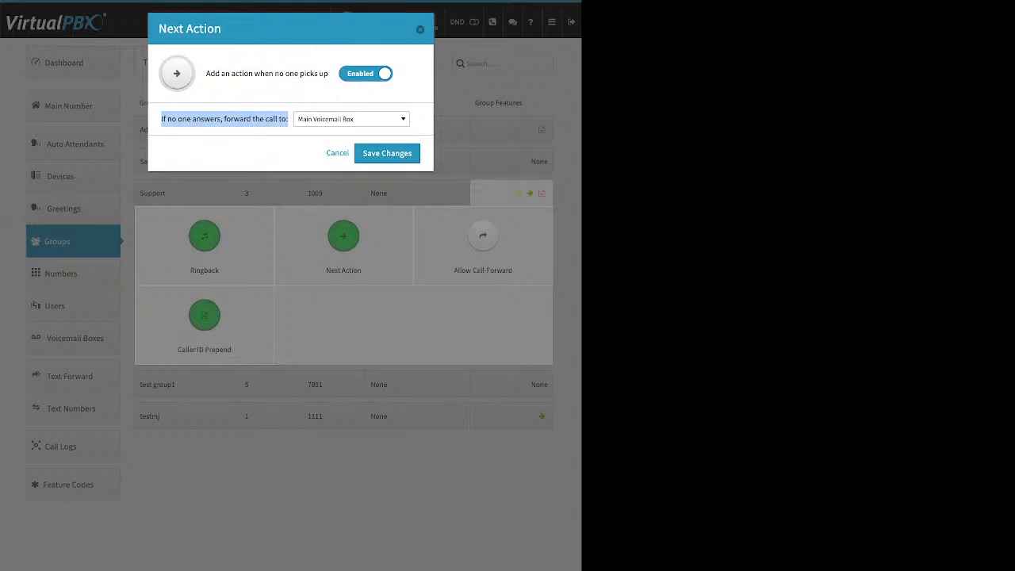
{"action": "left_click", "coordinate": [351, 119]}
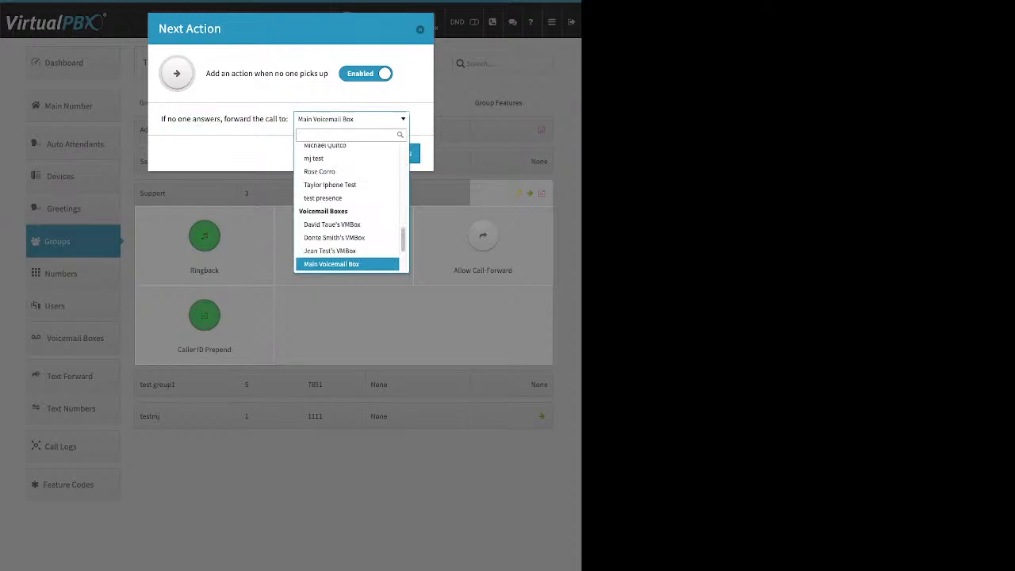
{"action": "scroll", "coordinate": [349, 258], "scroll_direction": "up", "scroll_amount": 1}
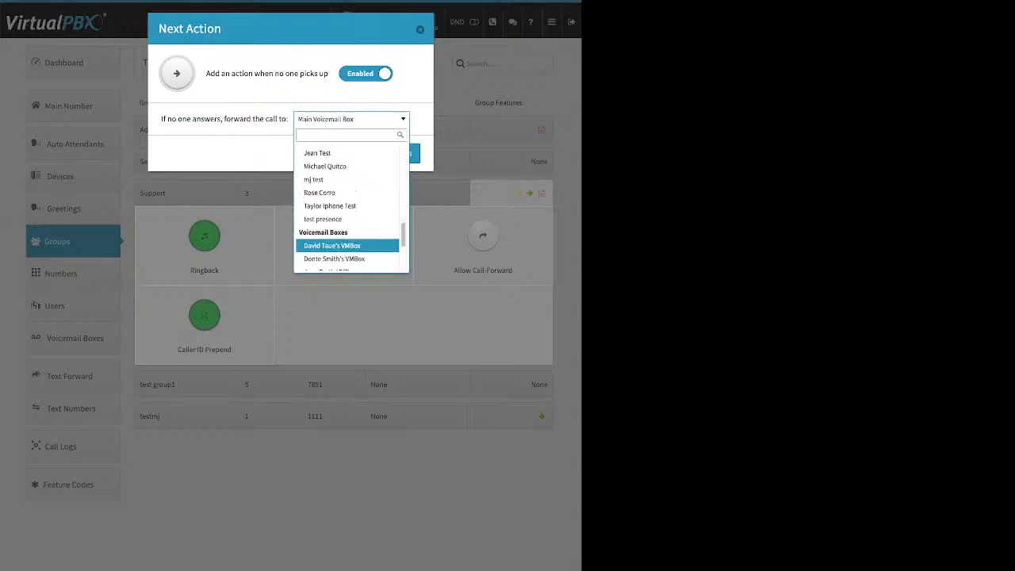
{"action": "scroll", "coordinate": [348, 246], "scroll_direction": "up", "scroll_amount": 3}
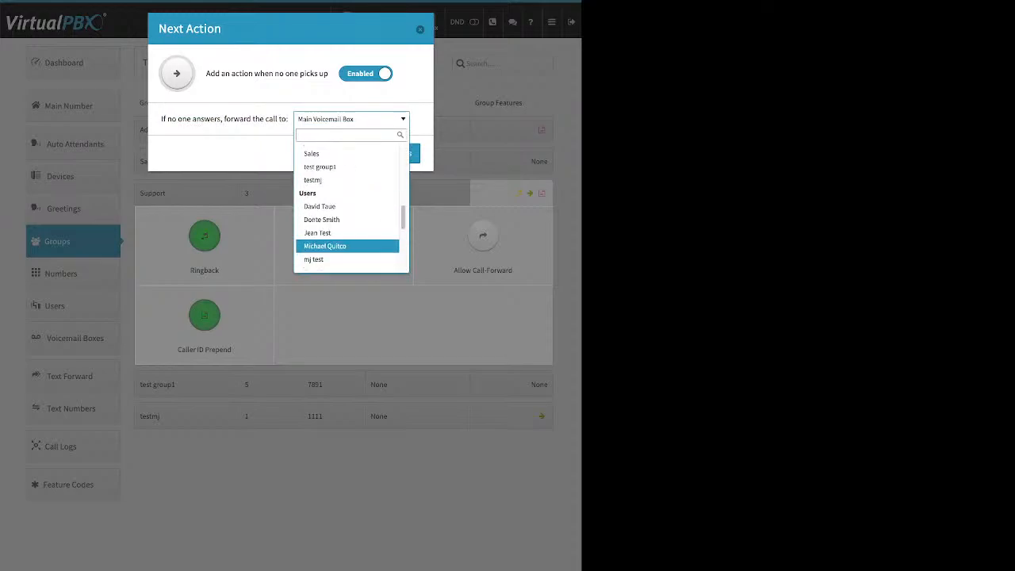
{"action": "scroll", "coordinate": [349, 249], "scroll_direction": "up", "scroll_amount": 2}
{"action": "scroll", "coordinate": [349, 254], "scroll_direction": "up", "scroll_amount": 4}
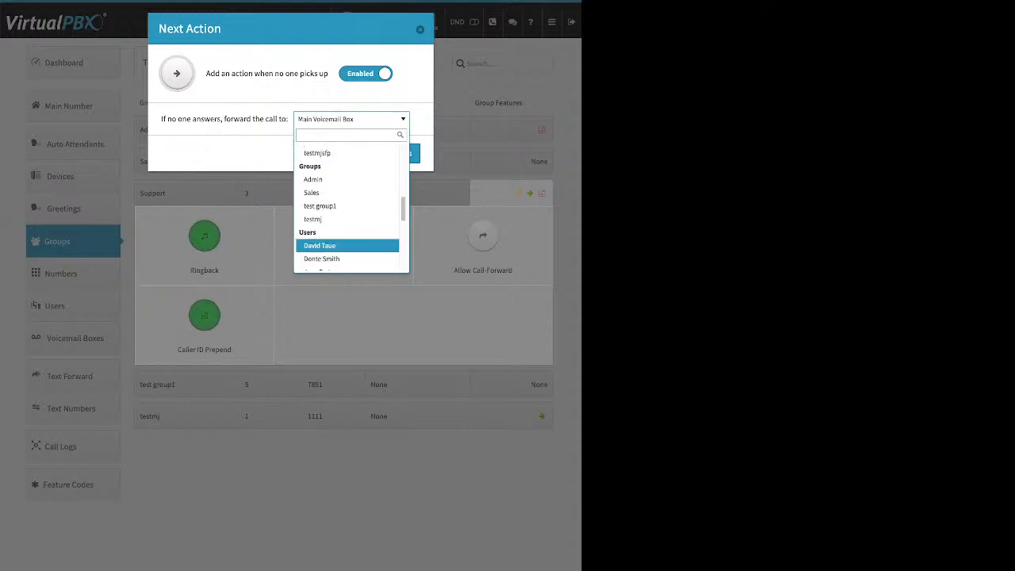
{"action": "scroll", "coordinate": [349, 254], "scroll_direction": "up", "scroll_amount": 2}
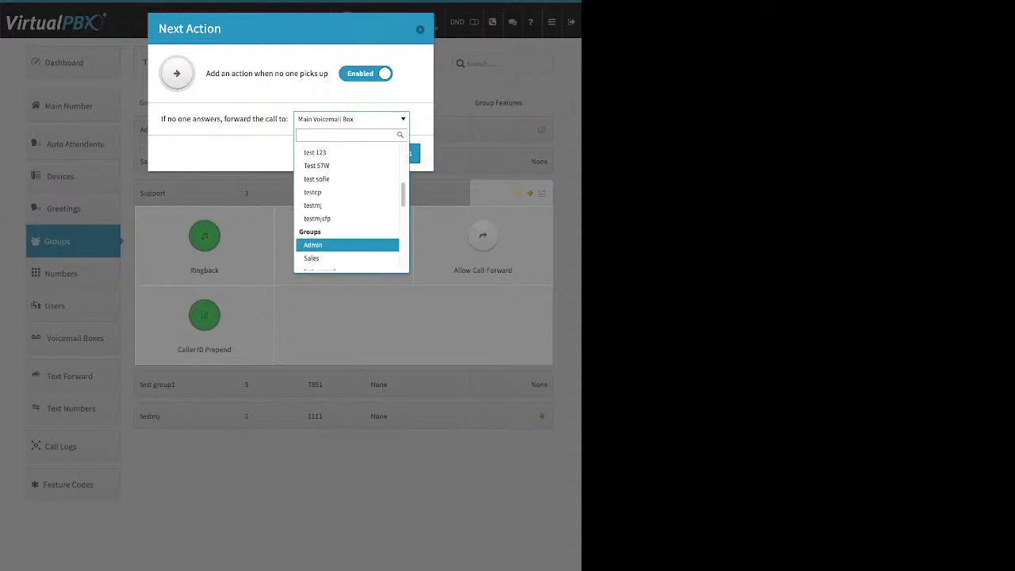
{"action": "scroll", "coordinate": [349, 242], "scroll_direction": "up", "scroll_amount": 10}
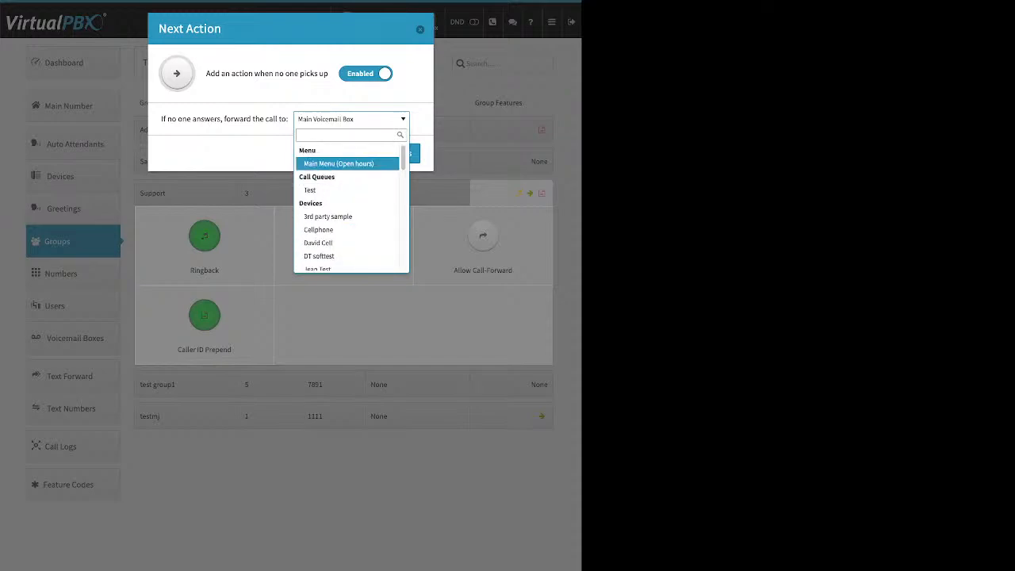
{"action": "key", "text": "Escape"}
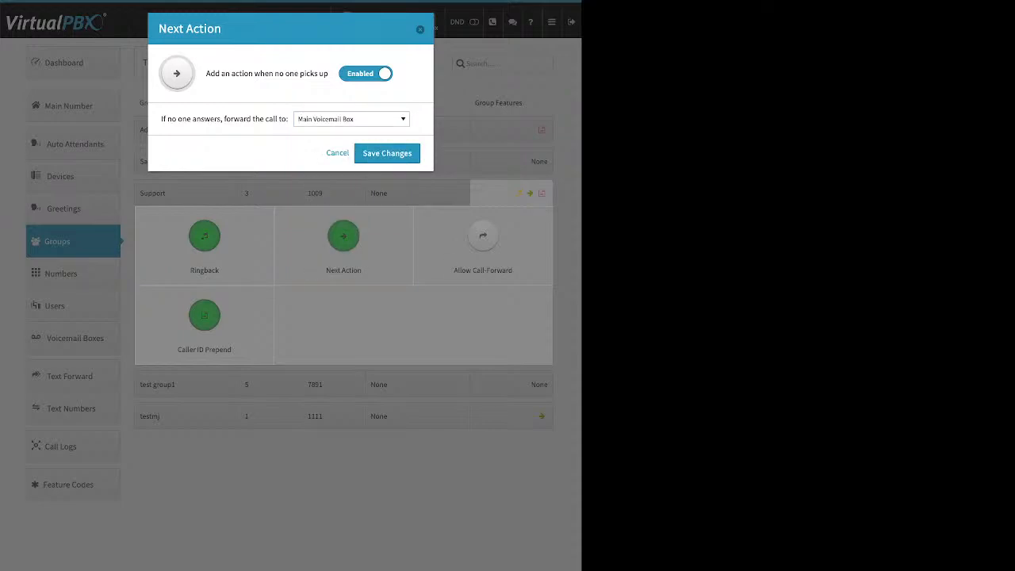
{"action": "left_click", "coordinate": [338, 153]}
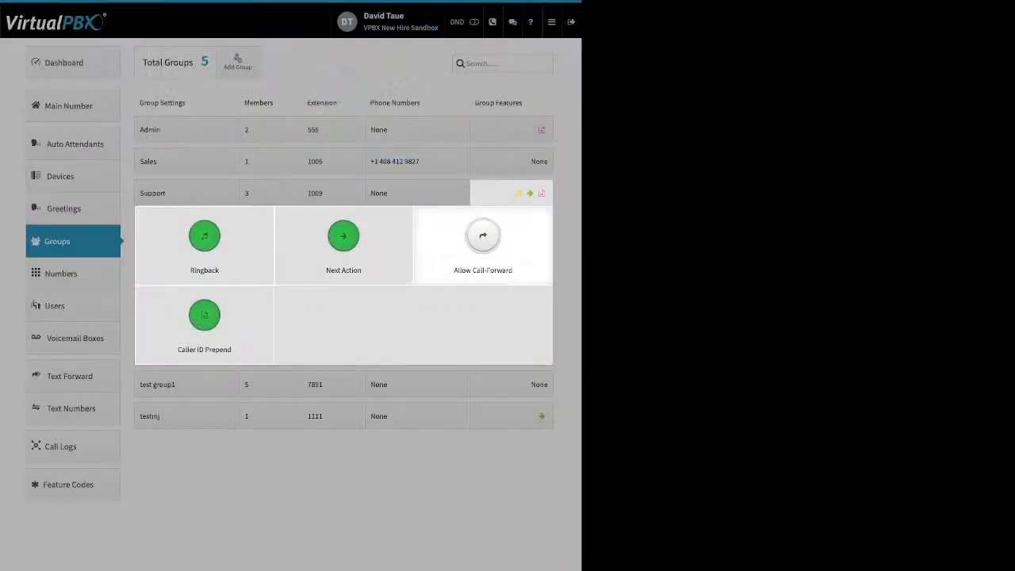
Step: Try the Support group's Allow Call-Forward toggle, leaving call forwarding disabled
{"action": "left_click", "coordinate": [482, 242]}
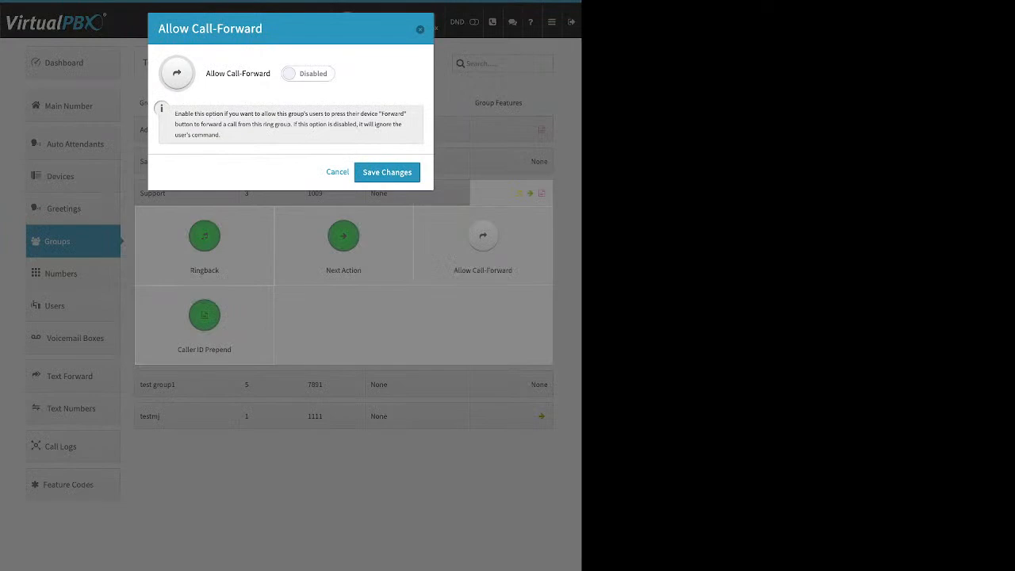
{"action": "left_click", "coordinate": [307, 73]}
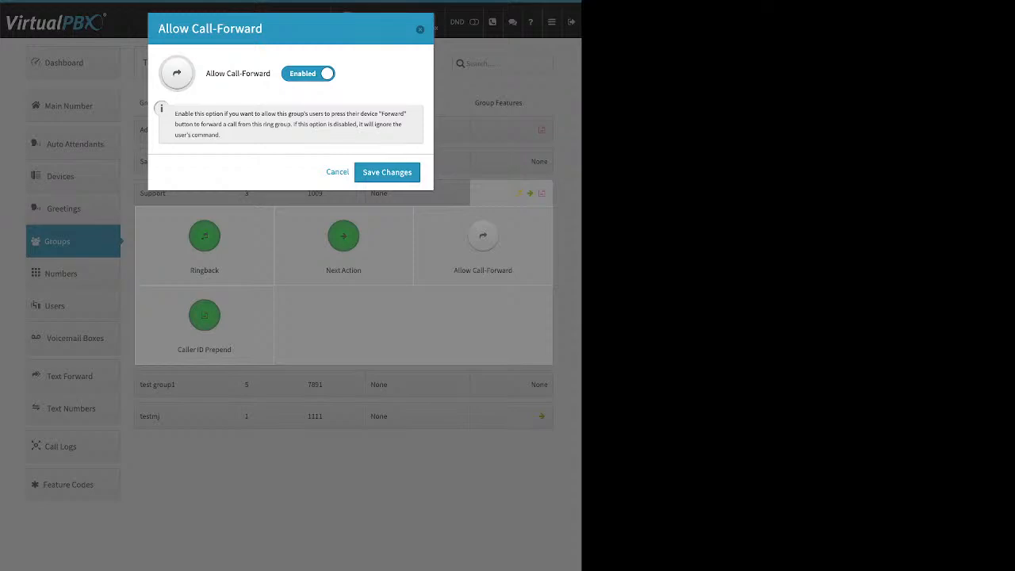
{"action": "left_click", "coordinate": [307, 73]}
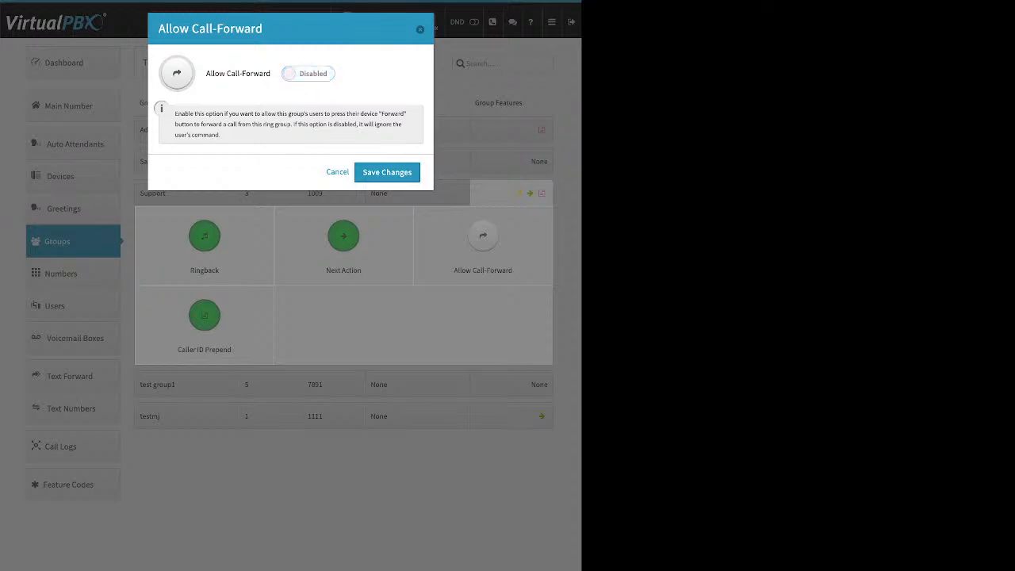
{"action": "left_click", "coordinate": [338, 172]}
Step: Show Support's Caller ID Prepend settings, with name prefix Support and an empty number prefix
{"action": "left_click", "coordinate": [204, 315]}
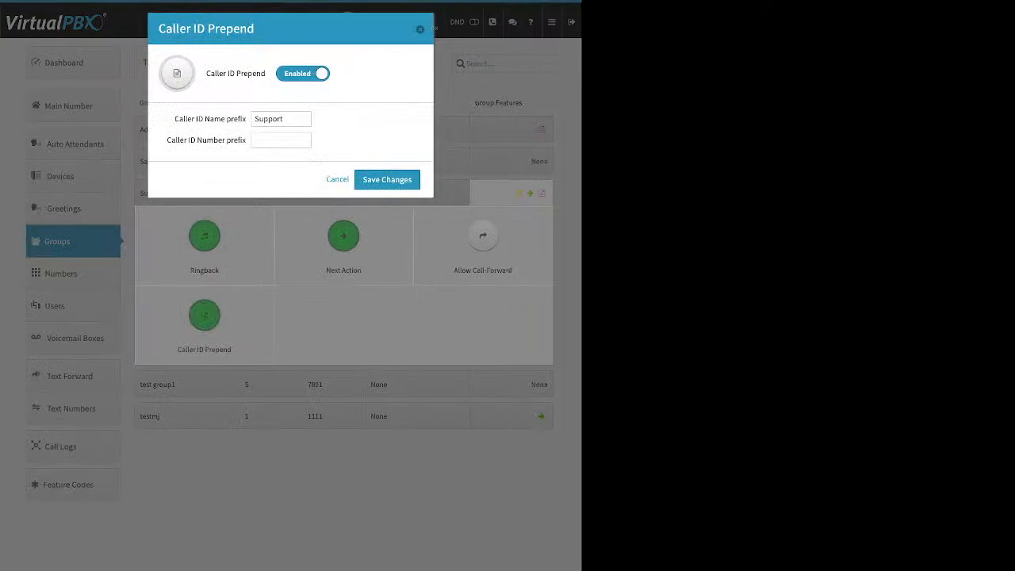
{"action": "left_click_drag", "start_coordinate": [174, 119], "coordinate": [247, 119]}
{"action": "left_click_drag", "start_coordinate": [166, 140], "coordinate": [244, 140]}
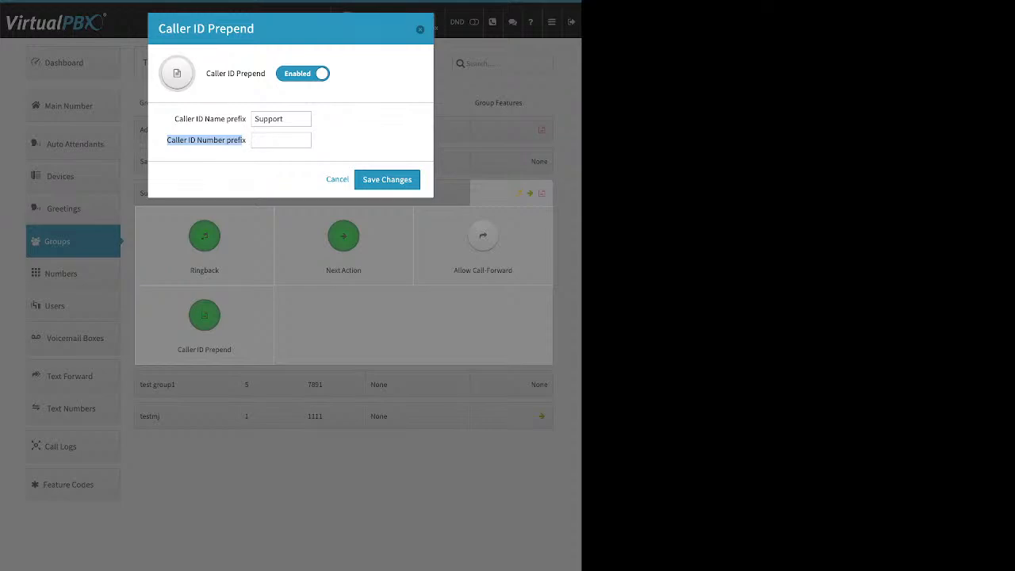
Step: Close Support's Caller ID Prepend dialog and collapse the Support group's feature panel
{"action": "key", "text": "Escape"}
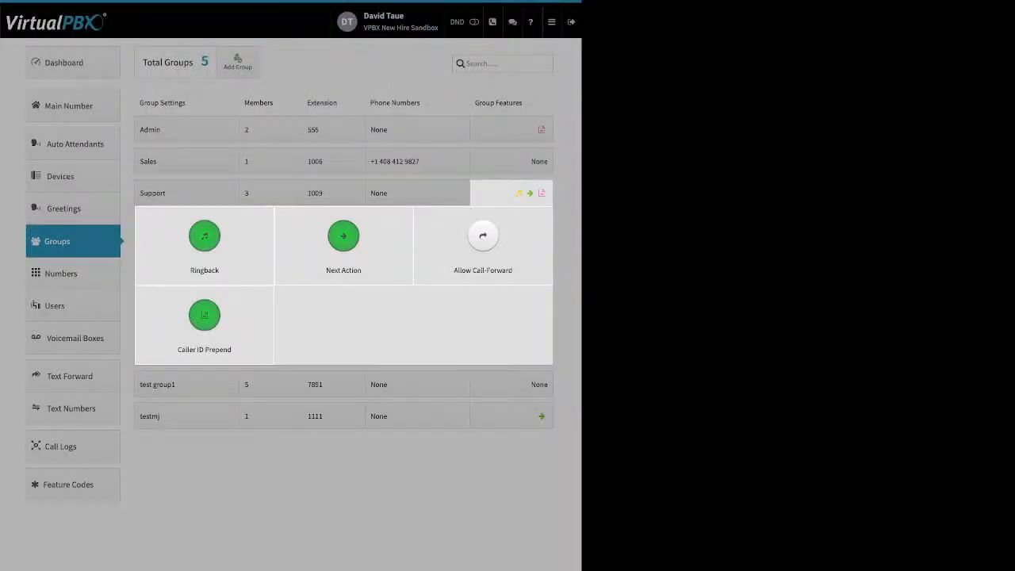
{"action": "key", "text": "Escape"}
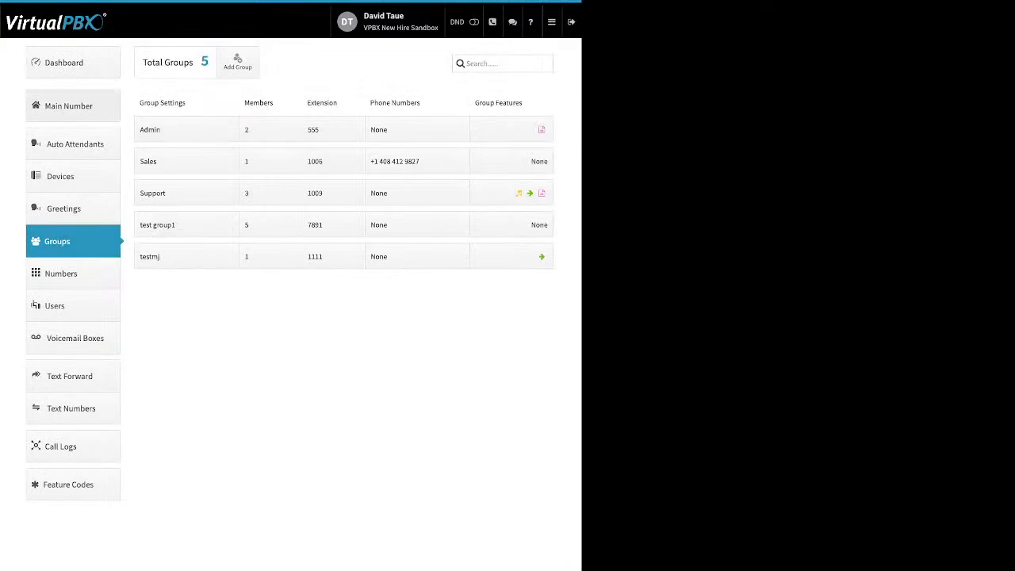
Step: Go to Main Number, expand Main Company Numbers and glance at the second number's options
{"action": "left_click", "coordinate": [73, 106]}
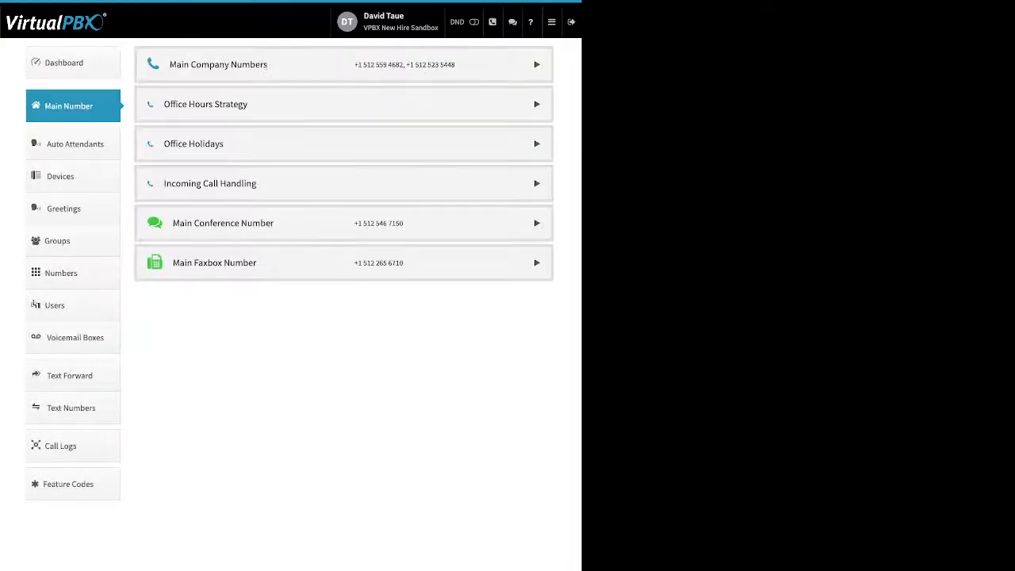
{"action": "left_click", "coordinate": [536, 65]}
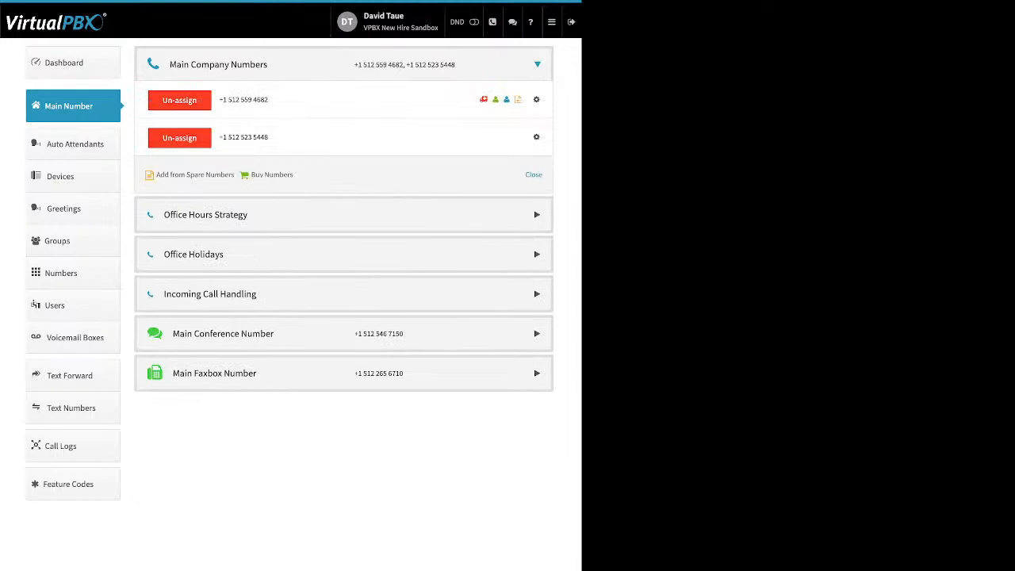
{"action": "left_click", "coordinate": [536, 137]}
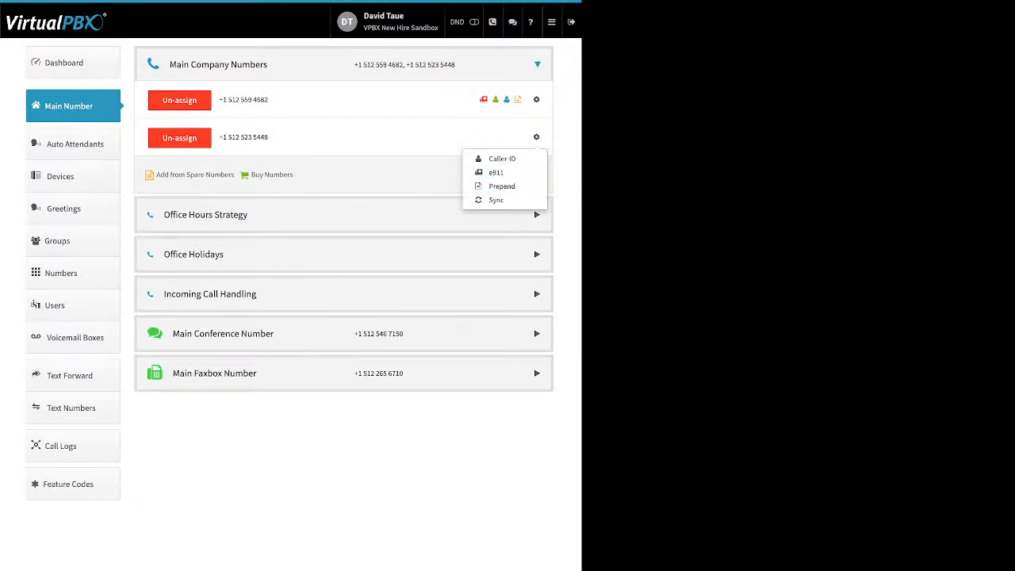
{"action": "left_click", "coordinate": [536, 137]}
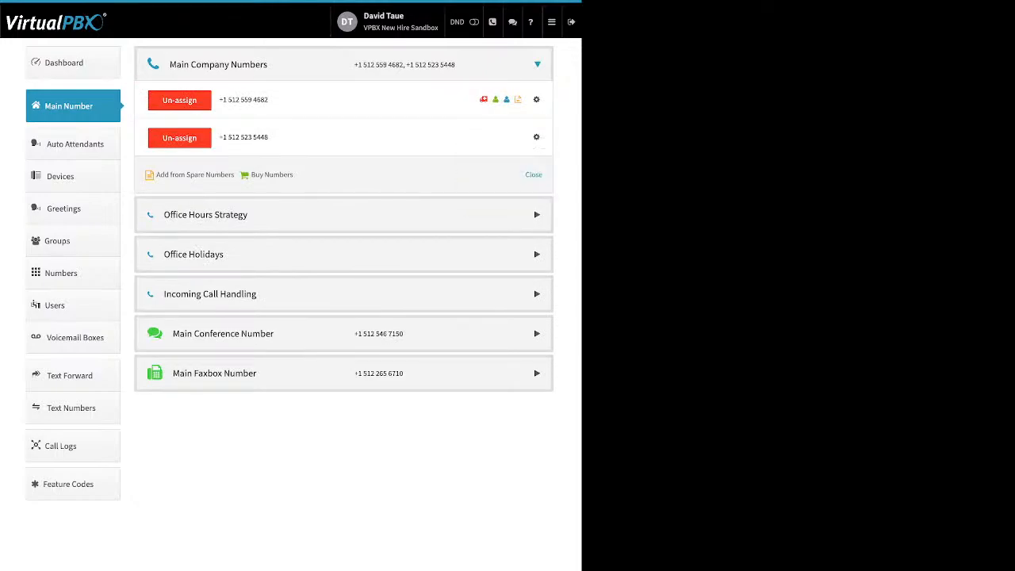
Step: Review the Custom Office Hours strategy, keeping Monday's 9:00 start and noting the lunch-closure question
{"action": "left_click", "coordinate": [205, 215]}
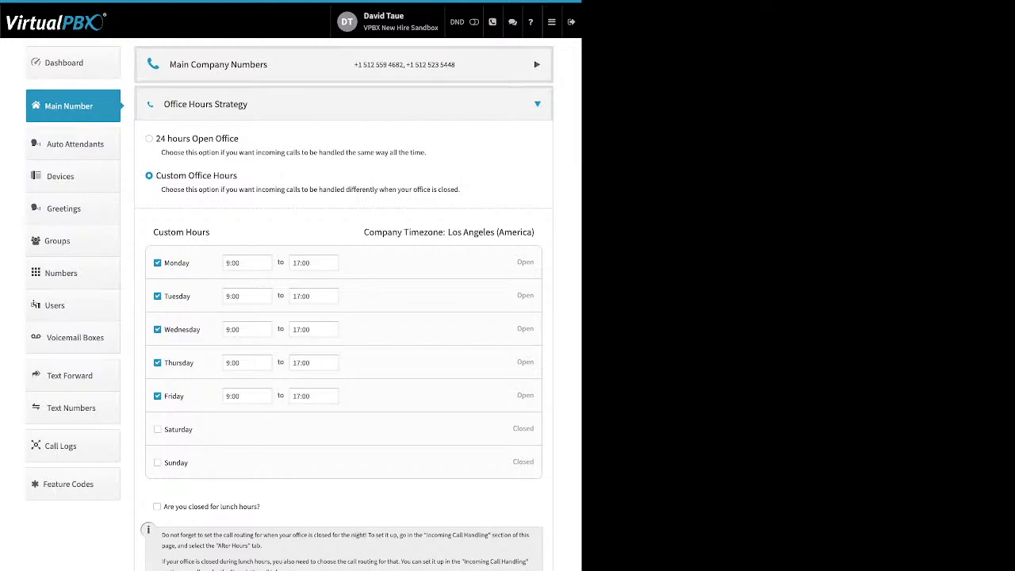
{"action": "left_click_drag", "start_coordinate": [156, 138], "coordinate": [198, 138]}
{"action": "left_click_drag", "start_coordinate": [178, 176], "coordinate": [237, 176]}
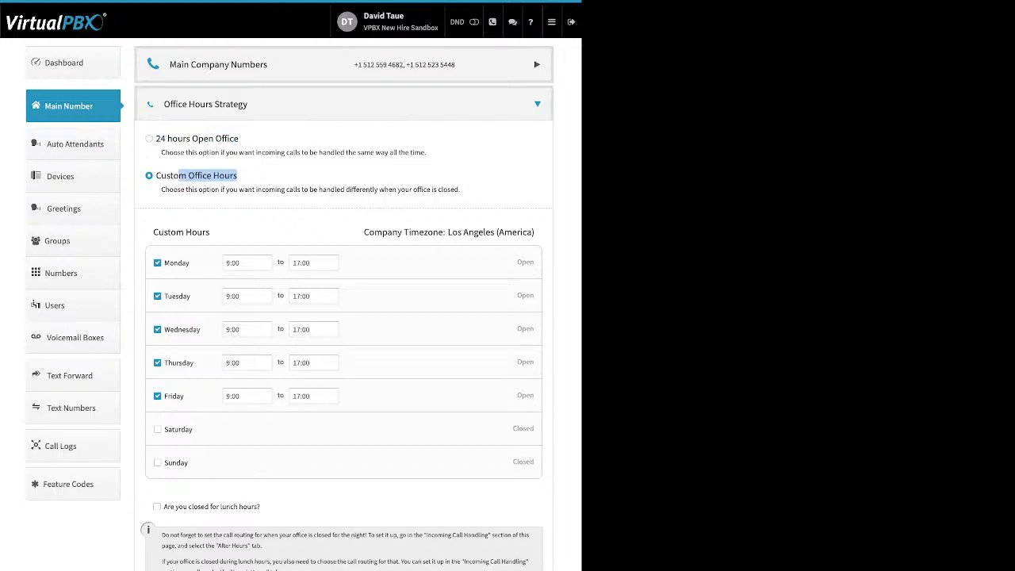
{"action": "left_click_drag", "start_coordinate": [191, 263], "coordinate": [170, 263]}
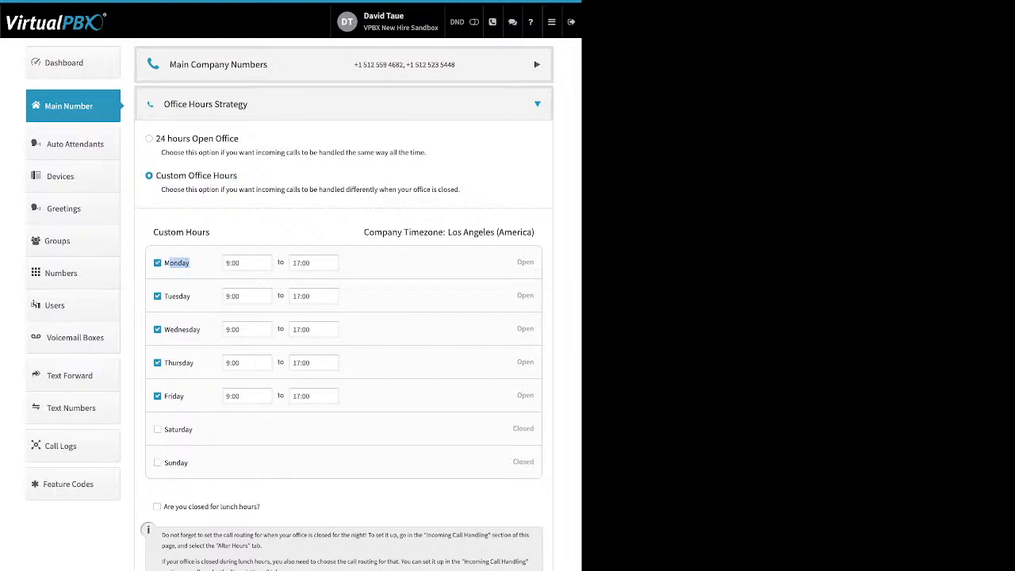
{"action": "left_click", "coordinate": [247, 263]}
{"action": "left_click", "coordinate": [235, 292]}
{"action": "left_click_drag", "start_coordinate": [260, 505], "coordinate": [165, 506]}
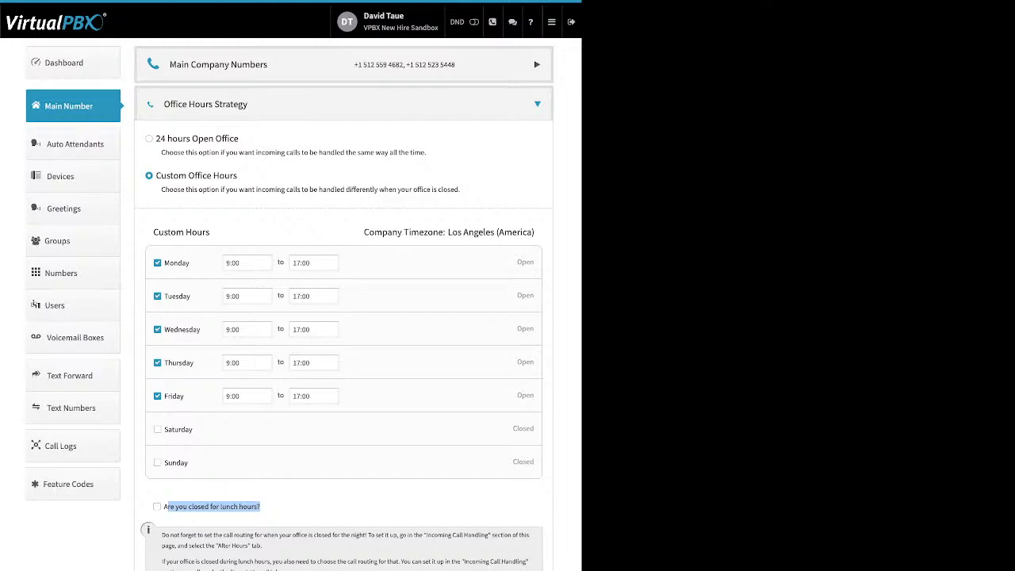
Step: Collapse Office Hours and open Office Holidays, turning closing for holidays off and back on
{"action": "left_click", "coordinate": [69, 106]}
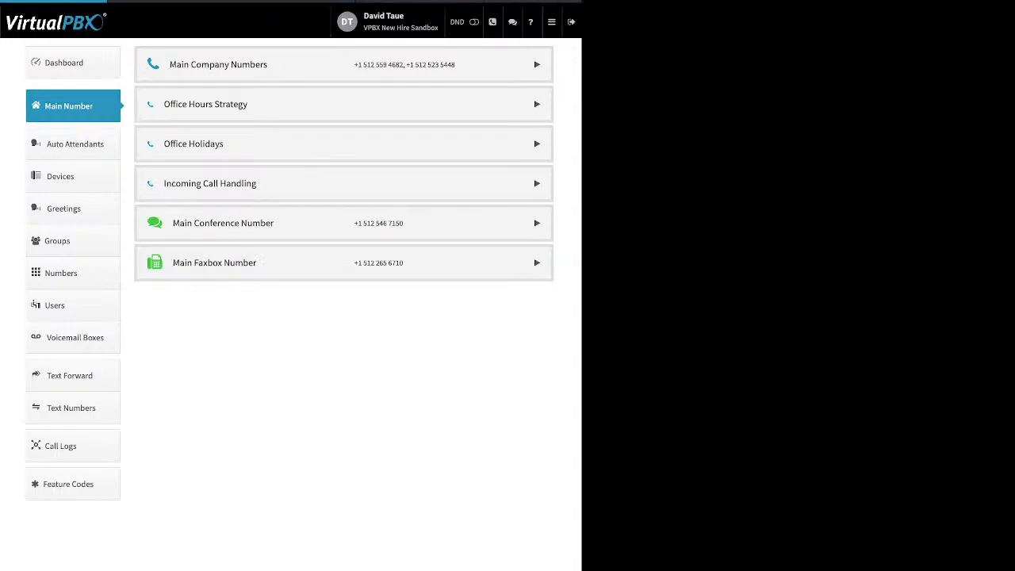
{"action": "left_click", "coordinate": [194, 143]}
{"action": "left_click_drag", "start_coordinate": [243, 176], "coordinate": [156, 177]}
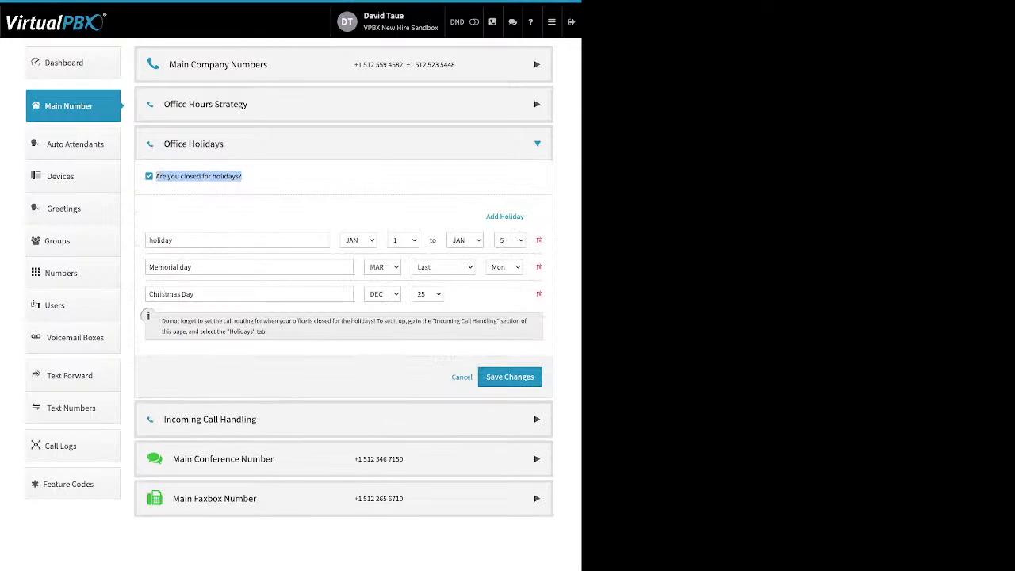
{"action": "left_click", "coordinate": [505, 217]}
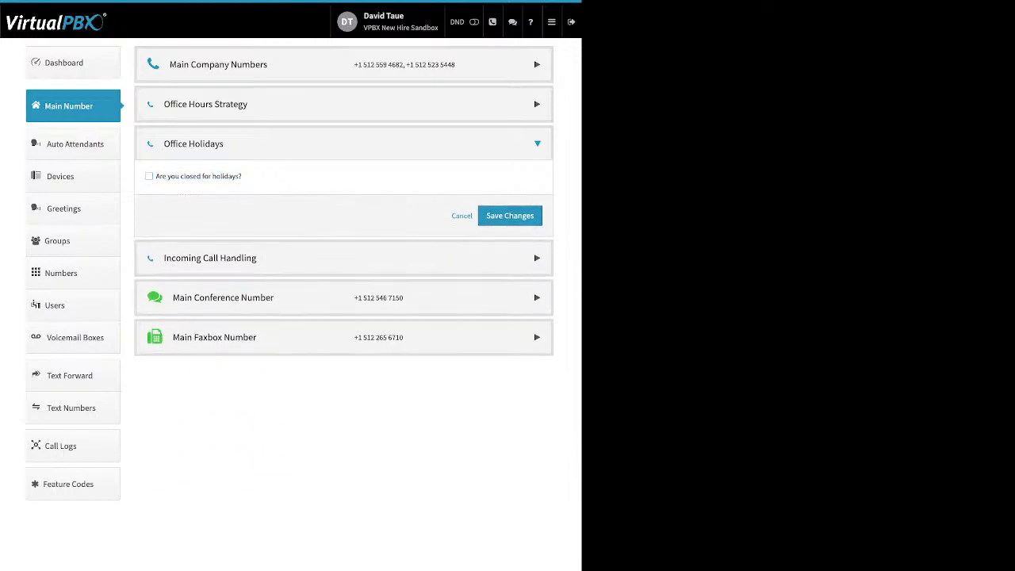
{"action": "left_click", "coordinate": [149, 176]}
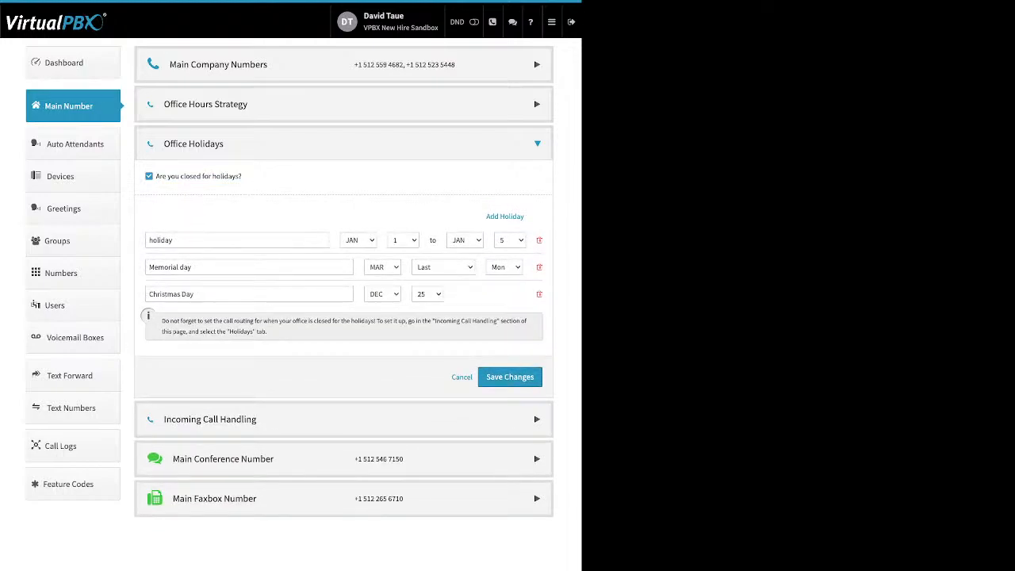
Step: Review the three holidays, including Memorial day and Christmas Day, then cancel without changes
{"action": "left_click_drag", "start_coordinate": [193, 267], "coordinate": [148, 267]}
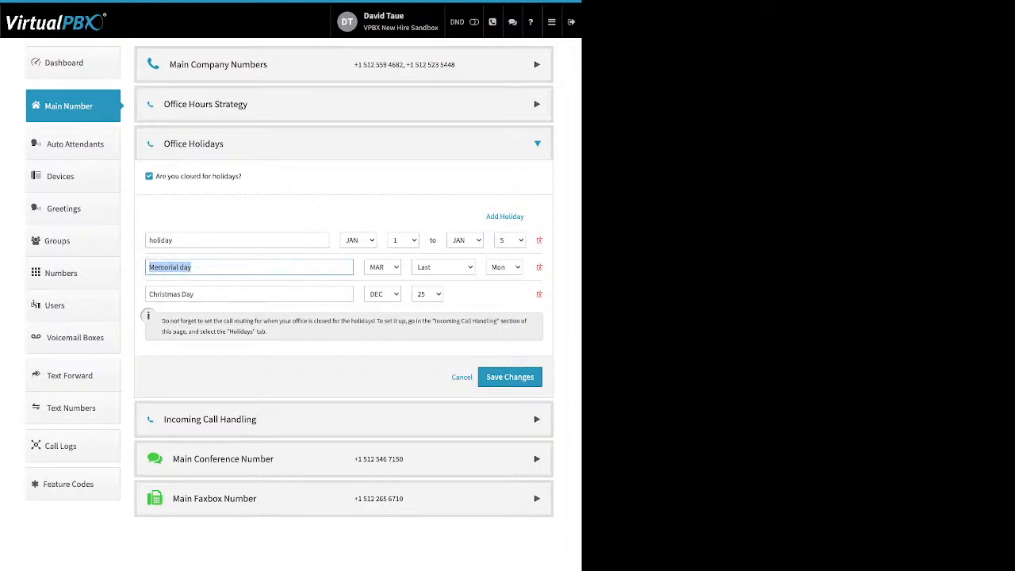
{"action": "left_click", "coordinate": [149, 294]}
{"action": "left_click_drag", "start_coordinate": [150, 294], "coordinate": [195, 294]}
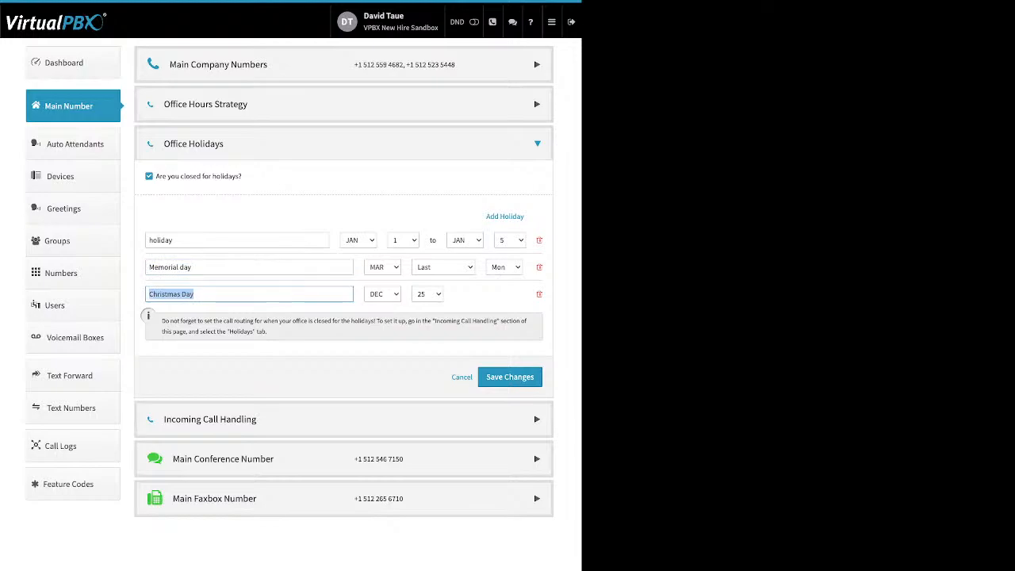
{"action": "left_click_drag", "start_coordinate": [176, 241], "coordinate": [149, 241]}
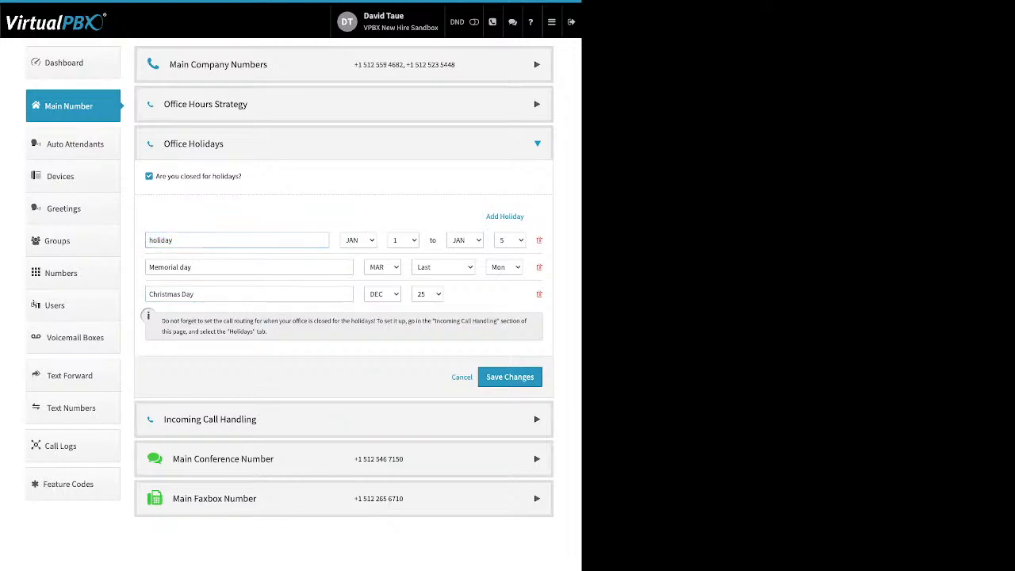
{"action": "left_click_drag", "start_coordinate": [193, 267], "coordinate": [155, 267]}
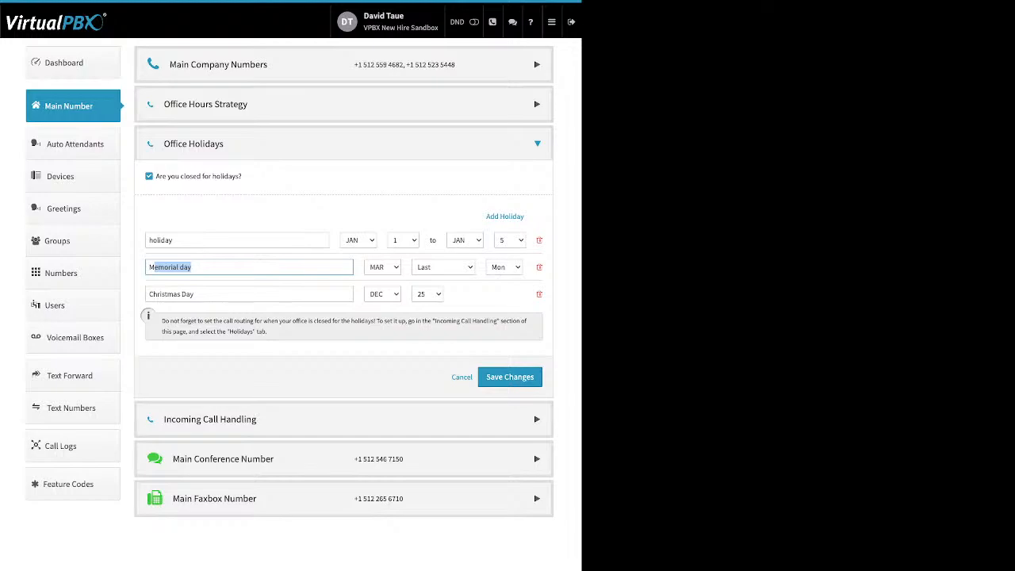
{"action": "left_click", "coordinate": [461, 376]}
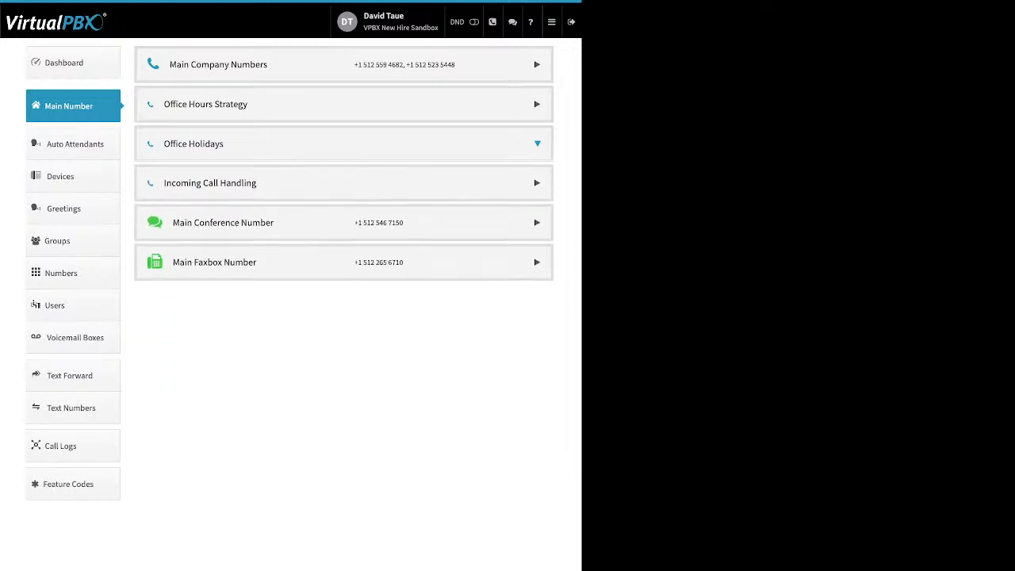
Step: Expand Incoming Call Handling and browse the After Hours and Holidays routing before returning to Open Hours
{"action": "left_click", "coordinate": [343, 183]}
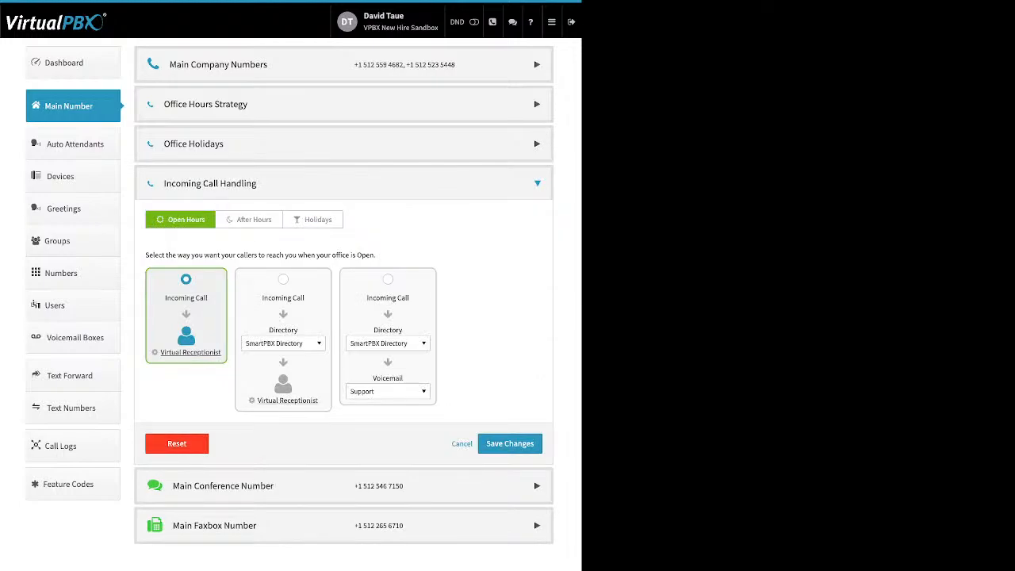
{"action": "left_click", "coordinate": [249, 220]}
{"action": "left_click", "coordinate": [312, 219]}
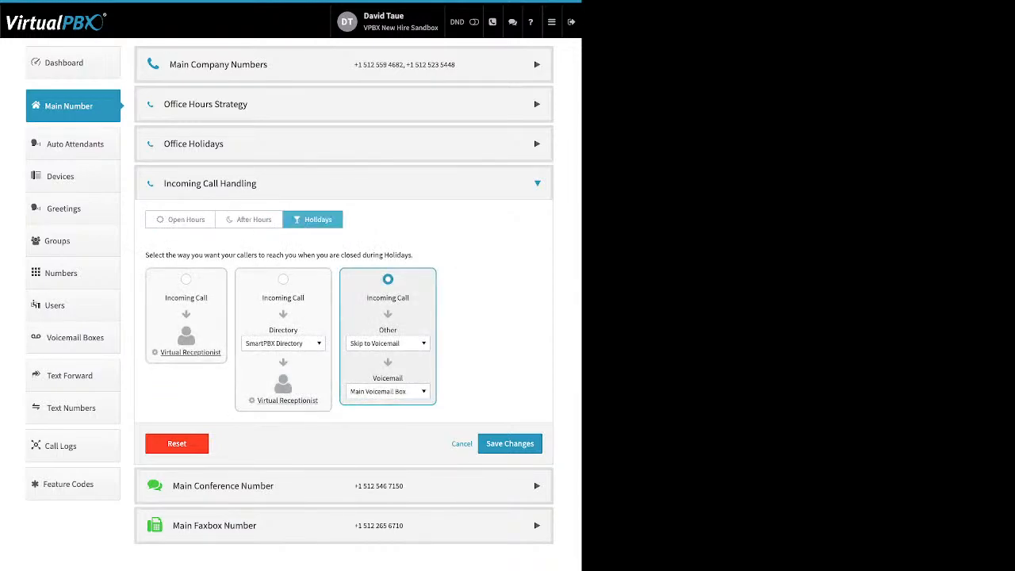
{"action": "left_click", "coordinate": [249, 219]}
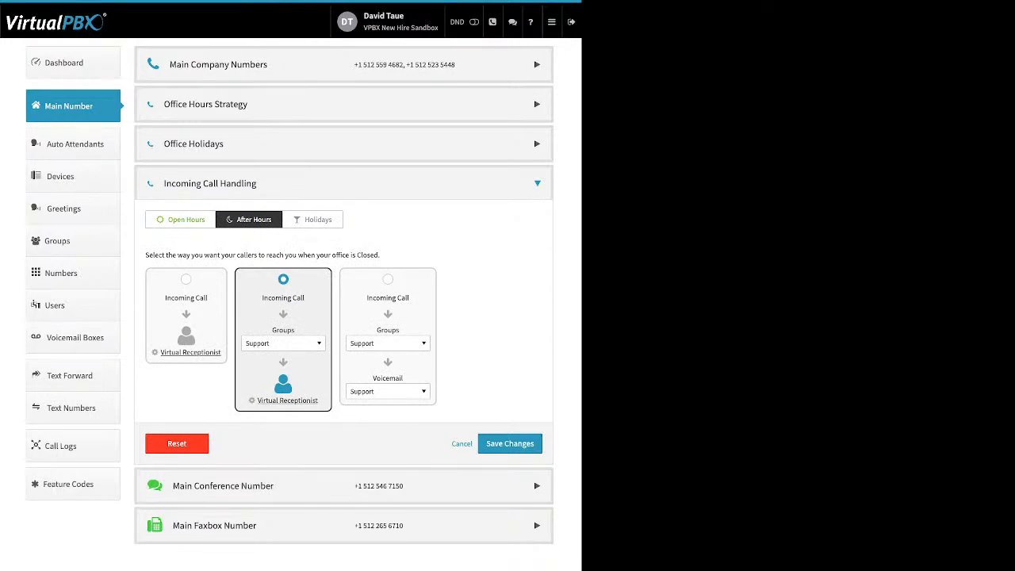
{"action": "left_click", "coordinate": [181, 220]}
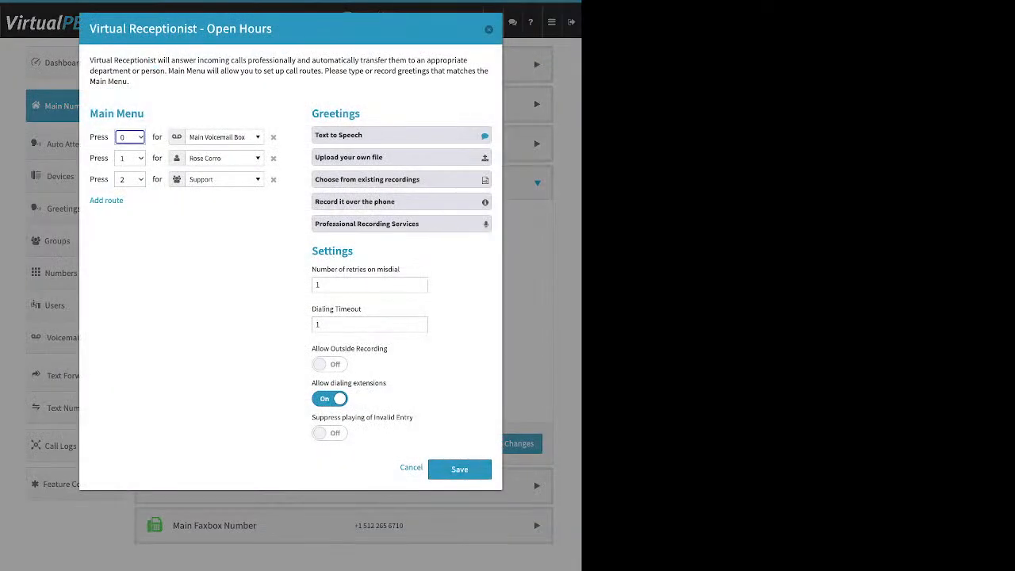
{"action": "left_click_drag", "start_coordinate": [144, 114], "coordinate": [98, 114]}
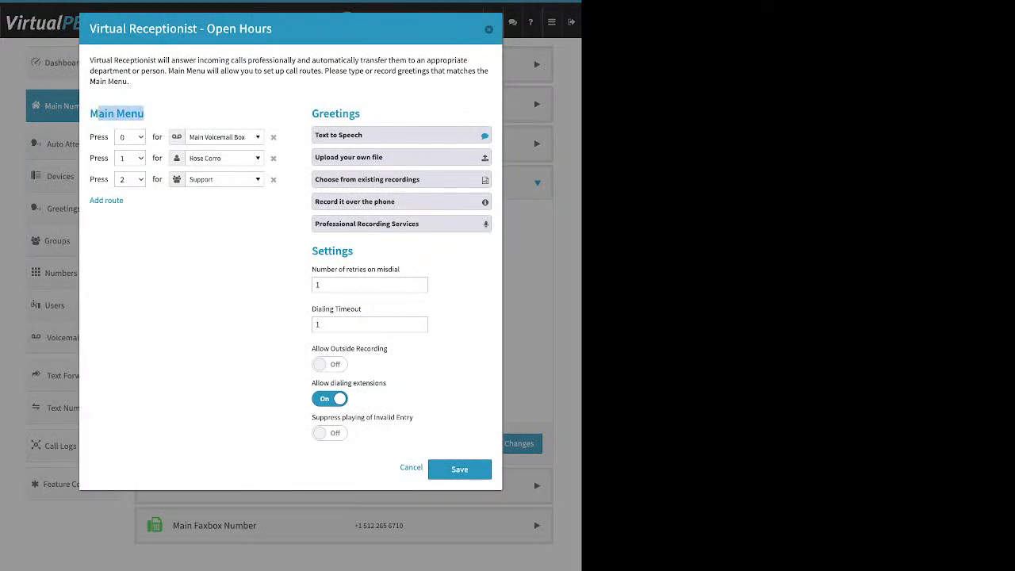
{"action": "left_click", "coordinate": [140, 201]}
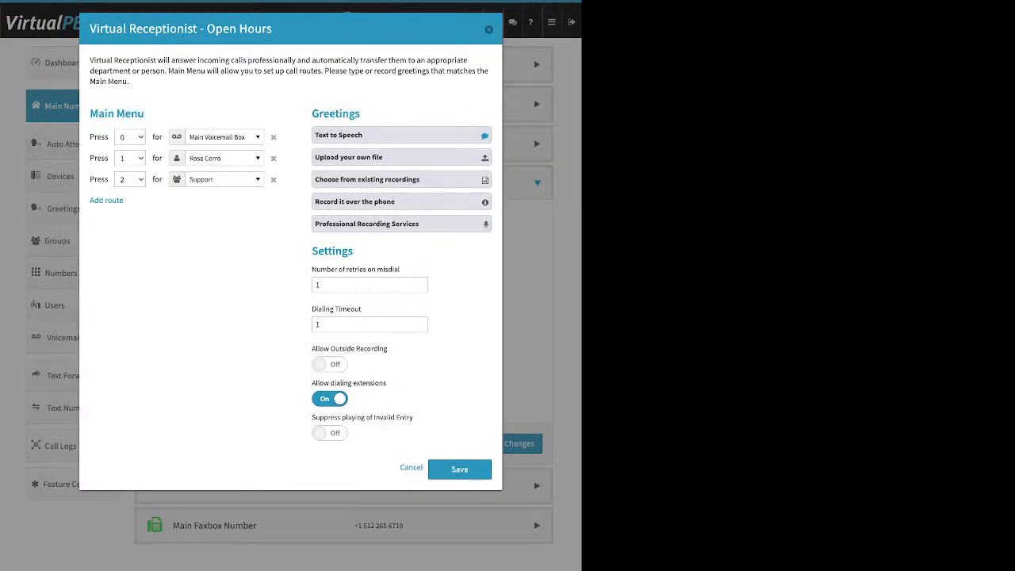
{"action": "left_click_drag", "start_coordinate": [127, 201], "coordinate": [89, 200]}
{"action": "left_click", "coordinate": [106, 201]}
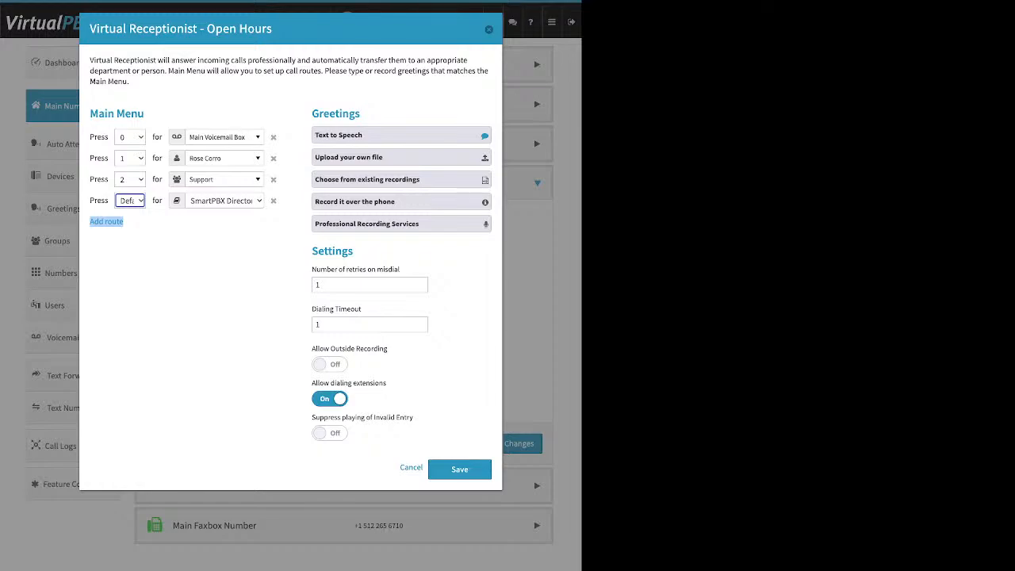
{"action": "left_click", "coordinate": [224, 137]}
{"action": "scroll", "coordinate": [238, 252], "scroll_direction": "up", "scroll_amount": 10}
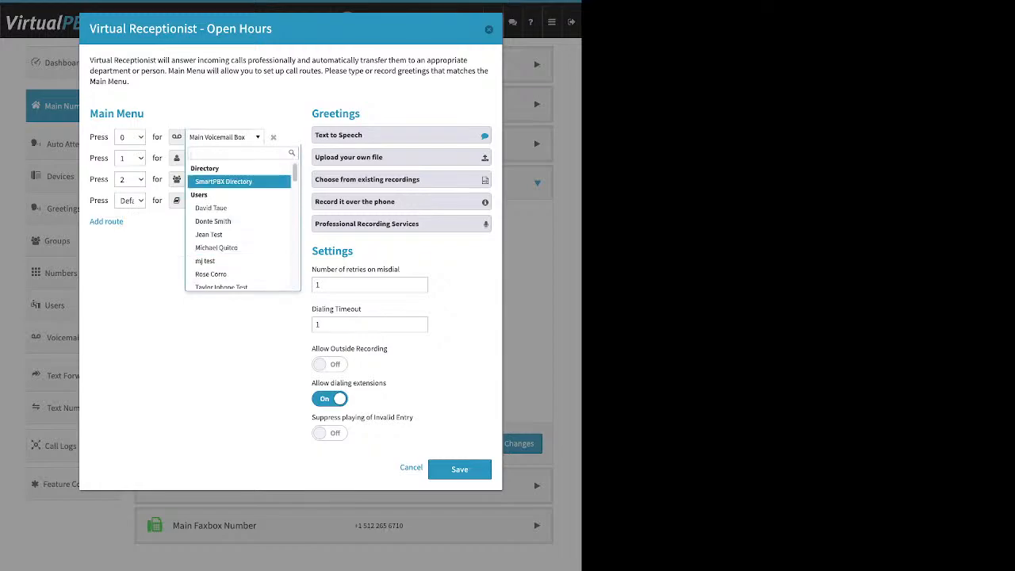
{"action": "scroll", "coordinate": [238, 207], "scroll_direction": "down", "scroll_amount": 2}
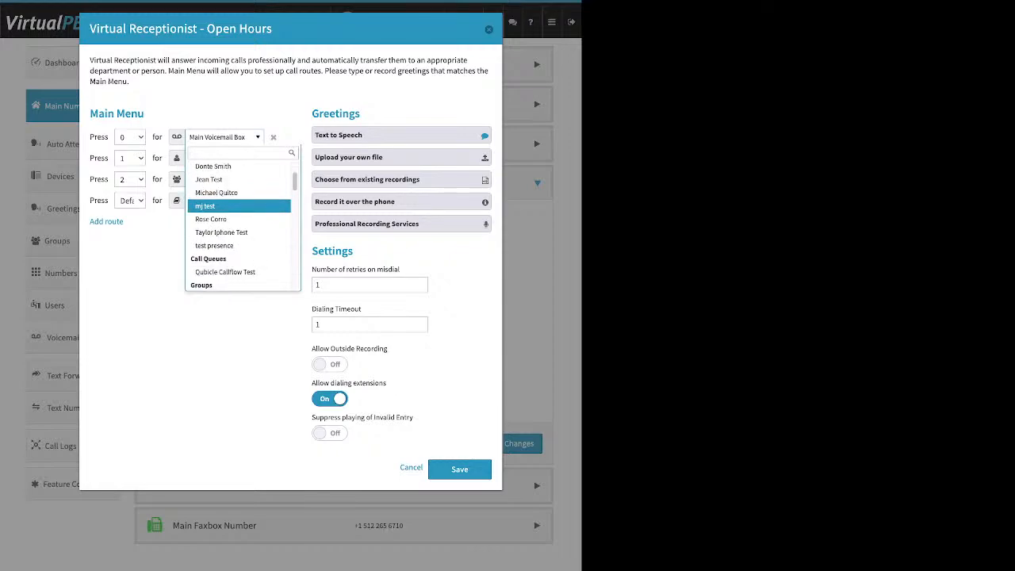
{"action": "scroll", "coordinate": [237, 222], "scroll_direction": "down", "scroll_amount": 3}
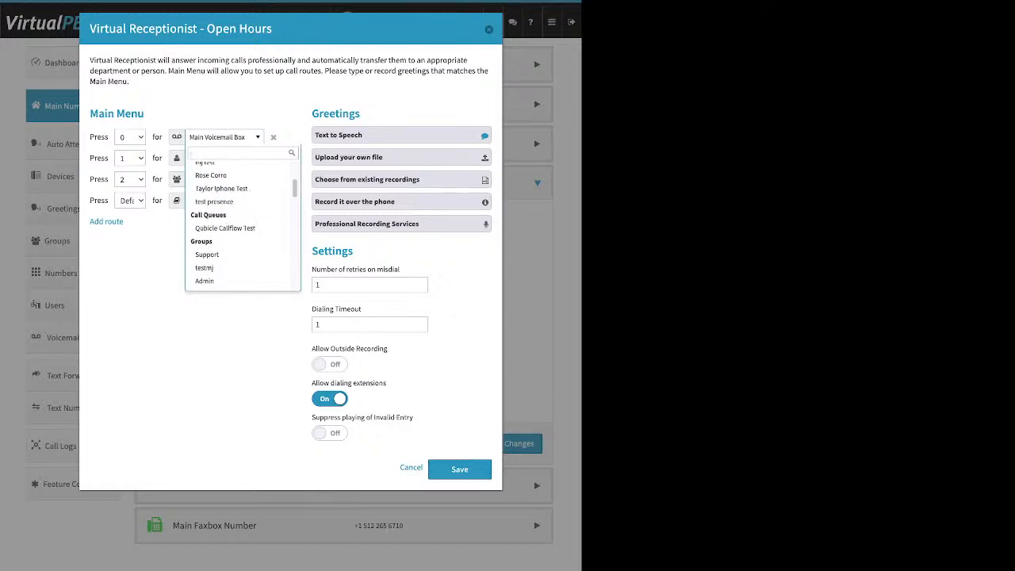
{"action": "scroll", "coordinate": [237, 222], "scroll_direction": "down", "scroll_amount": 3}
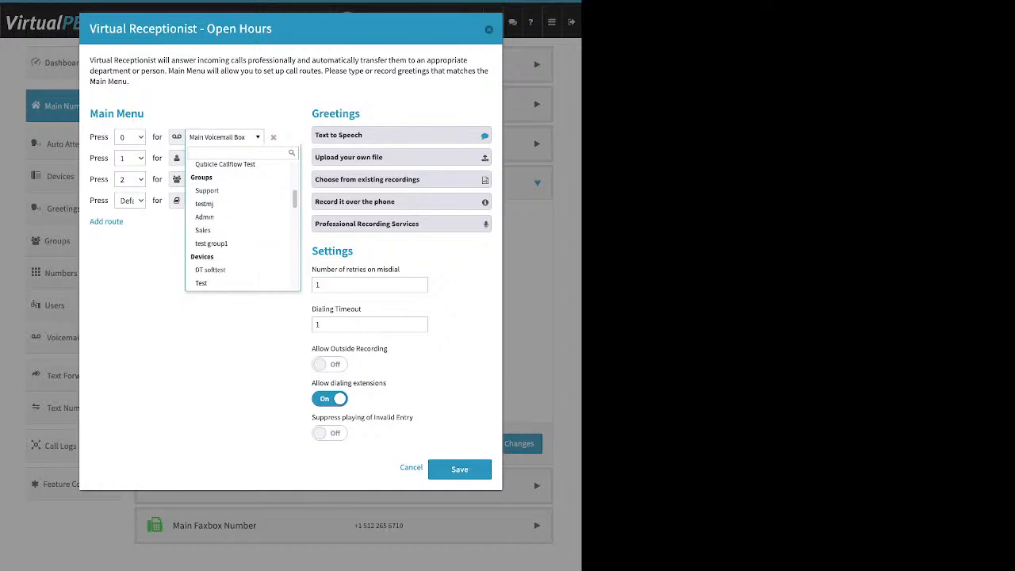
{"action": "scroll", "coordinate": [238, 218], "scroll_direction": "down", "scroll_amount": 6}
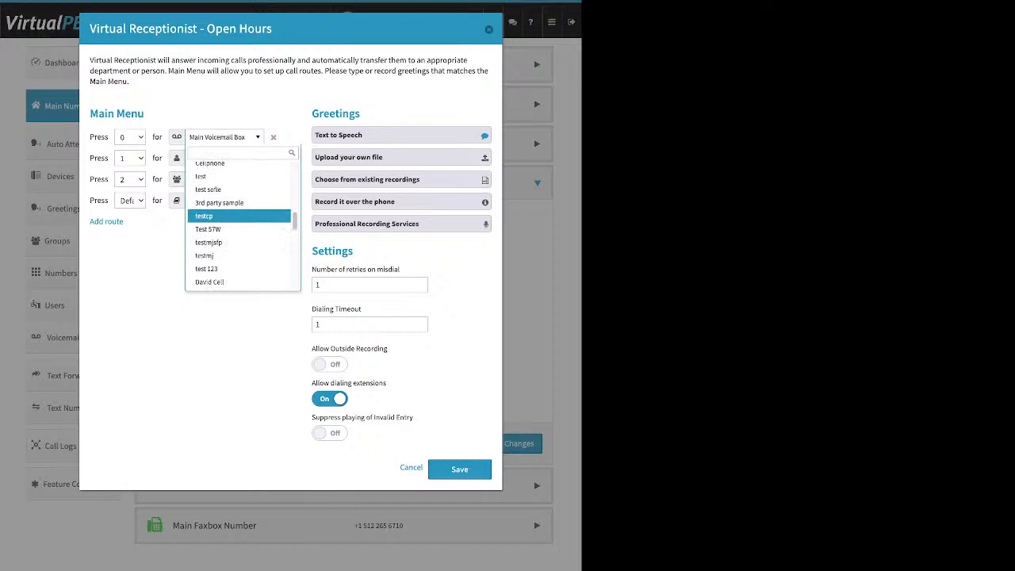
{"action": "scroll", "coordinate": [238, 218], "scroll_direction": "down", "scroll_amount": 2}
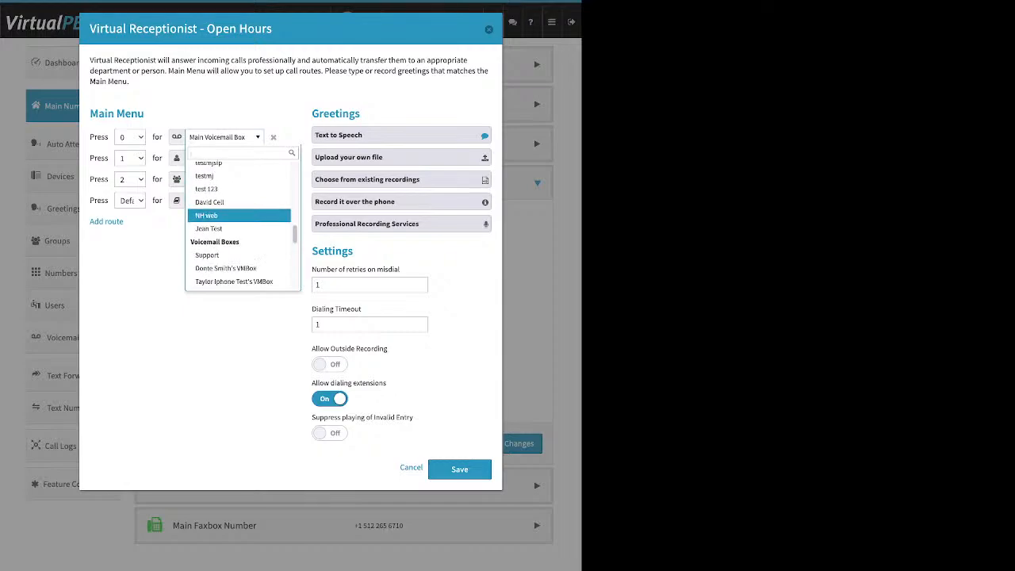
{"action": "scroll", "coordinate": [238, 218], "scroll_direction": "down", "scroll_amount": 1}
{"action": "scroll", "coordinate": [238, 218], "scroll_direction": "down", "scroll_amount": 3}
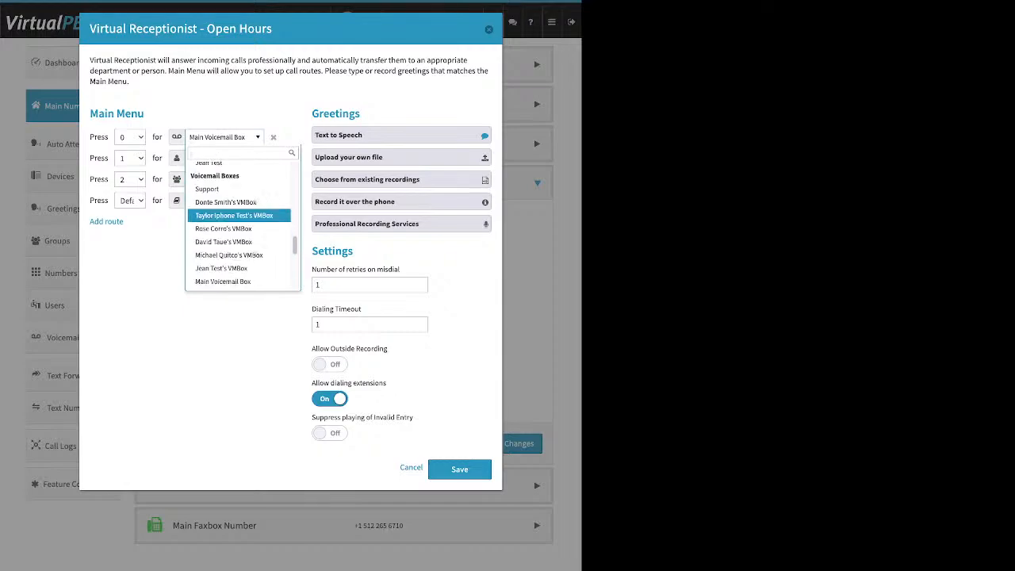
{"action": "scroll", "coordinate": [238, 216], "scroll_direction": "down", "scroll_amount": 2}
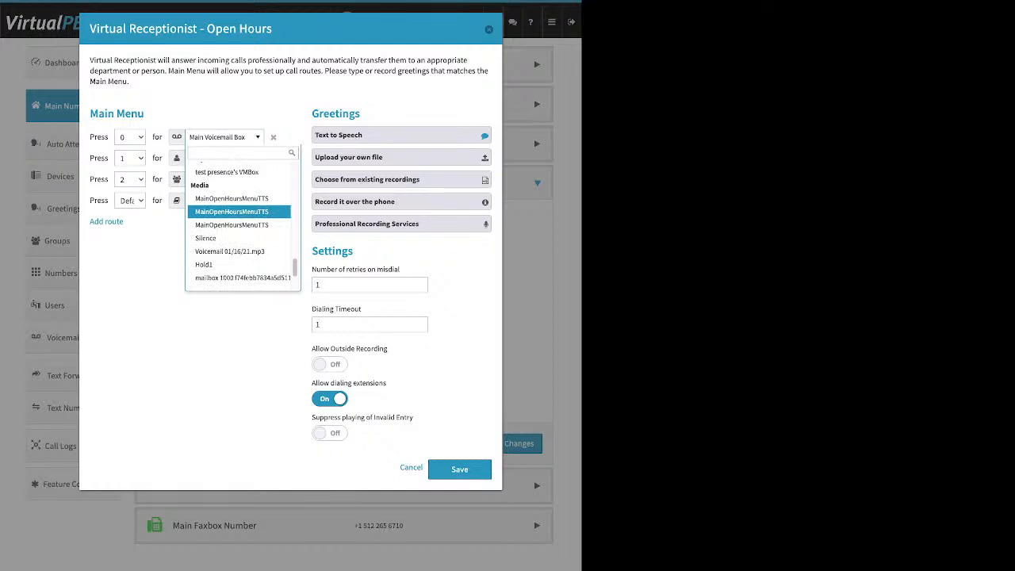
{"action": "scroll", "coordinate": [238, 211], "scroll_direction": "down", "scroll_amount": 1}
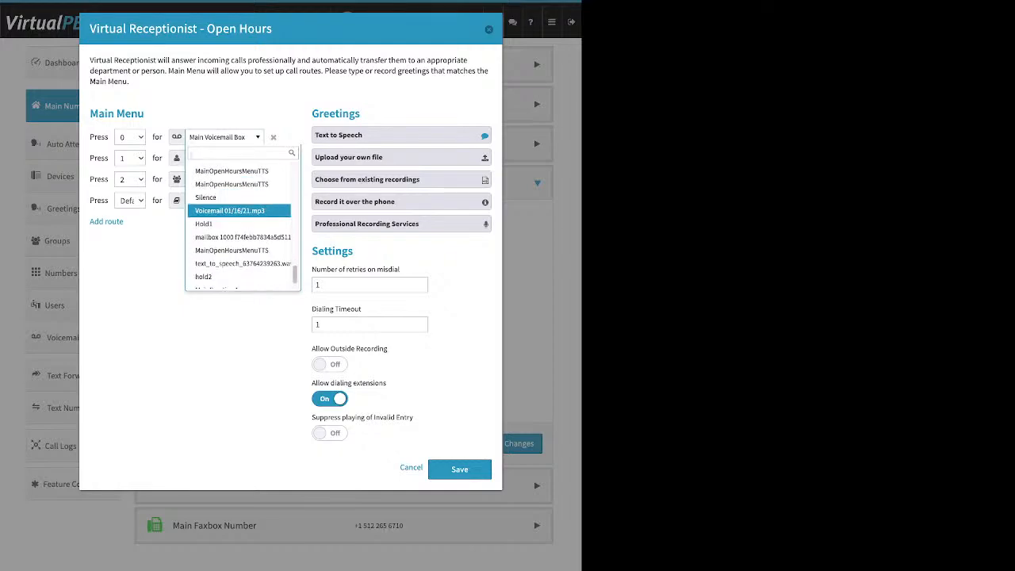
{"action": "scroll", "coordinate": [238, 214], "scroll_direction": "down", "scroll_amount": 1}
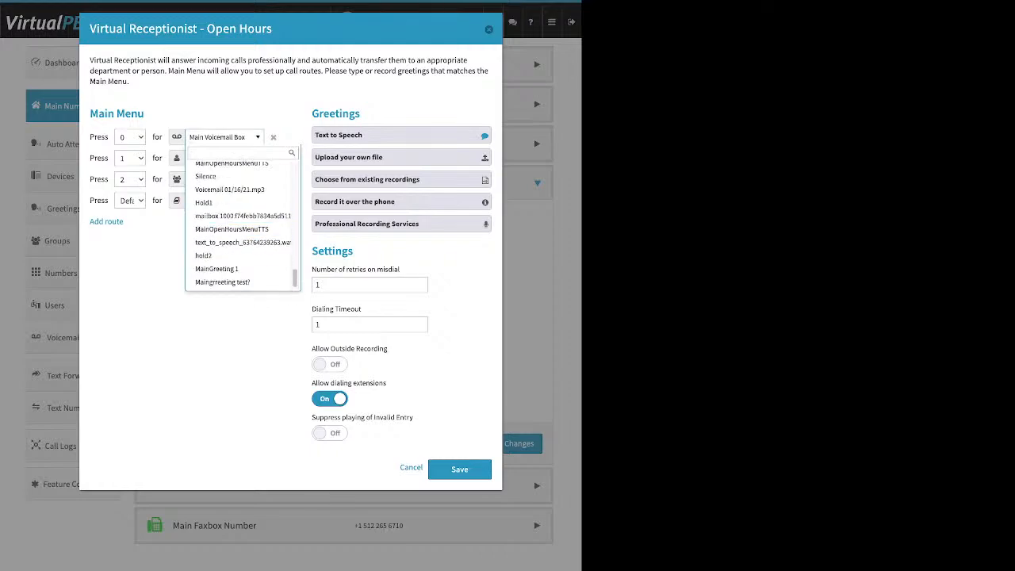
{"action": "key", "text": "Escape"}
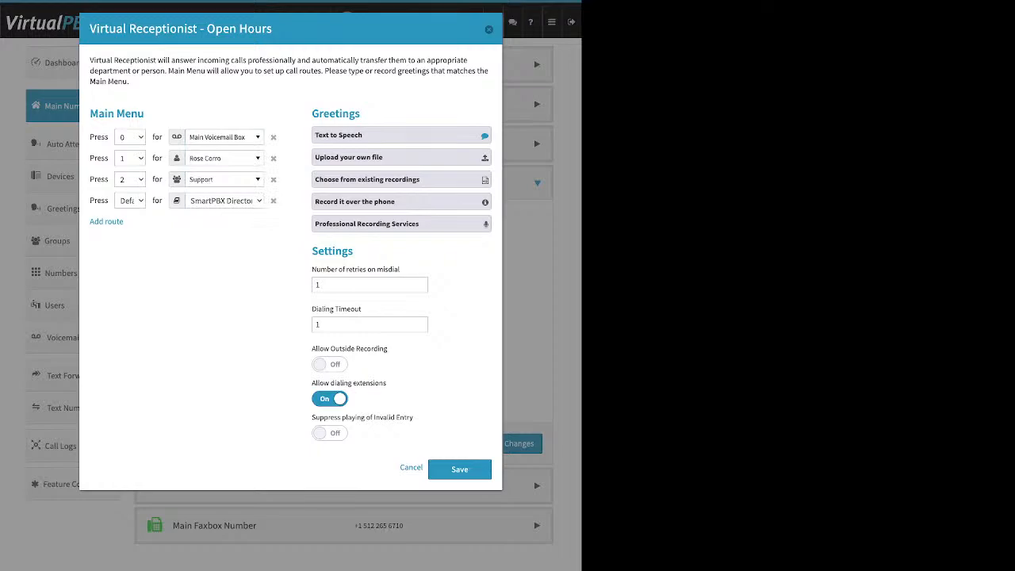
Step: Expand the Text to Speech greeting to show its 'test test test…' message
{"action": "left_click_drag", "start_coordinate": [361, 114], "coordinate": [310, 114]}
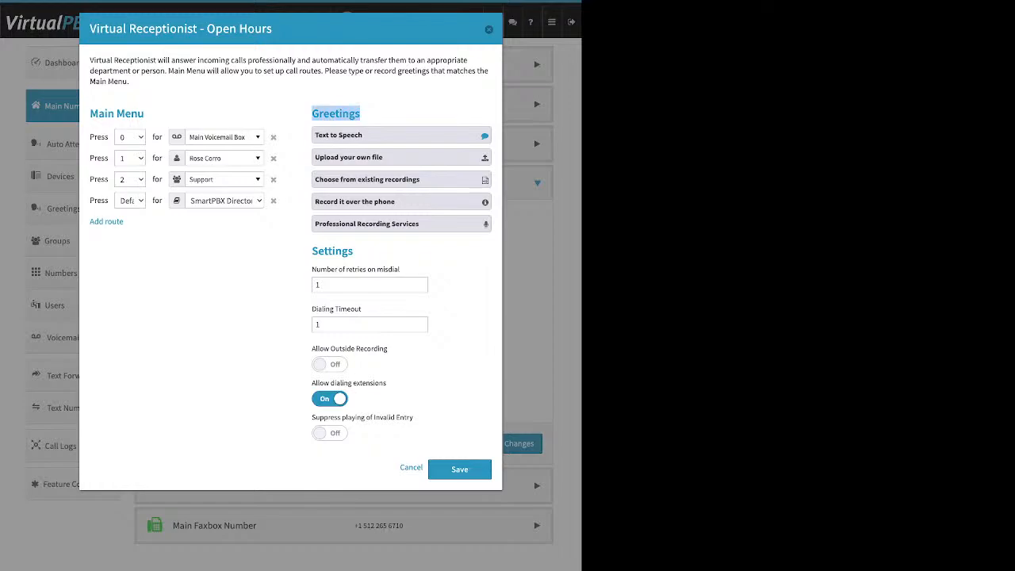
{"action": "left_click", "coordinate": [401, 135]}
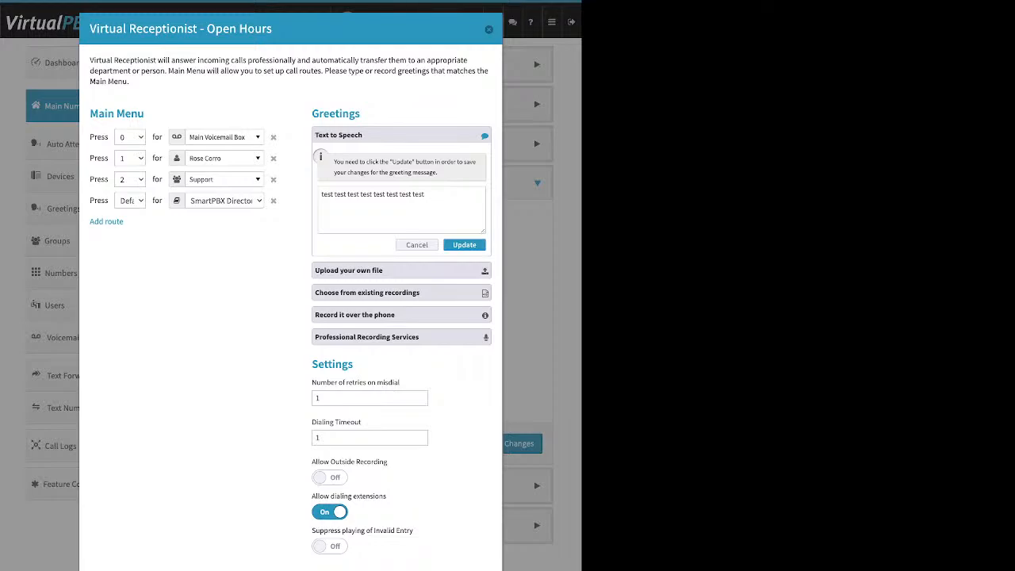
Step: Reopen the Open Hours dialog and show the upload, existing-recording and record-over-the-phone greeting options
{"action": "left_click", "coordinate": [488, 29]}
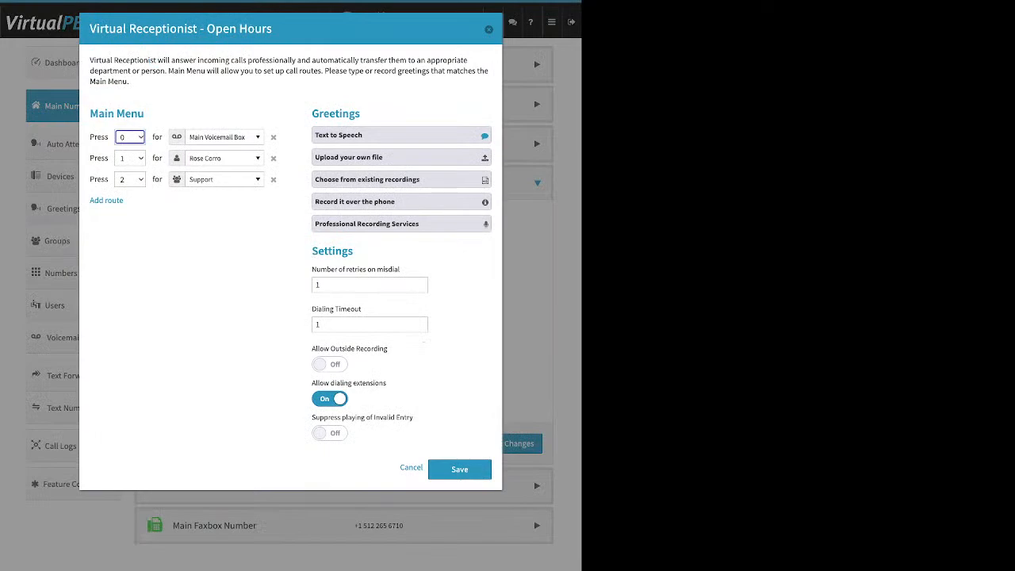
{"action": "left_click", "coordinate": [401, 157]}
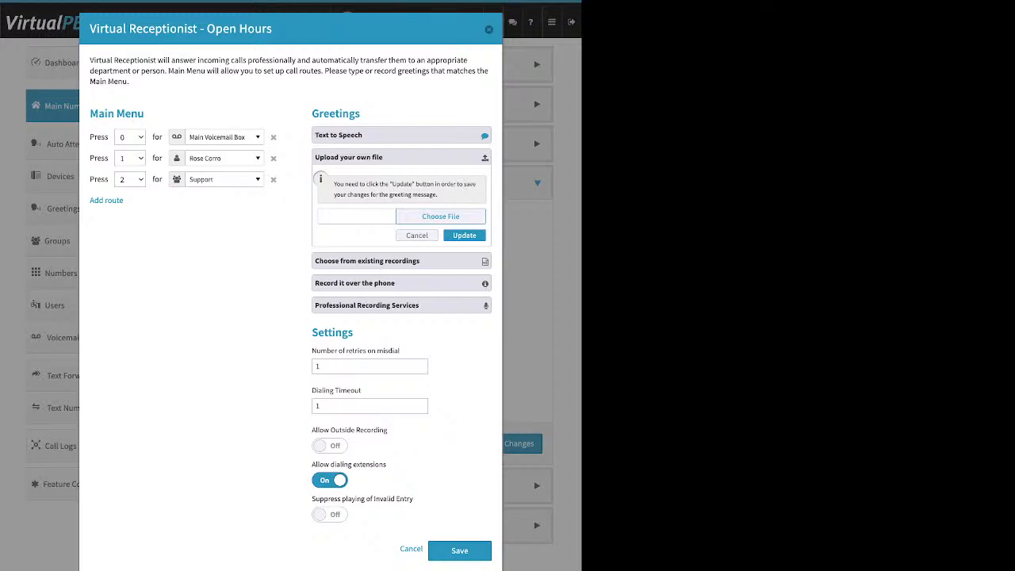
{"action": "left_click", "coordinate": [367, 260]}
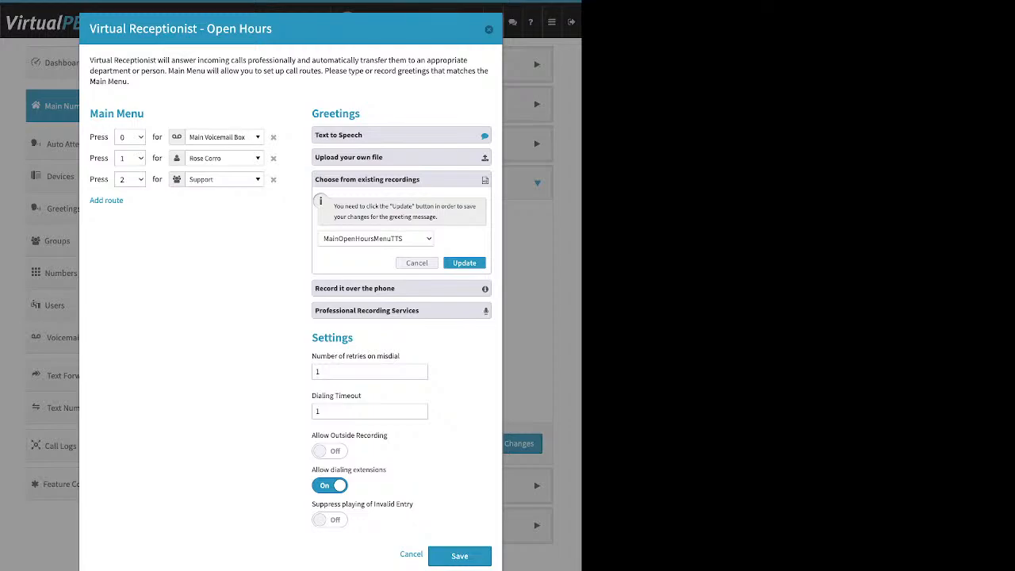
{"action": "left_click", "coordinate": [381, 289]}
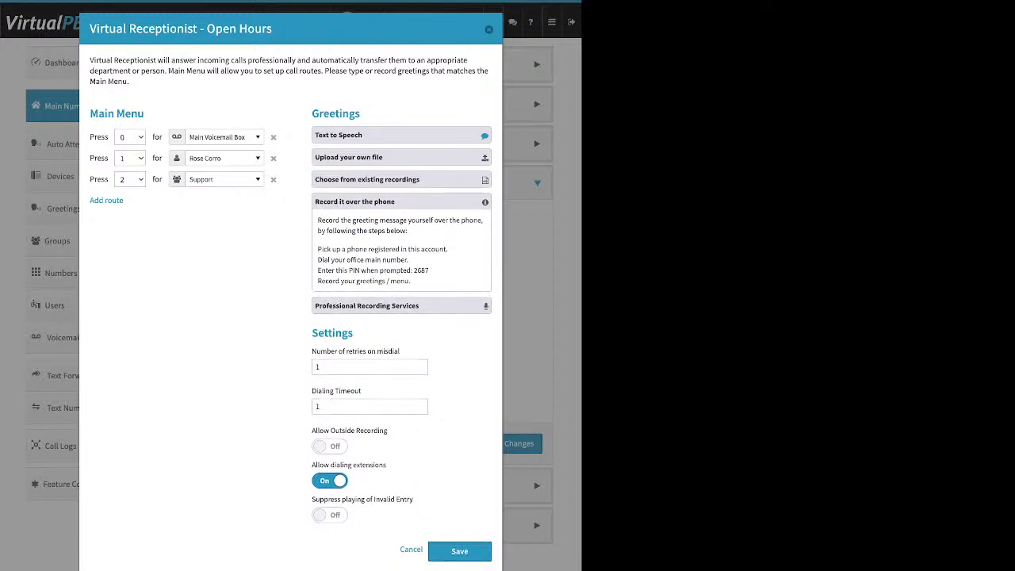
{"action": "left_click_drag", "start_coordinate": [449, 249], "coordinate": [317, 249]}
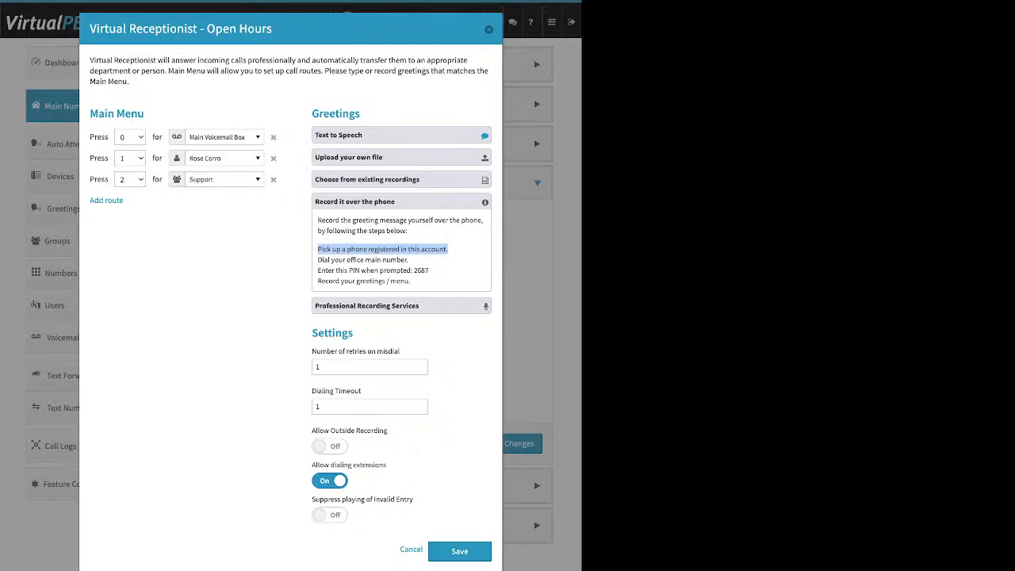
Step: Turn on Allow Outside Recording and show Professional Recording Services pricing from $50 per greeting
{"action": "double_click", "coordinate": [332, 333]}
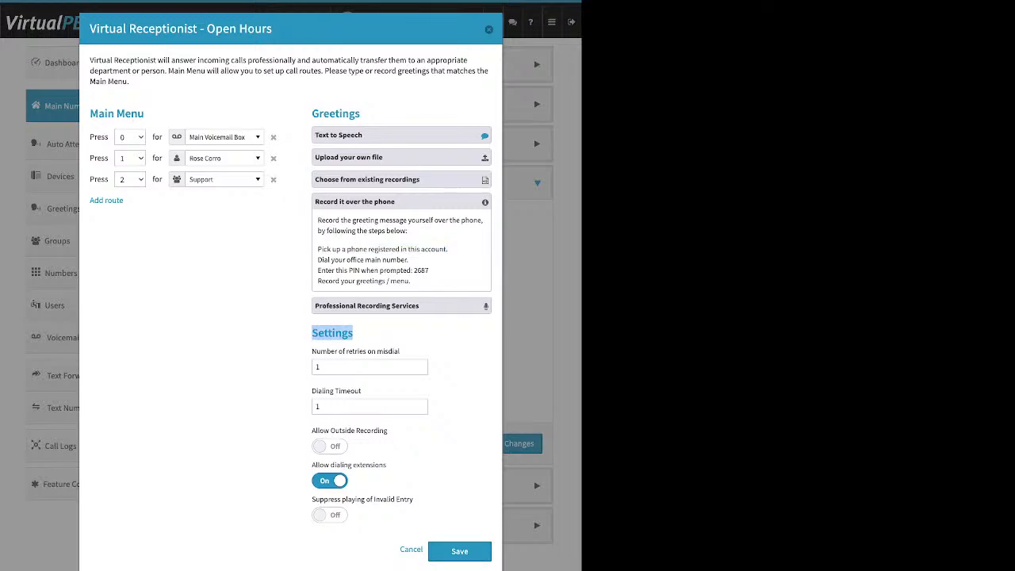
{"action": "left_click_drag", "start_coordinate": [388, 431], "coordinate": [312, 431]}
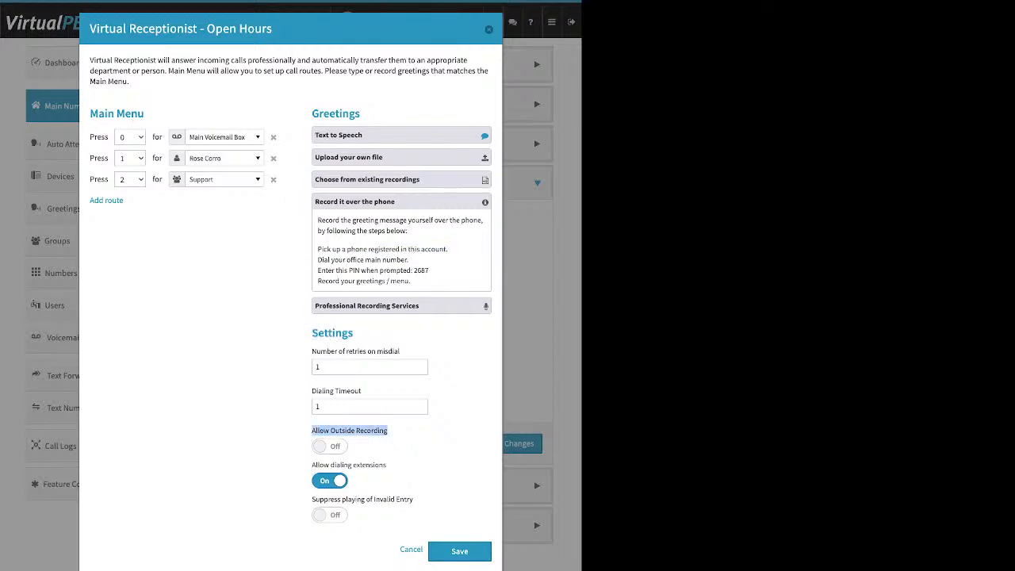
{"action": "left_click", "coordinate": [330, 446]}
{"action": "left_click", "coordinate": [389, 463]}
{"action": "left_click_drag", "start_coordinate": [429, 270], "coordinate": [413, 271]}
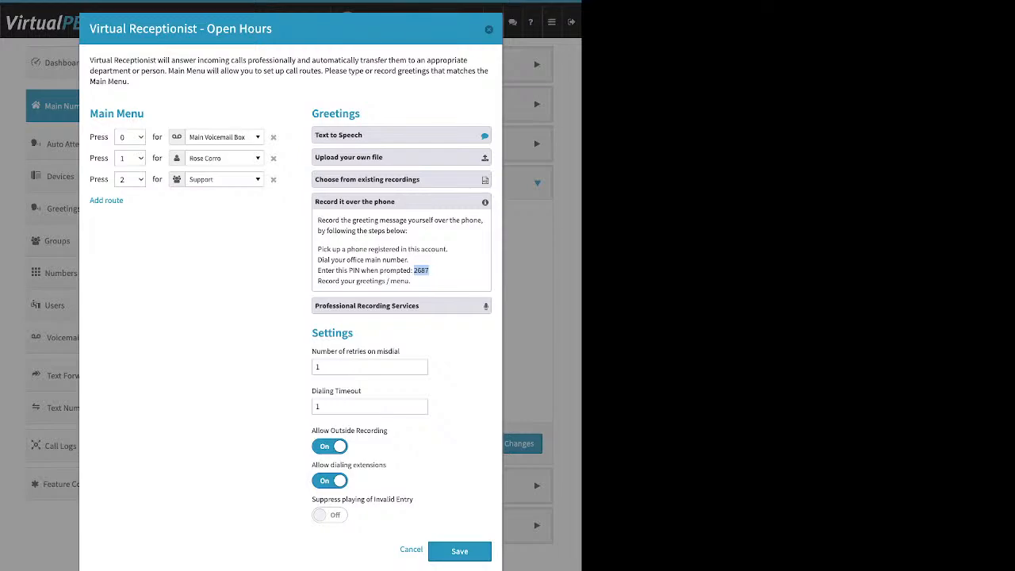
{"action": "left_click", "coordinate": [401, 202]}
{"action": "left_click", "coordinate": [401, 223]}
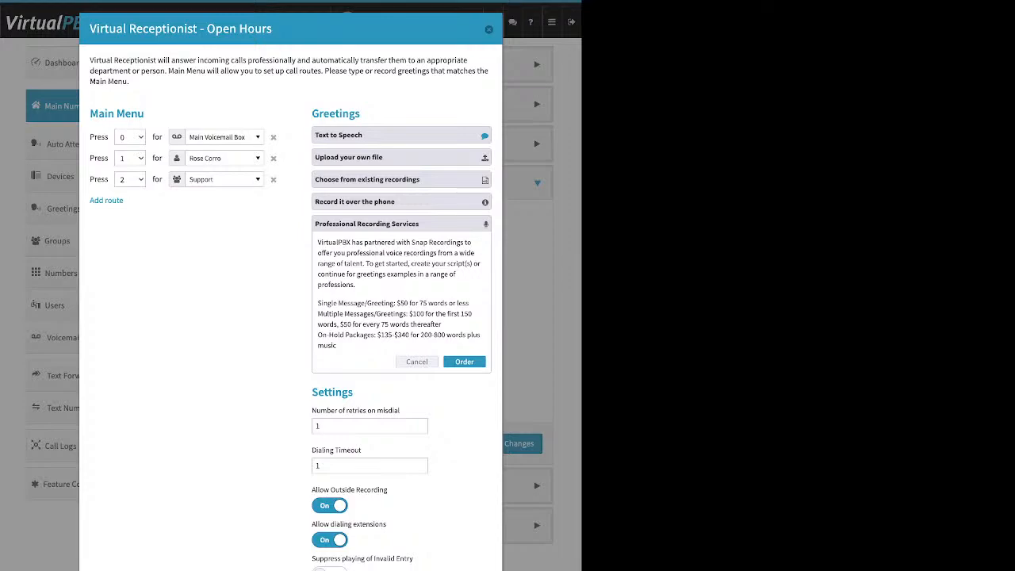
Step: Collapse the greeting options and select the Number of retries on misdial value of 1
{"action": "left_click", "coordinate": [401, 180]}
{"action": "left_click", "coordinate": [401, 157]}
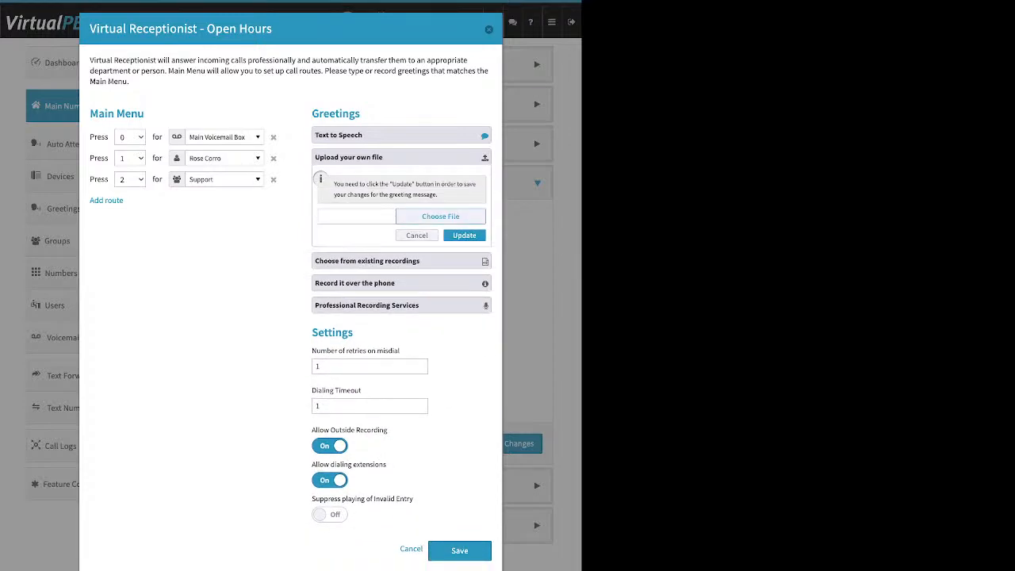
{"action": "left_click", "coordinate": [401, 157]}
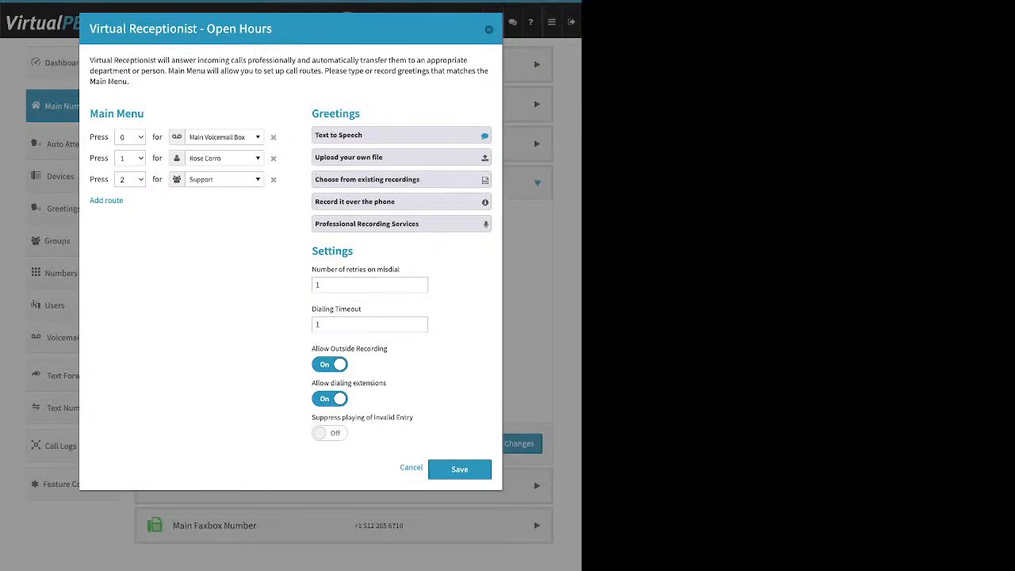
{"action": "left_click_drag", "start_coordinate": [312, 269], "coordinate": [394, 270]}
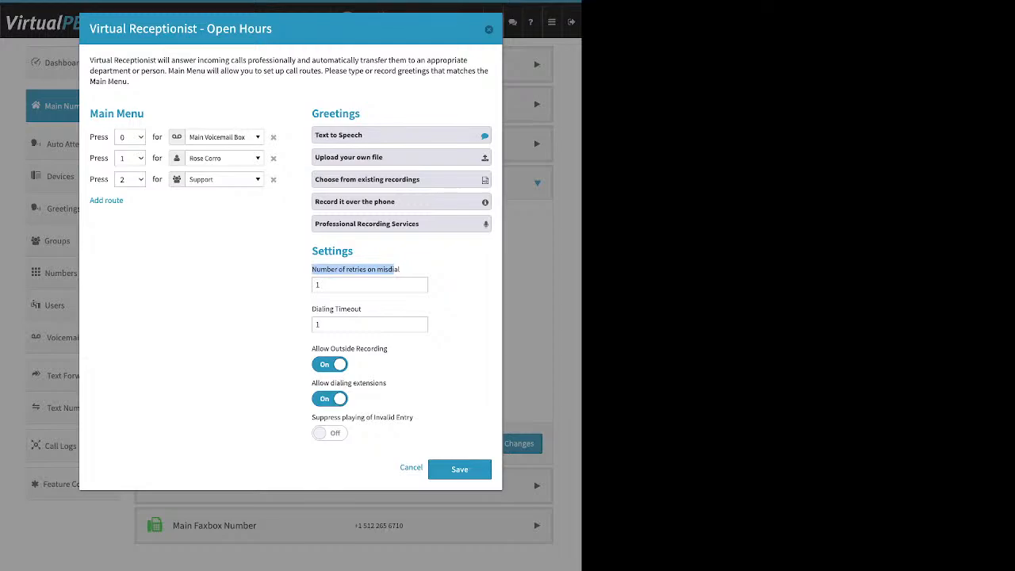
{"action": "double_click", "coordinate": [318, 285]}
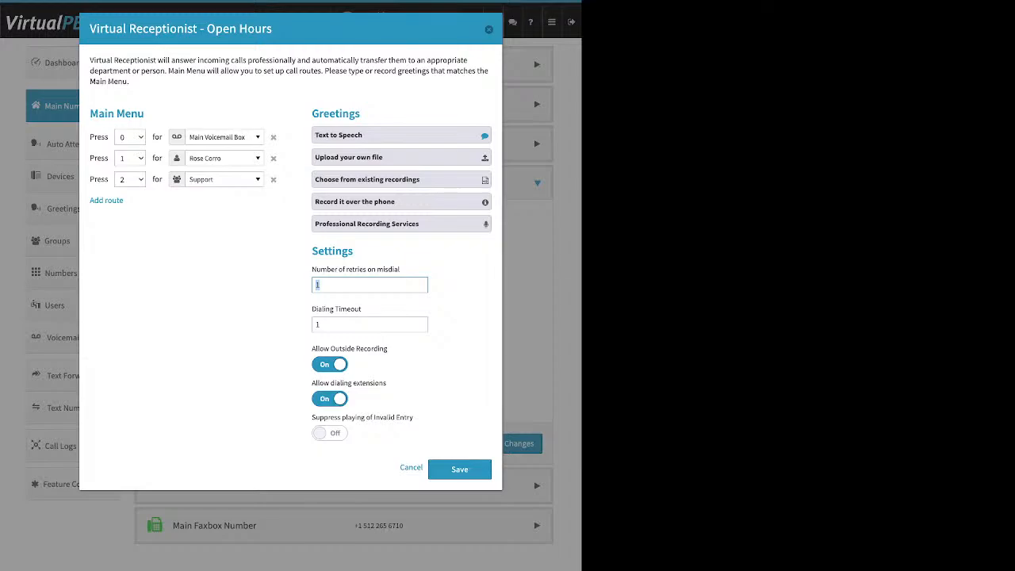
Step: Add and remove a Default route to the SmartPBX Directory, then set Dialing Timeout to 4
{"action": "left_click", "coordinate": [106, 200]}
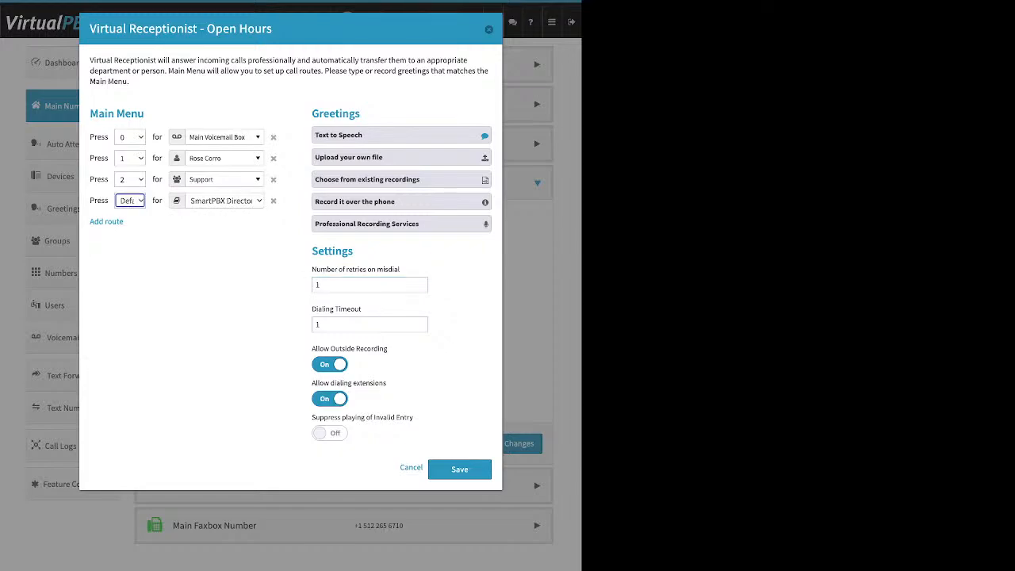
{"action": "left_click", "coordinate": [273, 201]}
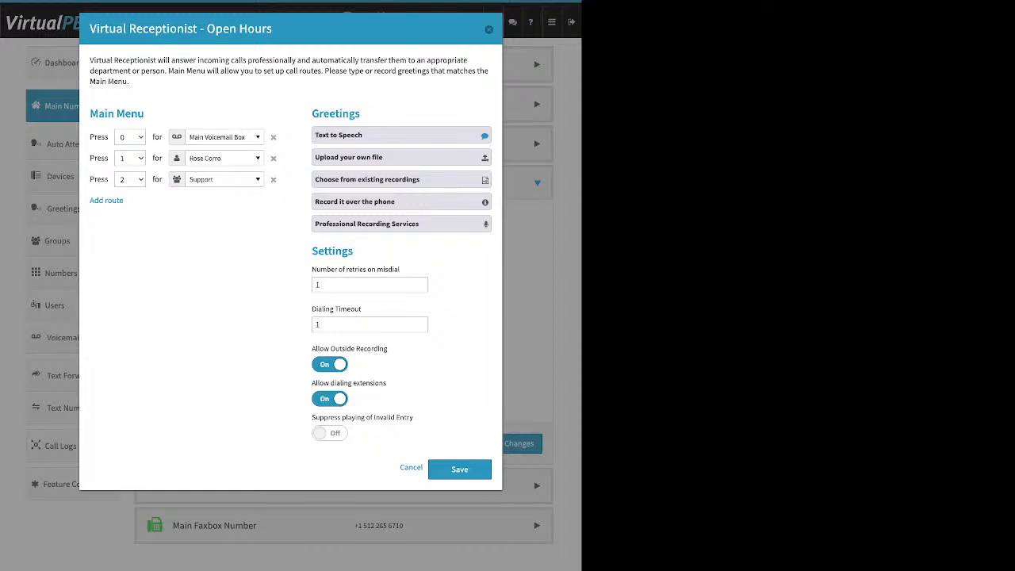
{"action": "left_click_drag", "start_coordinate": [362, 310], "coordinate": [312, 310]}
{"action": "left_click", "coordinate": [317, 324]}
{"action": "key", "text": "BackSpace"}
{"action": "type", "text": "4"}
Step: Turn outside recording off, keep extension dialing allowed, and switch on Suppress playing of Invalid Entry
{"action": "left_click", "coordinate": [330, 364]}
{"action": "left_click_drag", "start_coordinate": [311, 383], "coordinate": [387, 383]}
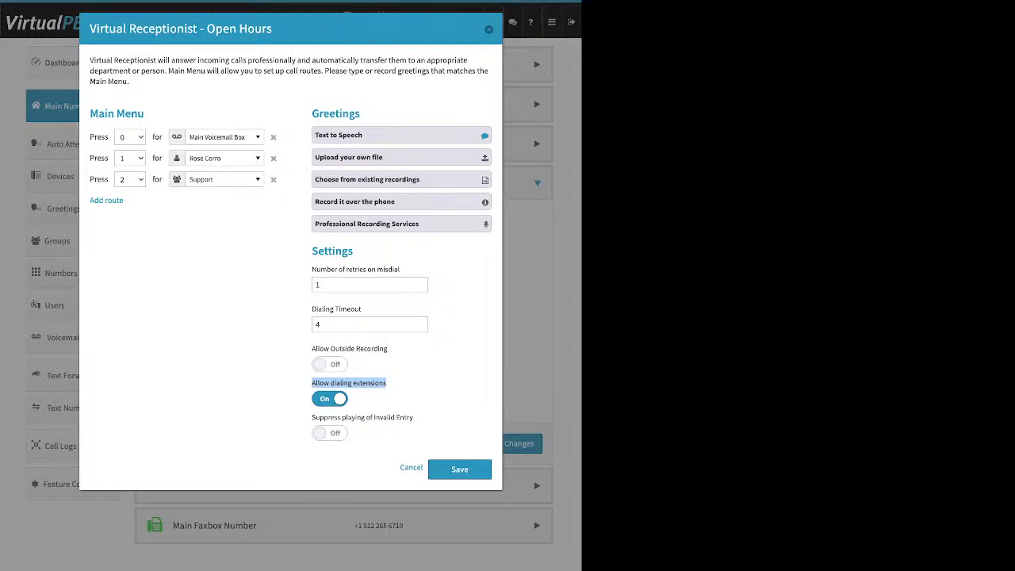
{"action": "left_click", "coordinate": [330, 399]}
{"action": "left_click", "coordinate": [330, 398]}
{"action": "left_click_drag", "start_coordinate": [312, 417], "coordinate": [414, 418]}
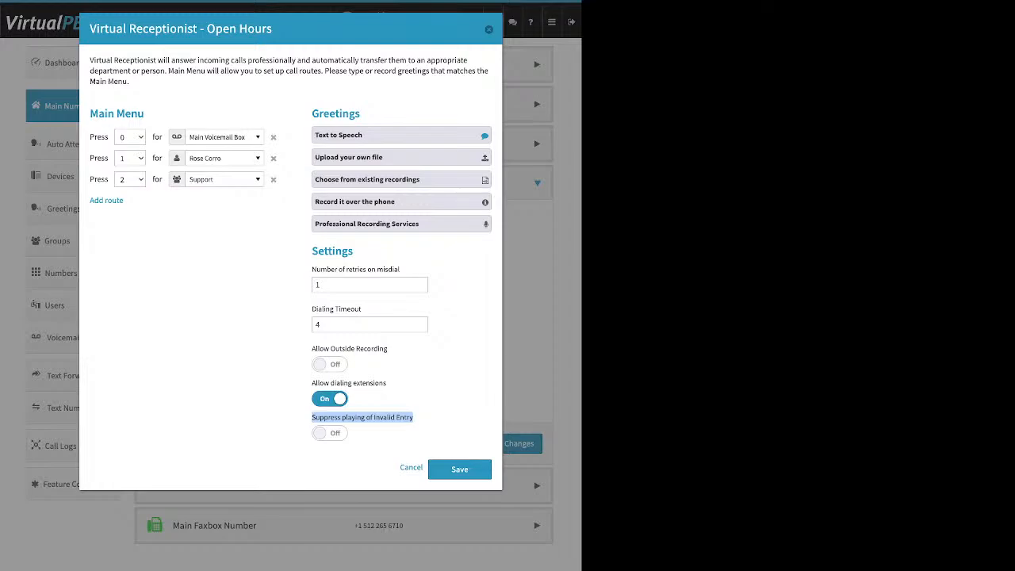
{"action": "left_click", "coordinate": [329, 433]}
{"action": "left_click_drag", "start_coordinate": [146, 113], "coordinate": [105, 114]}
{"action": "left_click_drag", "start_coordinate": [361, 113], "coordinate": [305, 114]}
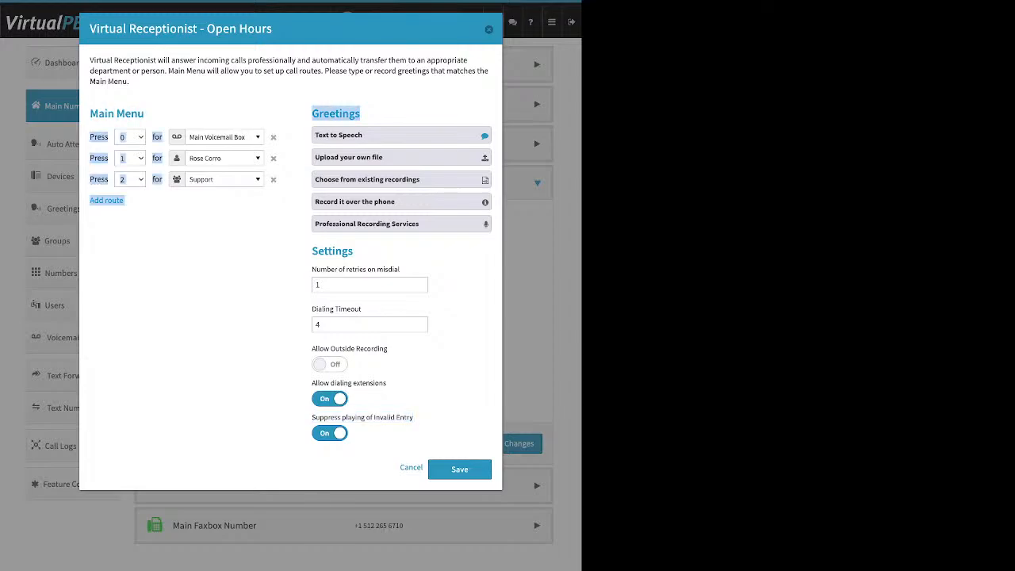
{"action": "left_click", "coordinate": [305, 113]}
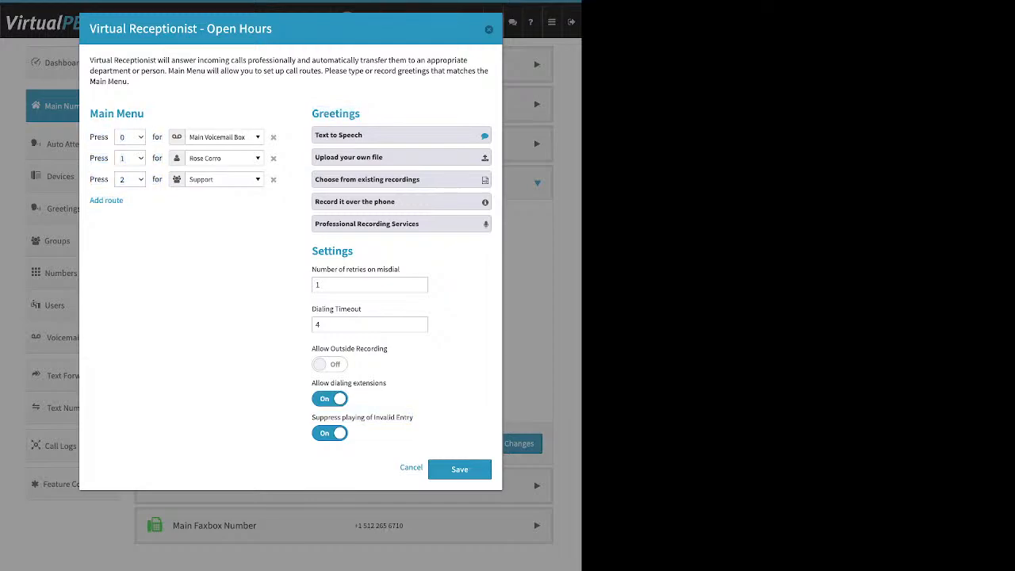
{"action": "double_click", "coordinate": [332, 250]}
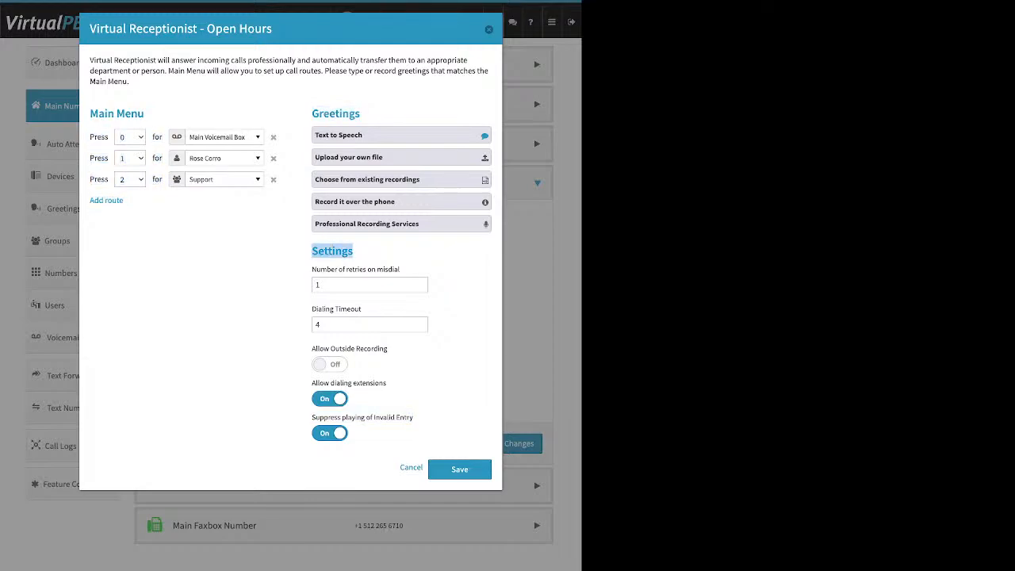
Step: Save the Open Hours call strategy, then review the After Hours routing, leaving Support chosen
{"action": "left_click", "coordinate": [459, 469]}
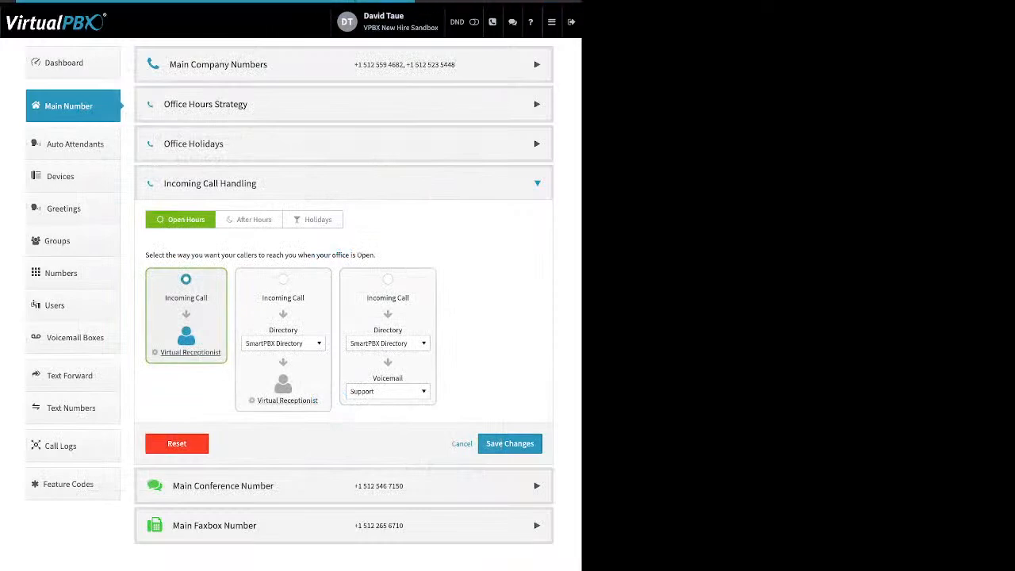
{"action": "left_click", "coordinate": [510, 443]}
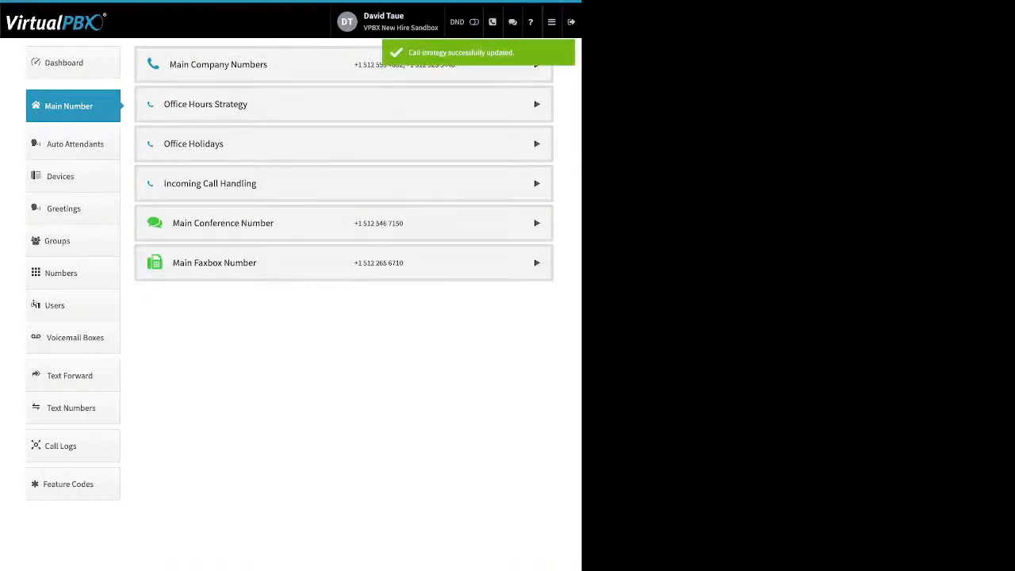
{"action": "left_click", "coordinate": [343, 183]}
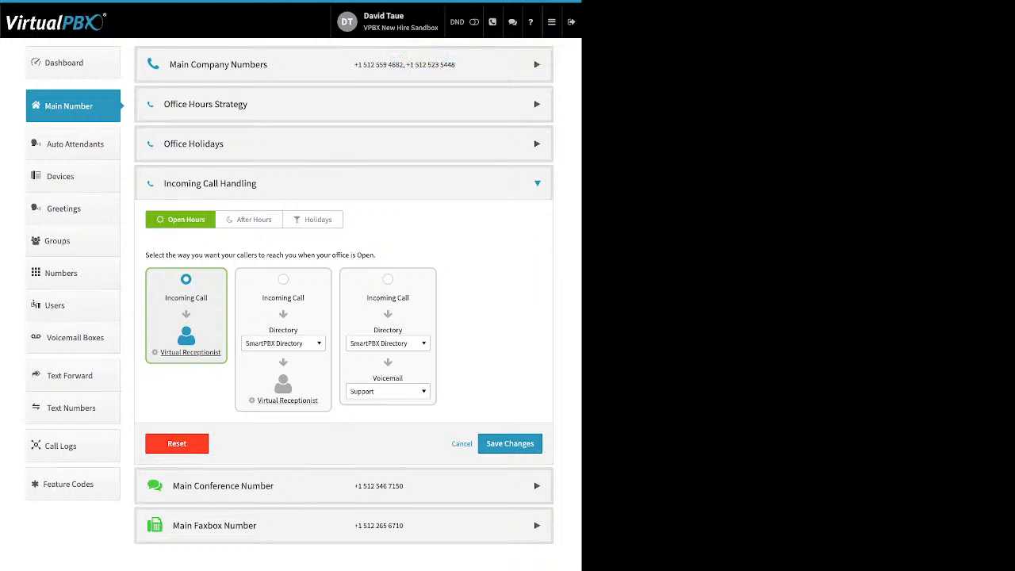
{"action": "left_click", "coordinate": [249, 220]}
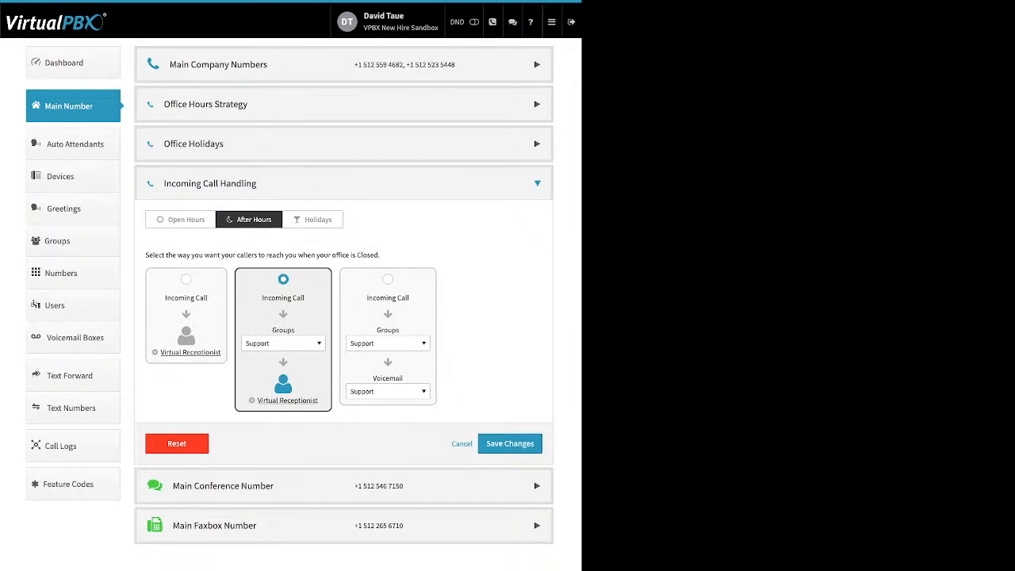
{"action": "left_click", "coordinate": [283, 343]}
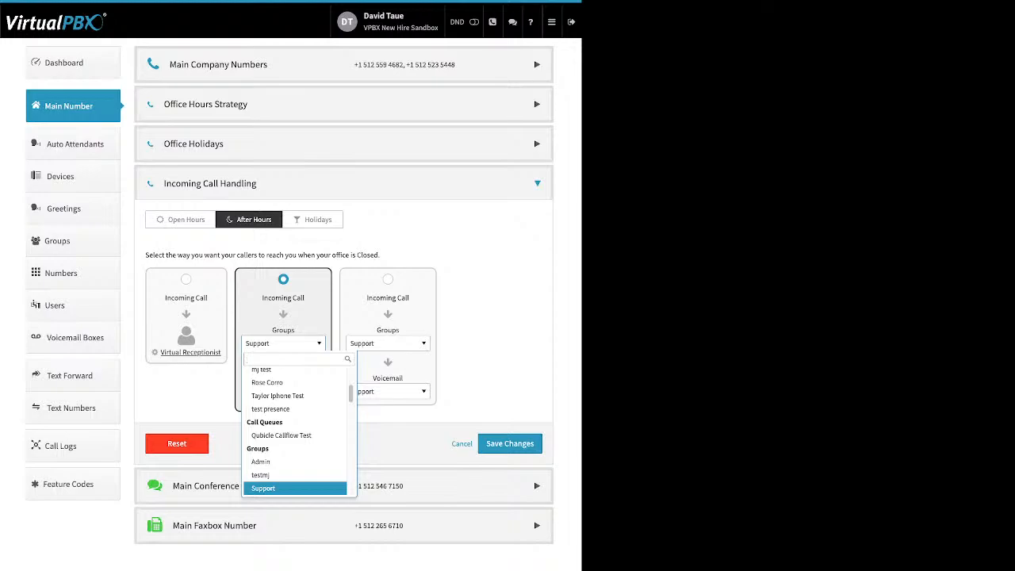
{"action": "key", "text": "Escape"}
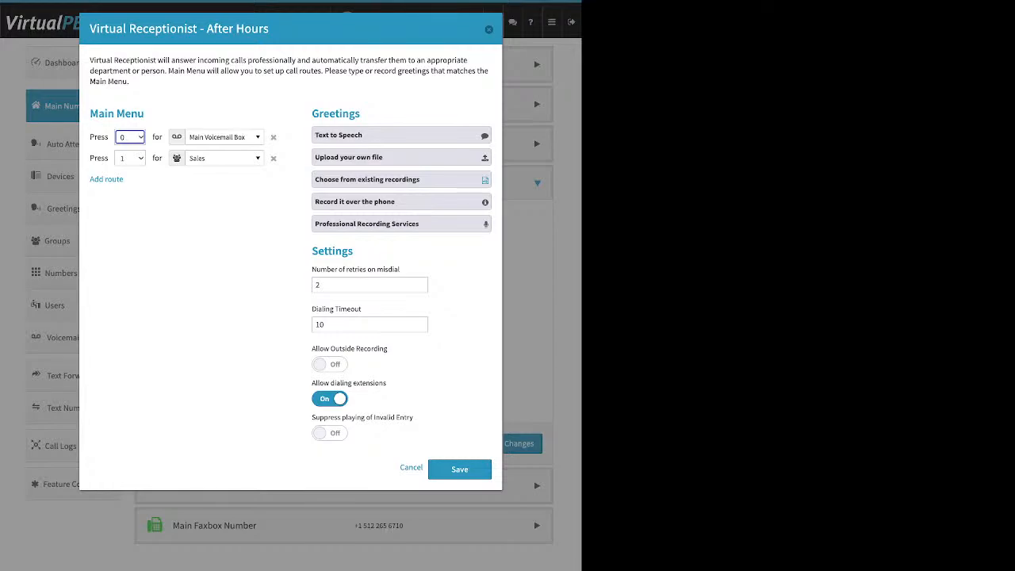
{"action": "left_click", "coordinate": [489, 29]}
Step: Save Holidays calls as Skip to Voicemail to Main Voicemail Box, then expand Main Conference Number
{"action": "left_click", "coordinate": [313, 220]}
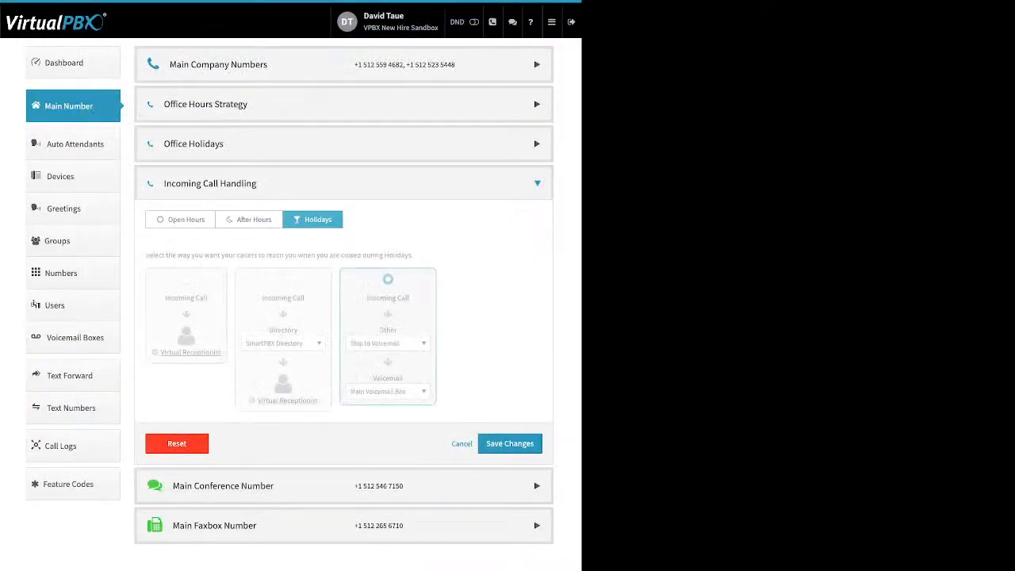
{"action": "left_click", "coordinate": [388, 343]}
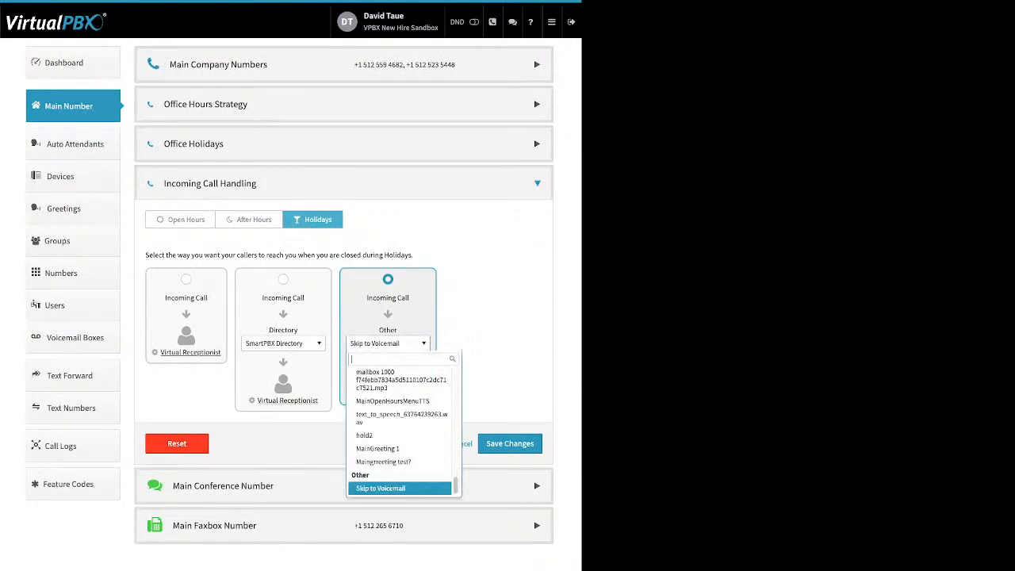
{"action": "scroll", "coordinate": [401, 432], "scroll_direction": "up", "scroll_amount": 10}
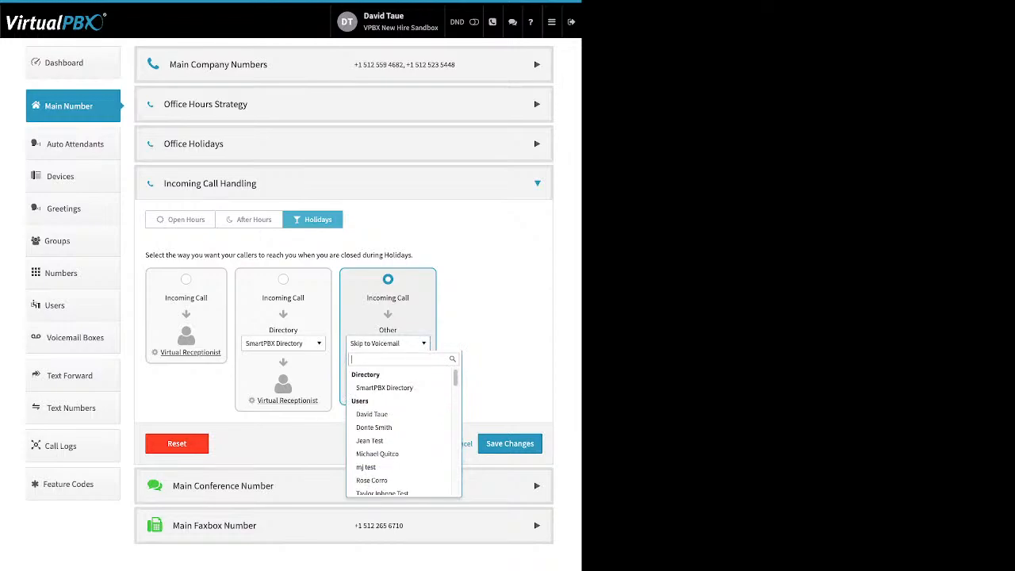
{"action": "key", "text": "Down"}
{"action": "key", "text": "Down"}
{"action": "key", "text": "Down"}
{"action": "key", "text": "Down"}
{"action": "key", "text": "Down"}
{"action": "key", "text": "Down"}
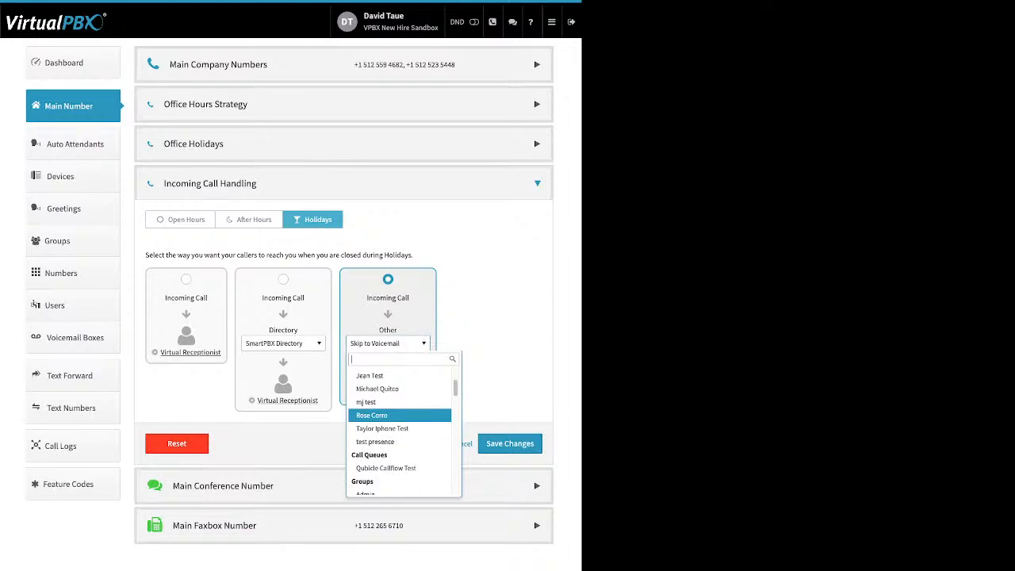
{"action": "scroll", "coordinate": [400, 415], "scroll_direction": "down", "scroll_amount": 1}
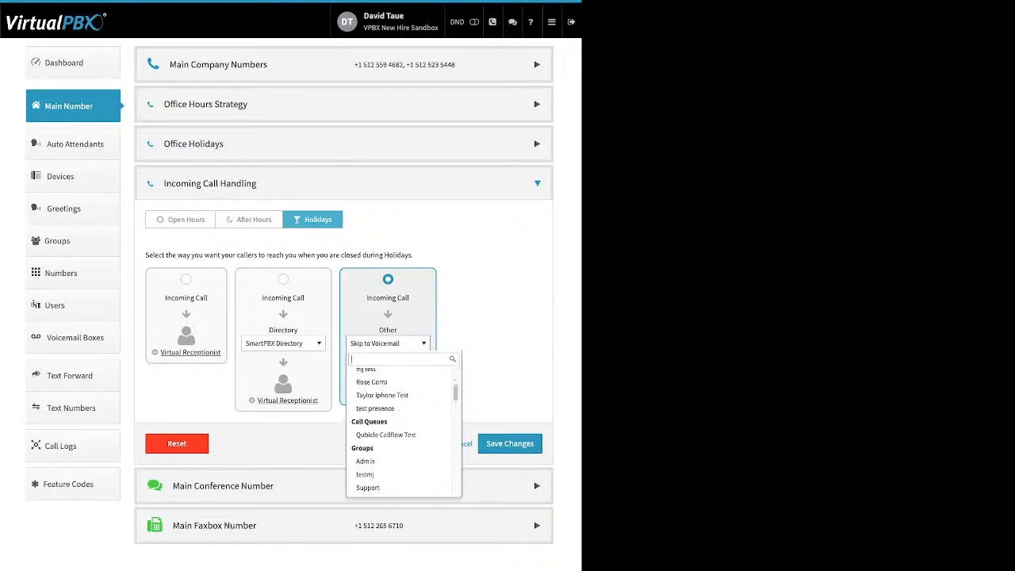
{"action": "key", "text": "Escape"}
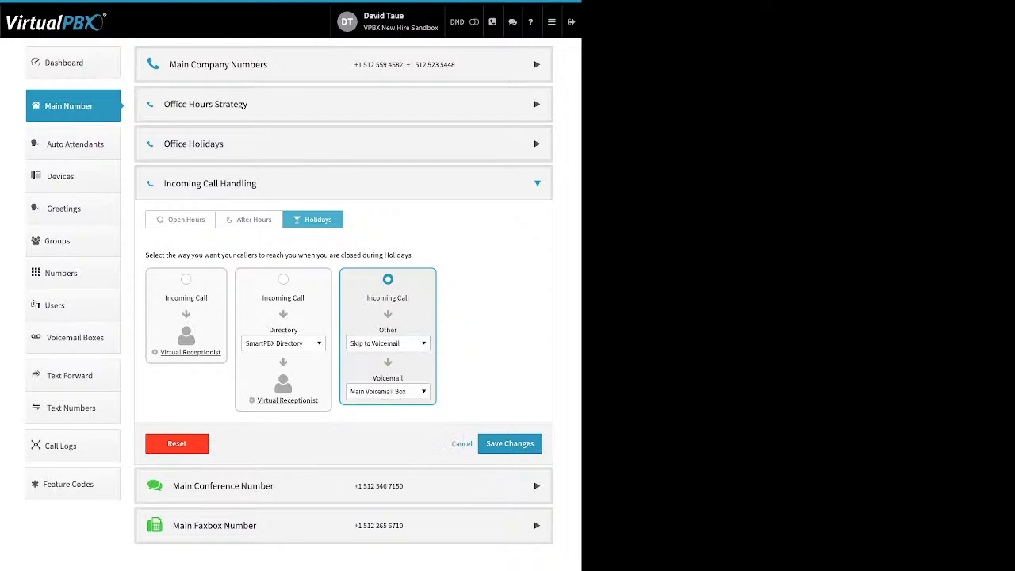
{"action": "left_click", "coordinate": [387, 343]}
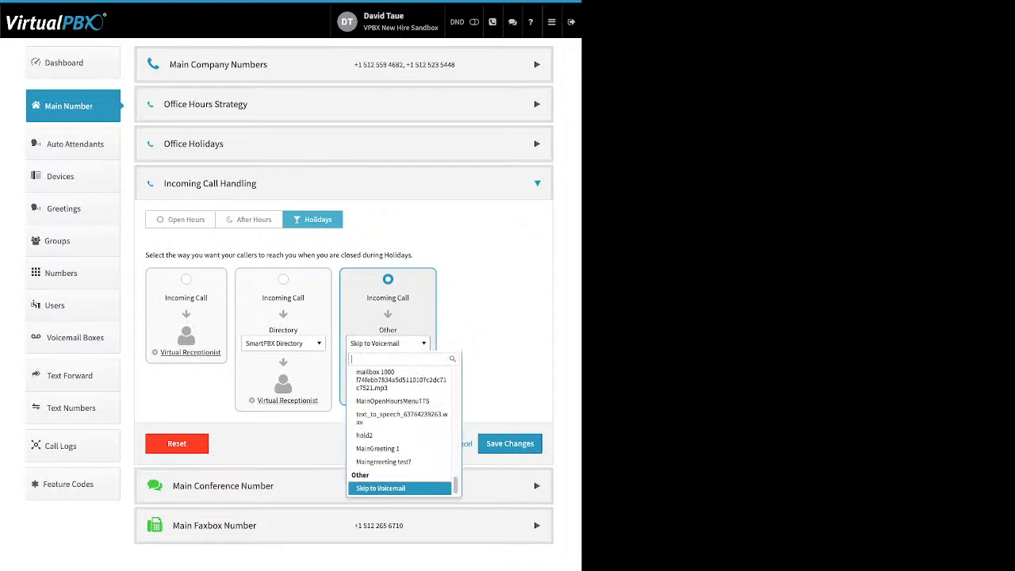
{"action": "left_click", "coordinate": [389, 489]}
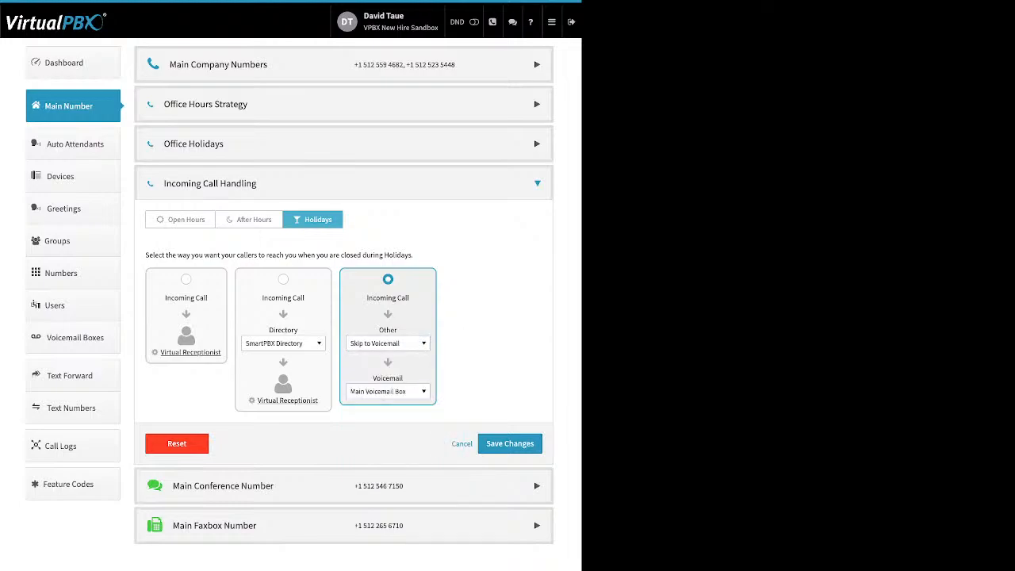
{"action": "left_click", "coordinate": [388, 391]}
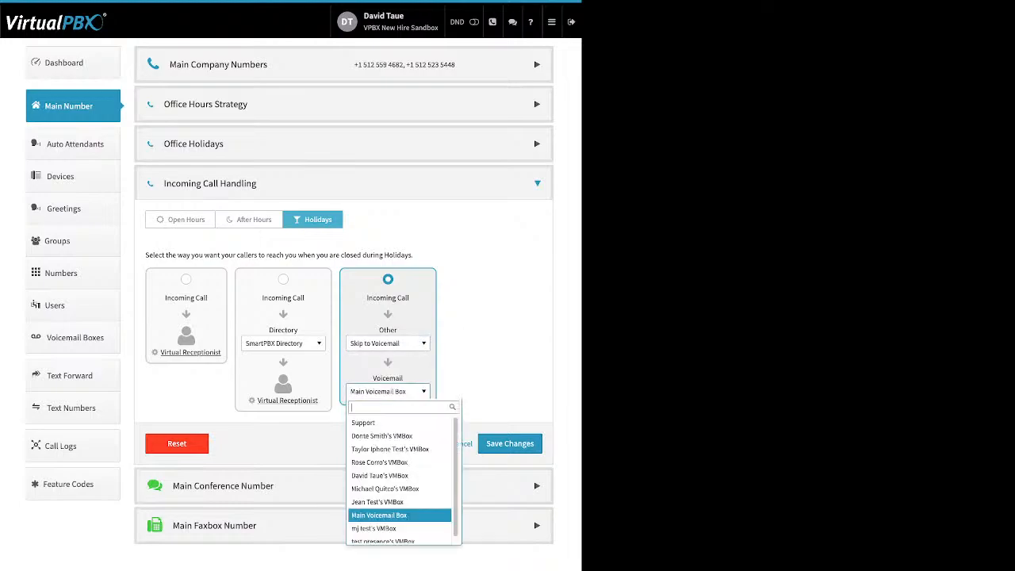
{"action": "left_click", "coordinate": [388, 391]}
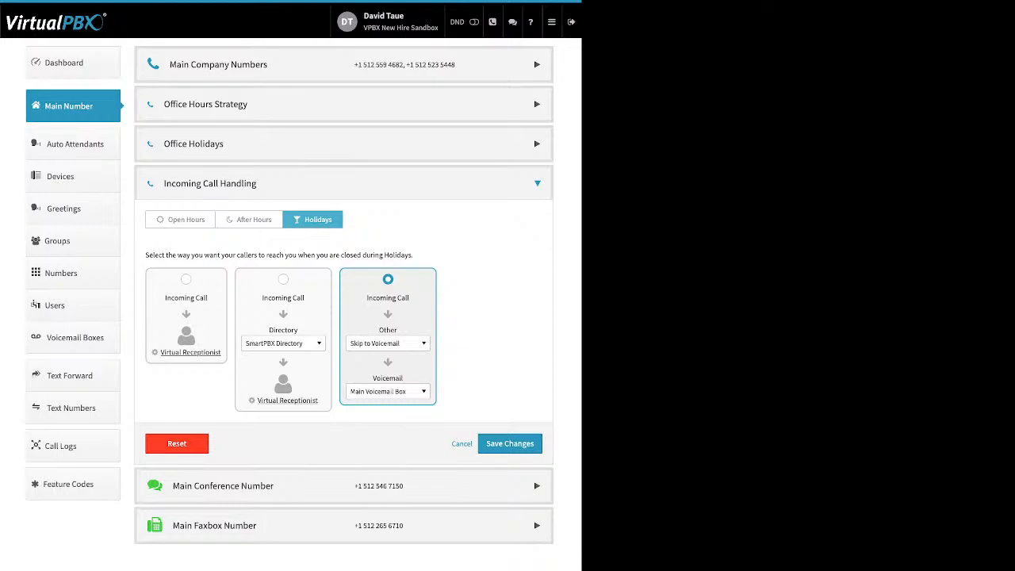
{"action": "left_click", "coordinate": [510, 443]}
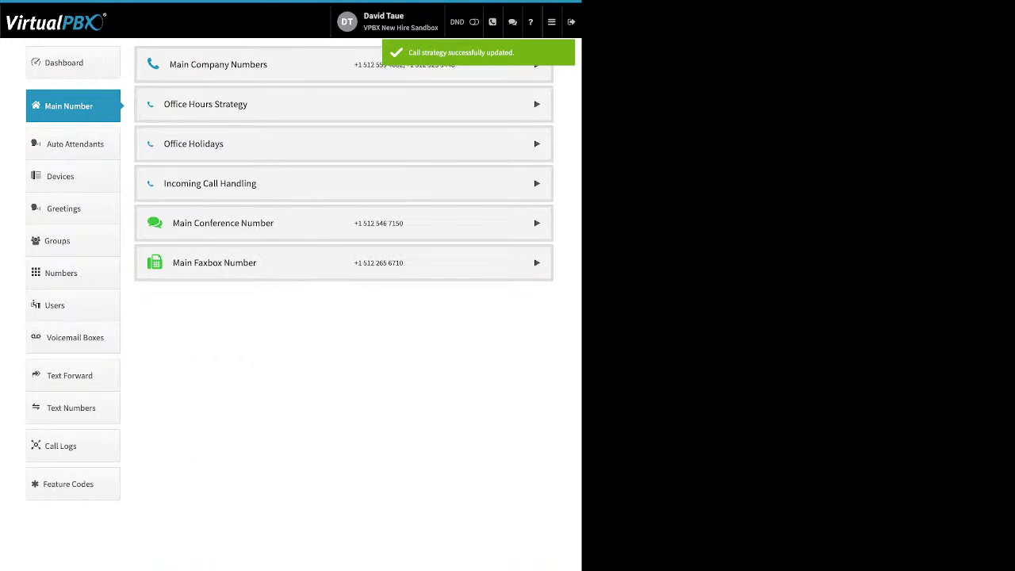
{"action": "left_click", "coordinate": [537, 223]}
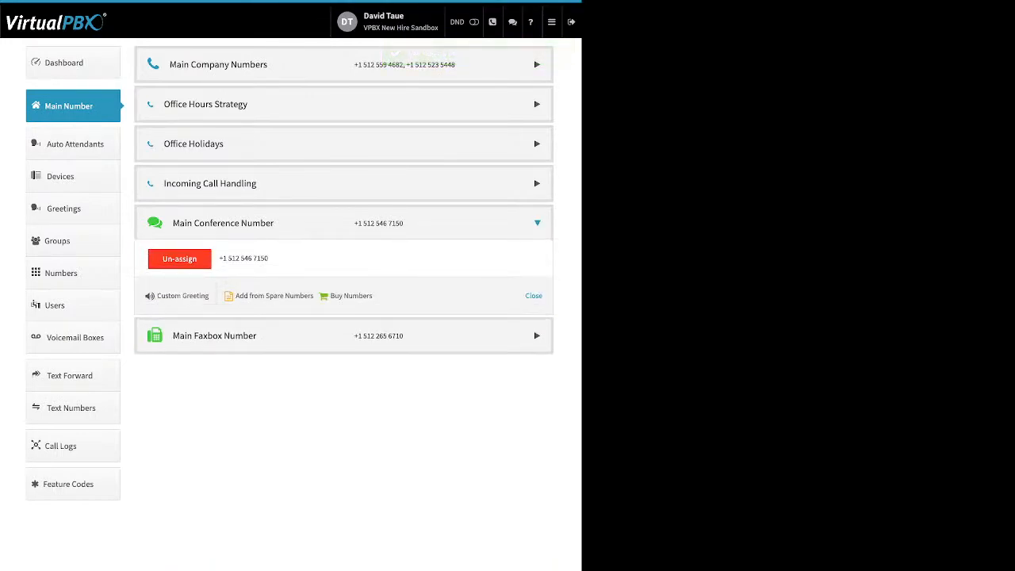
{"action": "left_click_drag", "start_coordinate": [374, 296], "coordinate": [161, 296]}
{"action": "left_click", "coordinate": [179, 296]}
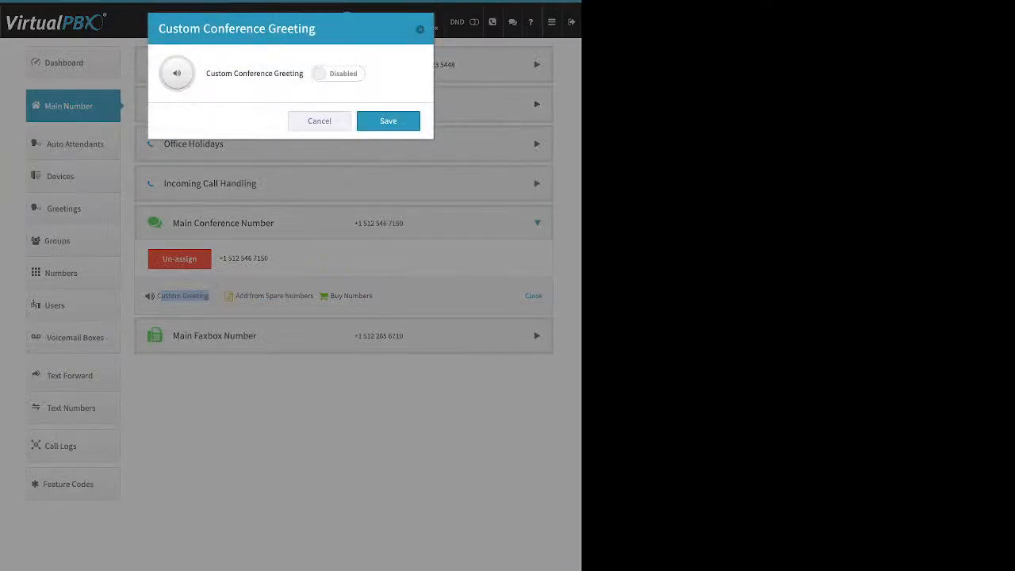
{"action": "left_click", "coordinate": [338, 73]}
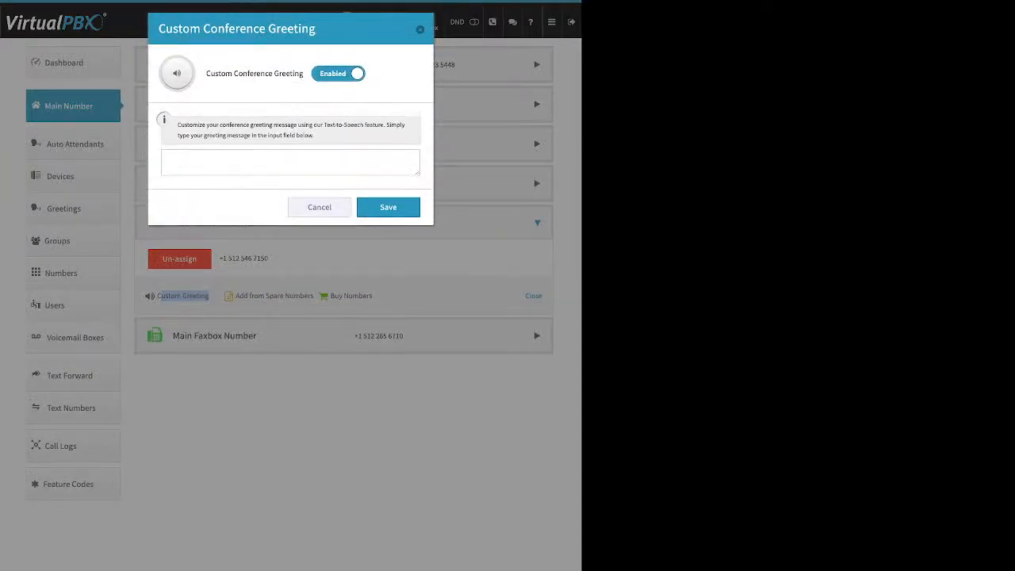
{"action": "left_click", "coordinate": [290, 162]}
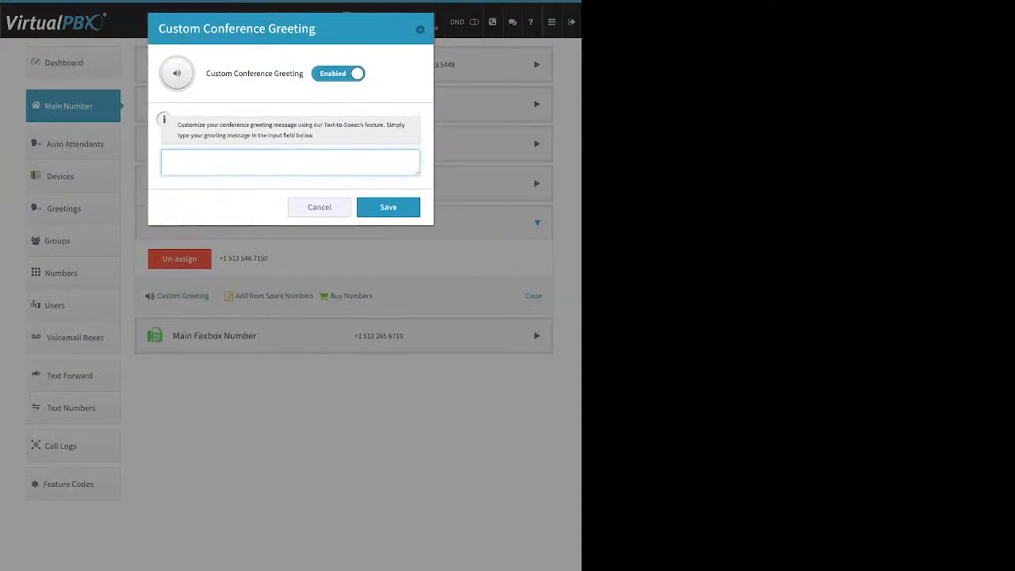
{"action": "left_click", "coordinate": [337, 74]}
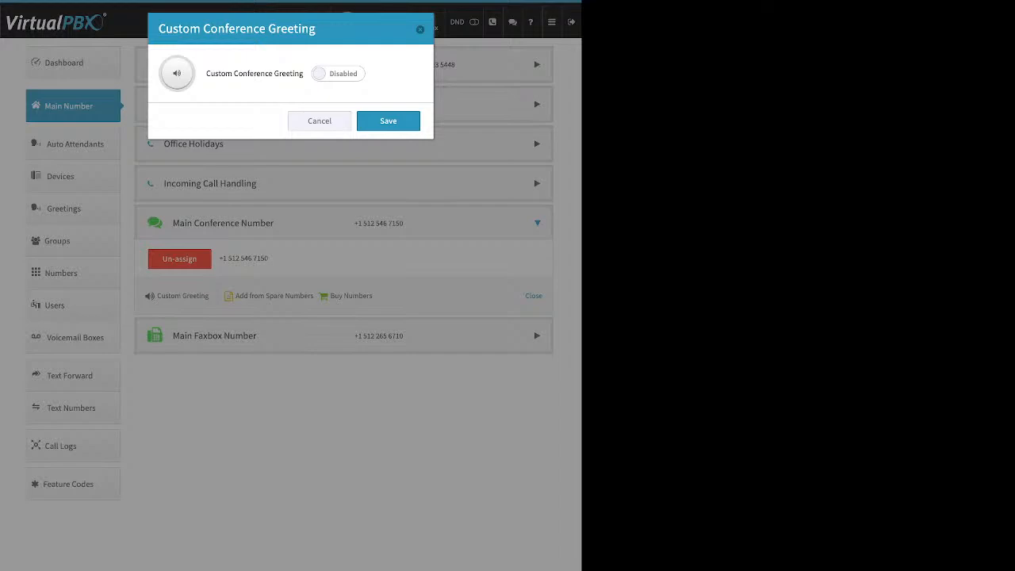
{"action": "left_click", "coordinate": [319, 122]}
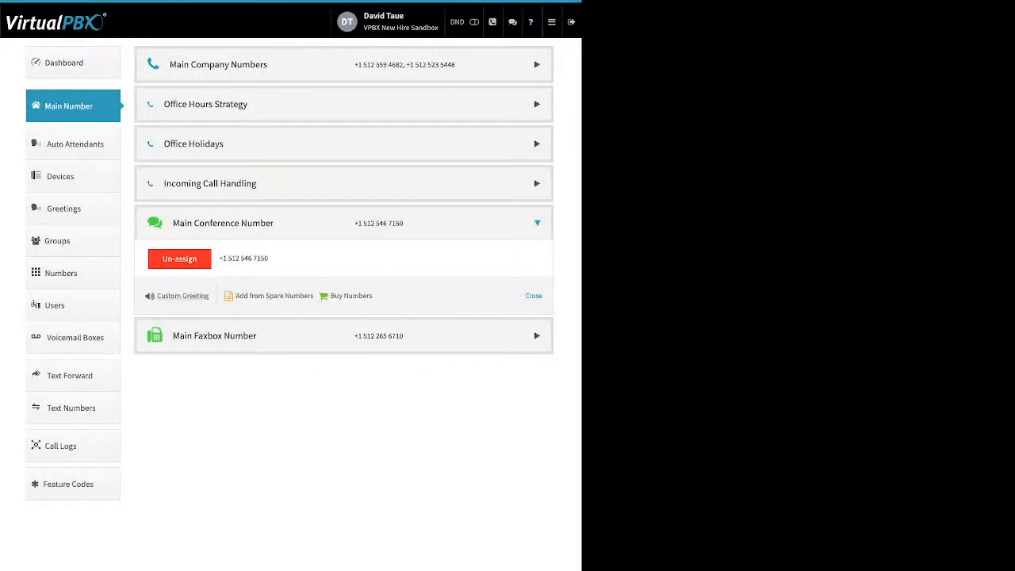
Step: Expand the Main Faxbox Number row and open its Edit Faxbox settings
{"action": "left_click", "coordinate": [214, 335]}
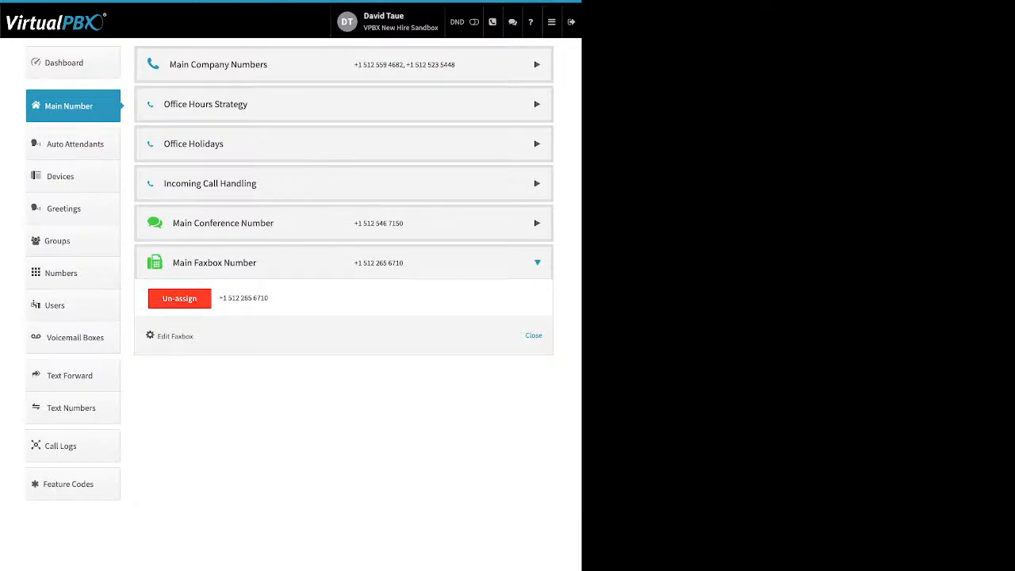
{"action": "left_click_drag", "start_coordinate": [195, 337], "coordinate": [157, 337]}
{"action": "left_click", "coordinate": [162, 336]}
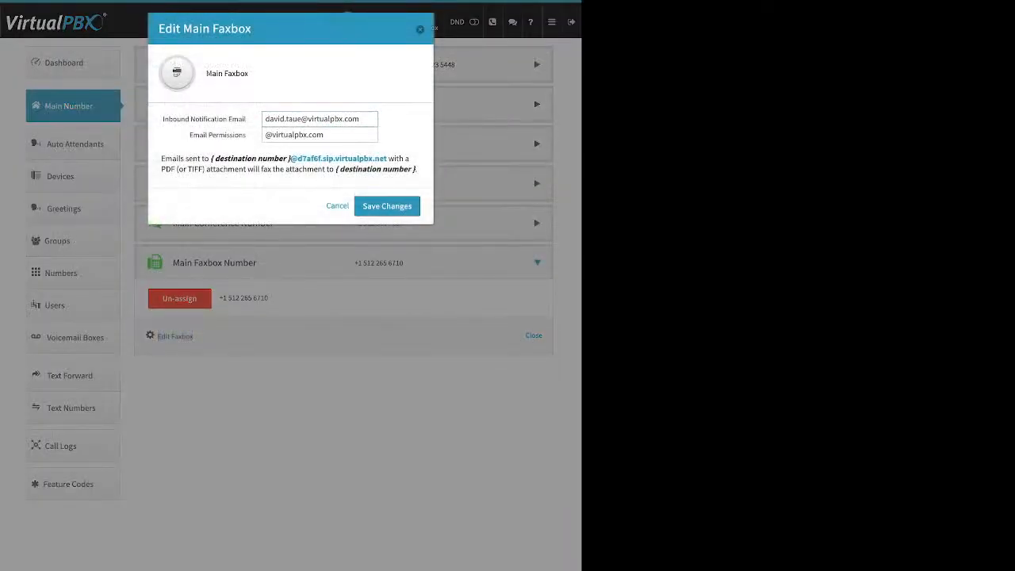
Step: Review the faxbox email notification, permissions and fax-by-email notes, close unchanged, and view Auto Attendants
{"action": "left_click_drag", "start_coordinate": [246, 119], "coordinate": [163, 119]}
{"action": "left_click_drag", "start_coordinate": [188, 135], "coordinate": [246, 135]}
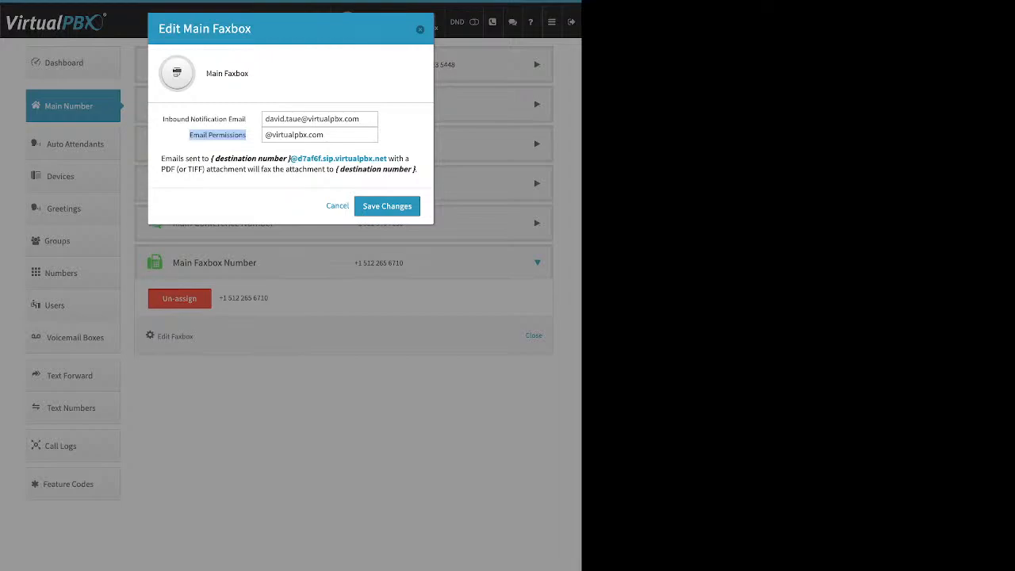
{"action": "left_click_drag", "start_coordinate": [161, 159], "coordinate": [417, 170]}
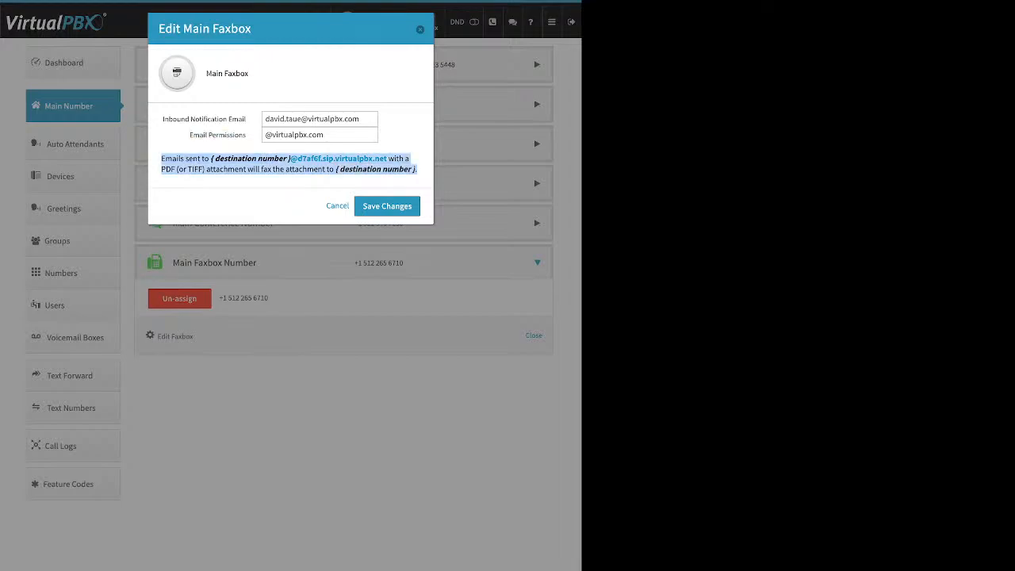
{"action": "key", "text": "Escape"}
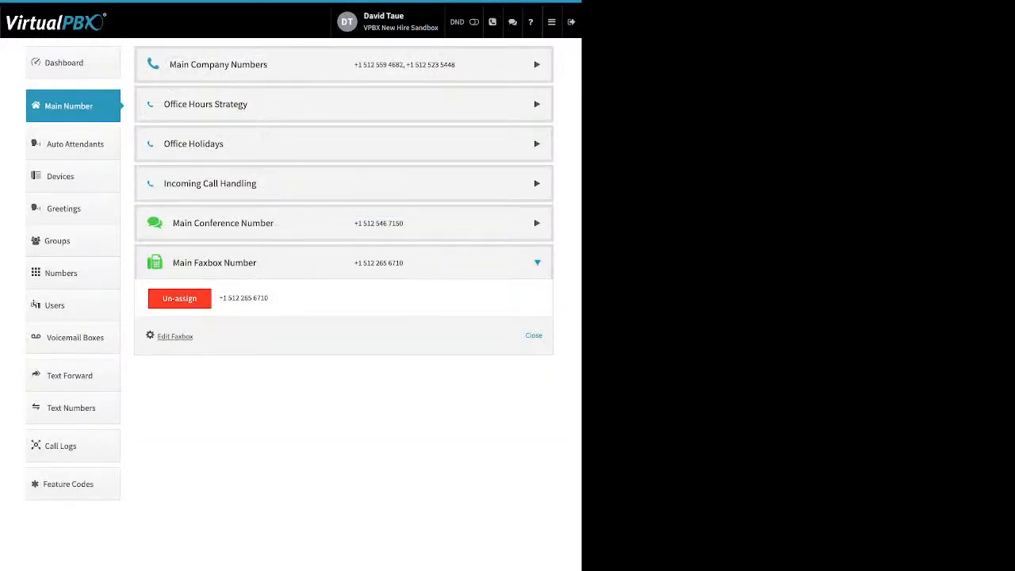
{"action": "left_click", "coordinate": [75, 144]}
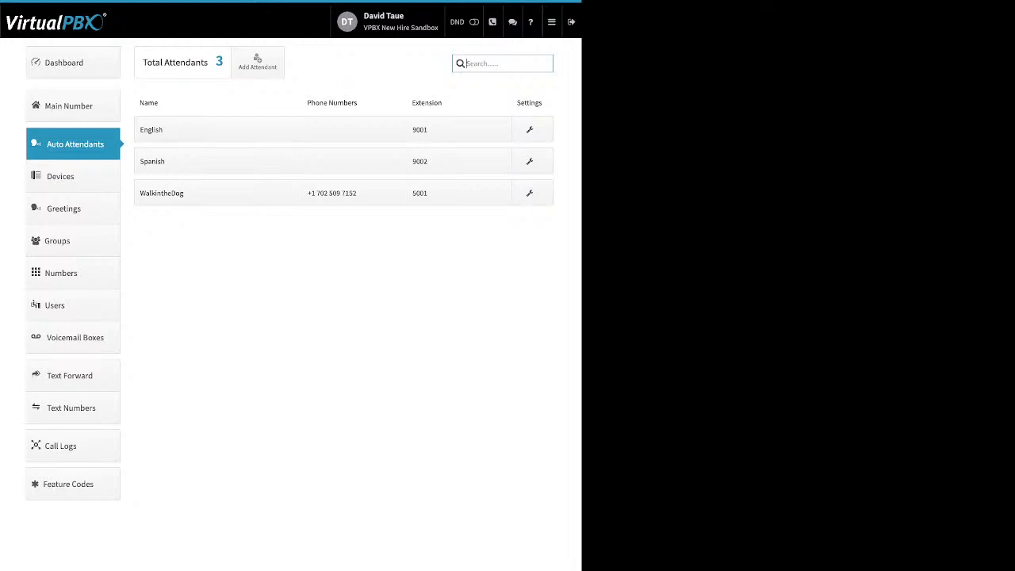
{"action": "left_click", "coordinate": [257, 62]}
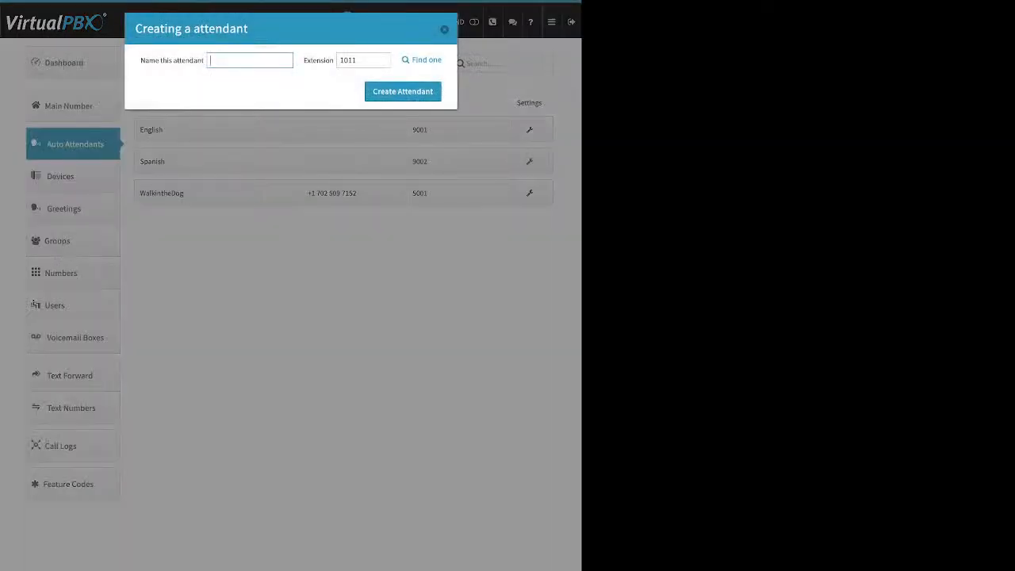
{"action": "triple_click", "coordinate": [172, 60]}
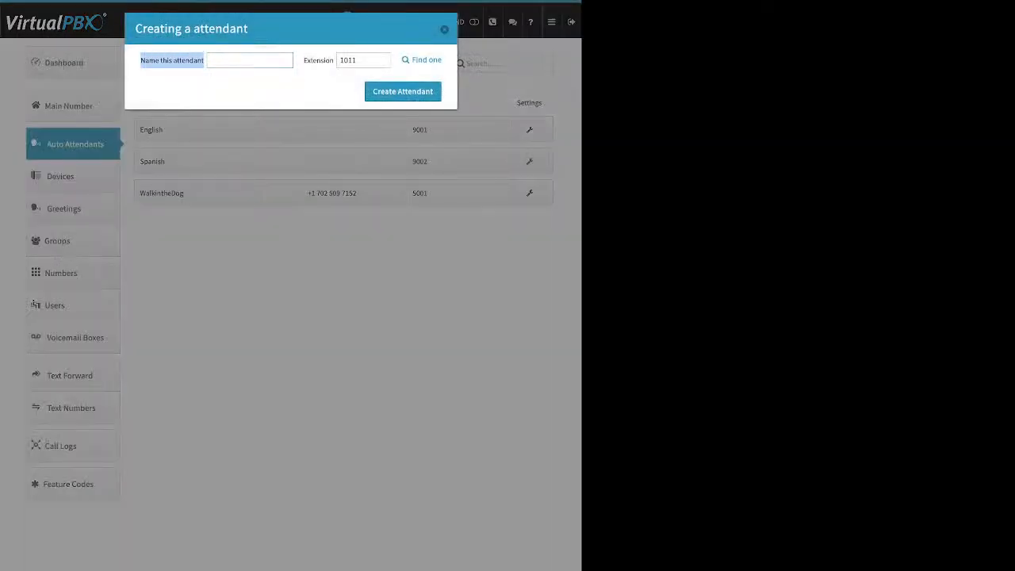
{"action": "left_click_drag", "start_coordinate": [304, 60], "coordinate": [334, 60]}
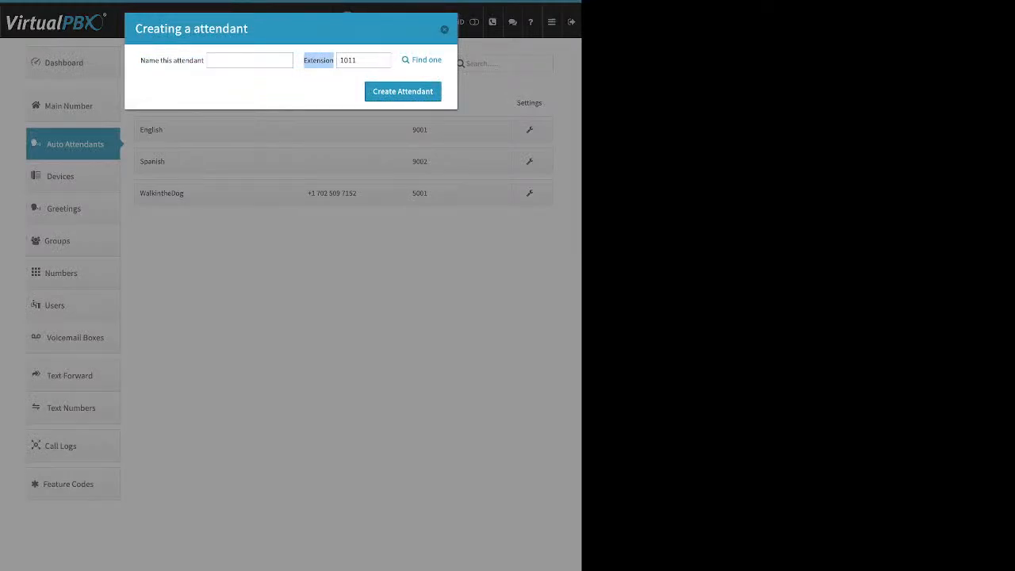
{"action": "key", "text": "Escape"}
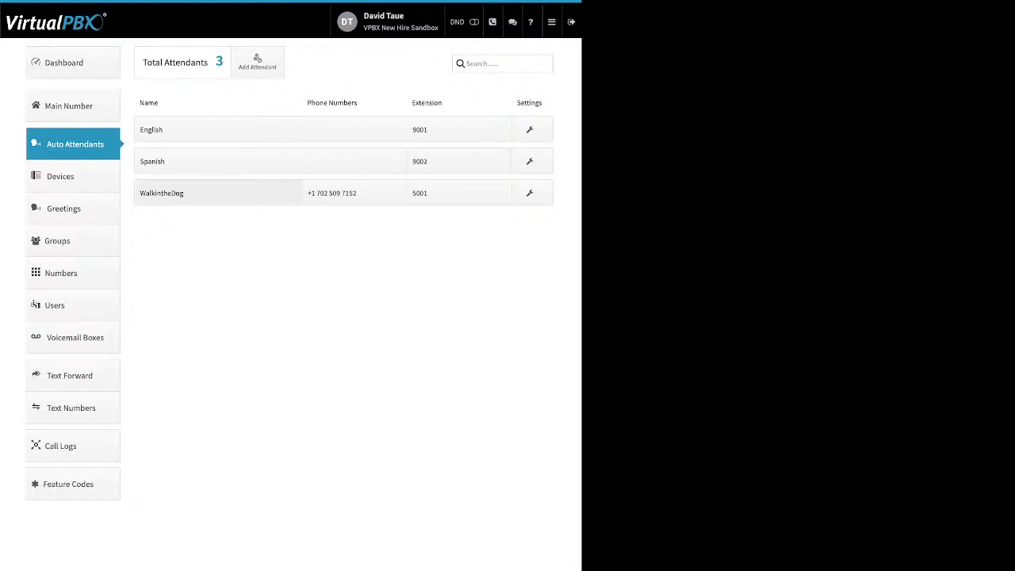
{"action": "left_click", "coordinate": [218, 193]}
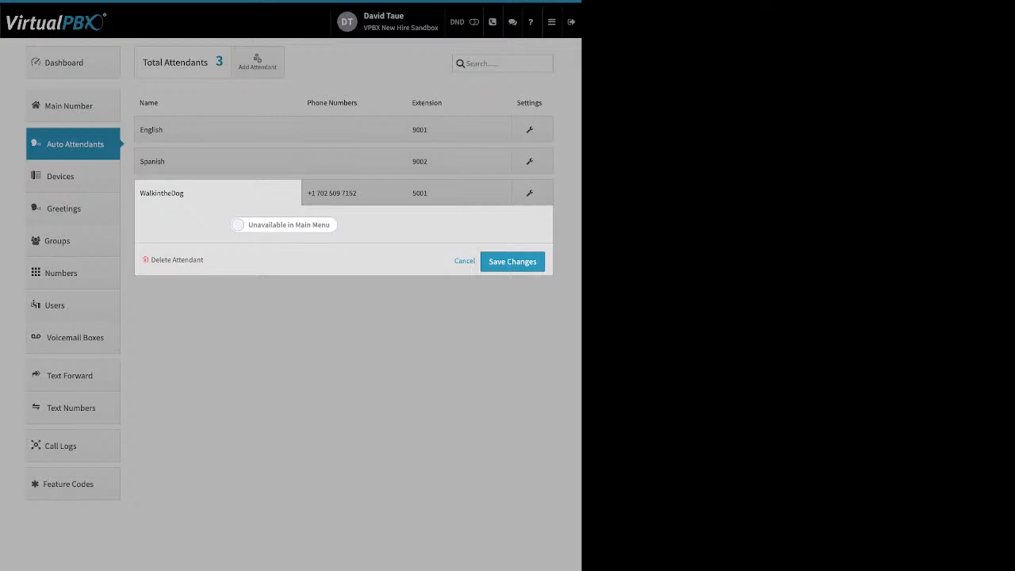
{"action": "left_click", "coordinate": [284, 225]}
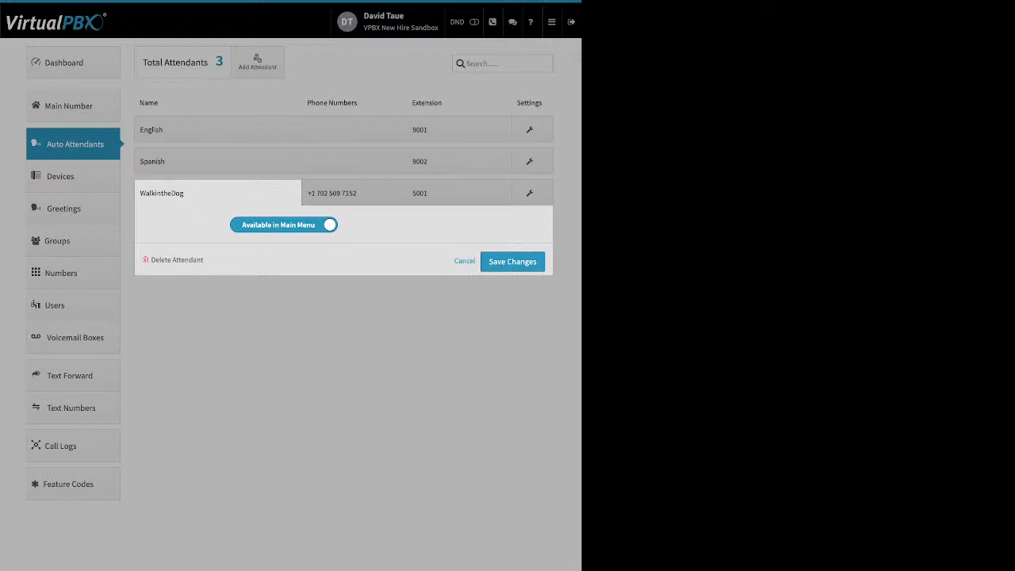
{"action": "left_click", "coordinate": [353, 192]}
{"action": "left_click", "coordinate": [354, 193]}
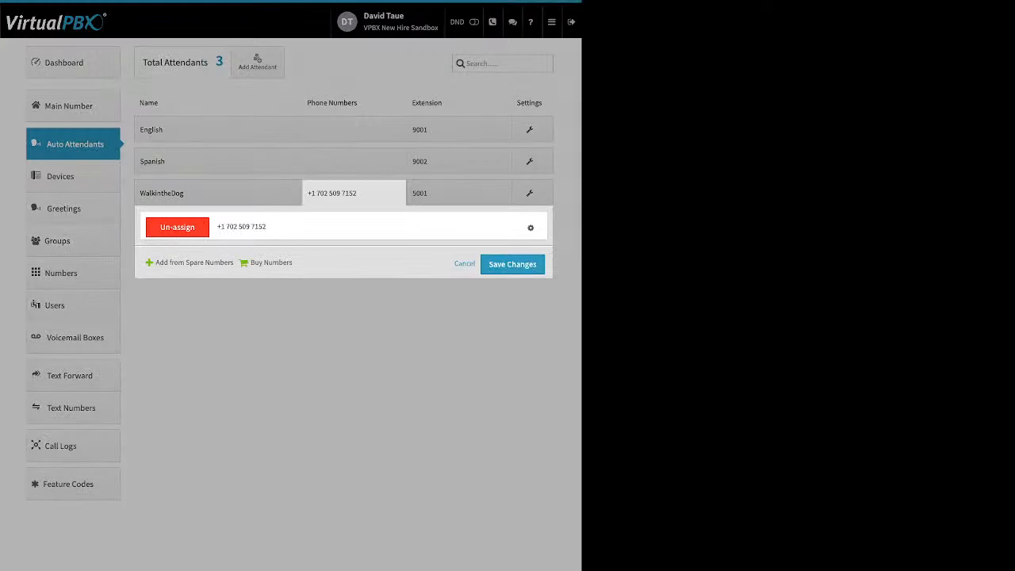
{"action": "left_click_drag", "start_coordinate": [157, 263], "coordinate": [268, 262]}
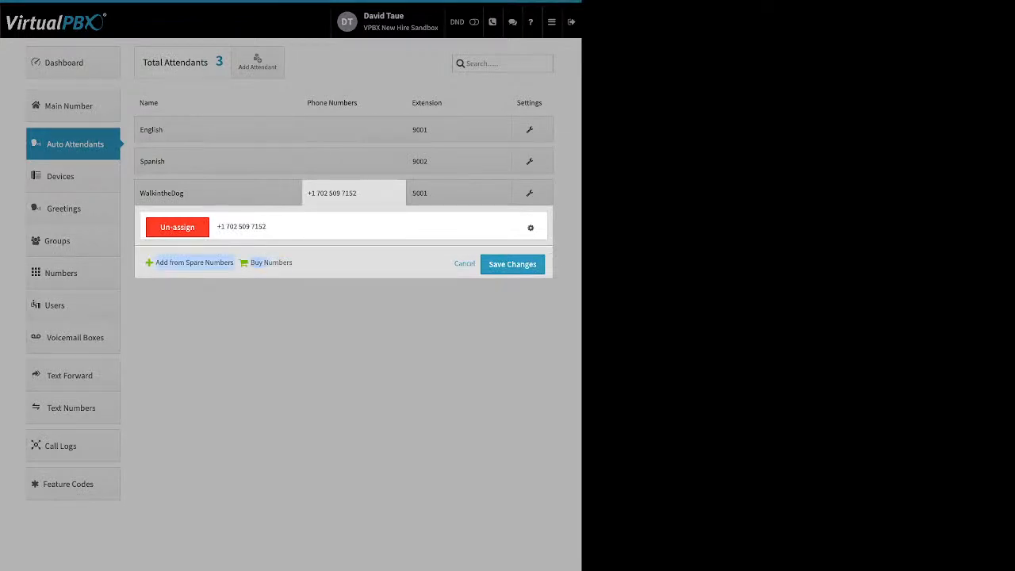
{"action": "left_click", "coordinate": [460, 193]}
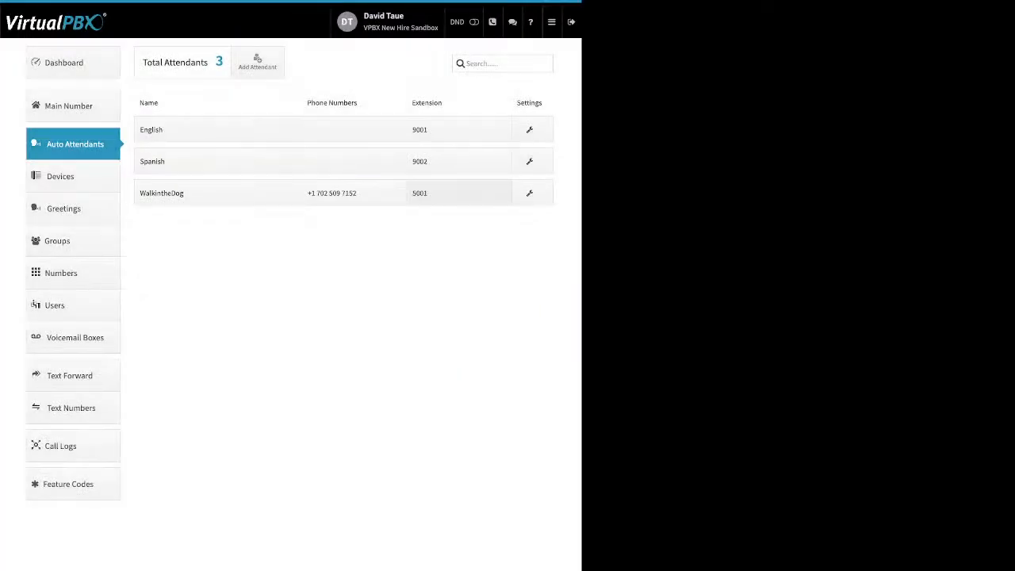
{"action": "left_click", "coordinate": [459, 192]}
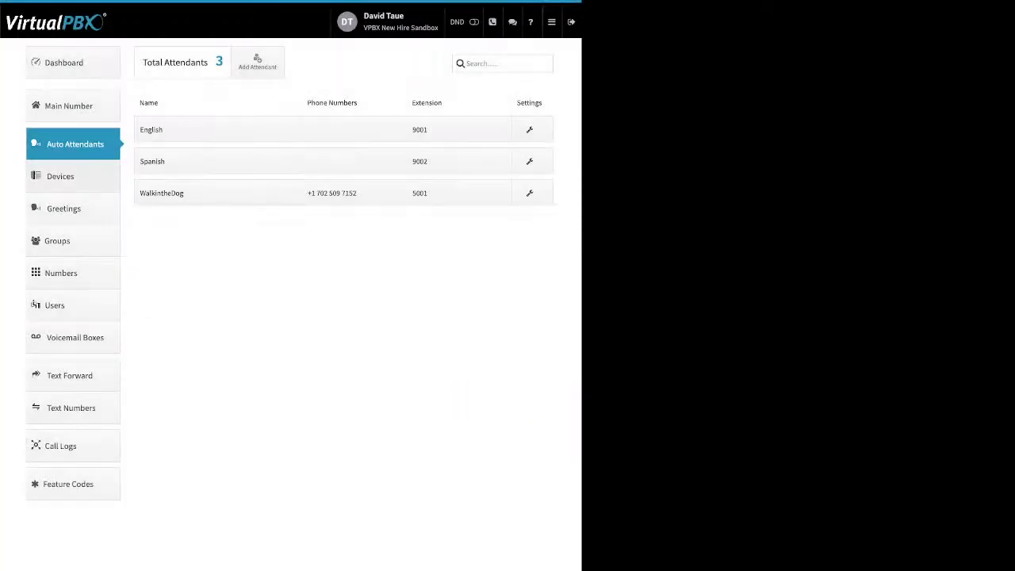
Step: On the Devices page, switch the Cellphone device off and begin adding a new device
{"action": "left_click", "coordinate": [71, 177]}
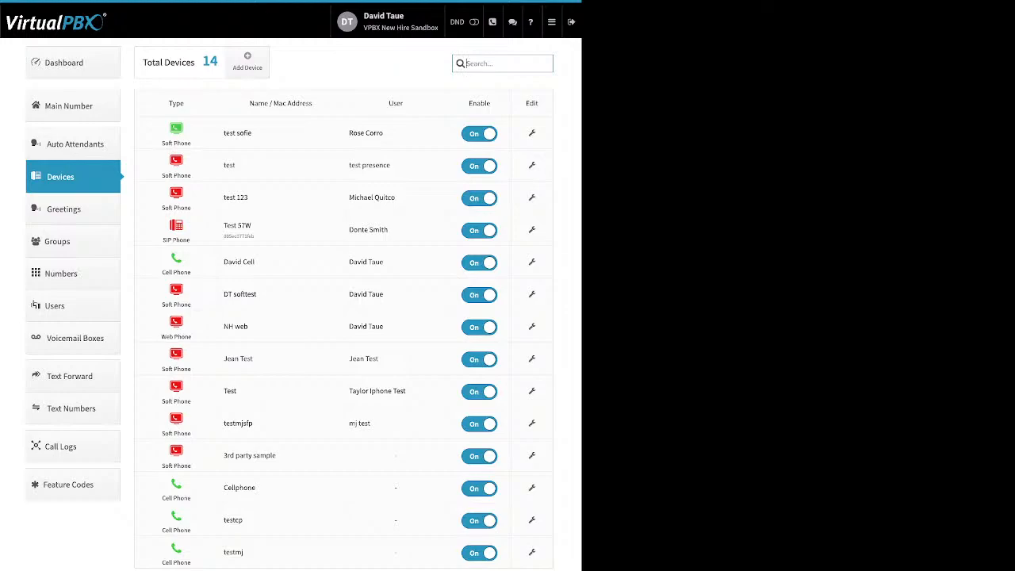
{"action": "left_click", "coordinate": [479, 488]}
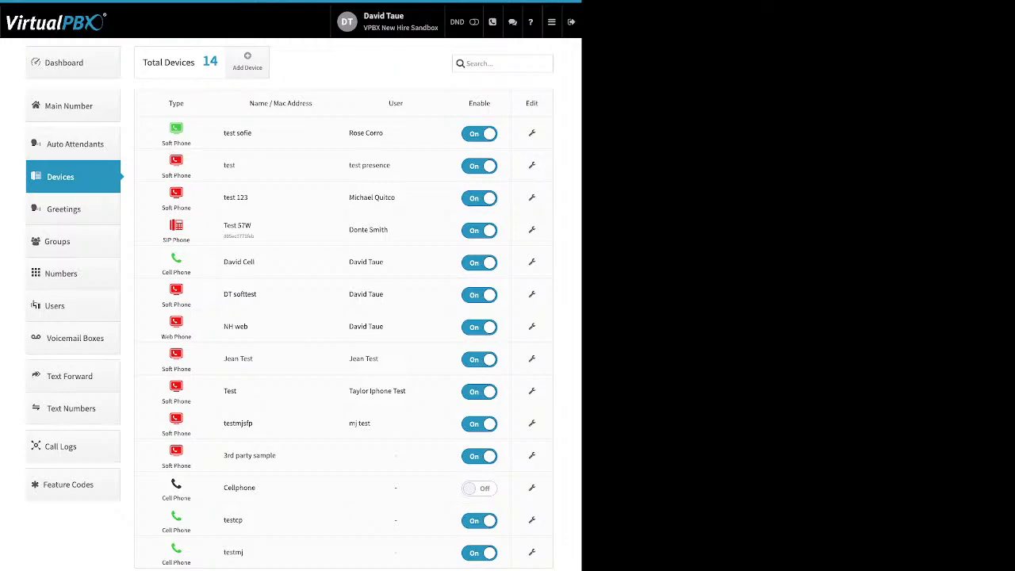
{"action": "left_click", "coordinate": [247, 61]}
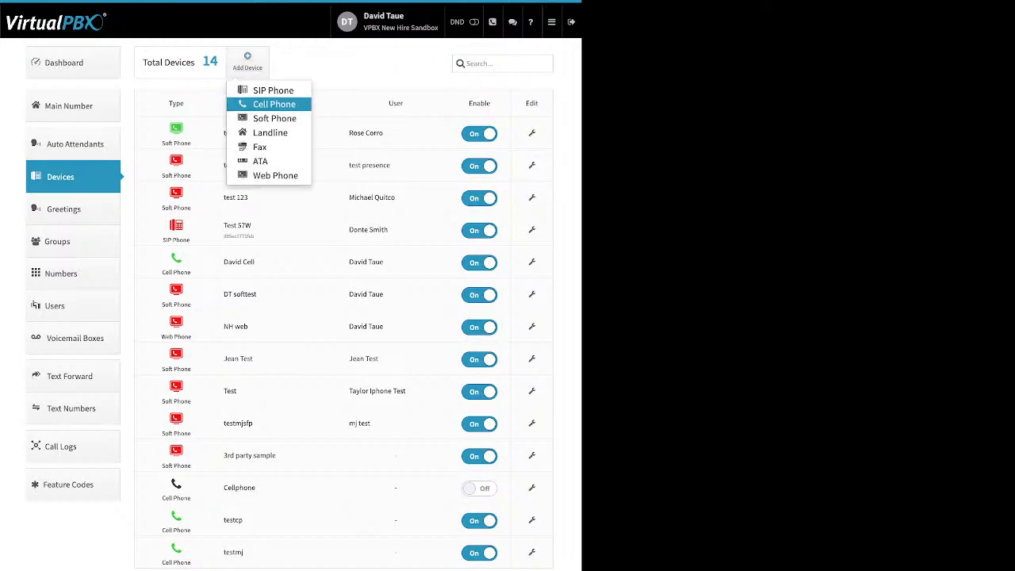
Step: Choose Soft Phone, dismiss the 911 notice, and cancel adding the softphone
{"action": "left_click", "coordinate": [274, 118]}
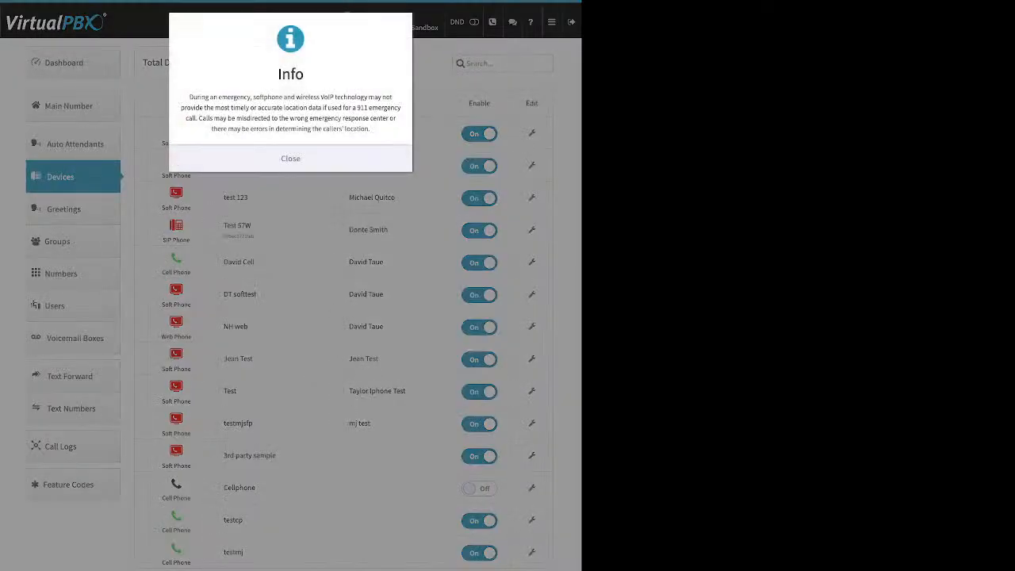
{"action": "left_click", "coordinate": [290, 158]}
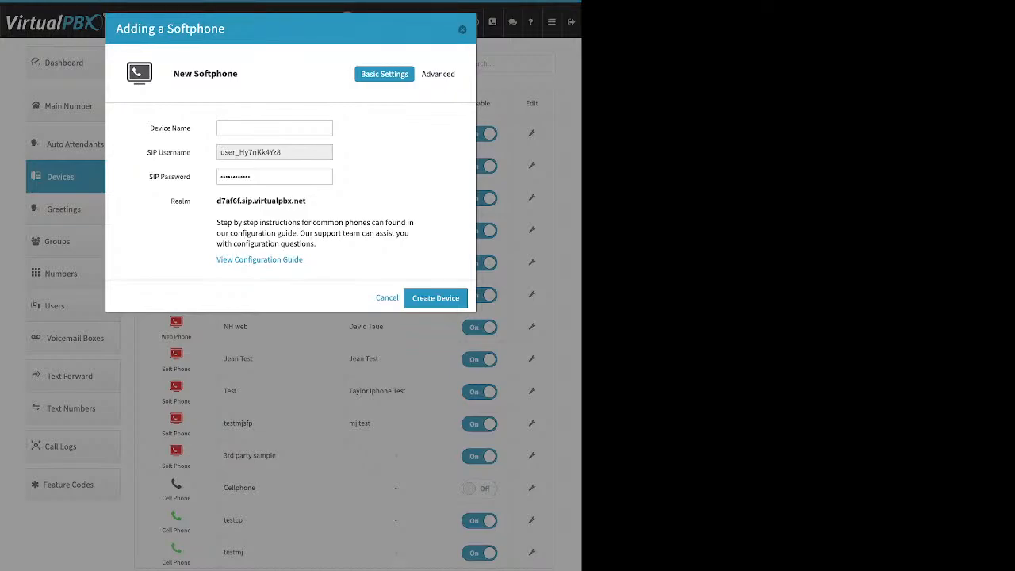
{"action": "left_click", "coordinate": [462, 29]}
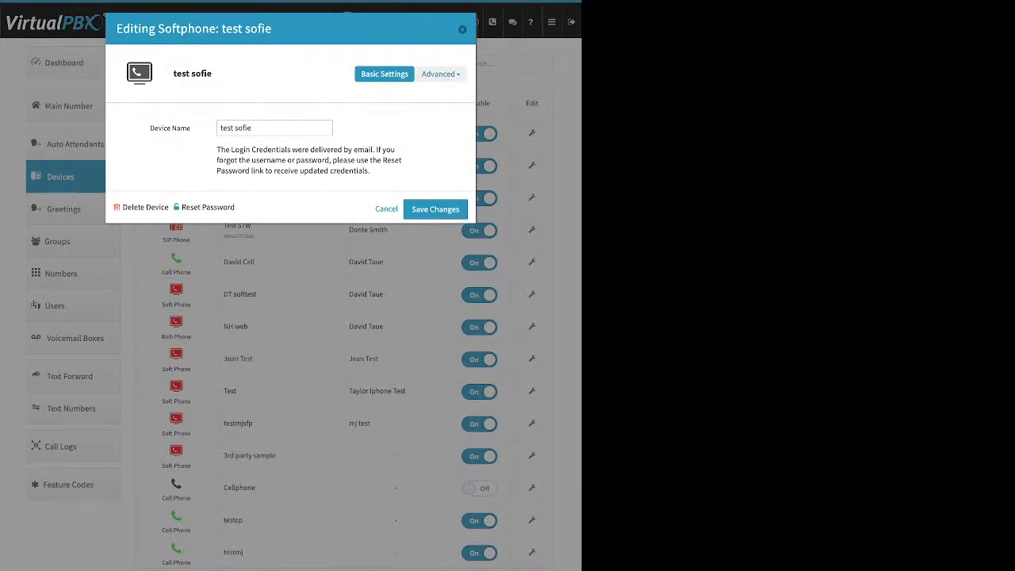
Step: Inspect test sofie's Advanced > Audio codec settings, then close its device dialog
{"action": "left_click", "coordinate": [441, 74]}
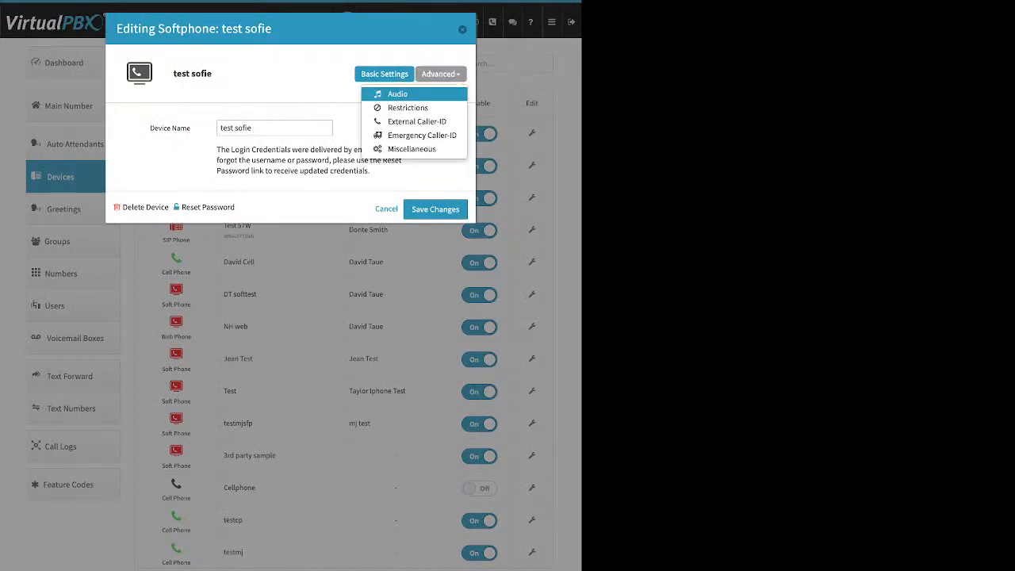
{"action": "left_click", "coordinate": [397, 94]}
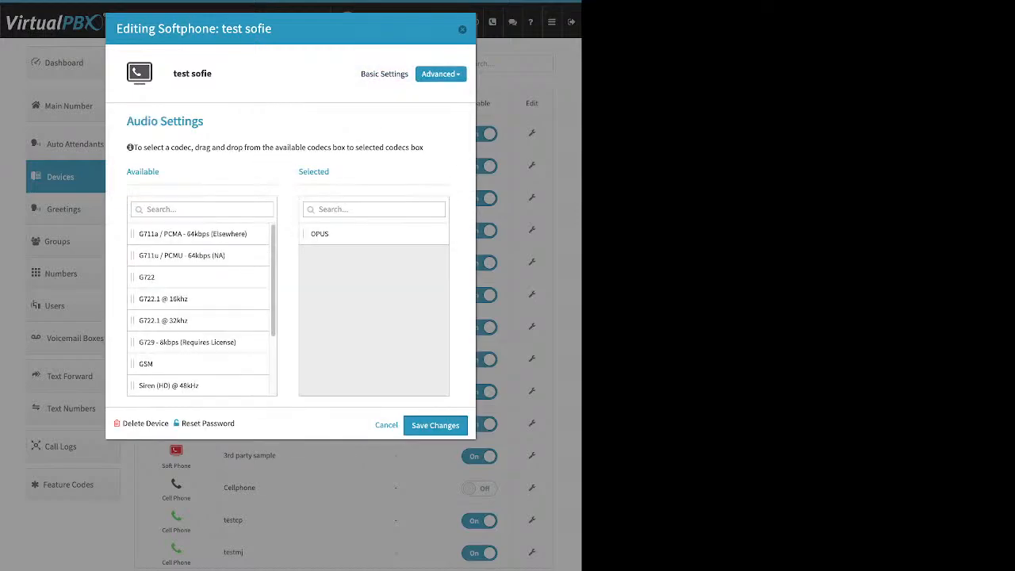
{"action": "left_click", "coordinate": [462, 29]}
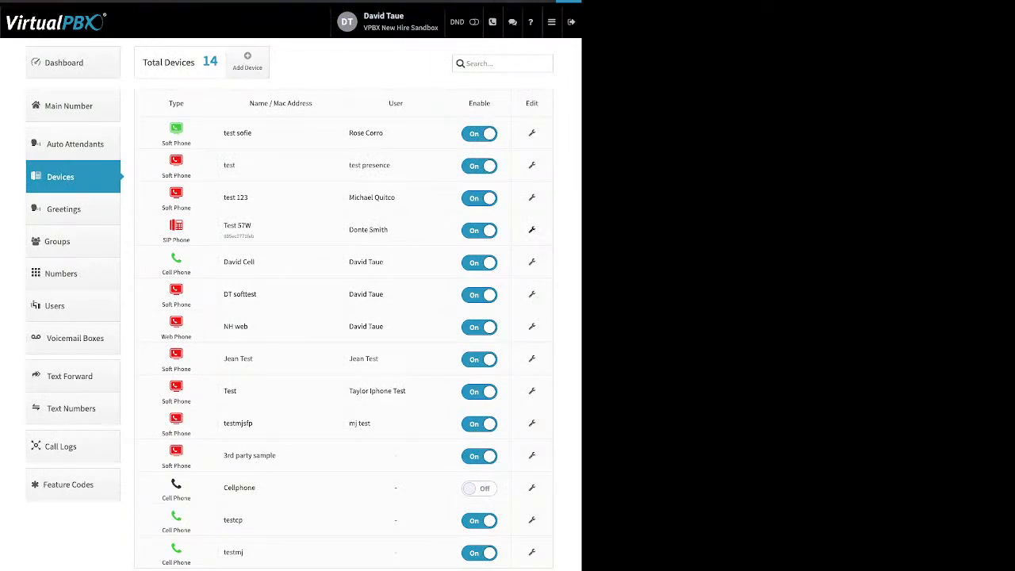
Step: Open the Test 57W SIP device and review its audio codec and external caller ID settings
{"action": "left_click", "coordinate": [531, 229]}
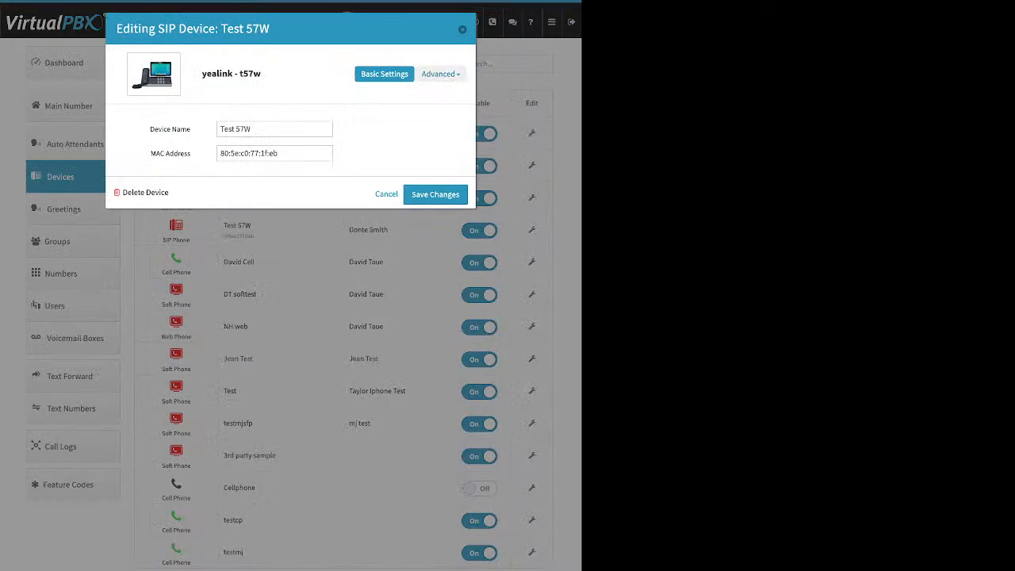
{"action": "left_click", "coordinate": [440, 73]}
{"action": "left_click", "coordinate": [398, 108]}
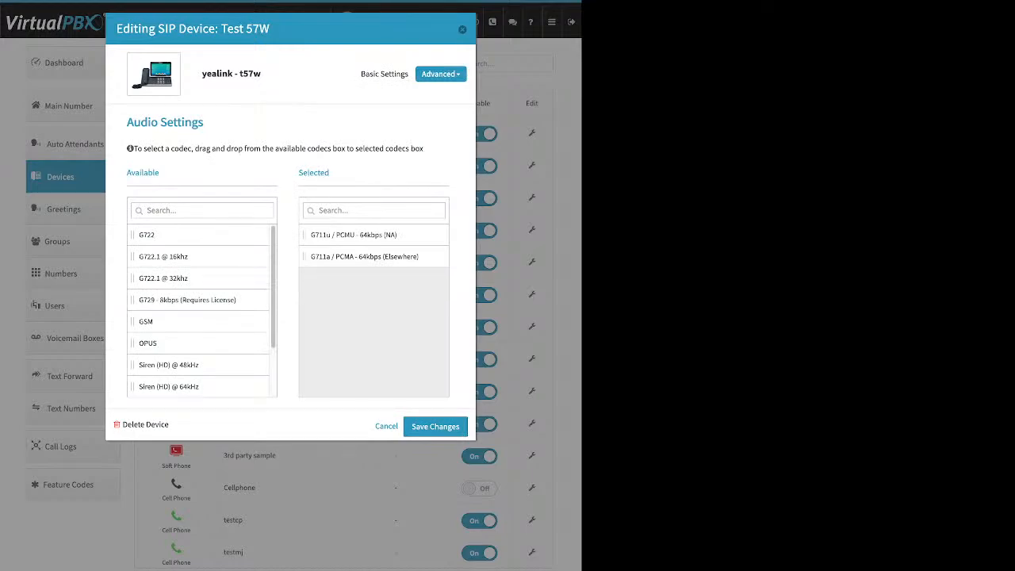
{"action": "left_click", "coordinate": [441, 74]}
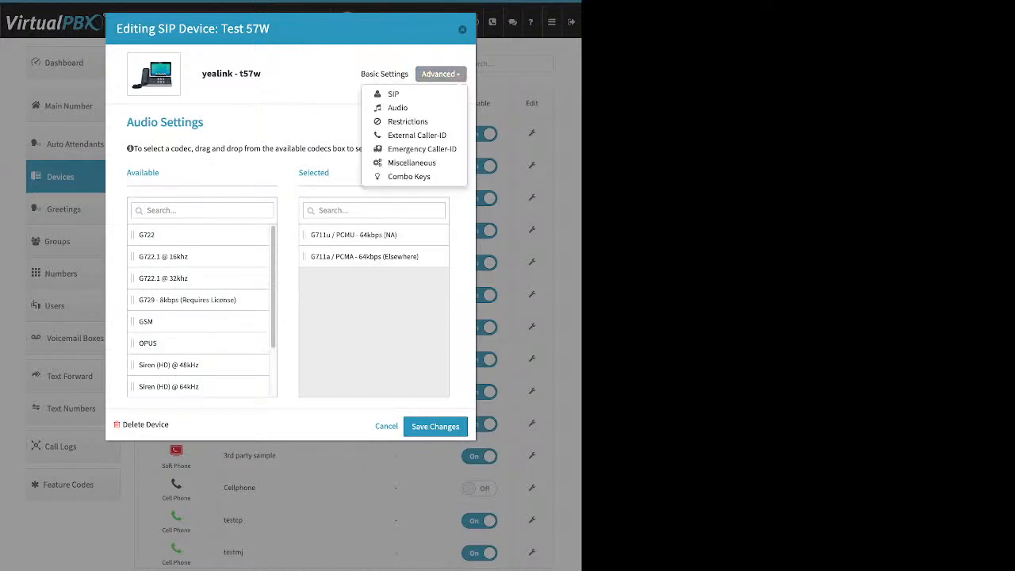
{"action": "left_click", "coordinate": [416, 135]}
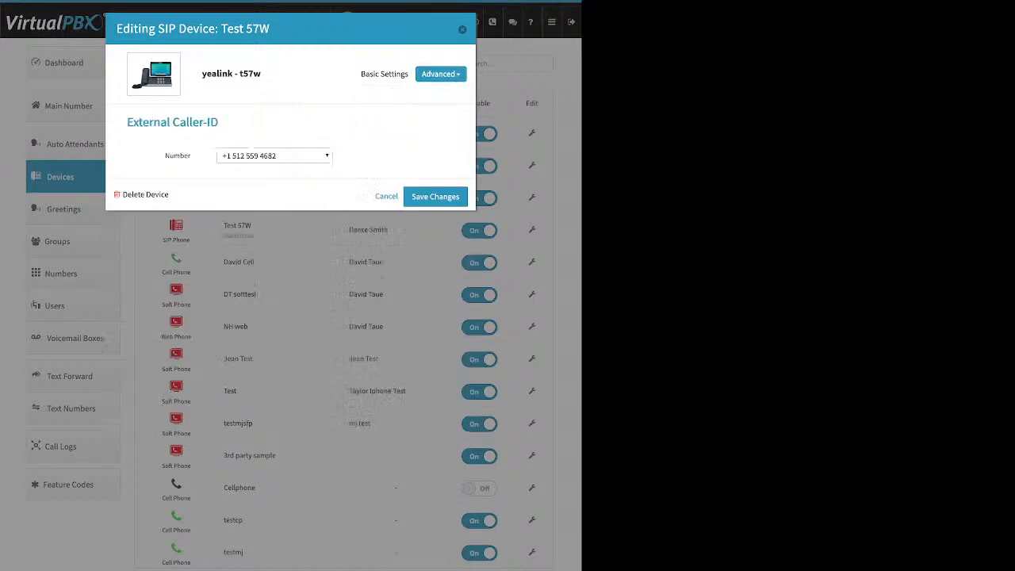
{"action": "left_click", "coordinate": [275, 155]}
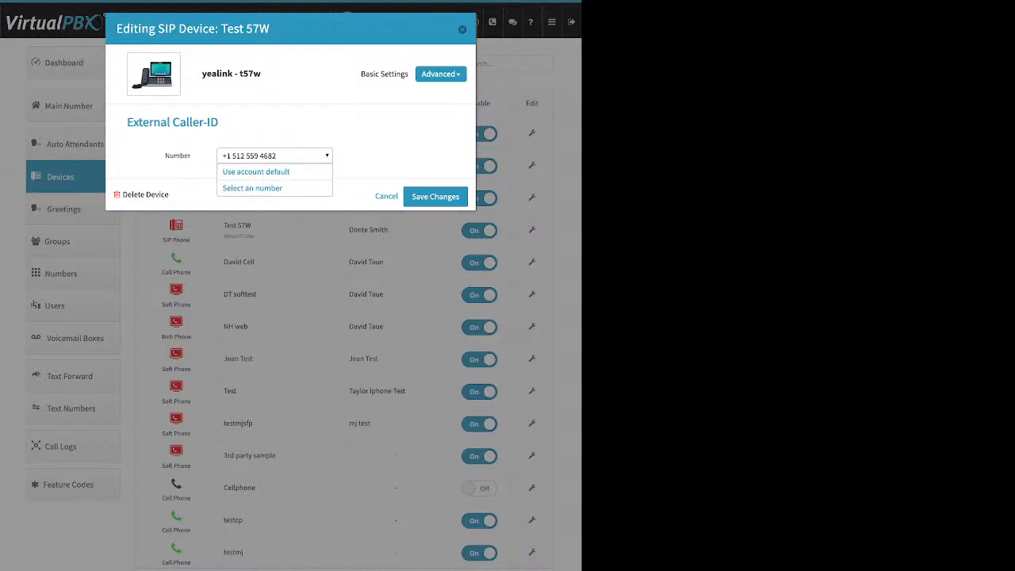
{"action": "left_click", "coordinate": [275, 155]}
Step: Review Test 57W's Emergency Caller-ID address, then cancel the editor without saving
{"action": "left_click", "coordinate": [441, 74]}
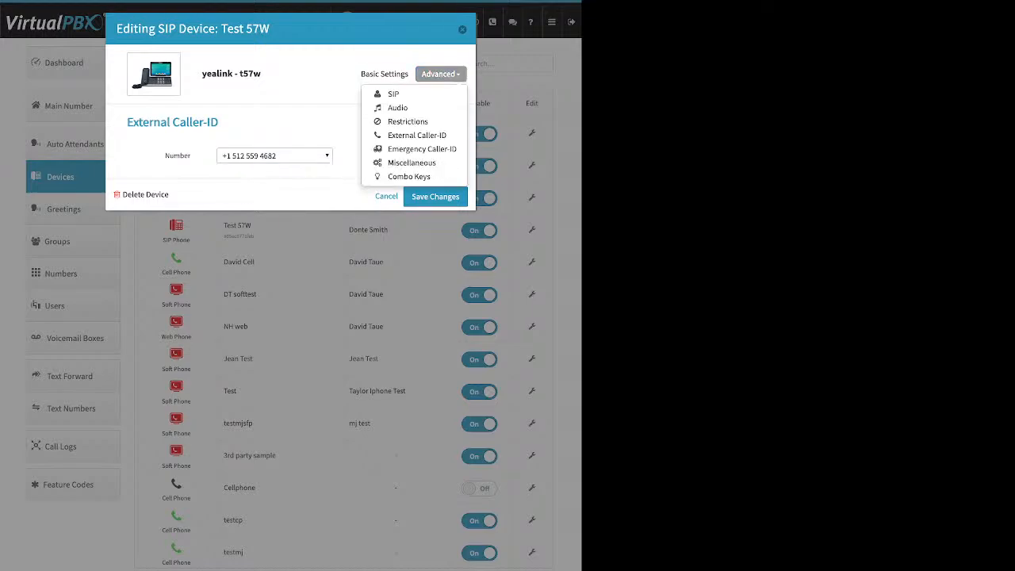
{"action": "left_click", "coordinate": [422, 148]}
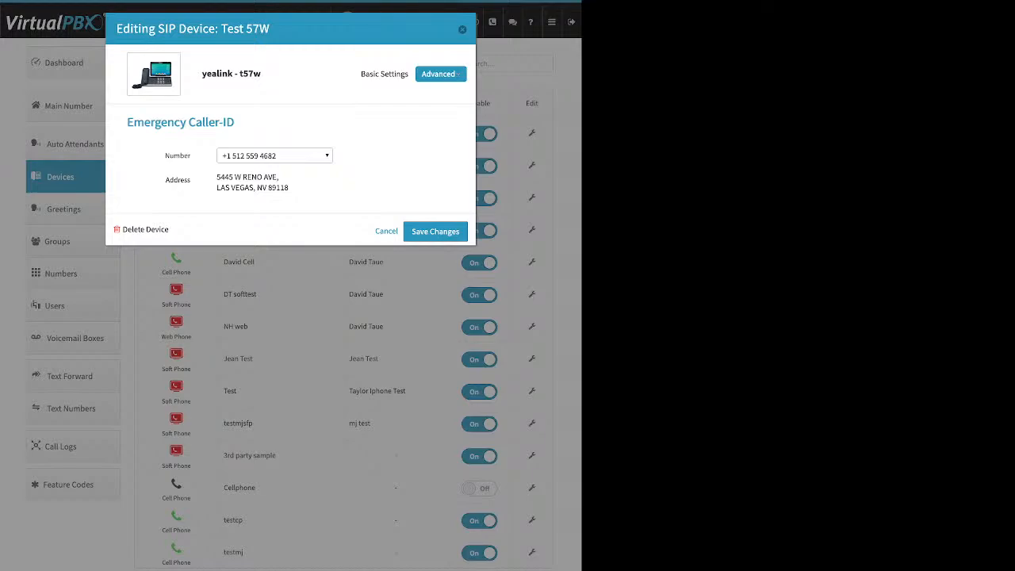
{"action": "left_click", "coordinate": [441, 74]}
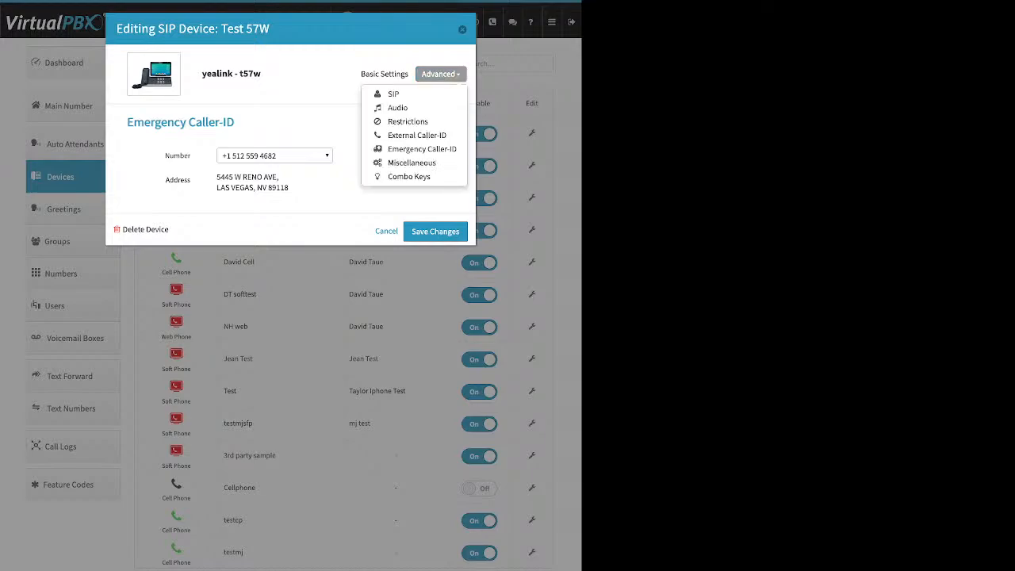
{"action": "left_click", "coordinate": [412, 162]}
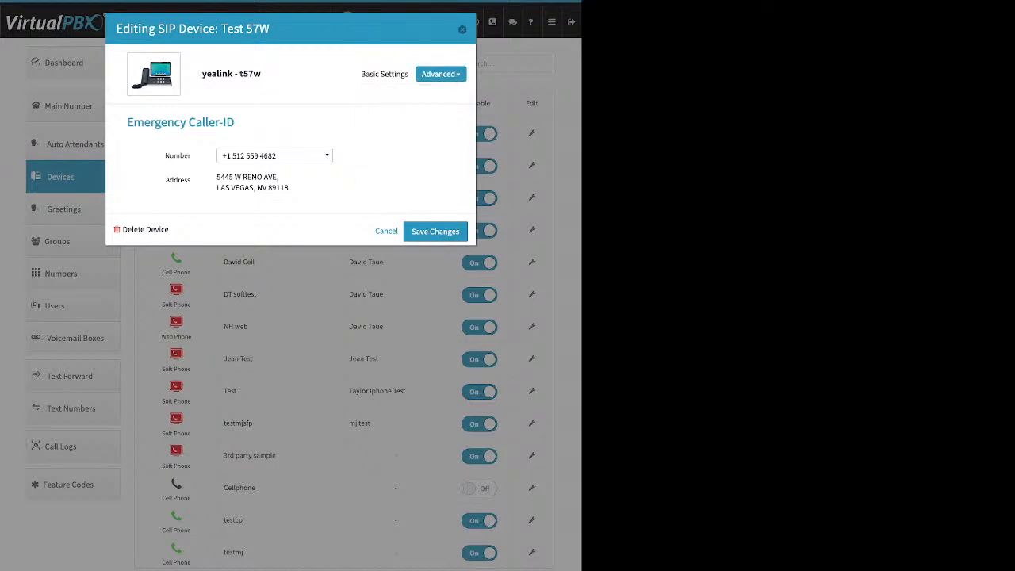
{"action": "left_click", "coordinate": [386, 231]}
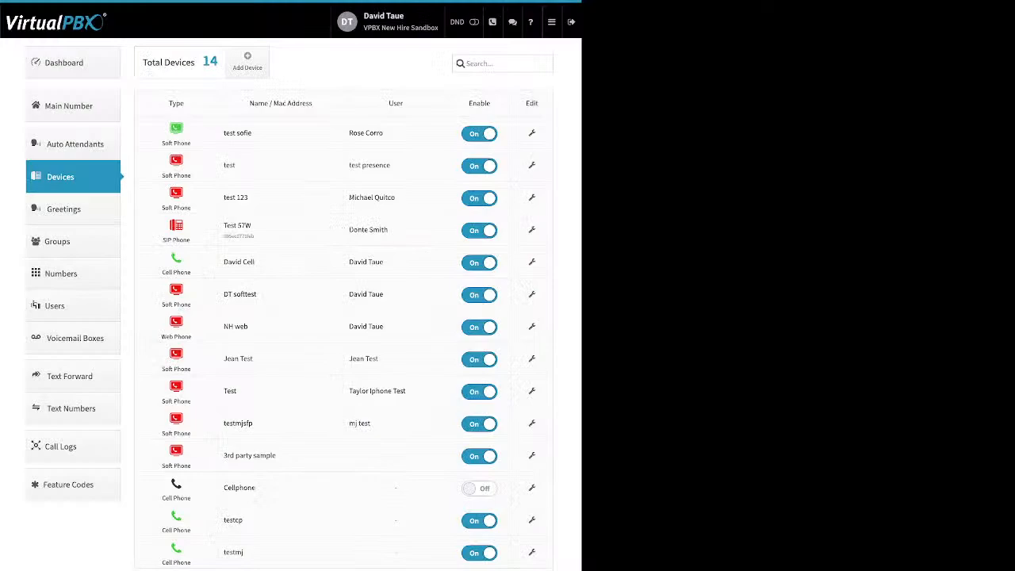
Step: Go to Greetings and highlight the sample greetings' Tts, Upload and Recording sources
{"action": "left_click", "coordinate": [64, 209]}
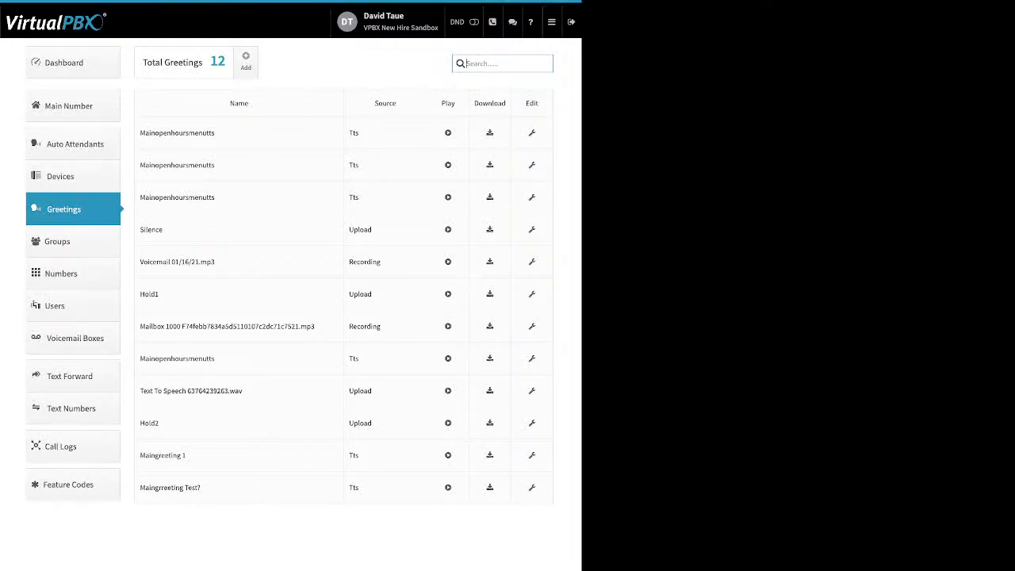
{"action": "left_click_drag", "start_coordinate": [170, 133], "coordinate": [215, 133]}
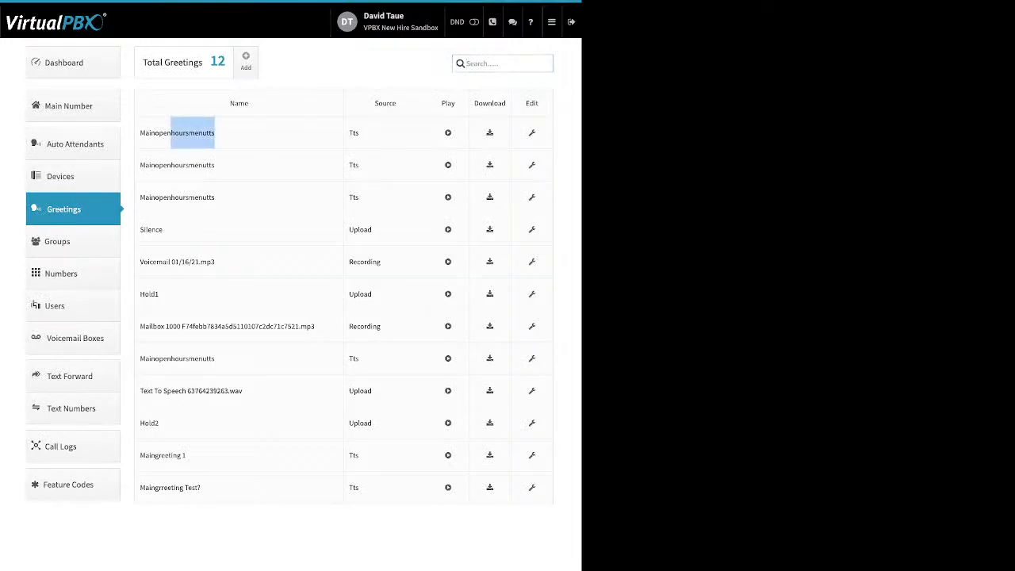
{"action": "double_click", "coordinate": [353, 133]}
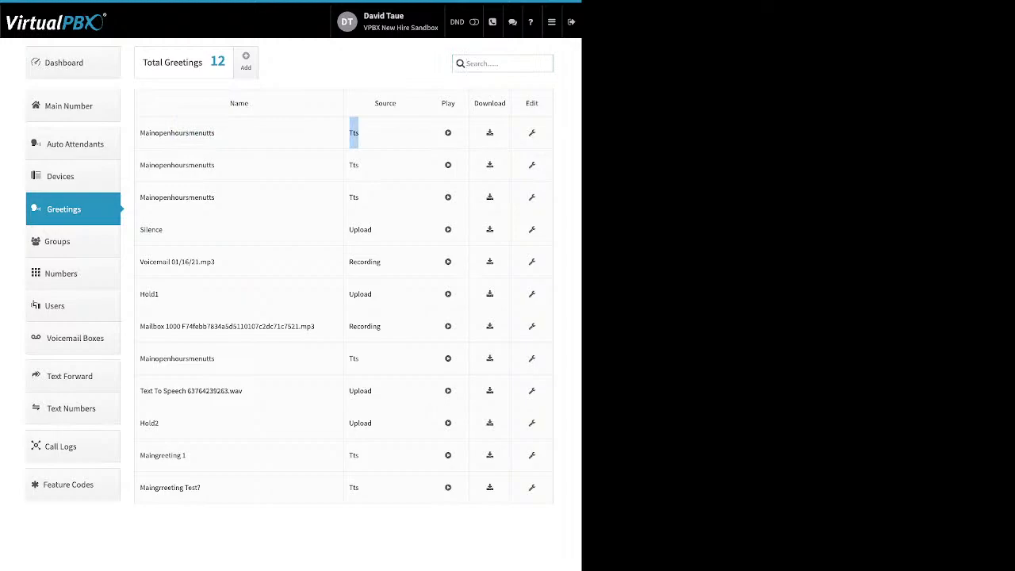
{"action": "left_click_drag", "start_coordinate": [358, 230], "coordinate": [372, 230]}
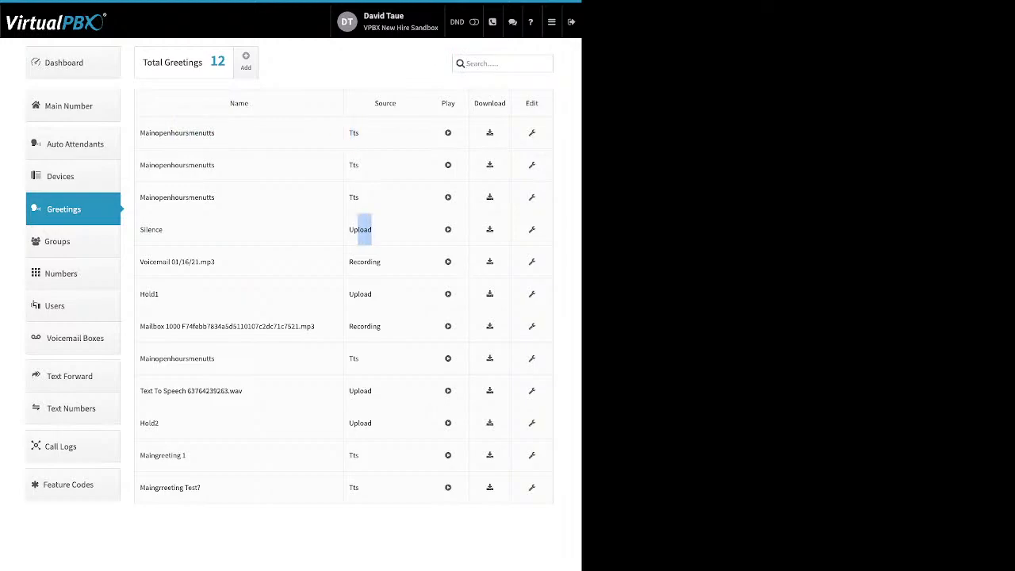
{"action": "left_click_drag", "start_coordinate": [350, 262], "coordinate": [381, 261]}
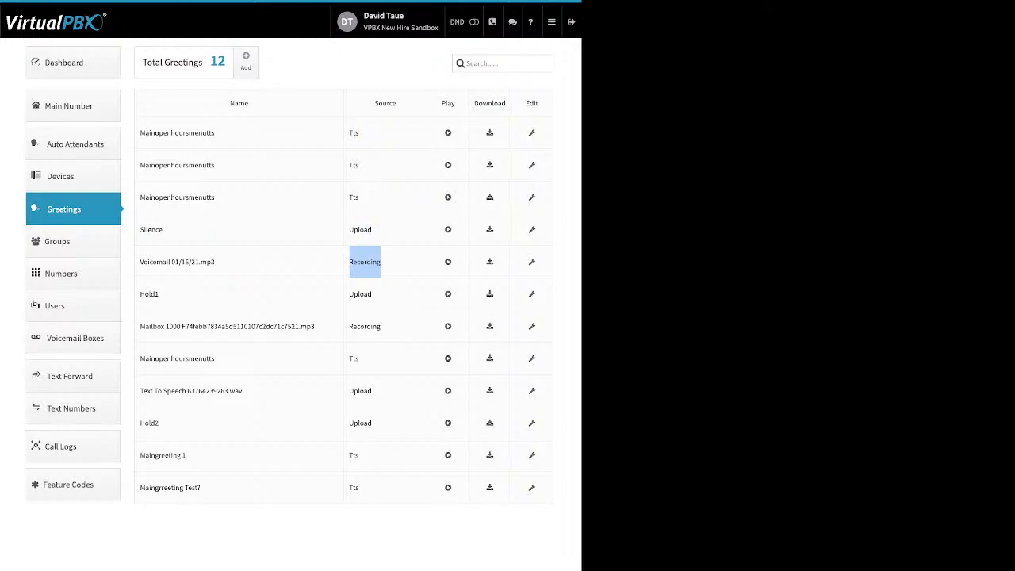
Step: Highlight the Play and Download column headings, then open the MainOpenHoursMenuTTS greeting for editing
{"action": "left_click_drag", "start_coordinate": [455, 103], "coordinate": [440, 103]}
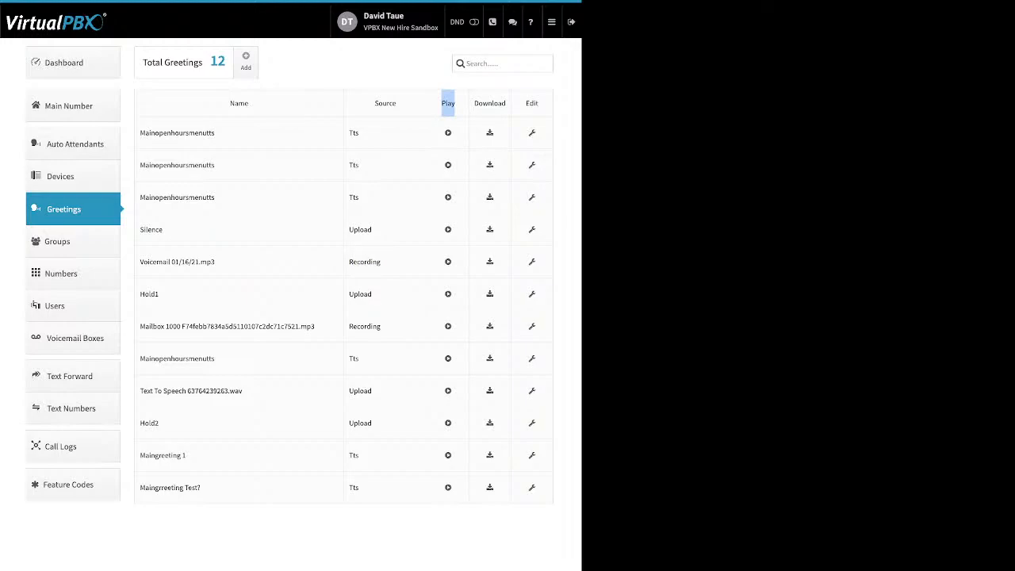
{"action": "left_click", "coordinate": [541, 103]}
{"action": "left_click_drag", "start_coordinate": [541, 103], "coordinate": [226, 104]}
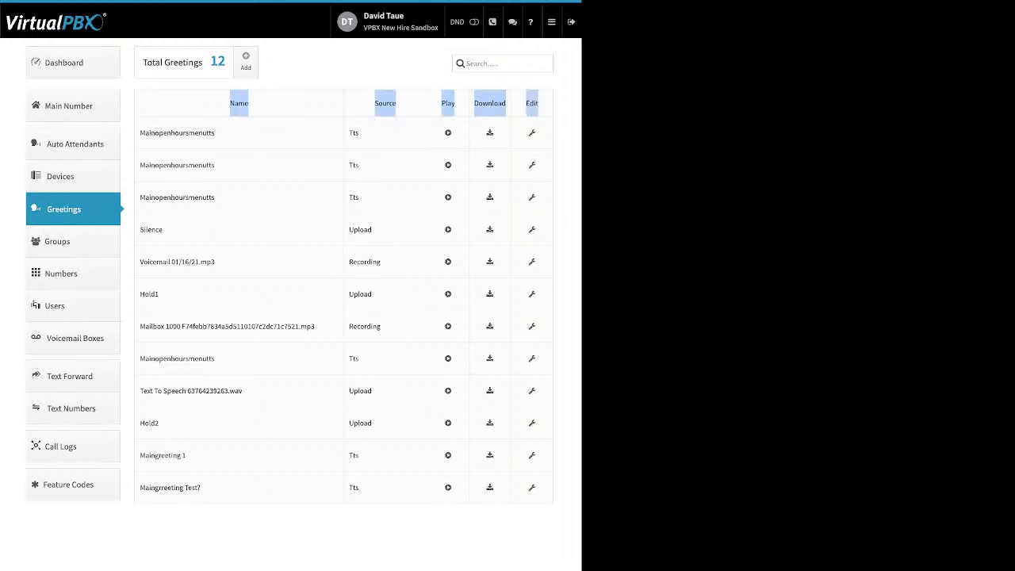
{"action": "left_click", "coordinate": [490, 103]}
{"action": "left_click_drag", "start_coordinate": [506, 103], "coordinate": [474, 103]}
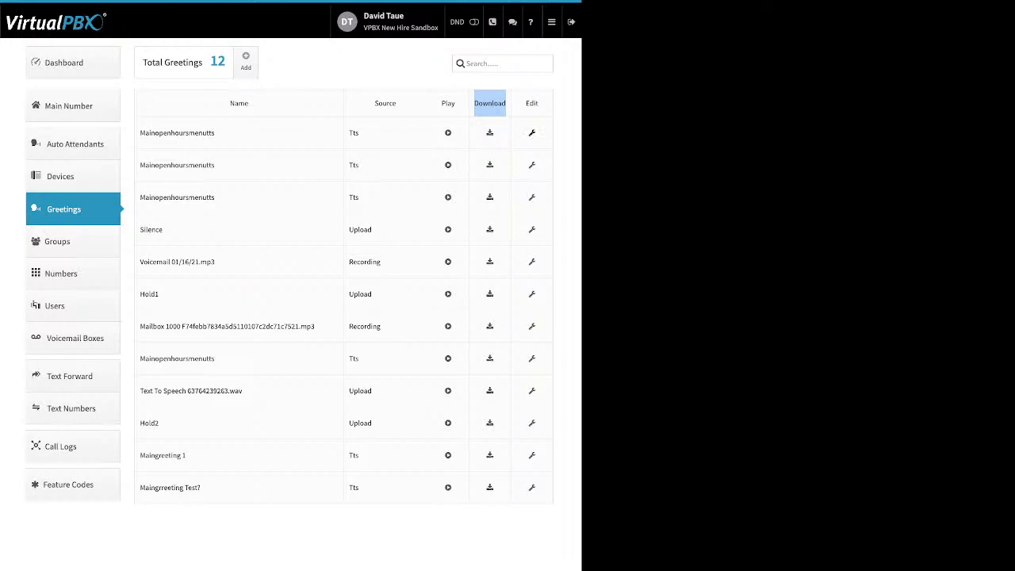
{"action": "left_click", "coordinate": [532, 133]}
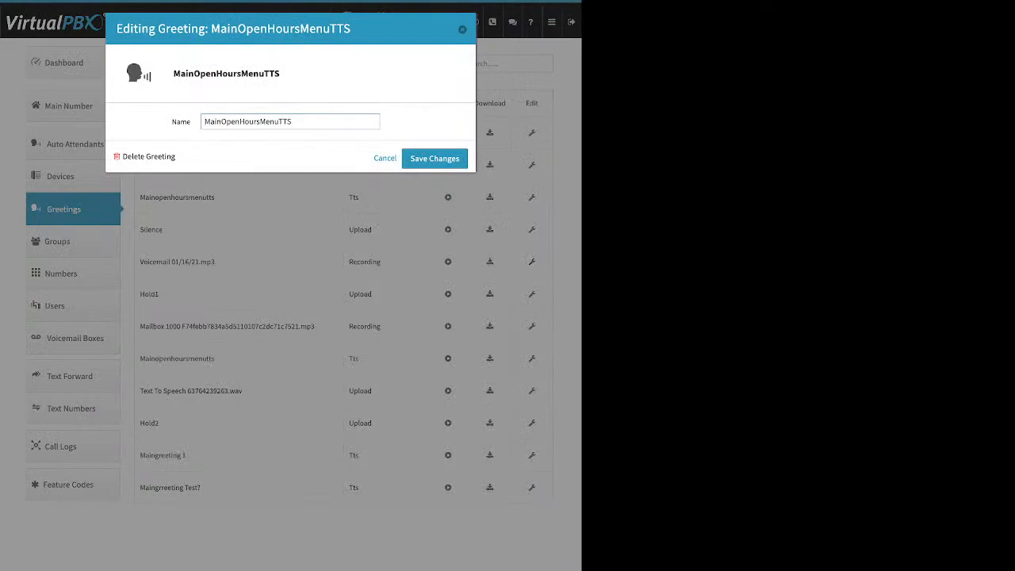
Step: Rename the first greeting to 'MainGR 1' and save it
{"action": "left_click_drag", "start_coordinate": [292, 122], "coordinate": [205, 122]}
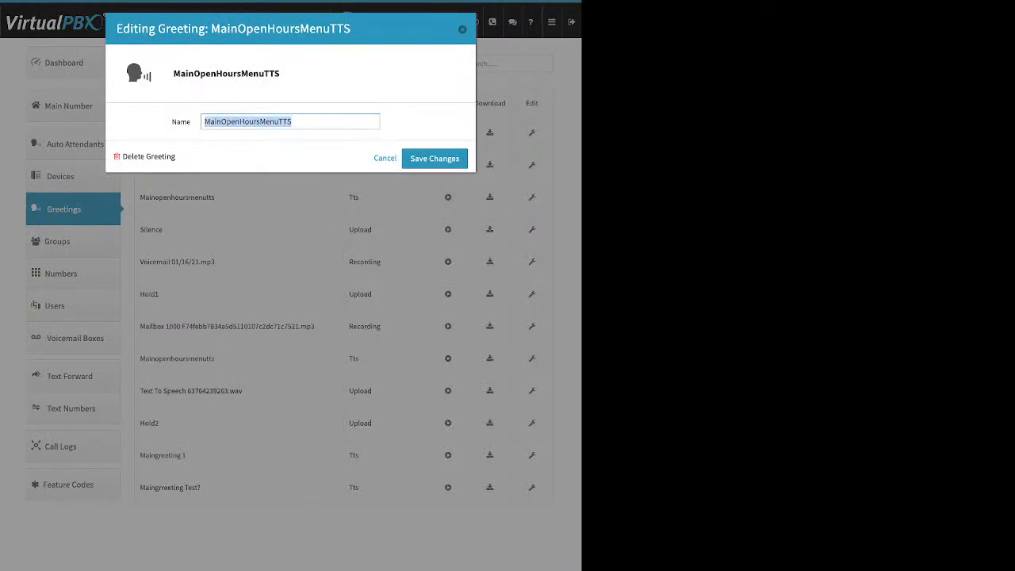
{"action": "type", "text": "Main"}
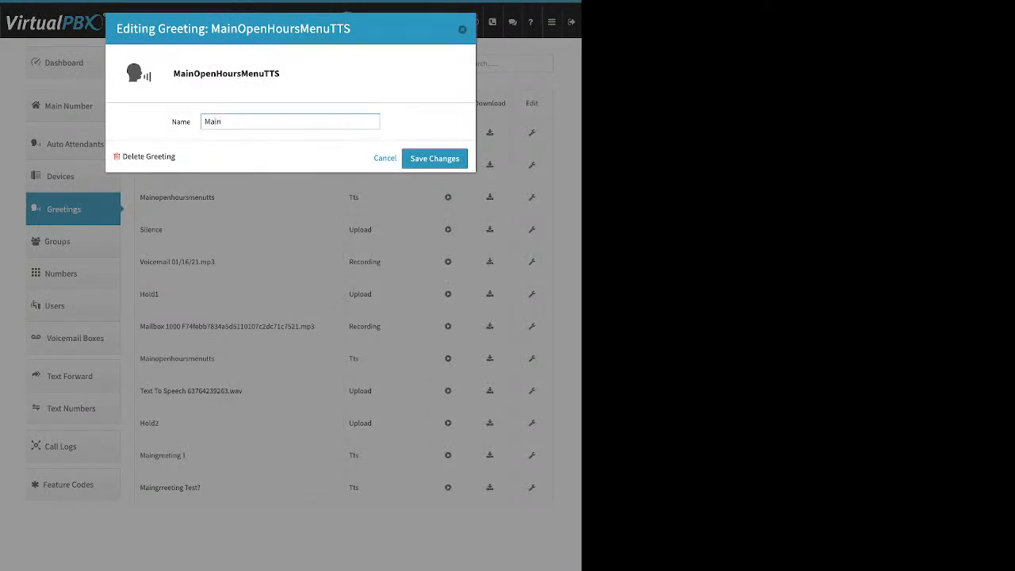
{"action": "type", "text": "GR 1"}
{"action": "key", "text": "Return"}
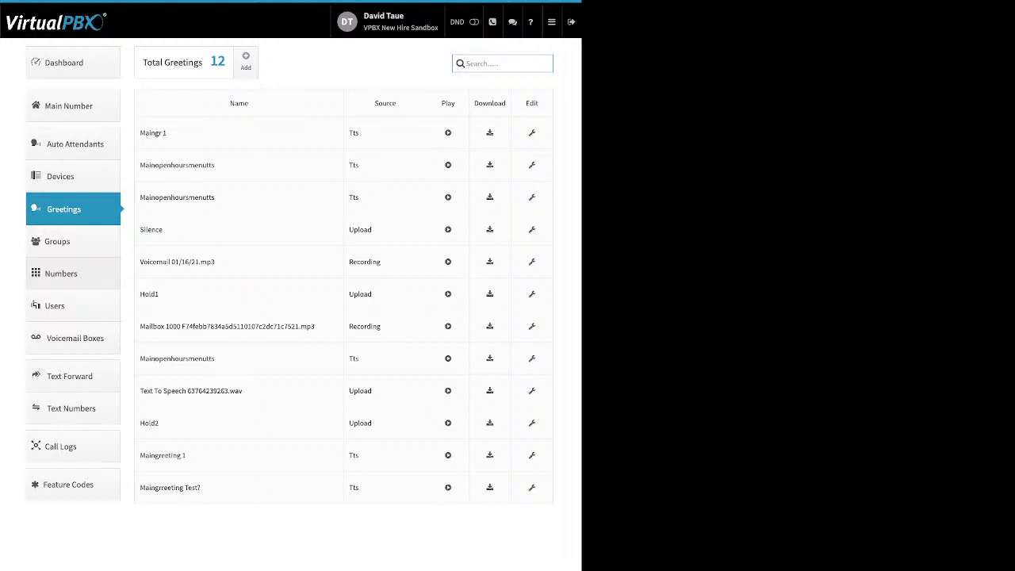
Step: Reopen the renamed greeting, note its delete option, and close the editor unchanged
{"action": "left_click", "coordinate": [532, 133]}
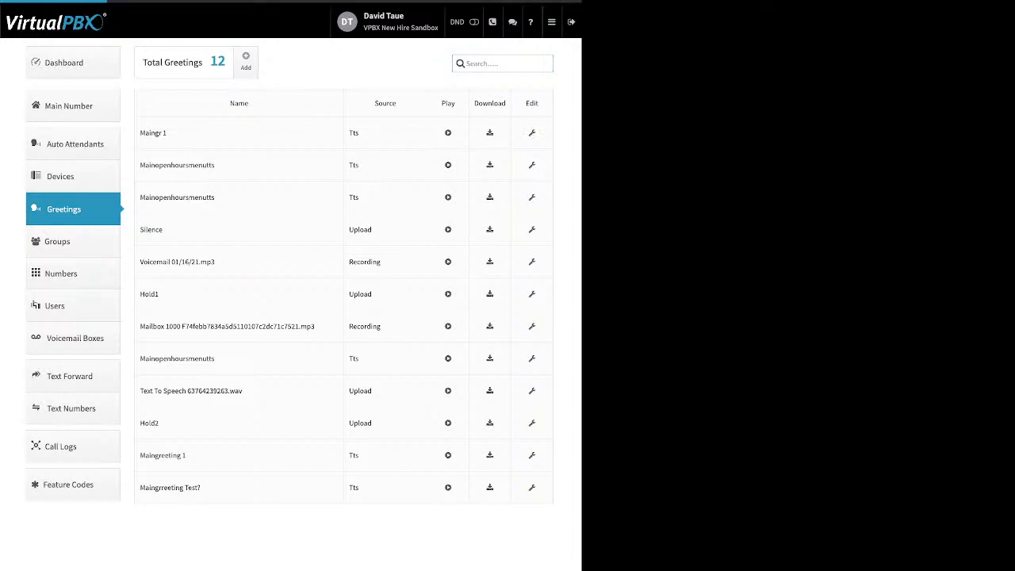
{"action": "left_click_drag", "start_coordinate": [176, 157], "coordinate": [121, 157]}
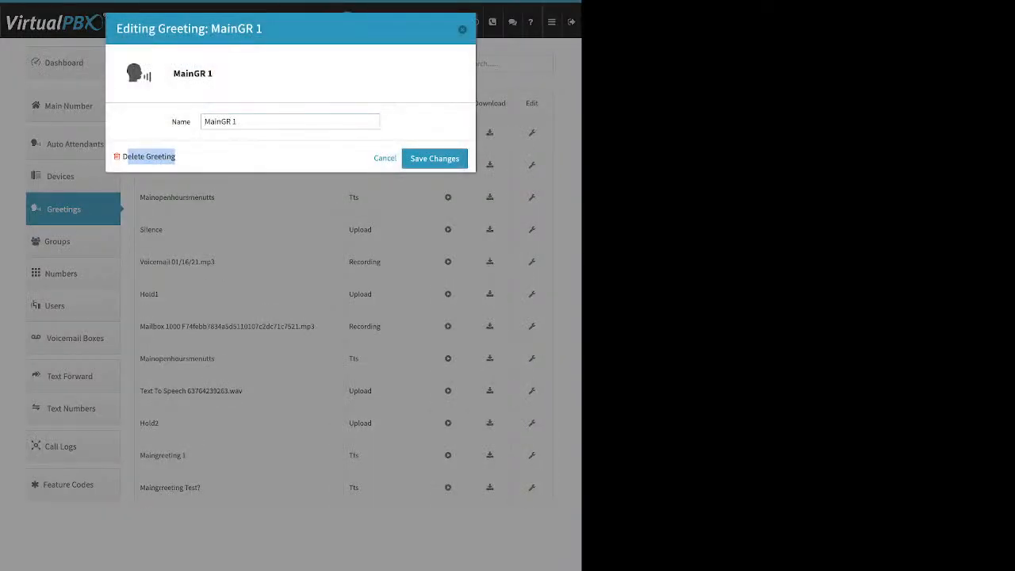
{"action": "left_click", "coordinate": [462, 30]}
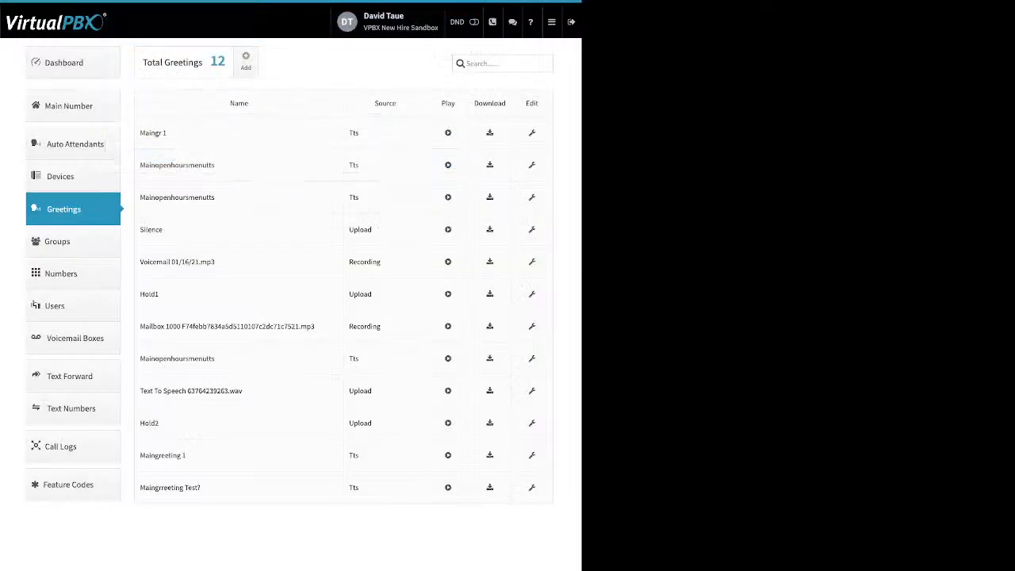
Step: Go via Groups to Numbers, check the first number's gear options, then view Spare Numbers
{"action": "left_click", "coordinate": [58, 241]}
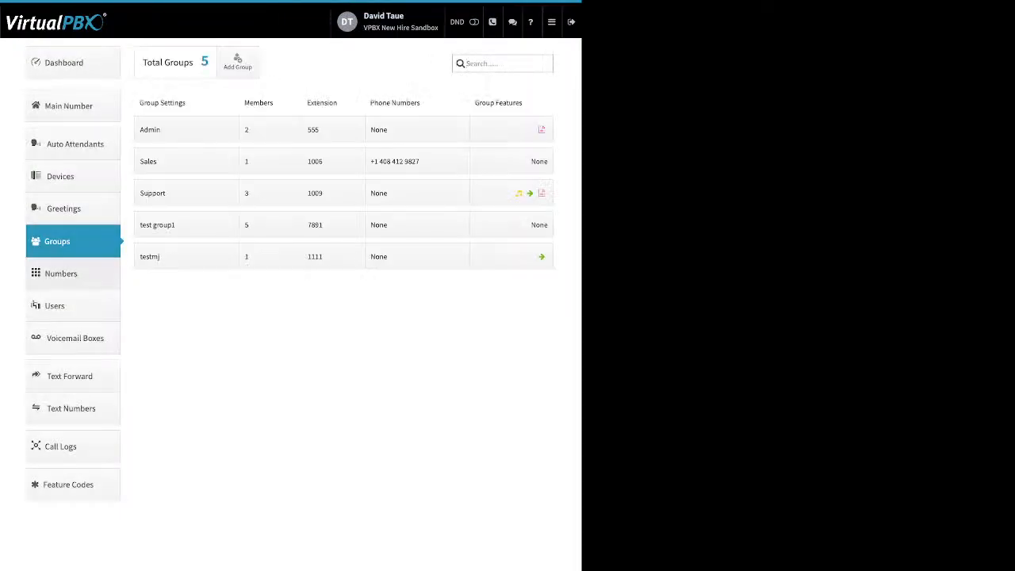
{"action": "left_click", "coordinate": [61, 273]}
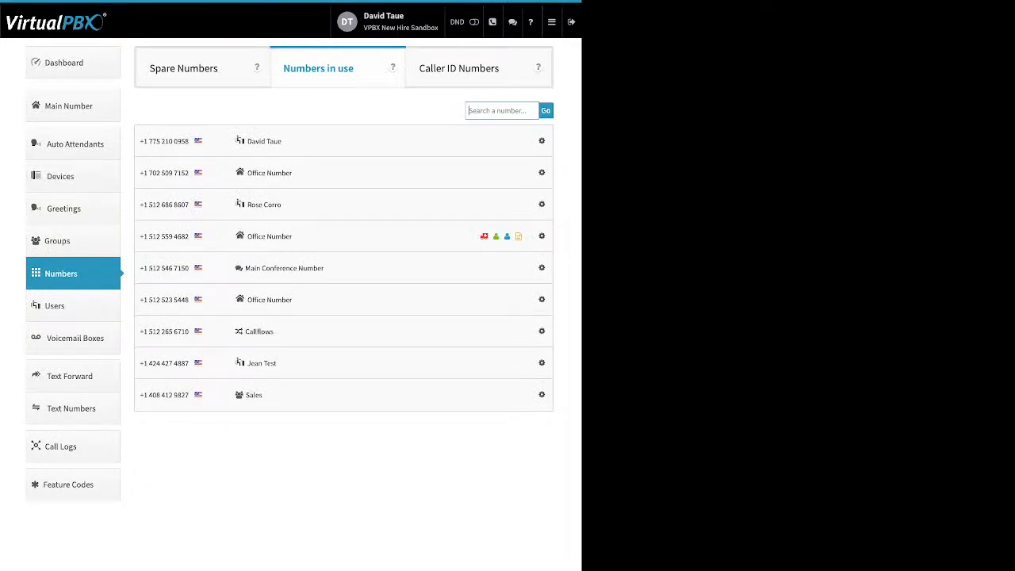
{"action": "left_click", "coordinate": [541, 141]}
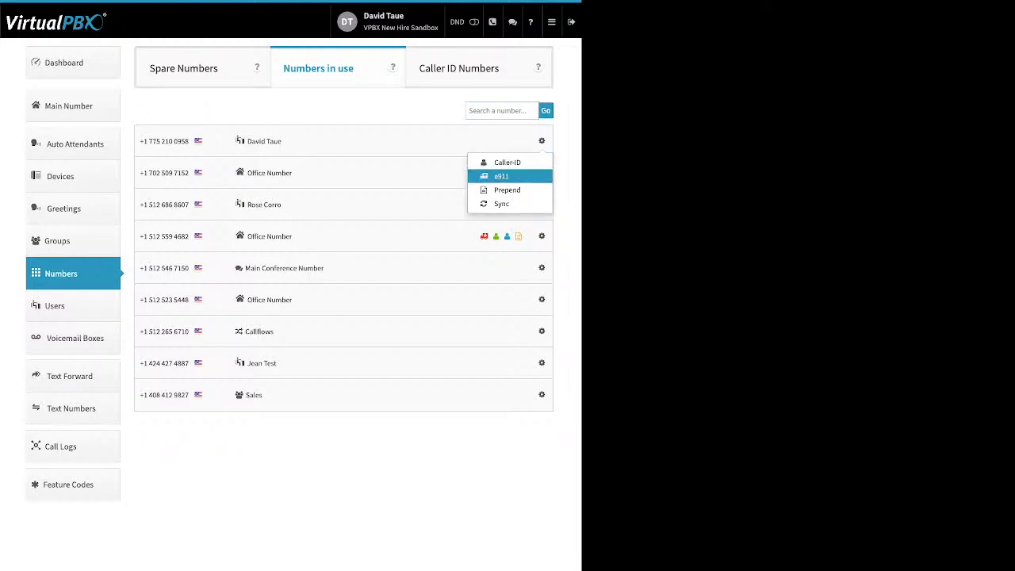
{"action": "left_click", "coordinate": [190, 68]}
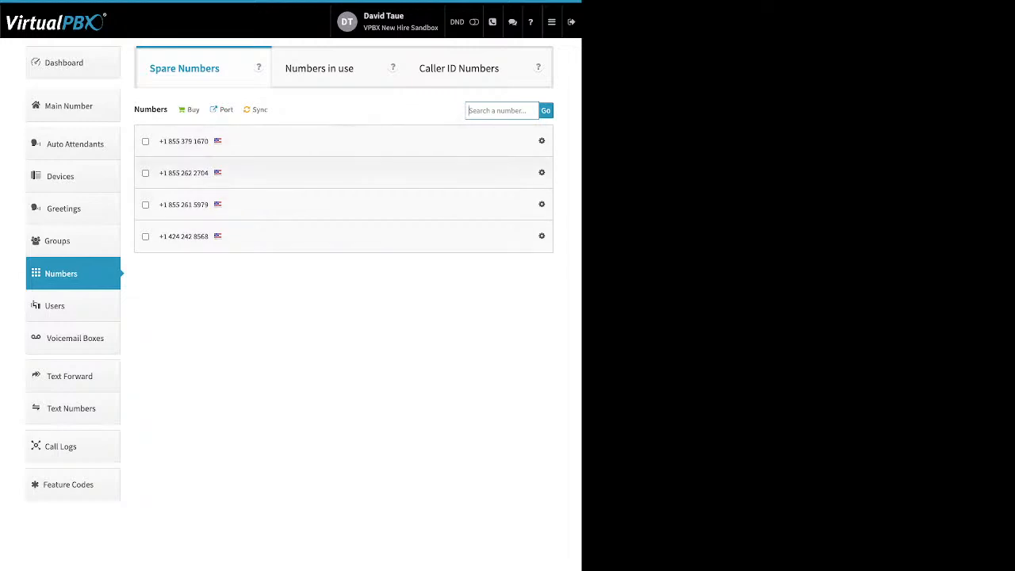
Step: Delete the second spare number, leaving three, then open the Buy dropdown options
{"action": "left_click", "coordinate": [145, 173]}
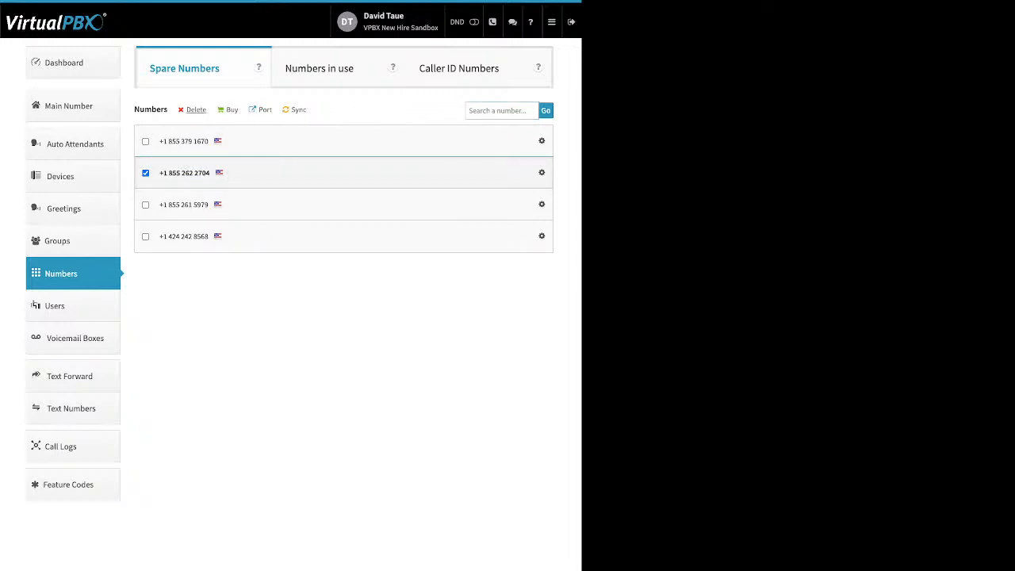
{"action": "double_click", "coordinate": [196, 112]}
{"action": "left_click", "coordinate": [196, 109]}
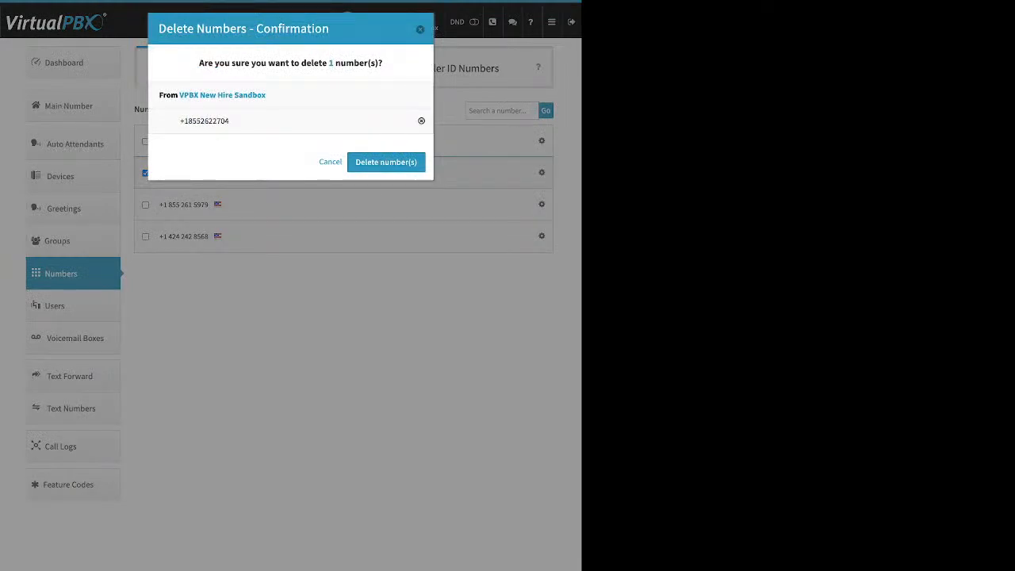
{"action": "left_click", "coordinate": [385, 162]}
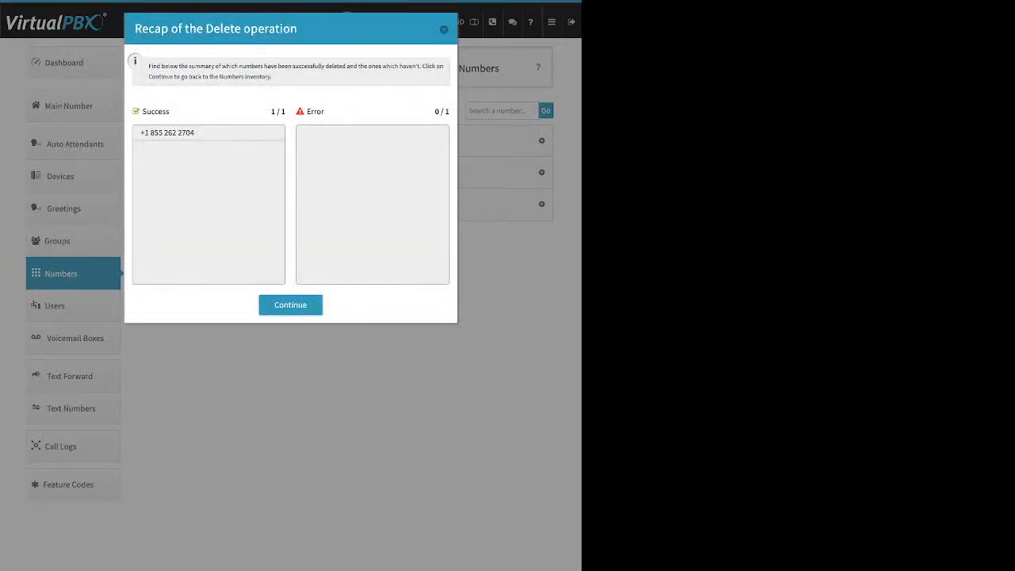
{"action": "left_click", "coordinate": [290, 305]}
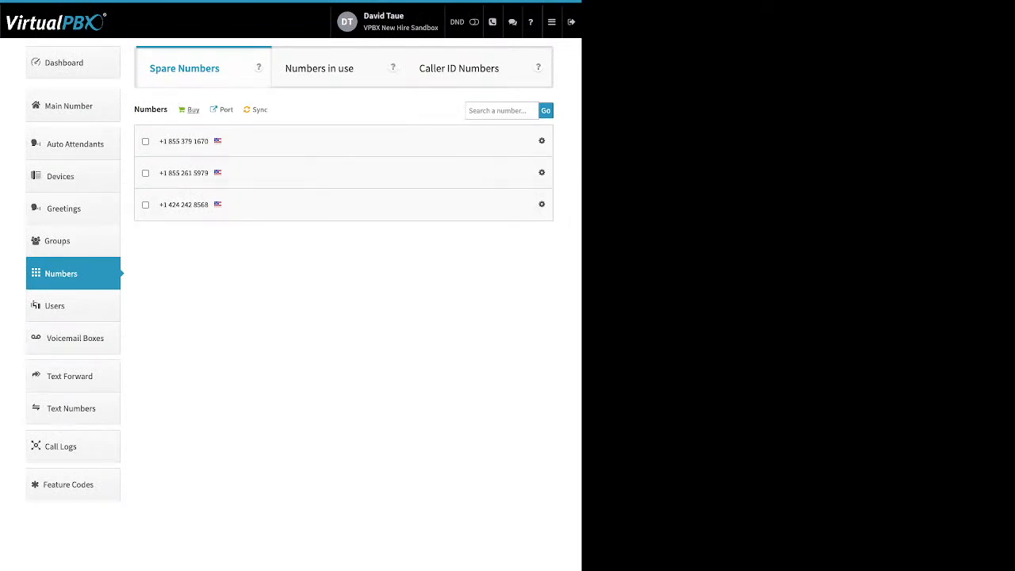
{"action": "left_click", "coordinate": [193, 110]}
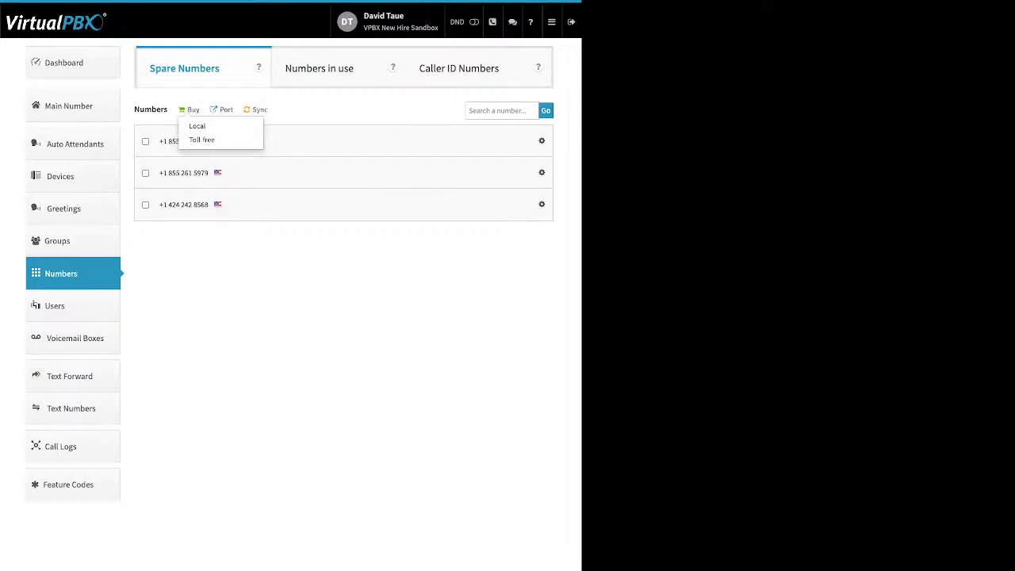
Step: Start a new port request named 'tro' for U.S. Local Numbers and continue to the next page
{"action": "left_click", "coordinate": [226, 110]}
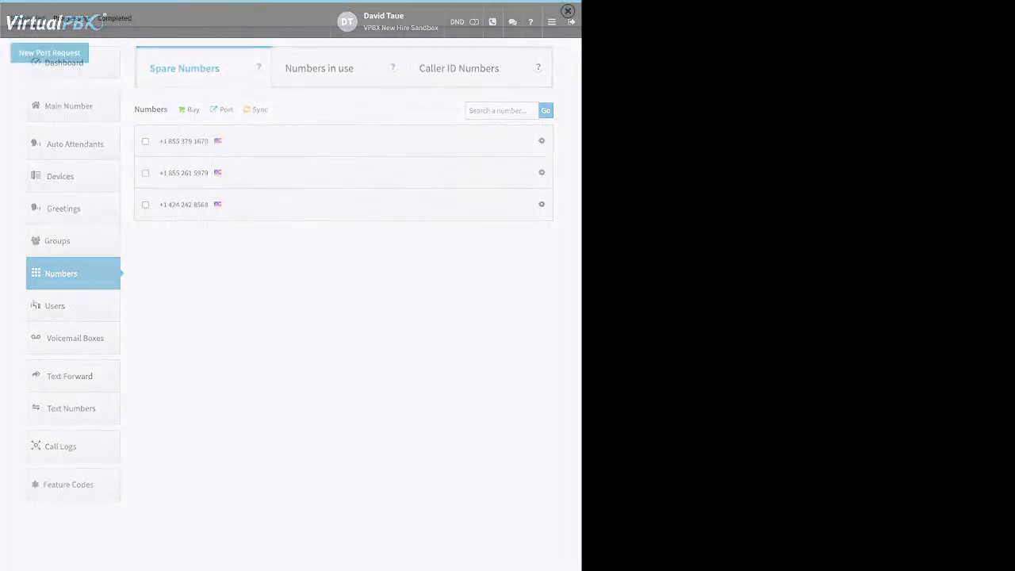
{"action": "left_click", "coordinate": [291, 204]}
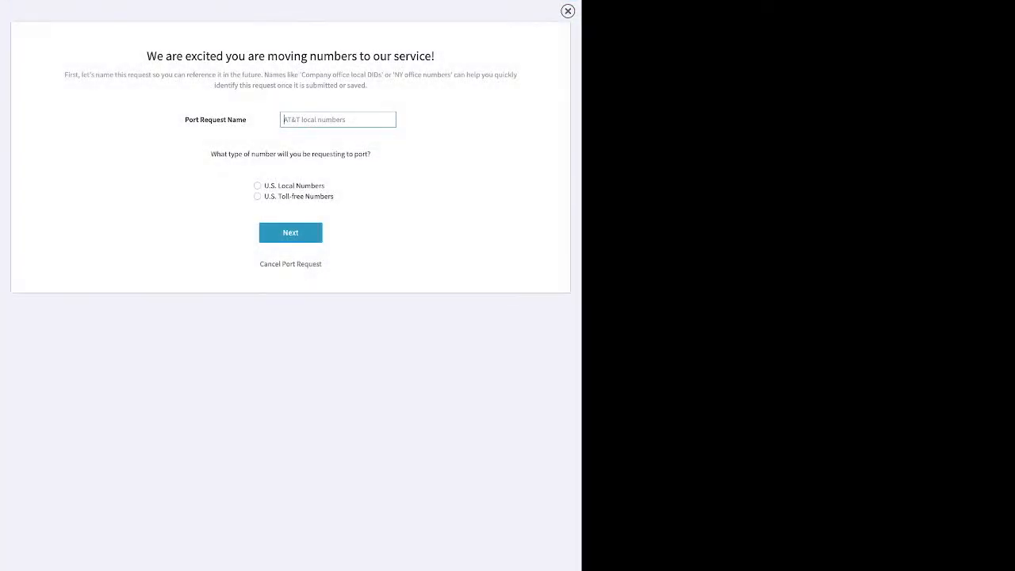
{"action": "type", "text": "tro"}
{"action": "left_click", "coordinate": [257, 185]}
{"action": "left_click", "coordinate": [290, 232]}
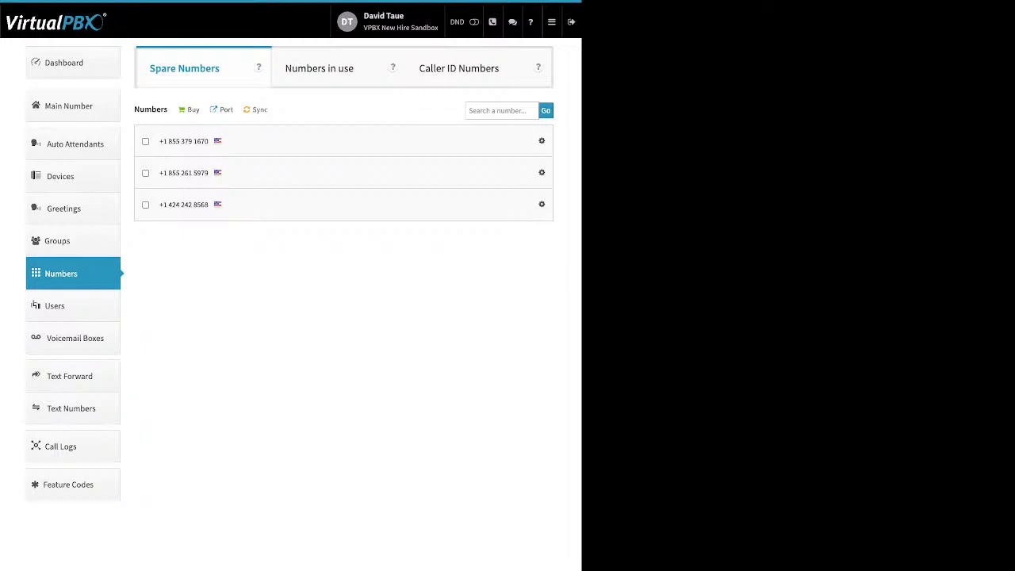
Step: Open the Voicemail Boxes list and point out its User column
{"action": "left_click", "coordinate": [75, 338]}
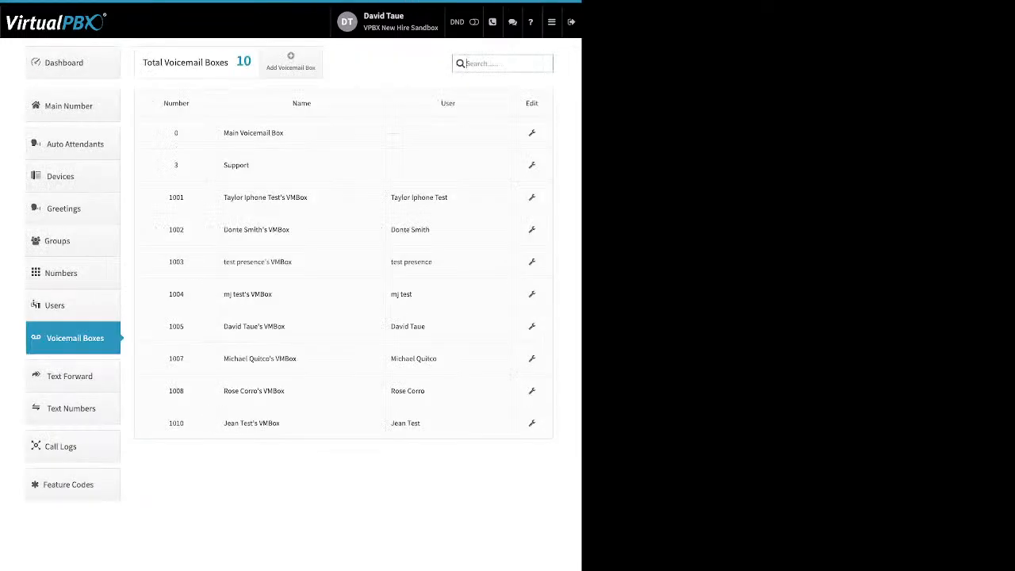
{"action": "left_click_drag", "start_coordinate": [455, 103], "coordinate": [441, 103]}
{"action": "left_click", "coordinate": [448, 103]}
Step: Preview the Add Voicemail Box Name, Number and PIN fields unsaved, then edit the Support box
{"action": "left_click", "coordinate": [291, 60]}
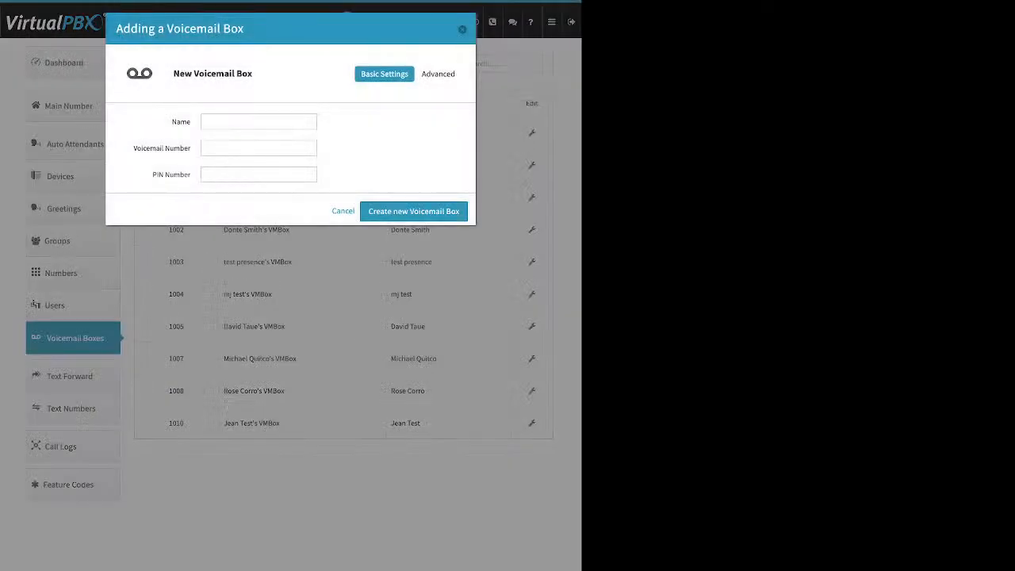
{"action": "double_click", "coordinate": [181, 122]}
{"action": "triple_click", "coordinate": [162, 148]}
{"action": "triple_click", "coordinate": [172, 174]}
{"action": "key", "text": "Escape"}
{"action": "left_click", "coordinate": [532, 165]}
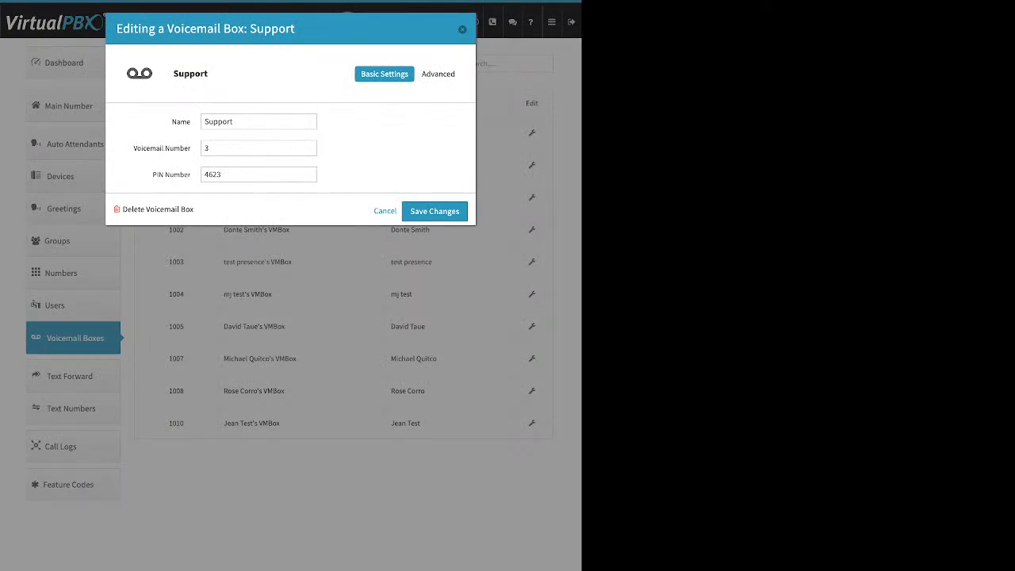
Step: View the Support box's Greeting Media settings and start, then cancel, a greeting upload
{"action": "left_click", "coordinate": [440, 74]}
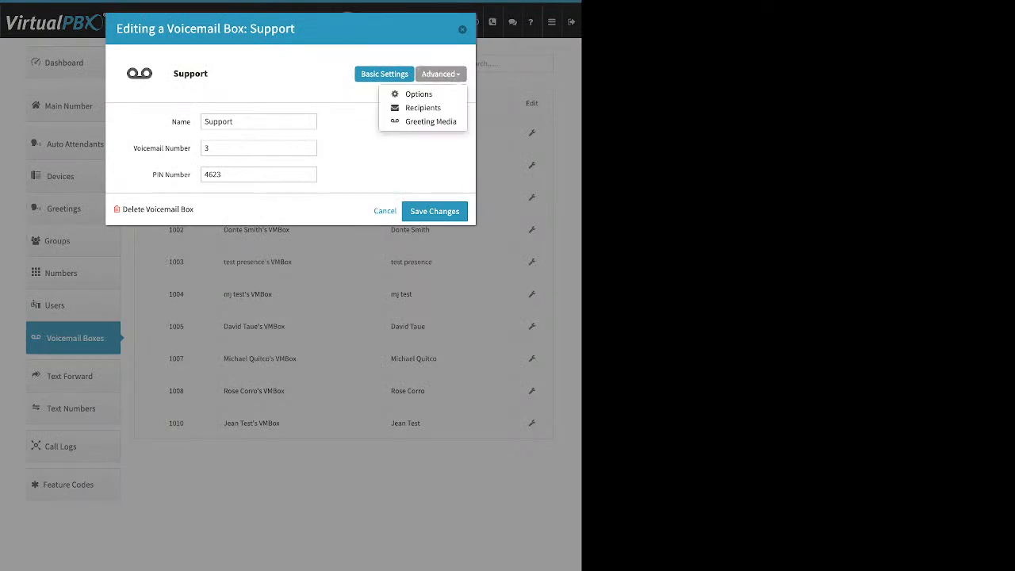
{"action": "left_click", "coordinate": [430, 122]}
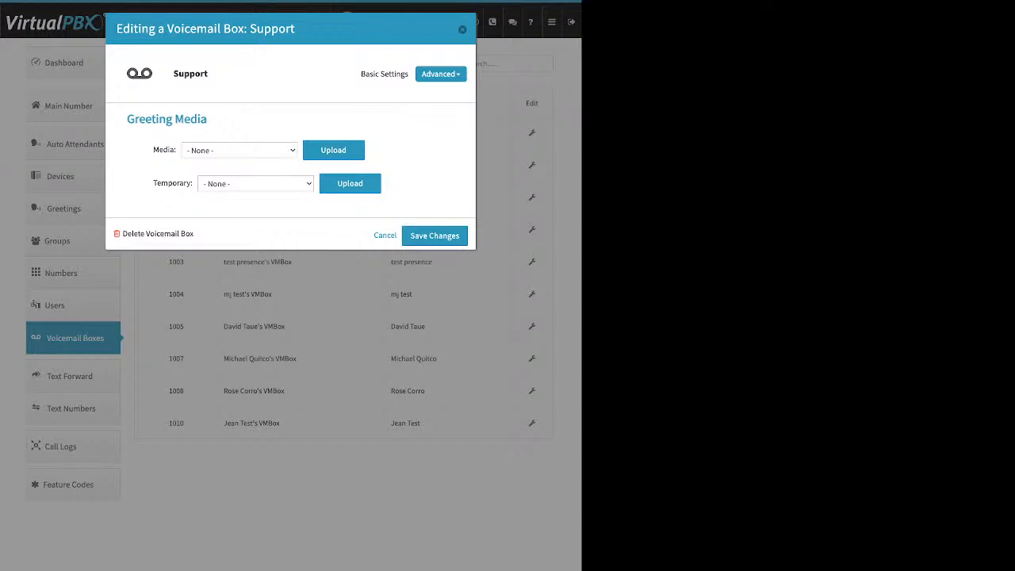
{"action": "left_click", "coordinate": [333, 150]}
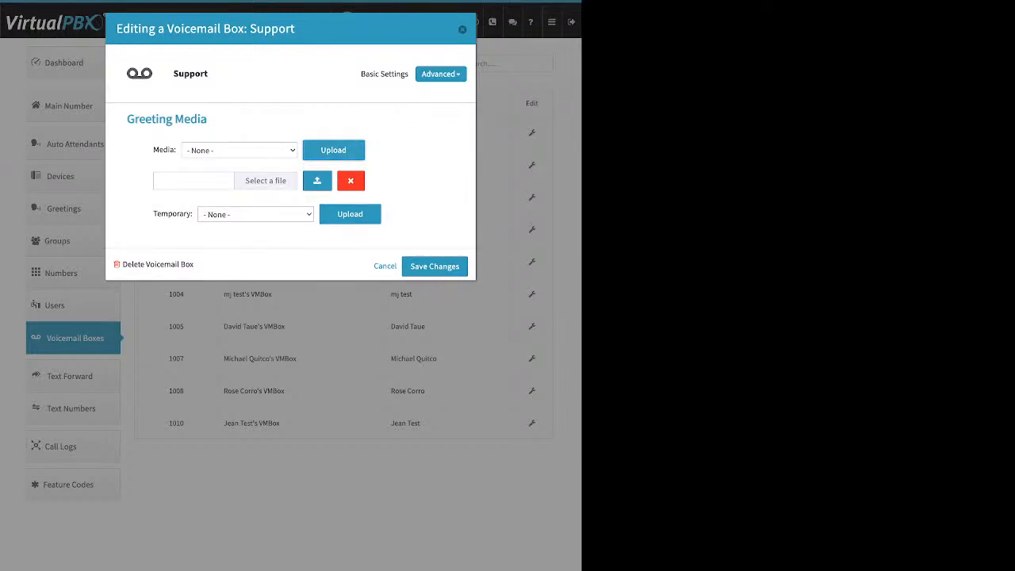
{"action": "left_click", "coordinate": [384, 74]}
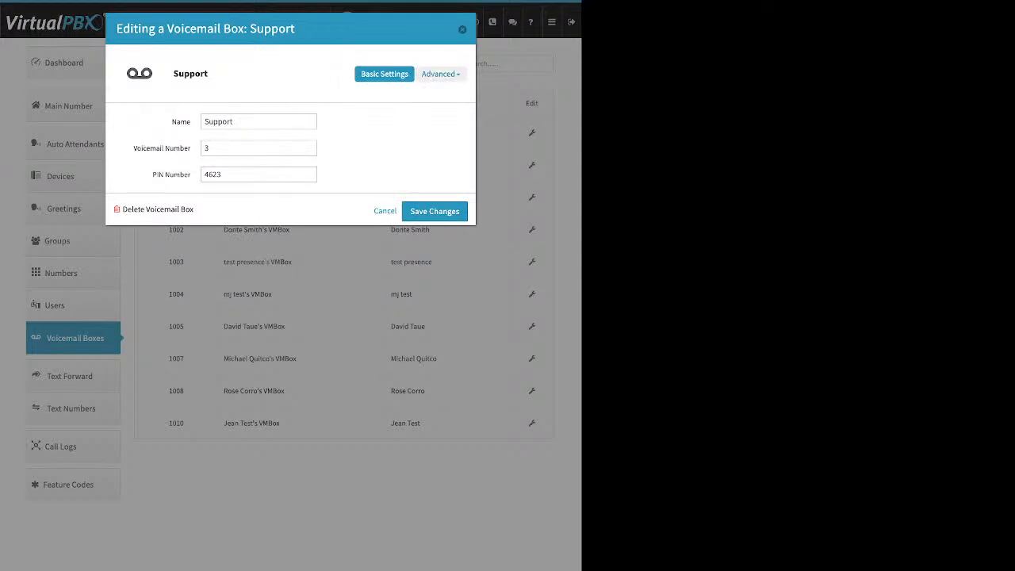
{"action": "left_click", "coordinate": [438, 74]}
{"action": "left_click", "coordinate": [432, 120]}
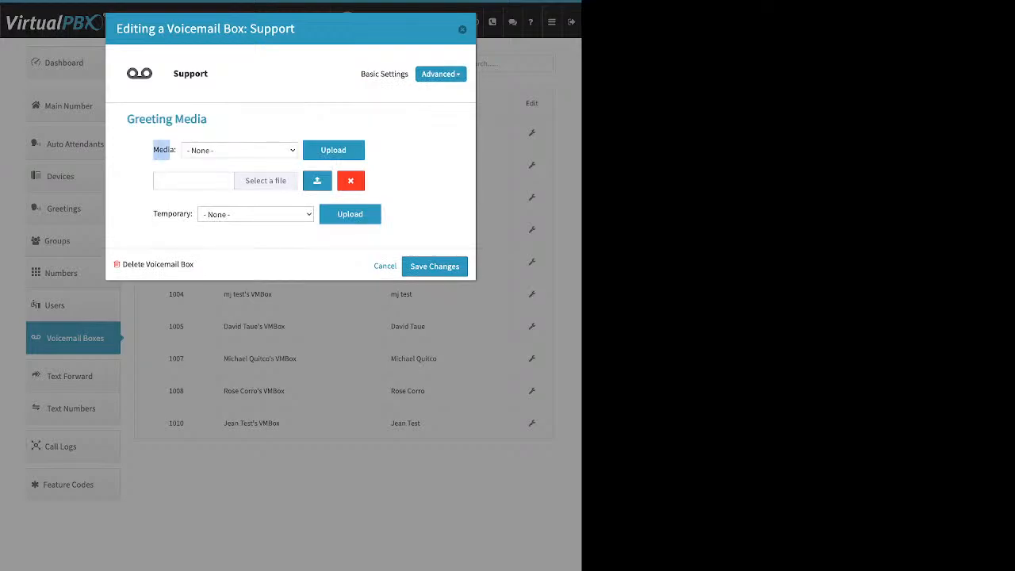
{"action": "left_click", "coordinate": [350, 181]}
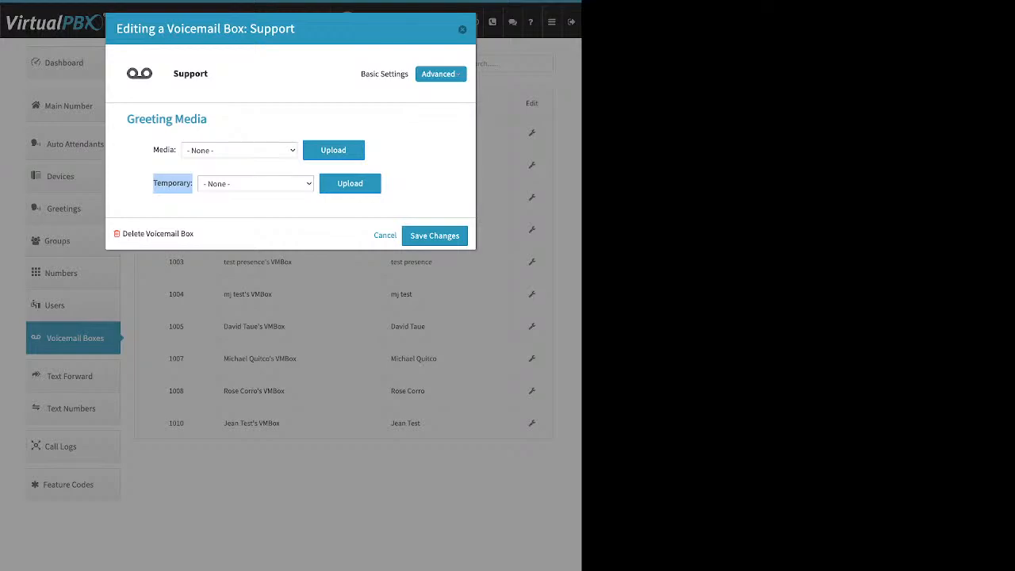
Step: Switch to the Recipients panel and add an empty new notification recipient entry
{"action": "left_click", "coordinate": [441, 74]}
{"action": "left_click", "coordinate": [423, 108]}
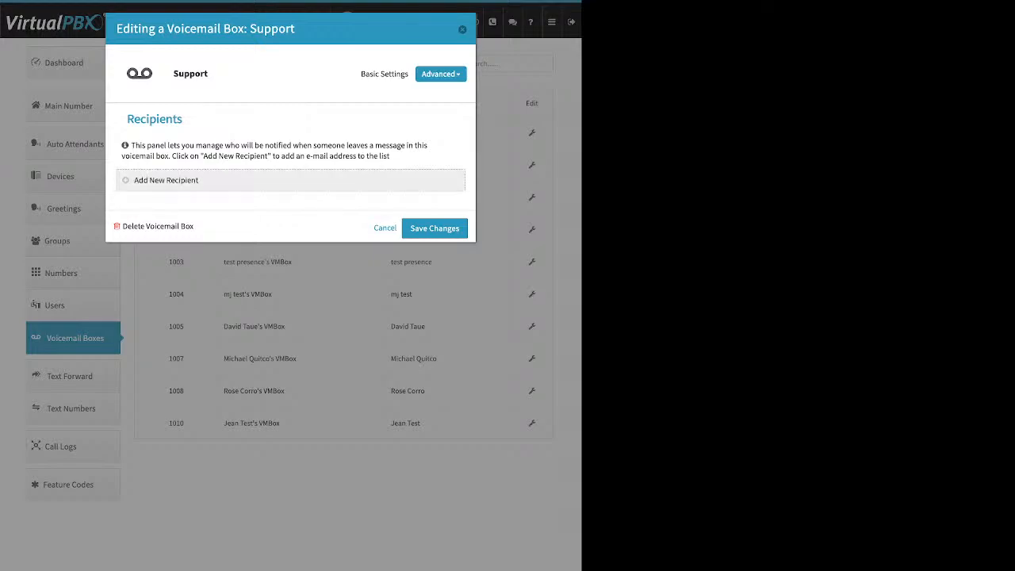
{"action": "left_click", "coordinate": [166, 181]}
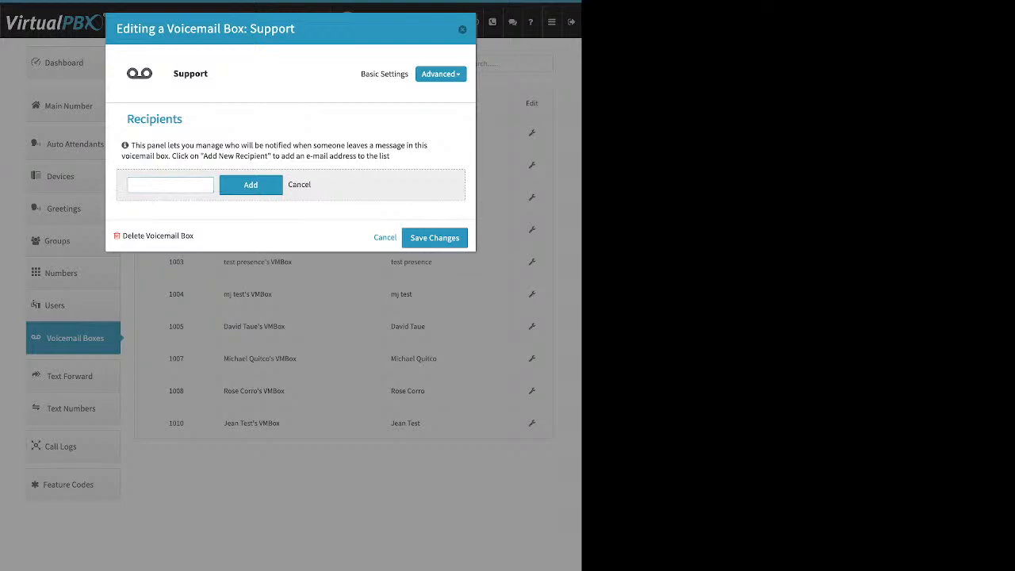
{"action": "left_click", "coordinate": [441, 73]}
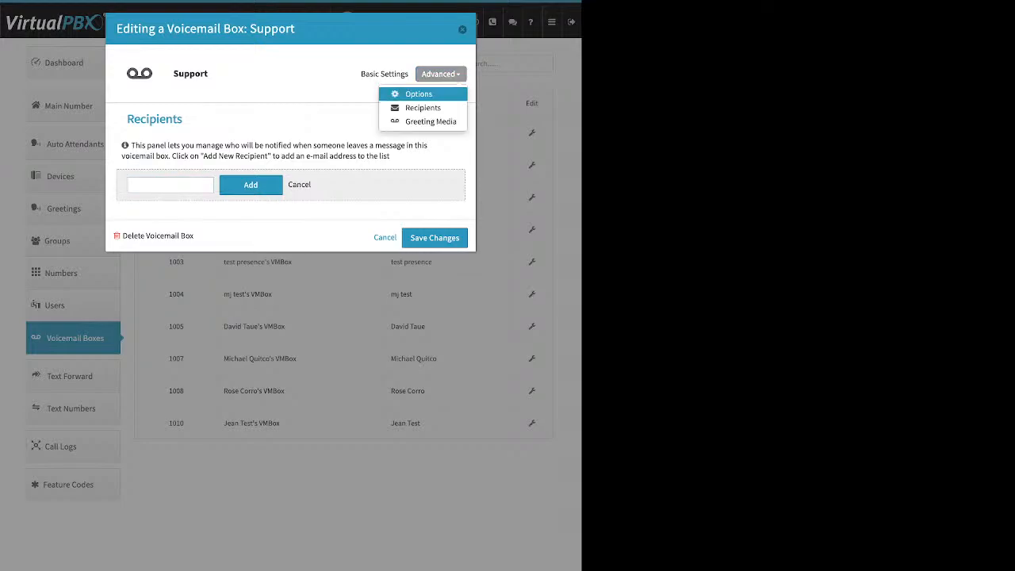
Step: Review the Already Setup?, attach-to-e-mail and Delete after Notification? options, then close the editor
{"action": "left_click", "coordinate": [418, 93]}
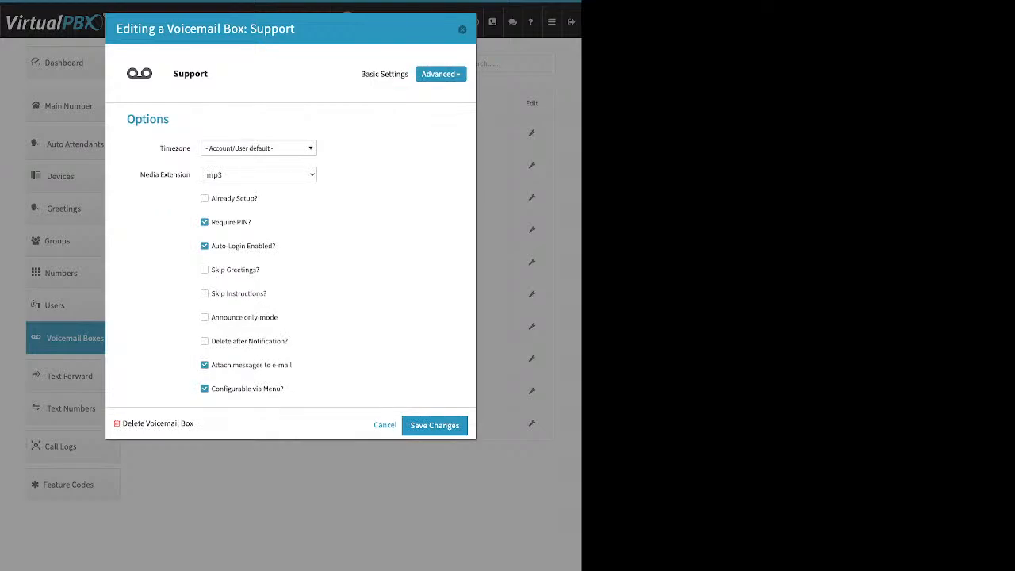
{"action": "left_click_drag", "start_coordinate": [258, 199], "coordinate": [211, 198]}
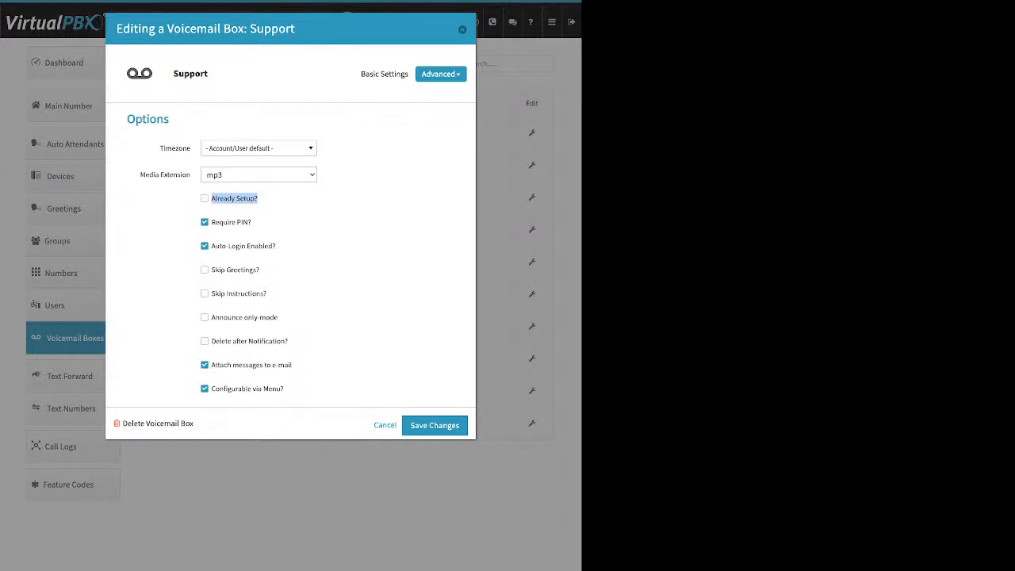
{"action": "left_click_drag", "start_coordinate": [292, 365], "coordinate": [233, 364]}
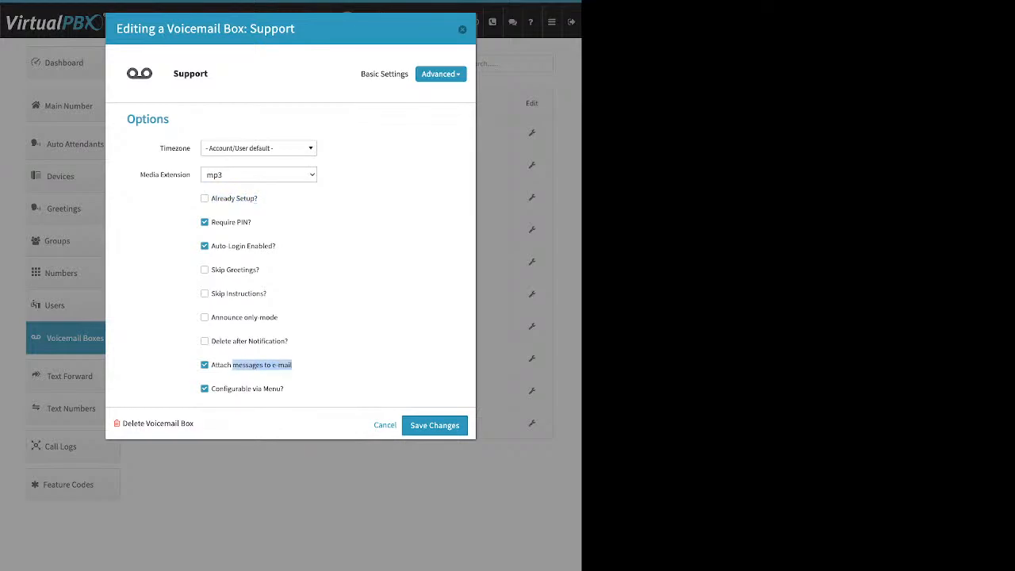
{"action": "left_click", "coordinate": [333, 355]}
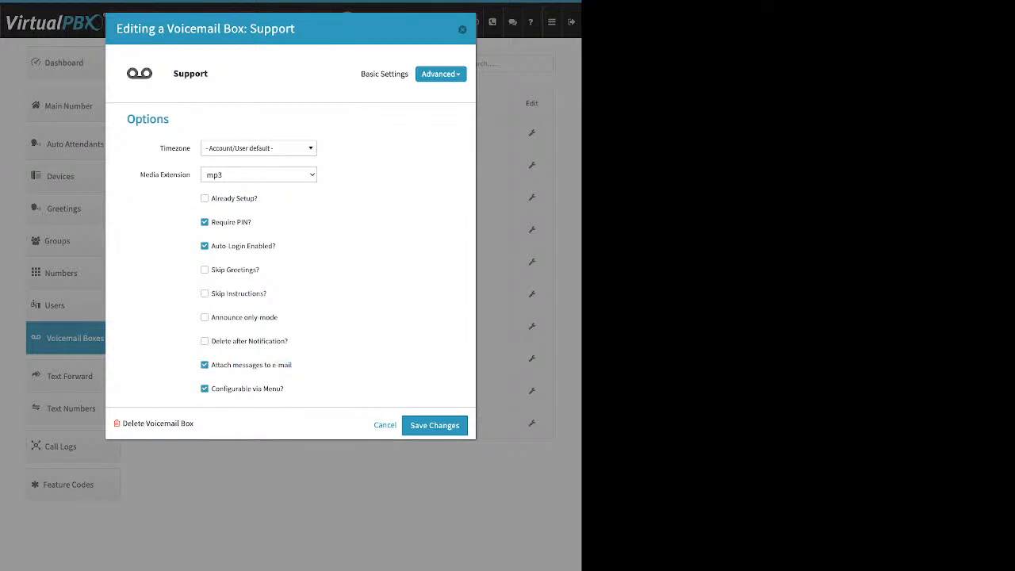
{"action": "left_click_drag", "start_coordinate": [288, 341], "coordinate": [216, 341]}
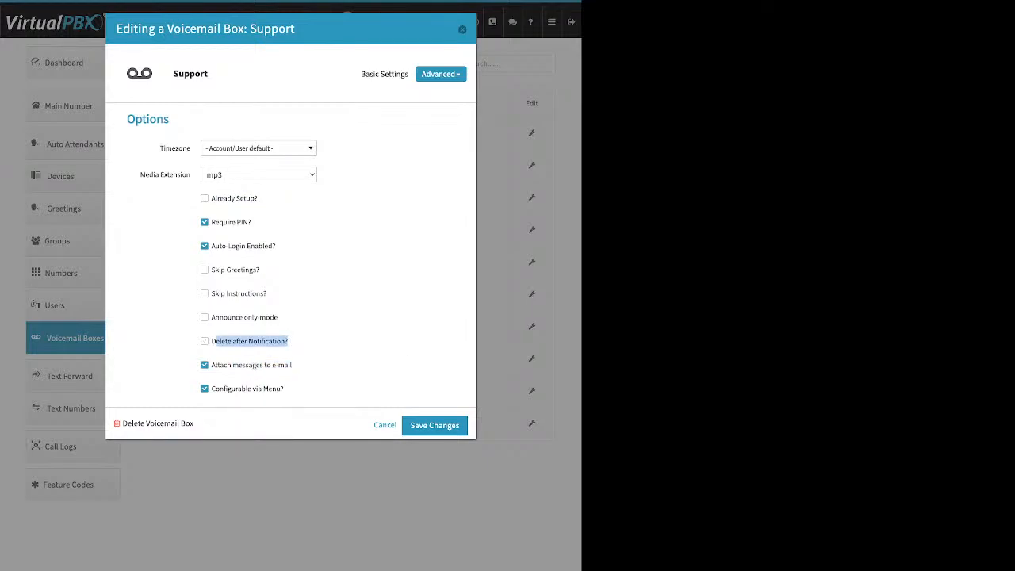
{"action": "left_click", "coordinate": [462, 29]}
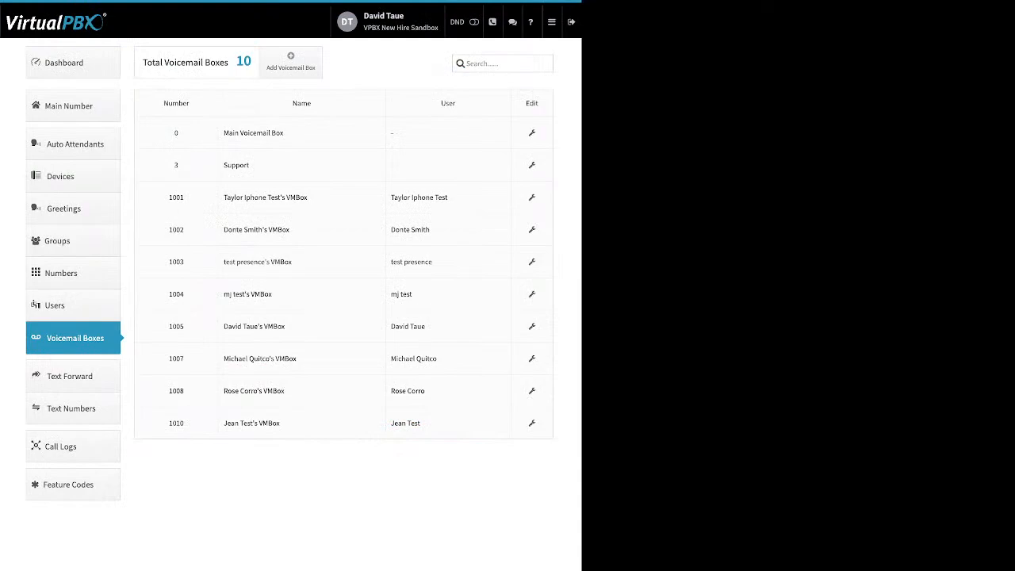
Step: Inspect the Text Forward number's details and Add Number e-mail field, then go to Call Logs
{"action": "left_click", "coordinate": [72, 376]}
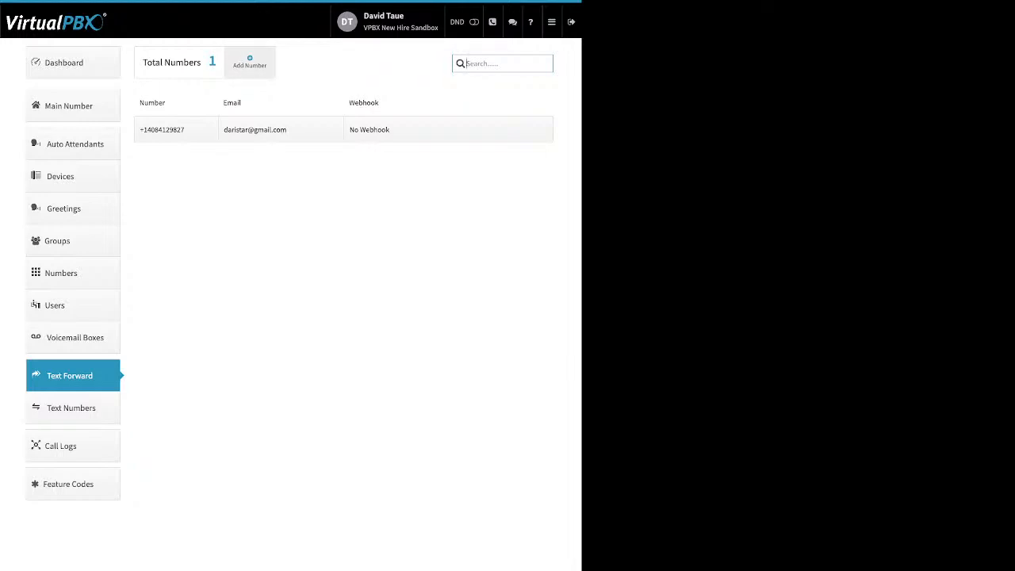
{"action": "left_click", "coordinate": [176, 129]}
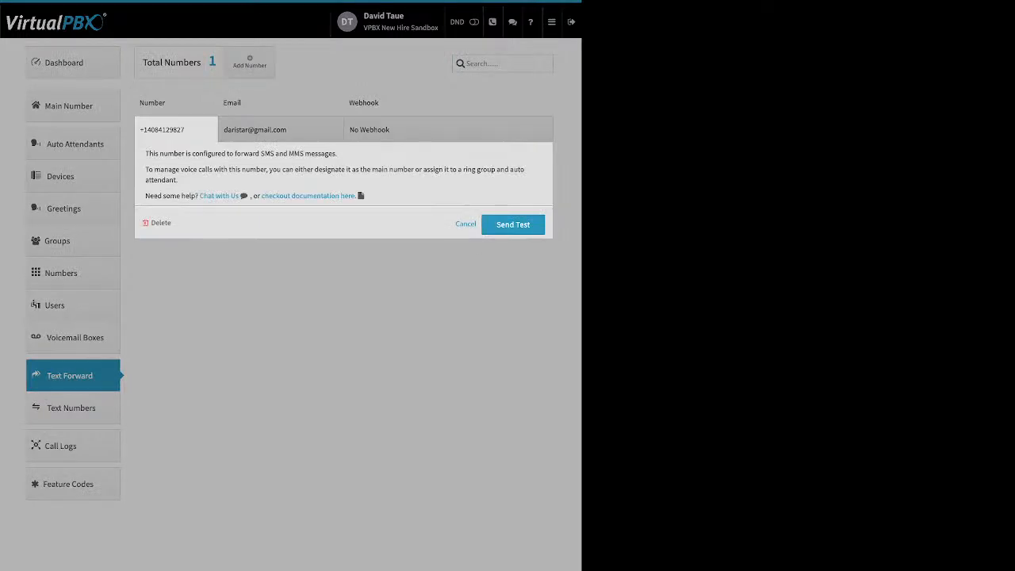
{"action": "left_click", "coordinate": [278, 129]}
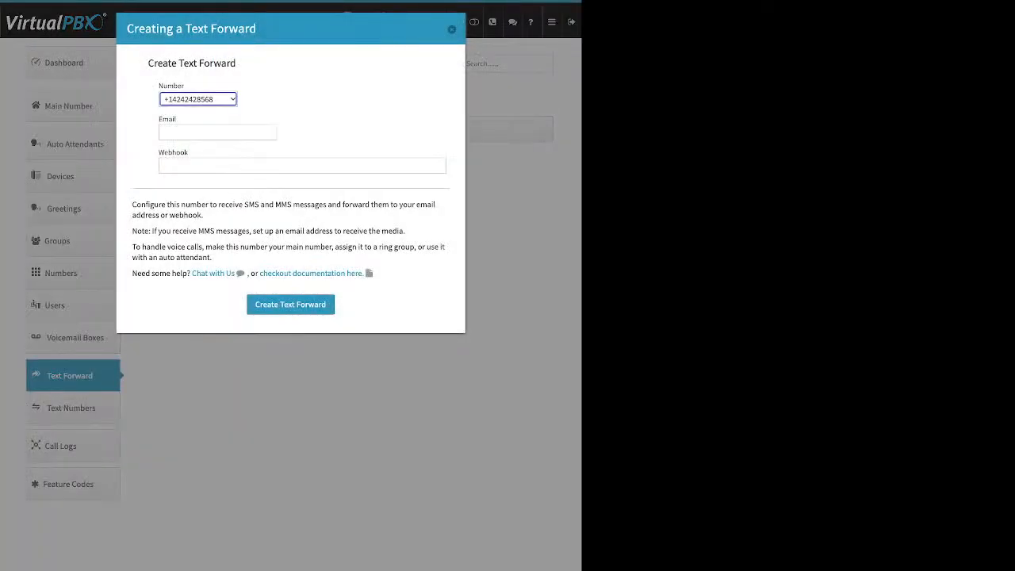
{"action": "left_click", "coordinate": [217, 132]}
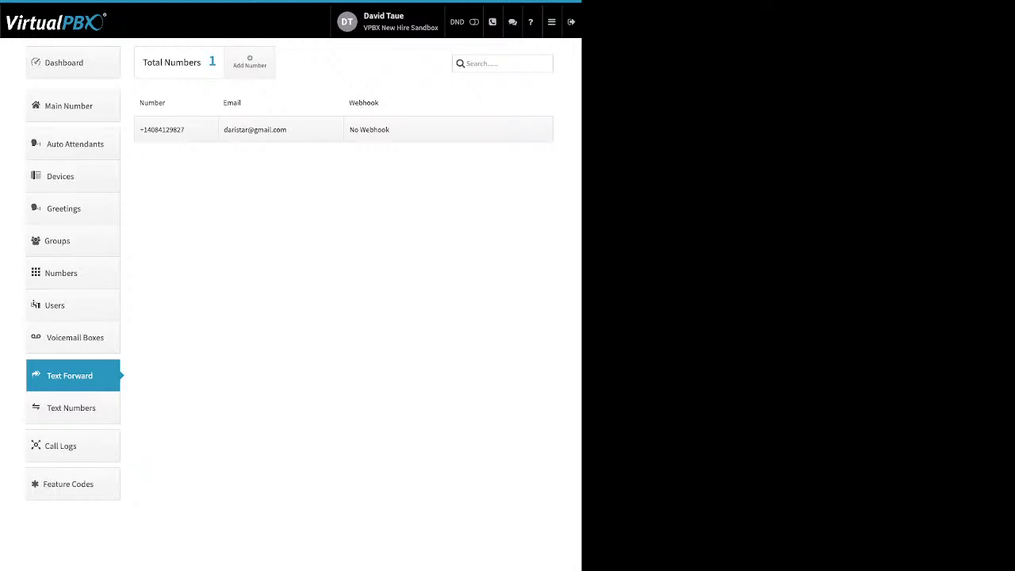
{"action": "left_click", "coordinate": [62, 446]}
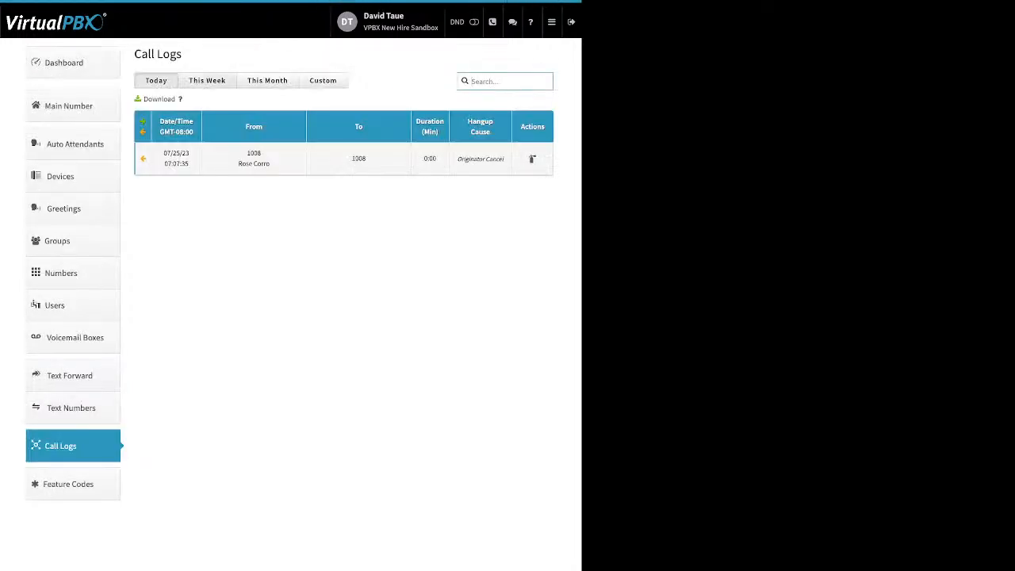
Step: Show this month's calls and inspect the 07/22/23 11:16:13 call's details
{"action": "left_click", "coordinate": [207, 81]}
{"action": "left_click", "coordinate": [267, 81]}
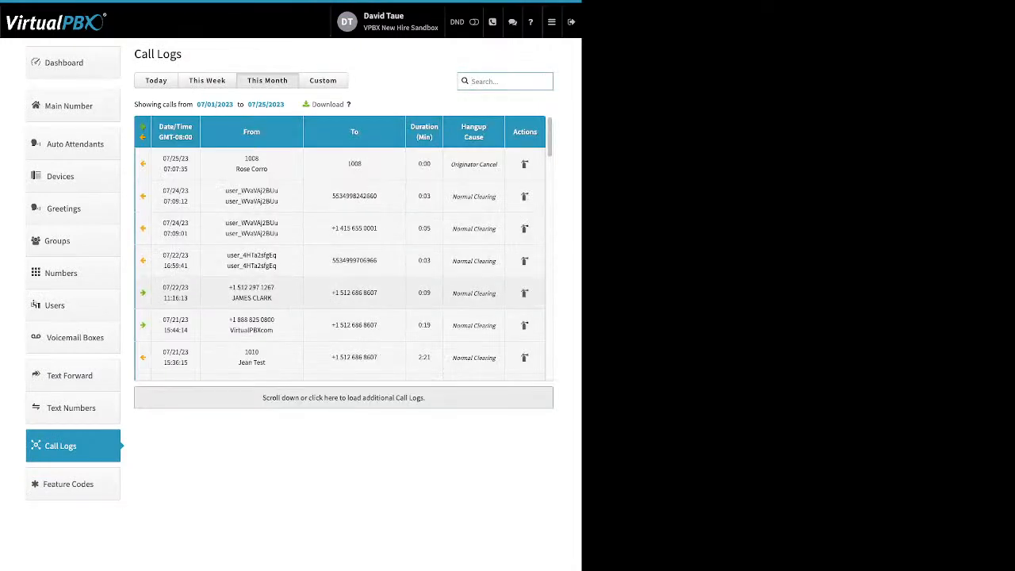
{"action": "left_click", "coordinate": [270, 293]}
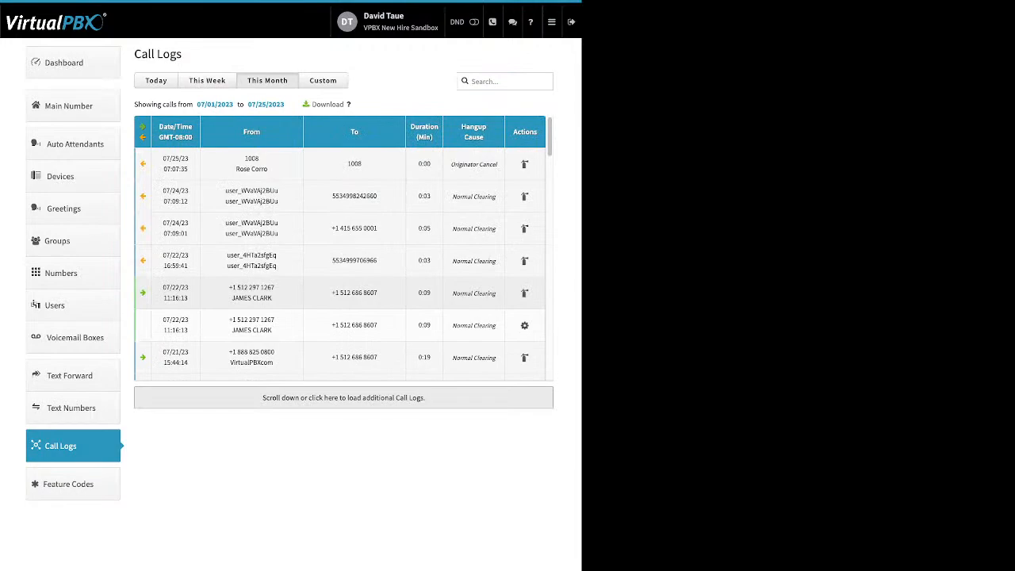
{"action": "scroll", "coordinate": [269, 238], "scroll_direction": "down", "scroll_amount": 1}
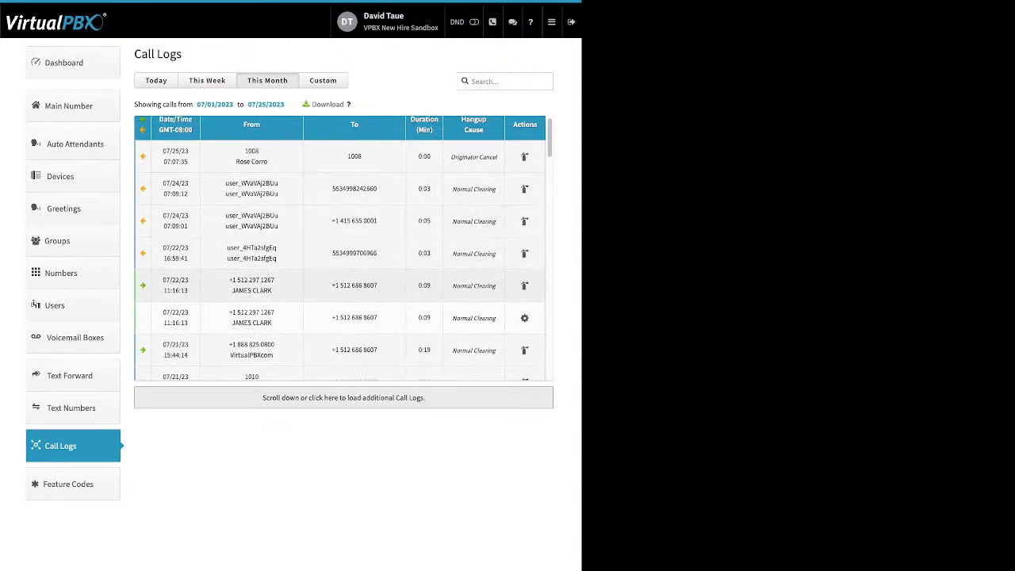
{"action": "left_click", "coordinate": [269, 285]}
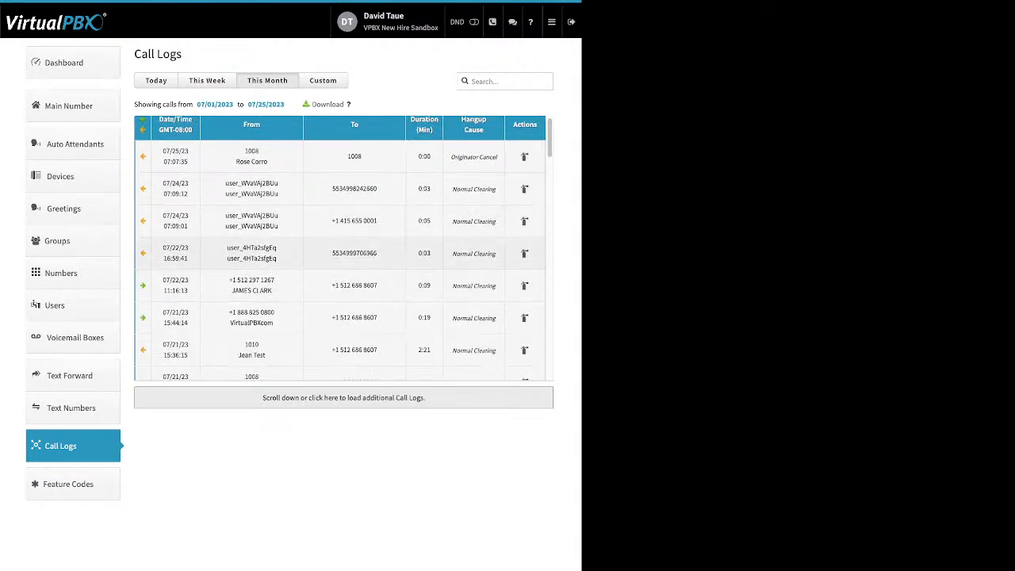
Step: Inspect the 07/21/23 15:44:14 call's details, highlighting its device name
{"action": "left_click", "coordinate": [265, 320]}
{"action": "scroll", "coordinate": [266, 246], "scroll_direction": "down", "scroll_amount": 1}
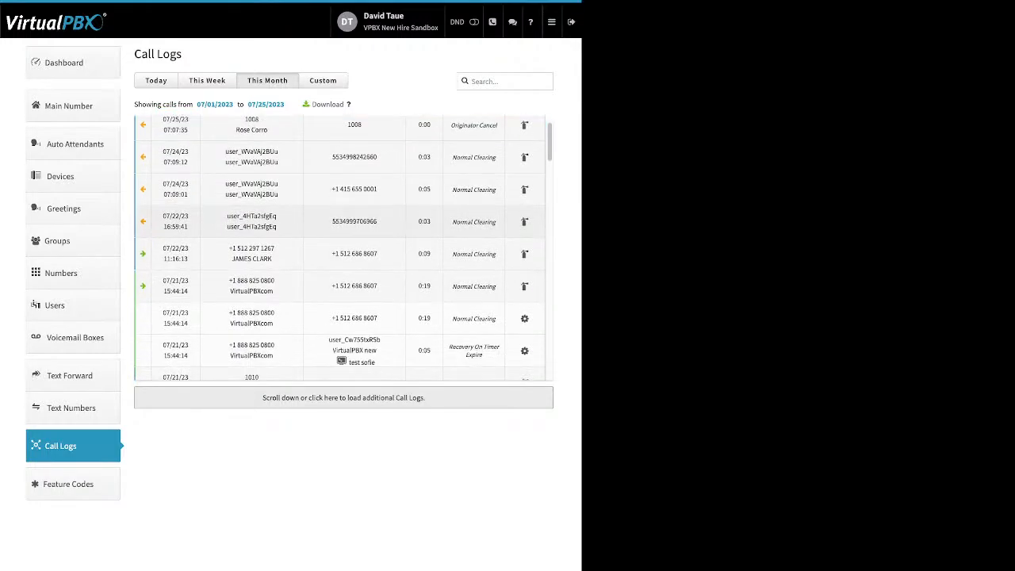
{"action": "scroll", "coordinate": [341, 247], "scroll_direction": "down", "scroll_amount": 2}
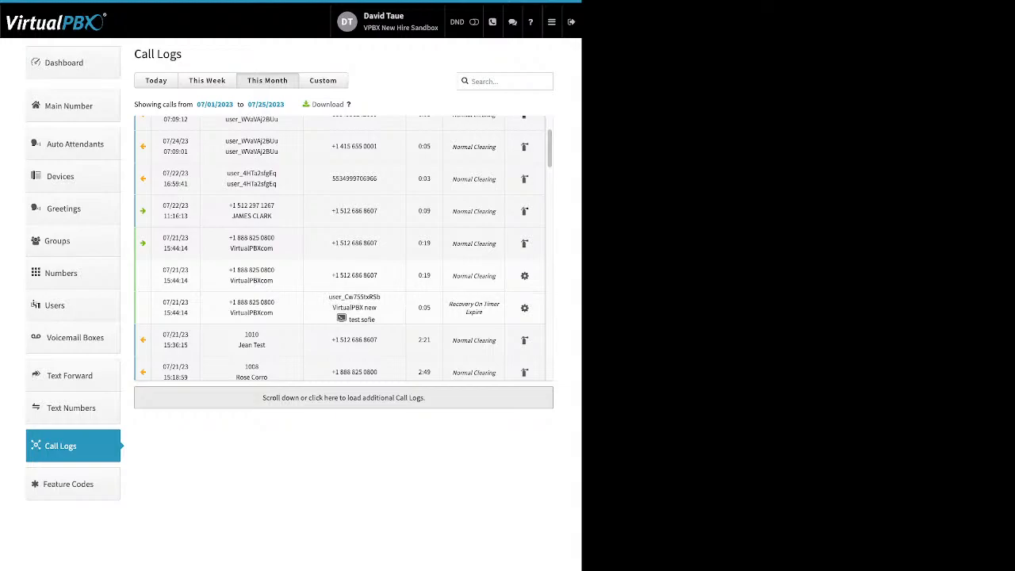
{"action": "left_click_drag", "start_coordinate": [376, 320], "coordinate": [358, 320]}
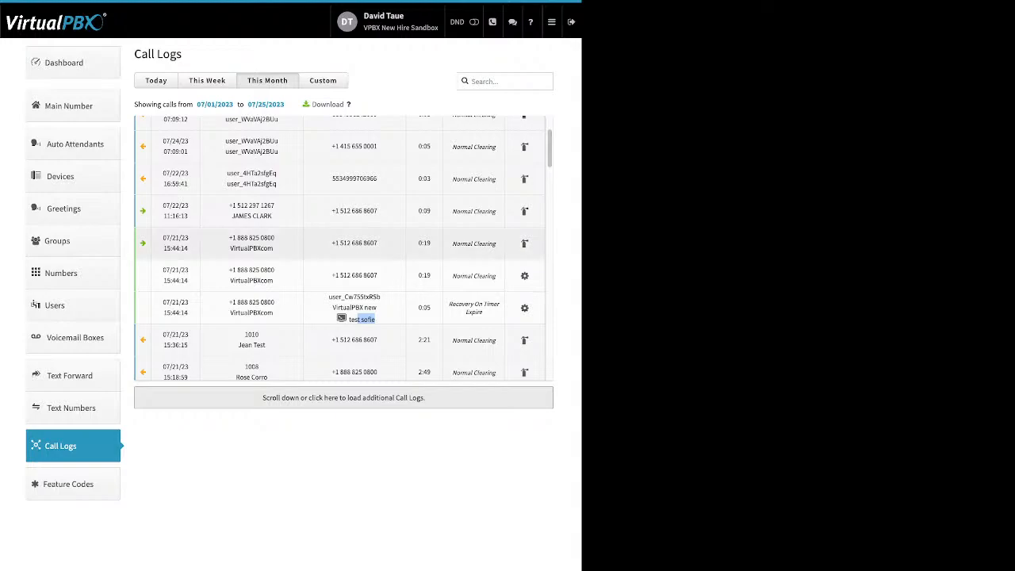
{"action": "left_click", "coordinate": [349, 241]}
Step: Expand the 07/21/23 15:13:09 call, note the download option, and switch to a Custom range
{"action": "scroll", "coordinate": [349, 241], "scroll_direction": "down", "scroll_amount": 1}
{"action": "scroll", "coordinate": [341, 248], "scroll_direction": "down", "scroll_amount": 3}
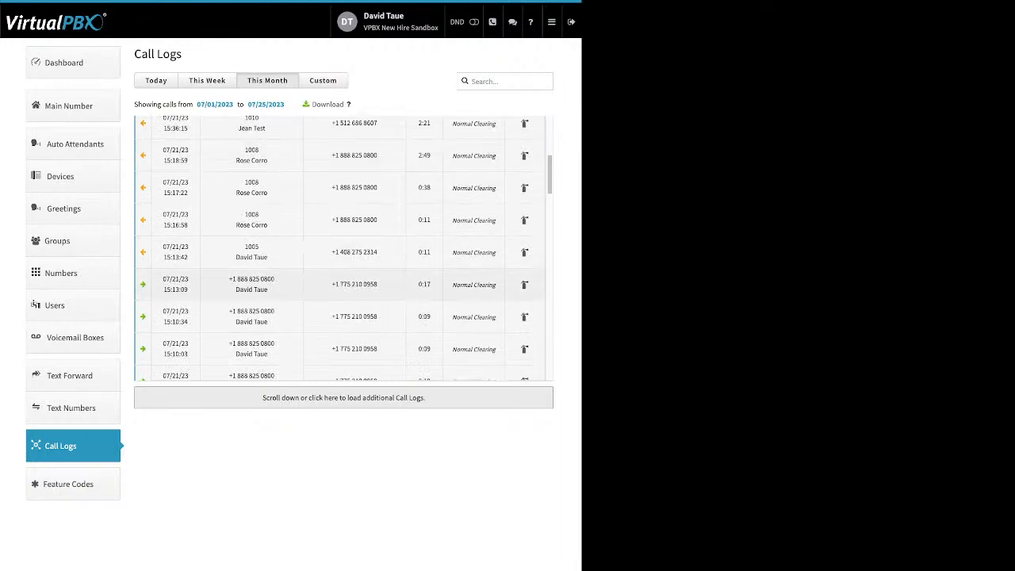
{"action": "left_click", "coordinate": [341, 284]}
{"action": "scroll", "coordinate": [341, 284], "scroll_direction": "down", "scroll_amount": 1}
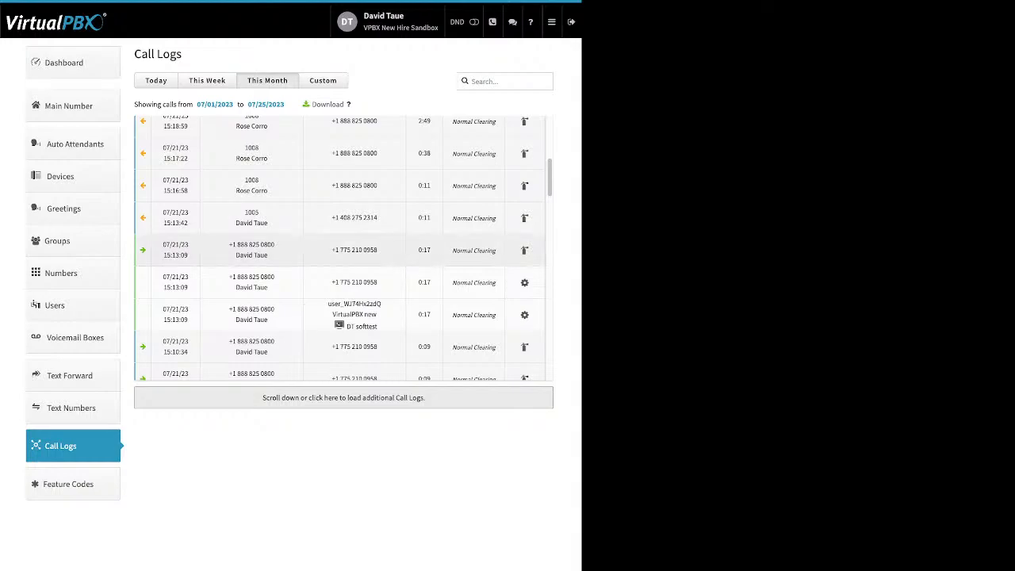
{"action": "double_click", "coordinate": [327, 105]}
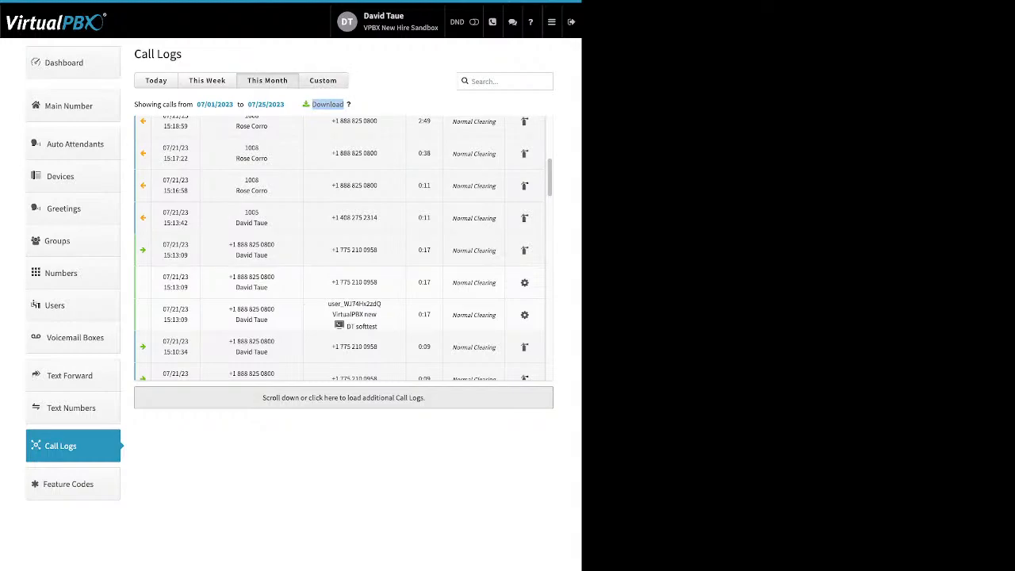
{"action": "left_click", "coordinate": [323, 80]}
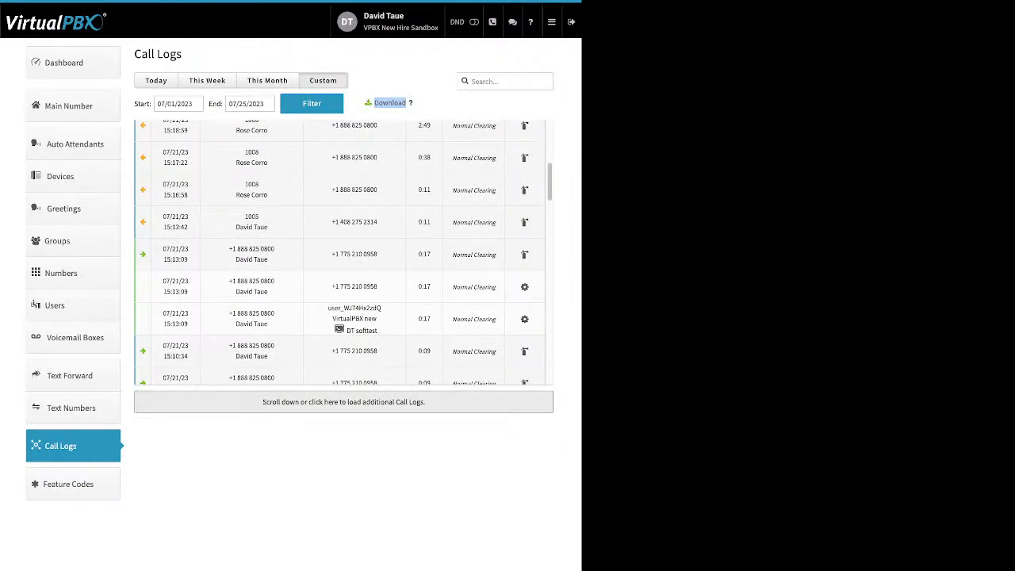
Step: Filter the call log from 06/01/2023 to 06/30/2023, leaving four June calls
{"action": "left_click", "coordinate": [390, 104]}
{"action": "left_click", "coordinate": [176, 103]}
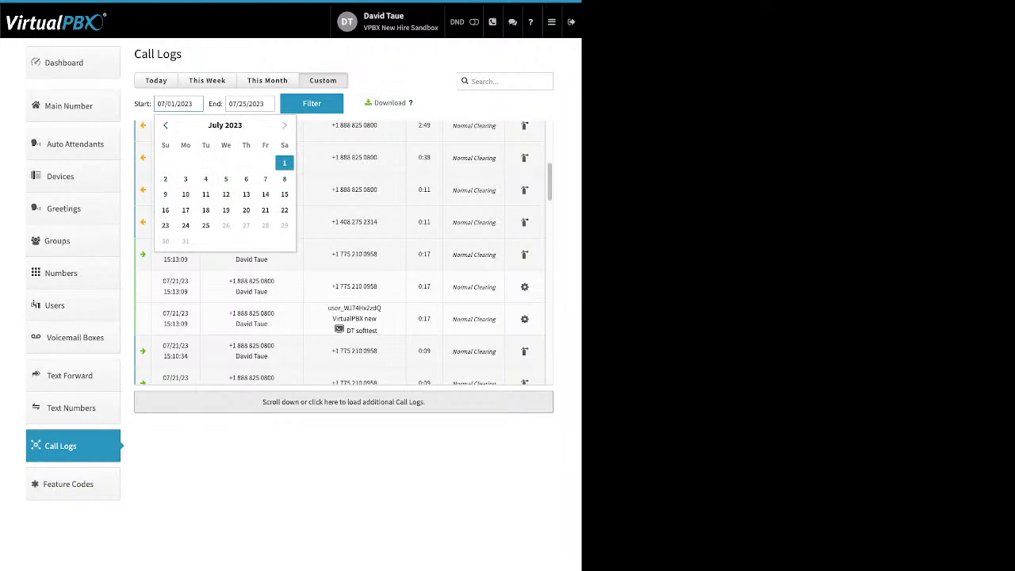
{"action": "left_click", "coordinate": [166, 125]}
{"action": "left_click", "coordinate": [246, 163]}
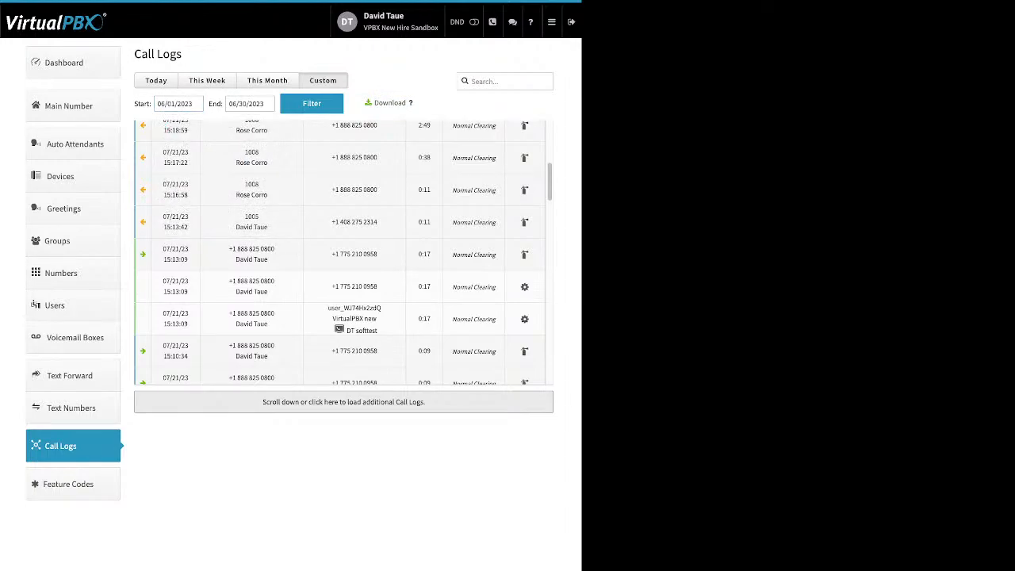
{"action": "left_click", "coordinate": [311, 103]}
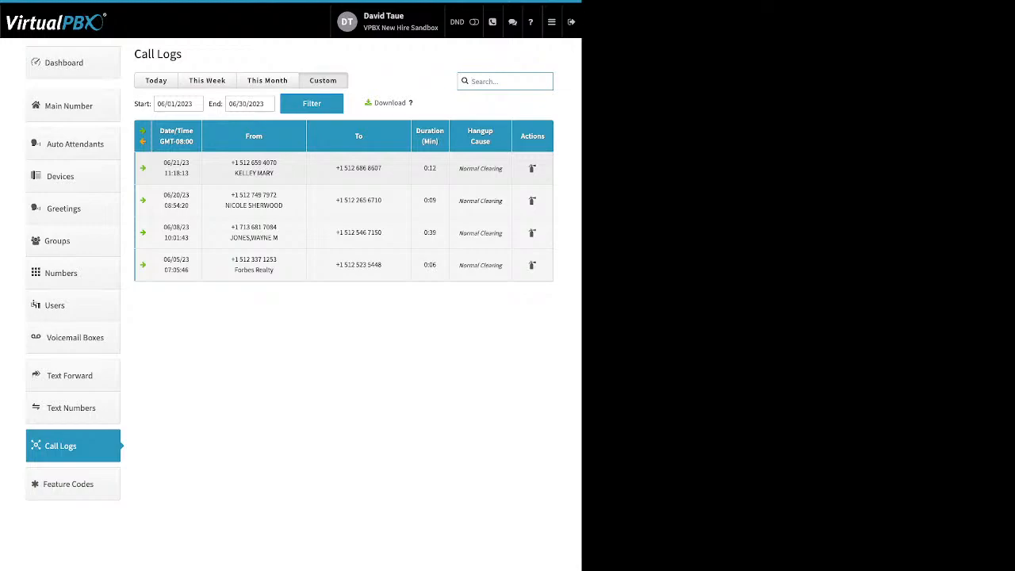
Step: Go to Blacklist settings from the main menu and open Edit Blacklists
{"action": "left_click", "coordinate": [552, 22]}
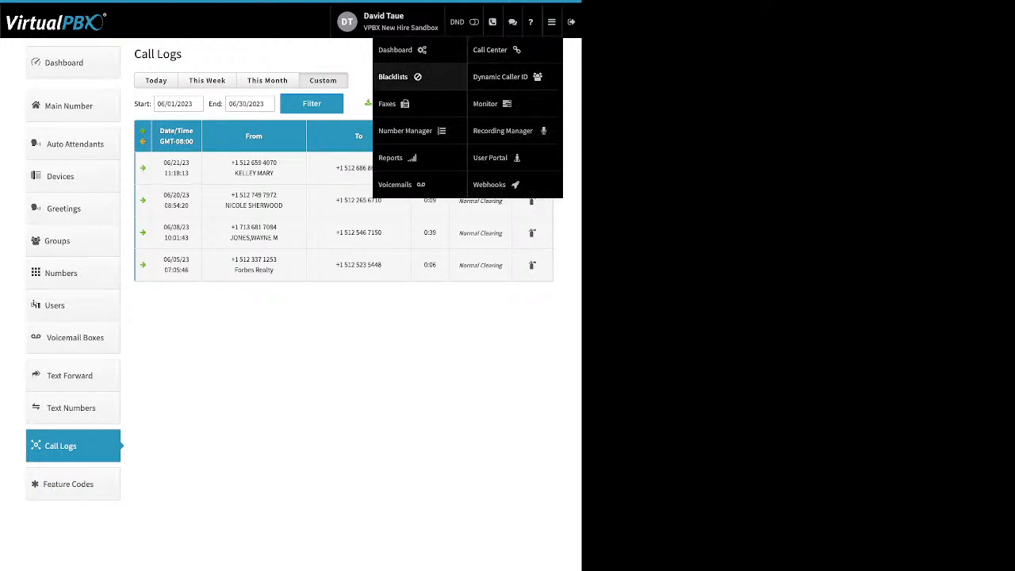
{"action": "left_click", "coordinate": [393, 76]}
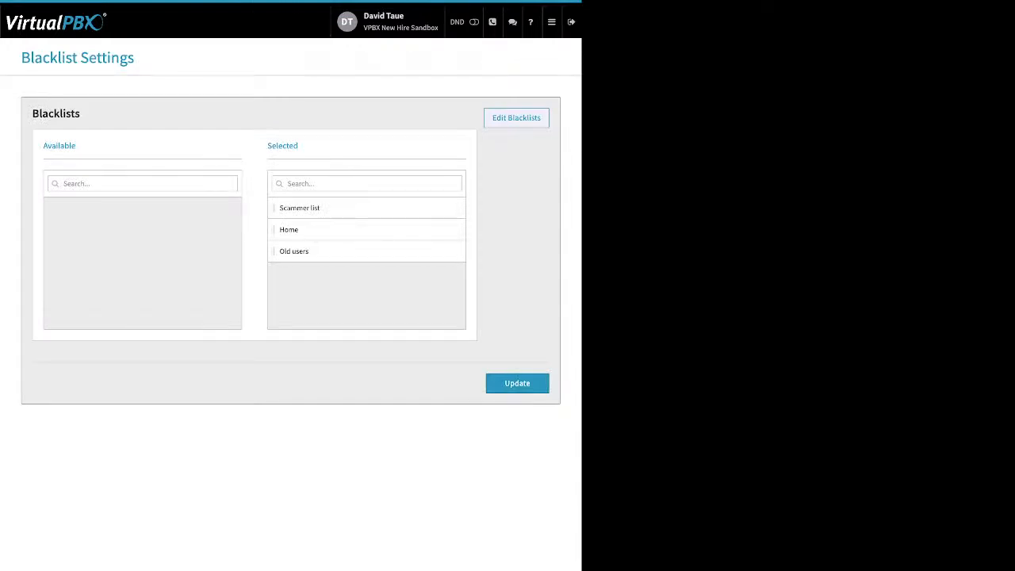
{"action": "left_click", "coordinate": [517, 118]}
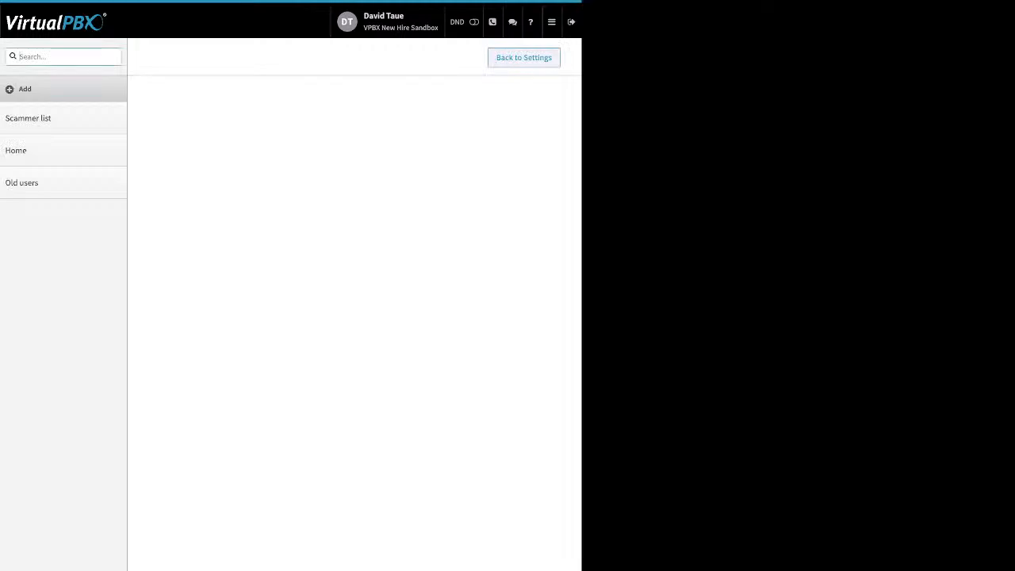
Step: Start a new blacklist, toggling Block Anonymous on and back off, and add an empty number entry
{"action": "left_click", "coordinate": [26, 89]}
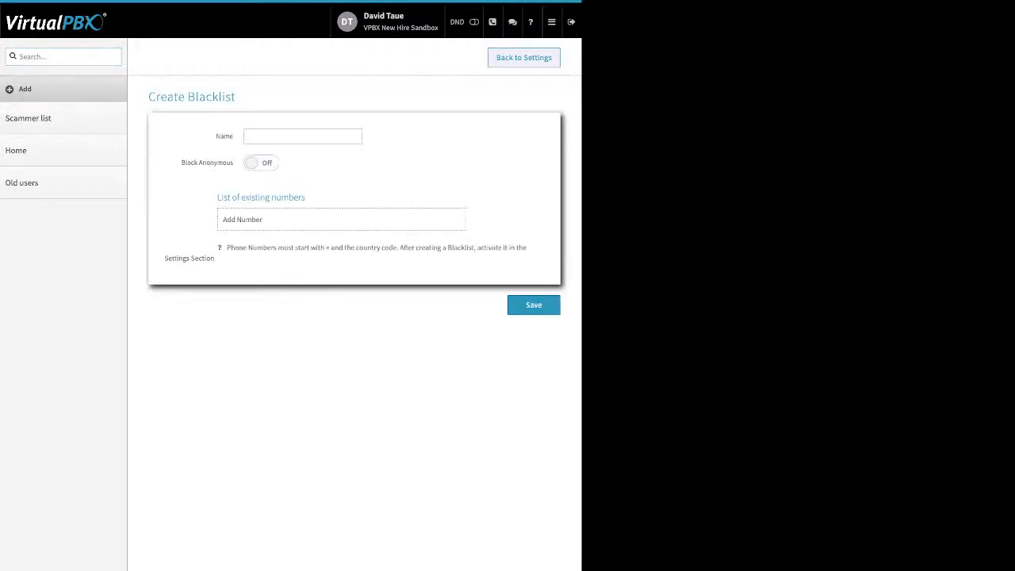
{"action": "left_click_drag", "start_coordinate": [216, 137], "coordinate": [235, 136]}
{"action": "left_click_drag", "start_coordinate": [182, 162], "coordinate": [235, 162]}
{"action": "left_click", "coordinate": [262, 162]}
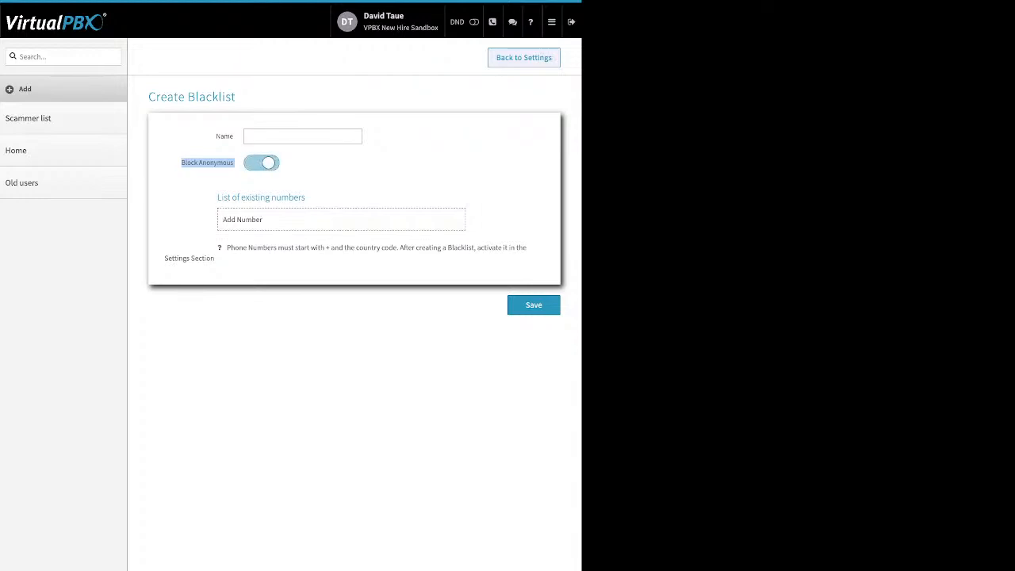
{"action": "left_click", "coordinate": [261, 163]}
{"action": "left_click", "coordinate": [270, 220]}
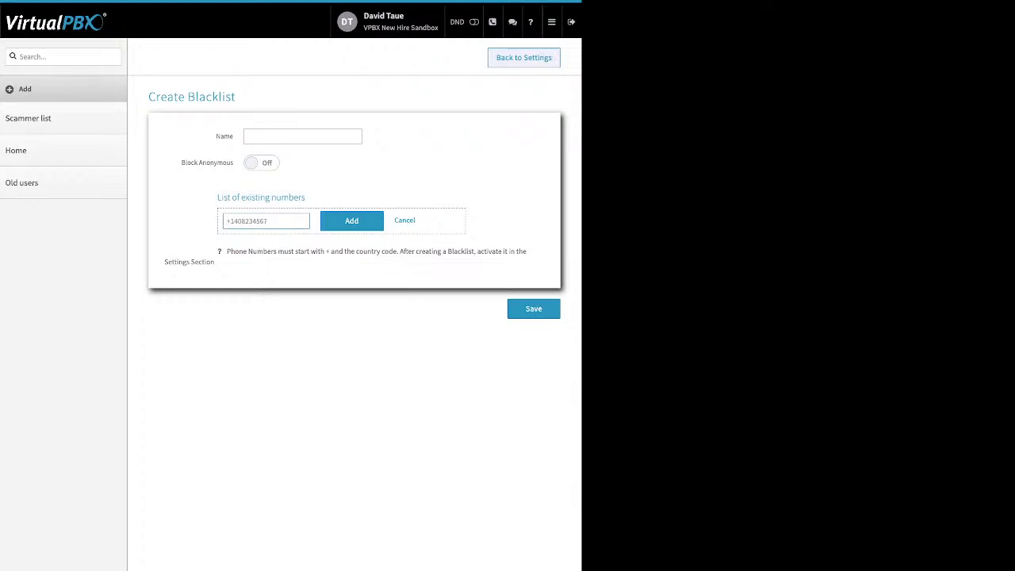
Step: Rearrange blacklists so Scammer list and Home are Selected, Old users Available, and save
{"action": "left_click", "coordinate": [523, 57]}
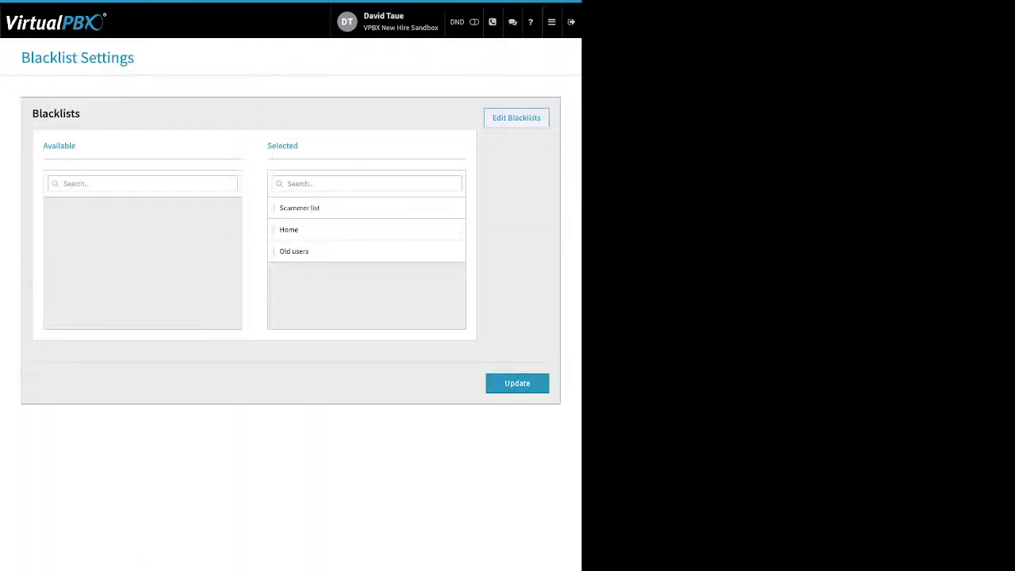
{"action": "left_click_drag", "start_coordinate": [299, 145], "coordinate": [266, 146]}
{"action": "left_click_drag", "start_coordinate": [333, 207], "coordinate": [150, 230]}
{"action": "left_click_drag", "start_coordinate": [333, 251], "coordinate": [151, 213]}
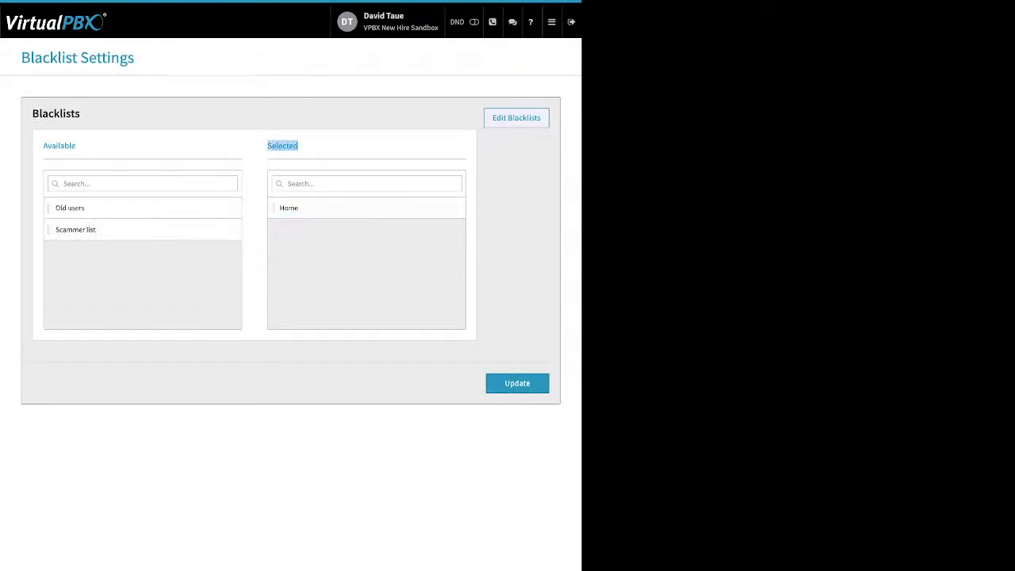
{"action": "left_click_drag", "start_coordinate": [333, 208], "coordinate": [133, 271]}
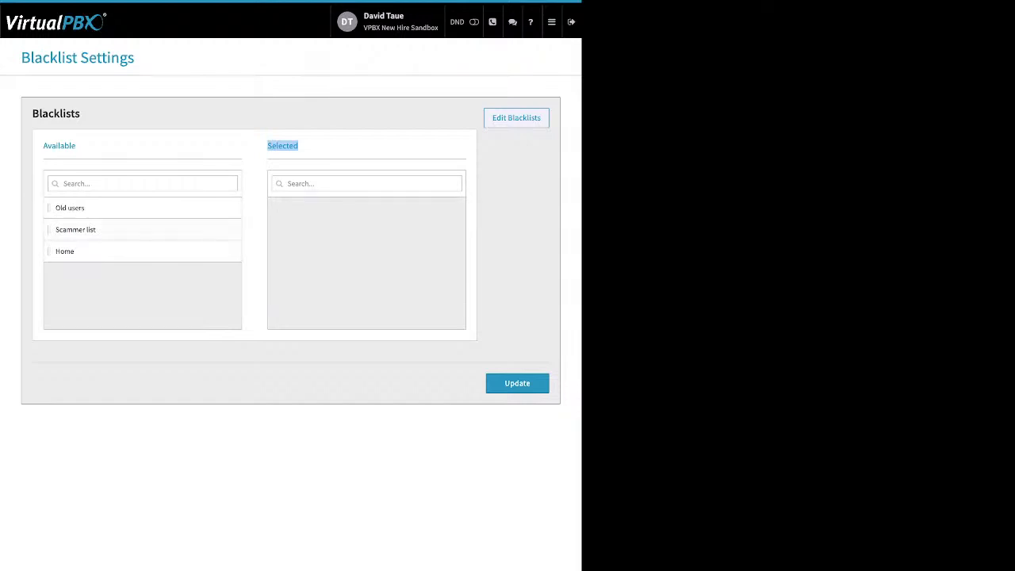
{"action": "left_click_drag", "start_coordinate": [133, 229], "coordinate": [341, 220]}
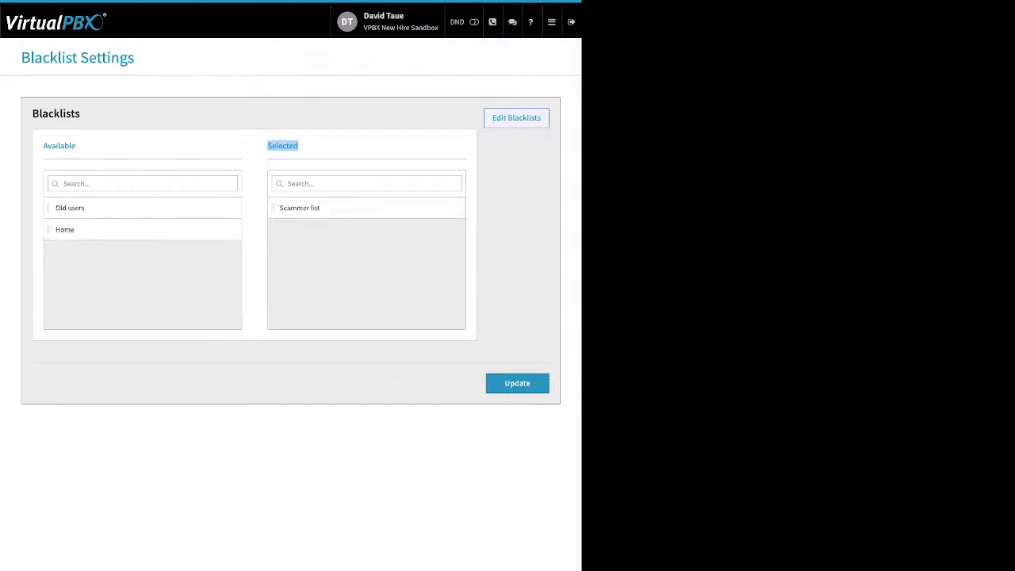
{"action": "left_click_drag", "start_coordinate": [133, 229], "coordinate": [332, 250]}
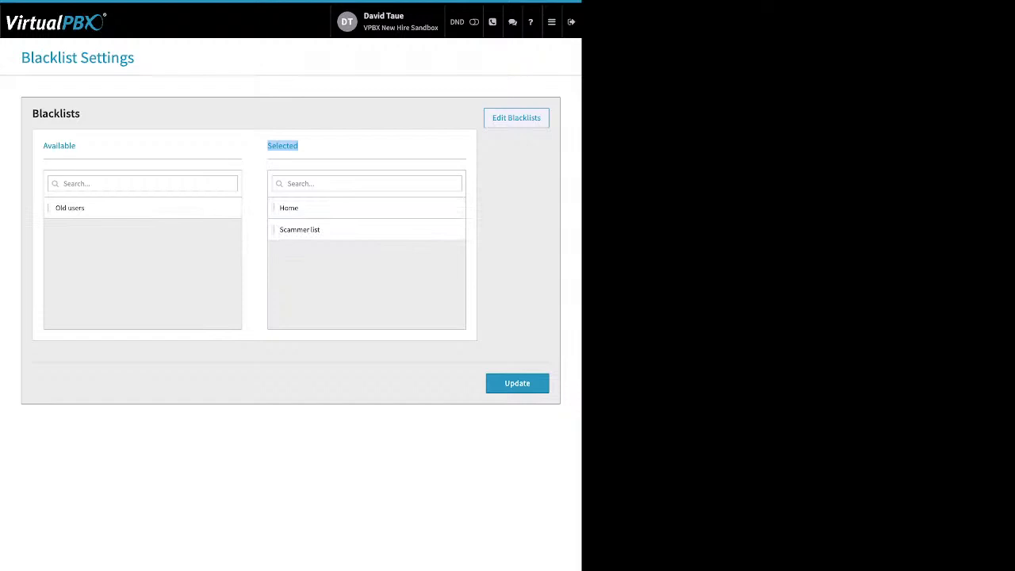
{"action": "left_click", "coordinate": [517, 383]}
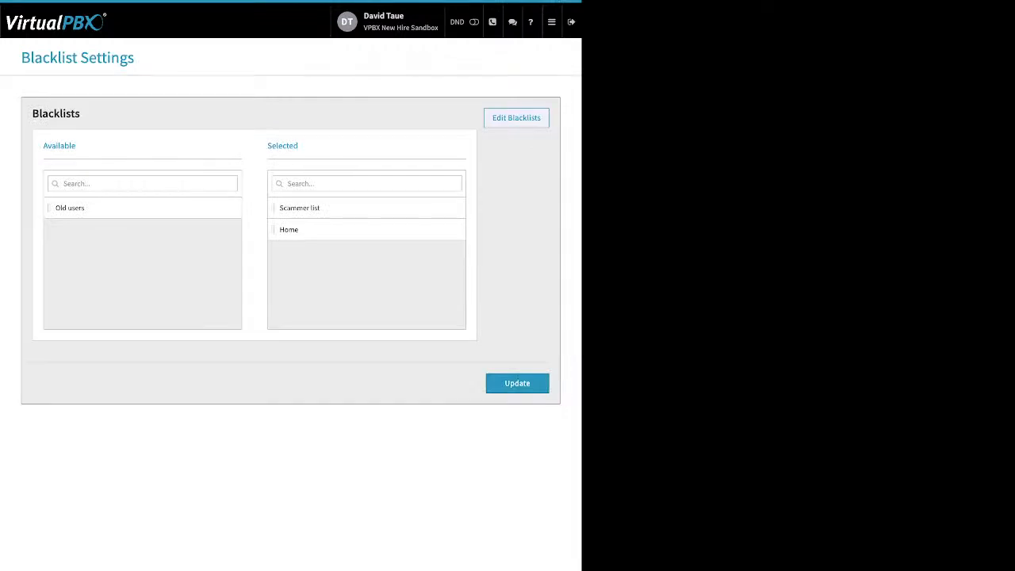
{"action": "mouse_move", "coordinate": [552, 22]}
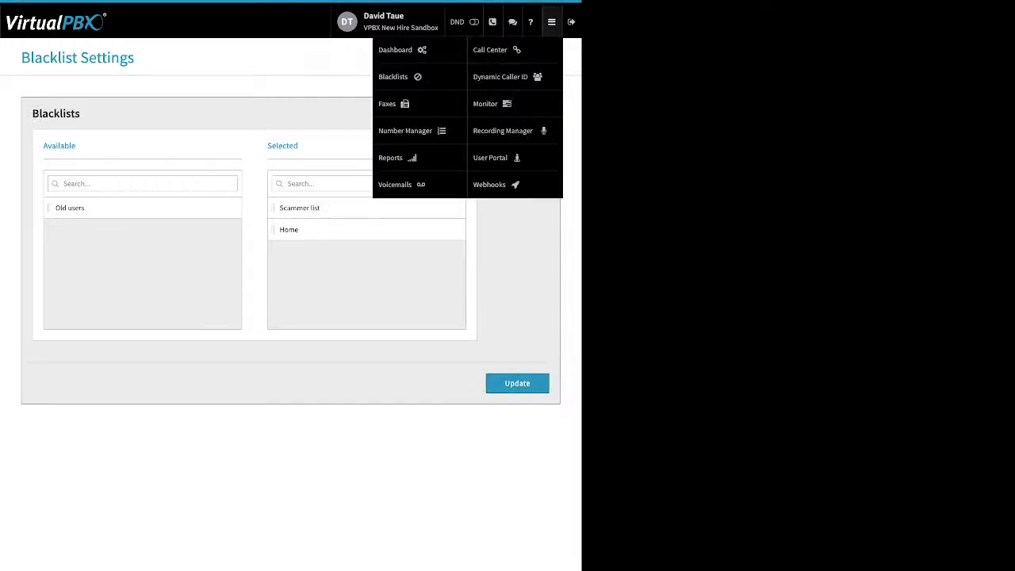
Step: Load the main fax box's inbound faxes, tick and untick the 07/10/2023 fax, then view Outbound faxes
{"action": "left_click", "coordinate": [388, 104]}
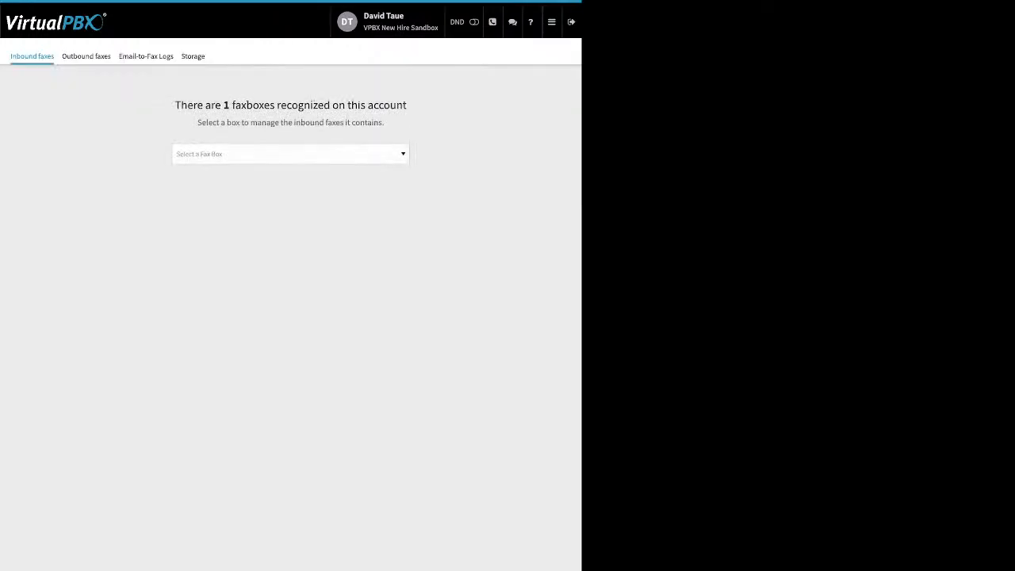
{"action": "left_click", "coordinate": [290, 154]}
{"action": "left_click", "coordinate": [290, 188]}
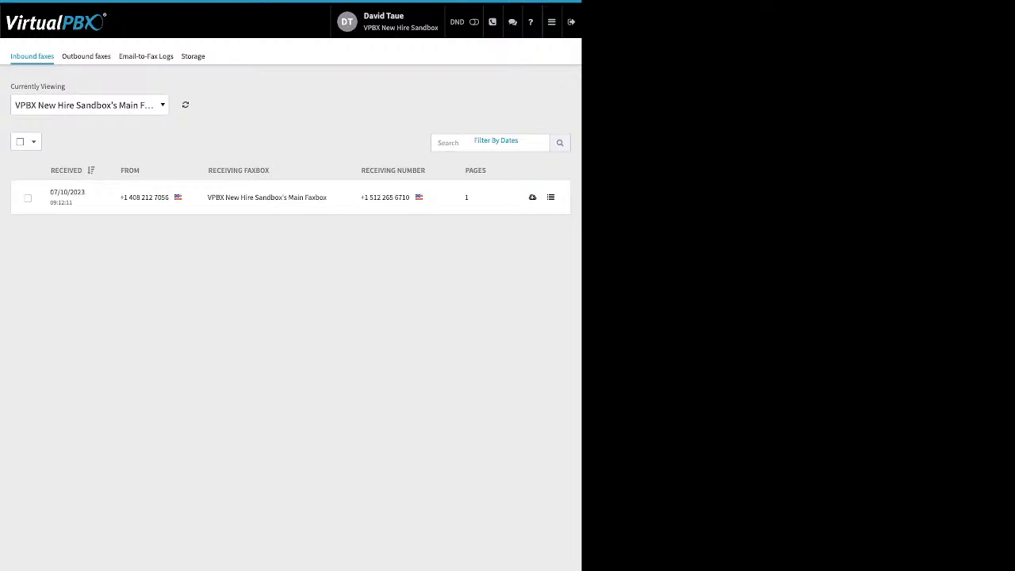
{"action": "left_click", "coordinate": [20, 142]}
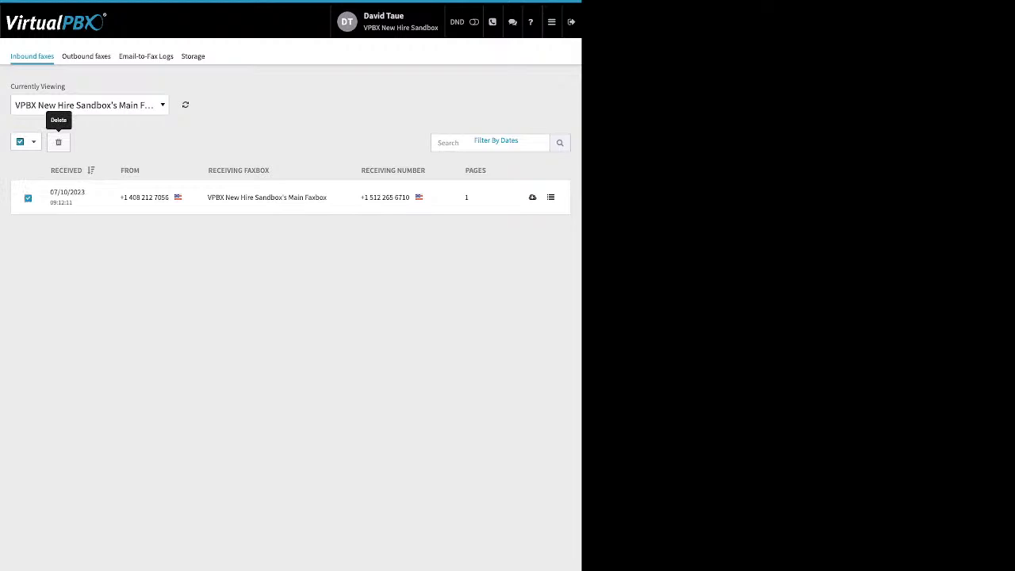
{"action": "left_click", "coordinate": [20, 142]}
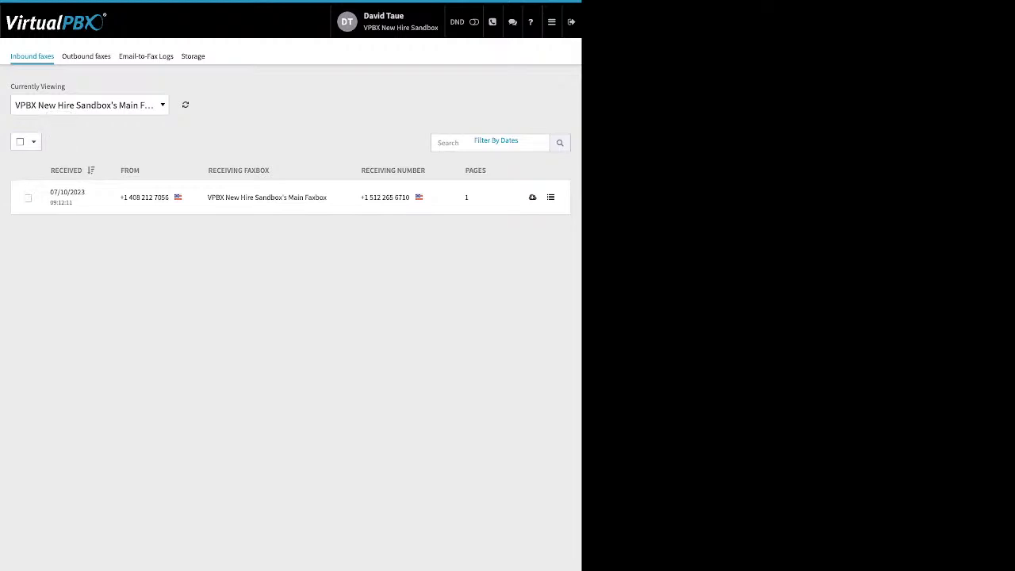
{"action": "left_click", "coordinate": [87, 56]}
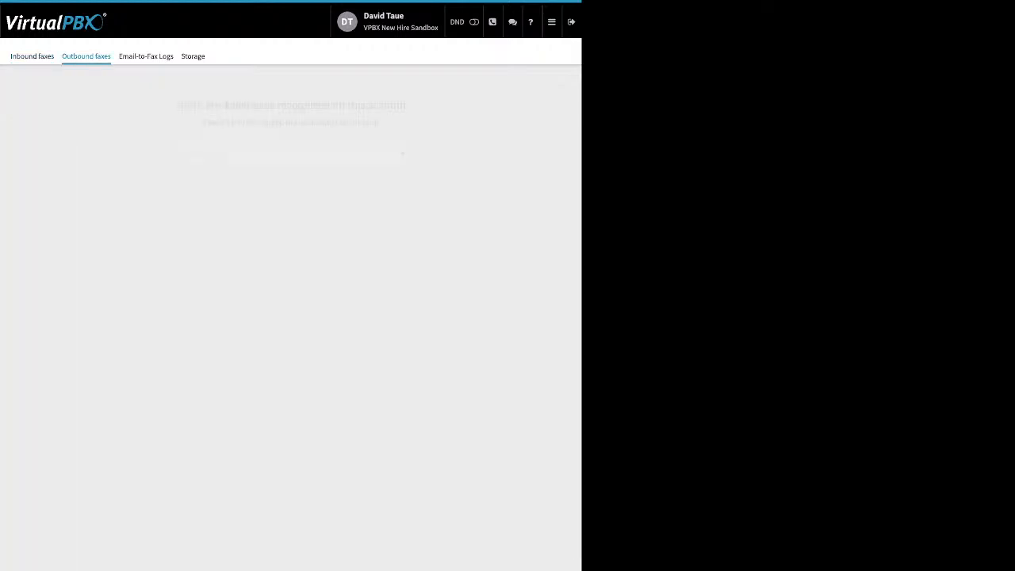
Step: Load the Main Faxbox's outbound faxes and review the failed fax's JSON details
{"action": "left_click", "coordinate": [290, 154]}
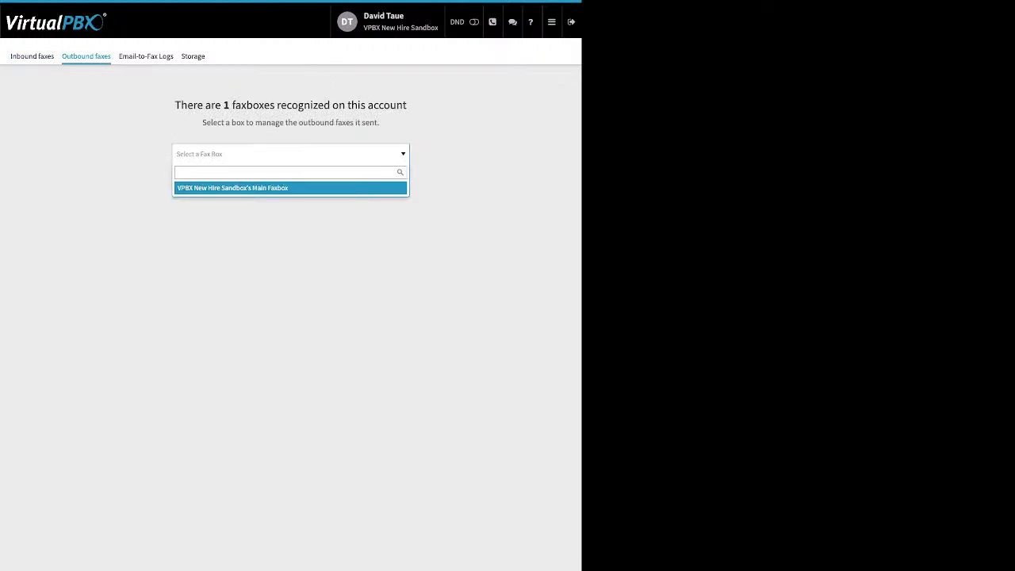
{"action": "key", "text": "Return"}
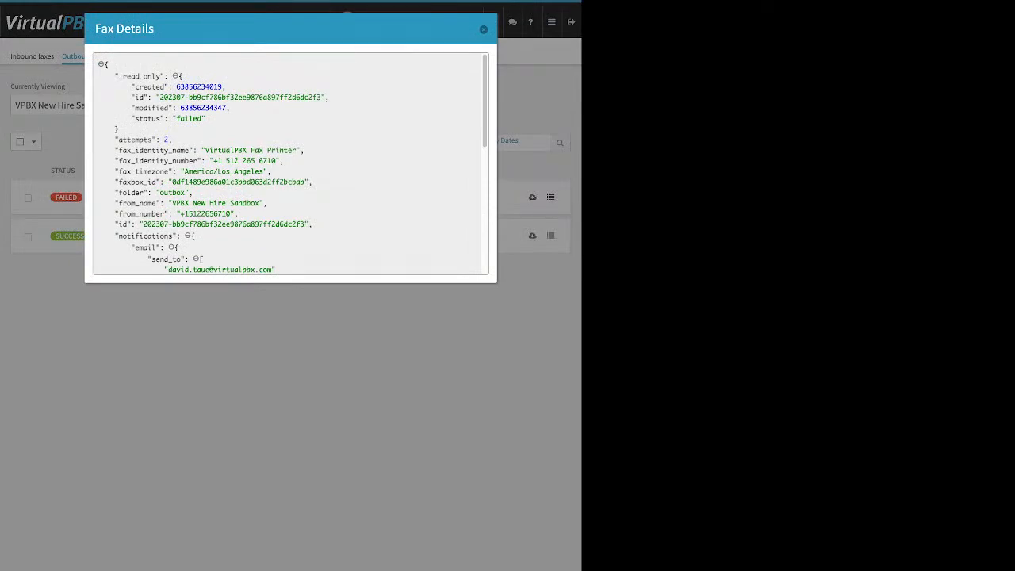
{"action": "left_click_drag", "start_coordinate": [206, 119], "coordinate": [181, 119]}
{"action": "scroll", "coordinate": [291, 163], "scroll_direction": "down", "scroll_amount": 3}
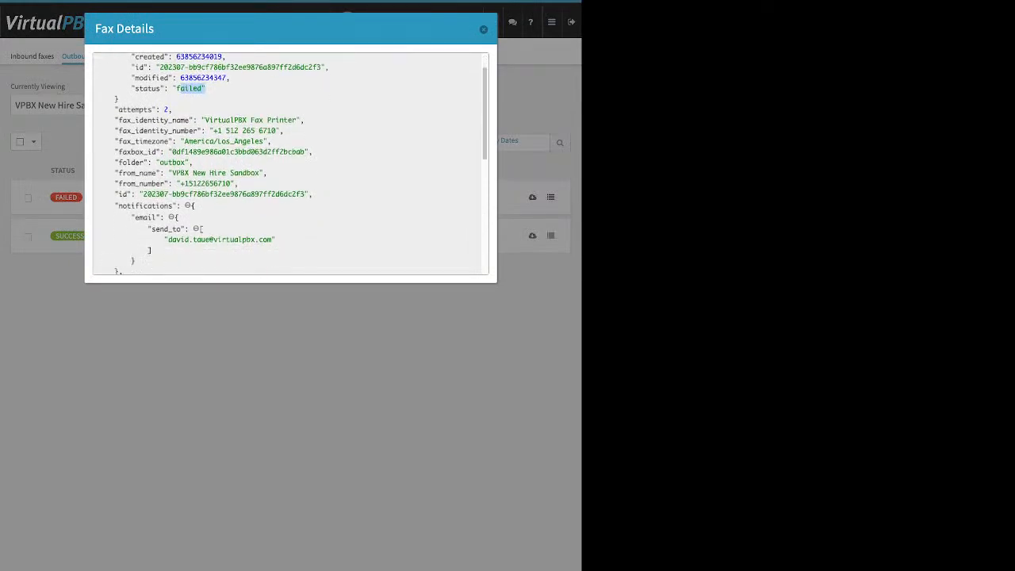
{"action": "scroll", "coordinate": [290, 163], "scroll_direction": "down", "scroll_amount": 5}
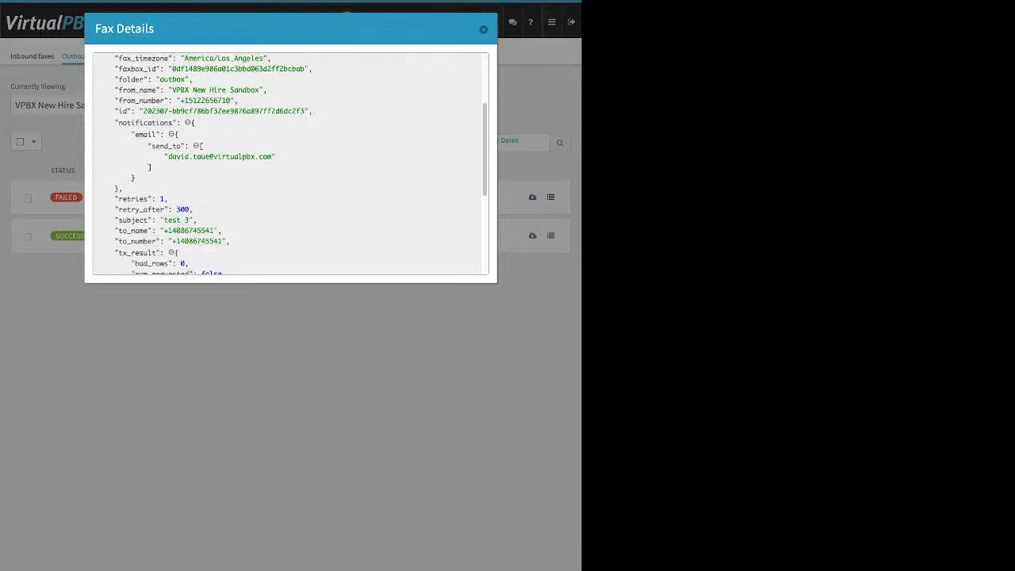
{"action": "scroll", "coordinate": [291, 163], "scroll_direction": "down", "scroll_amount": 3}
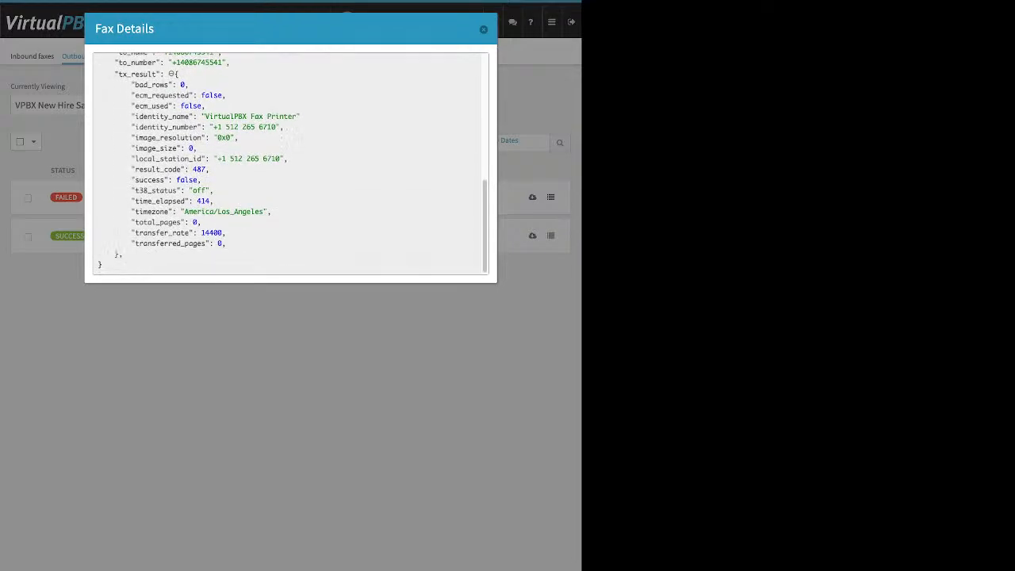
{"action": "scroll", "coordinate": [290, 162], "scroll_direction": "up", "scroll_amount": 8}
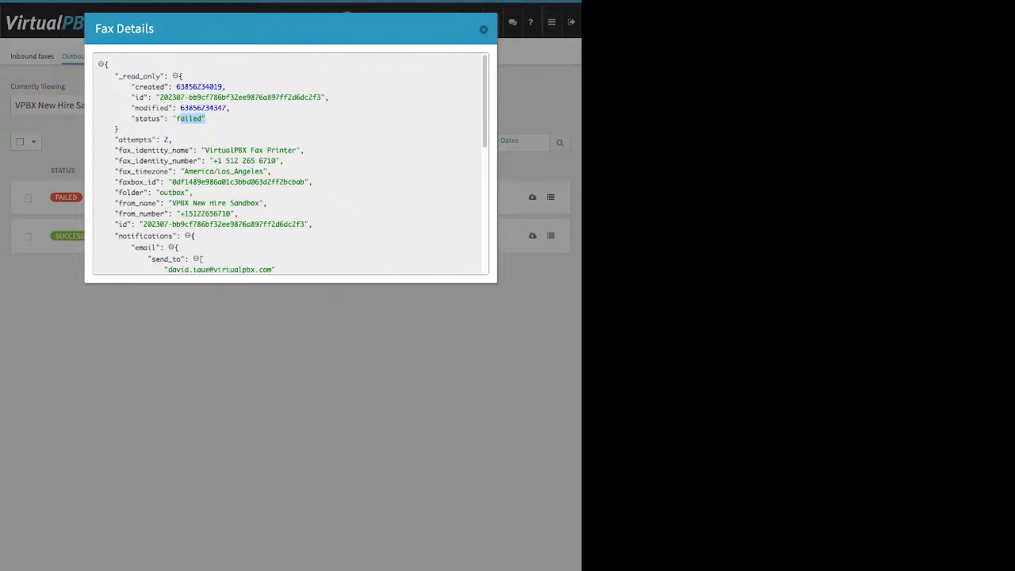
{"action": "key", "text": "Escape"}
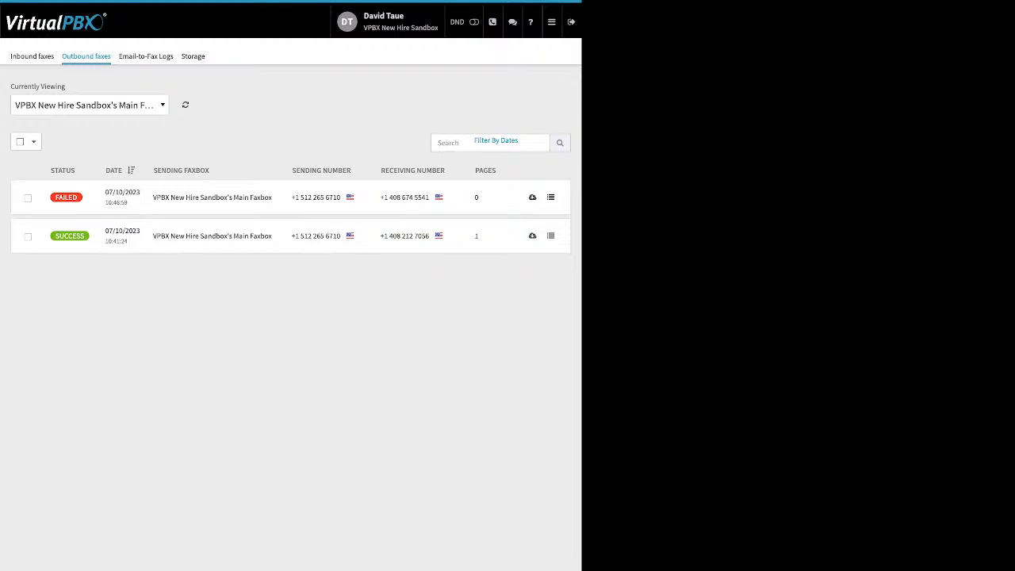
Step: Review the failed email-to-fax entry's 'no valid attachment' errors in the Email-to-Fax Logs
{"action": "left_click", "coordinate": [146, 56]}
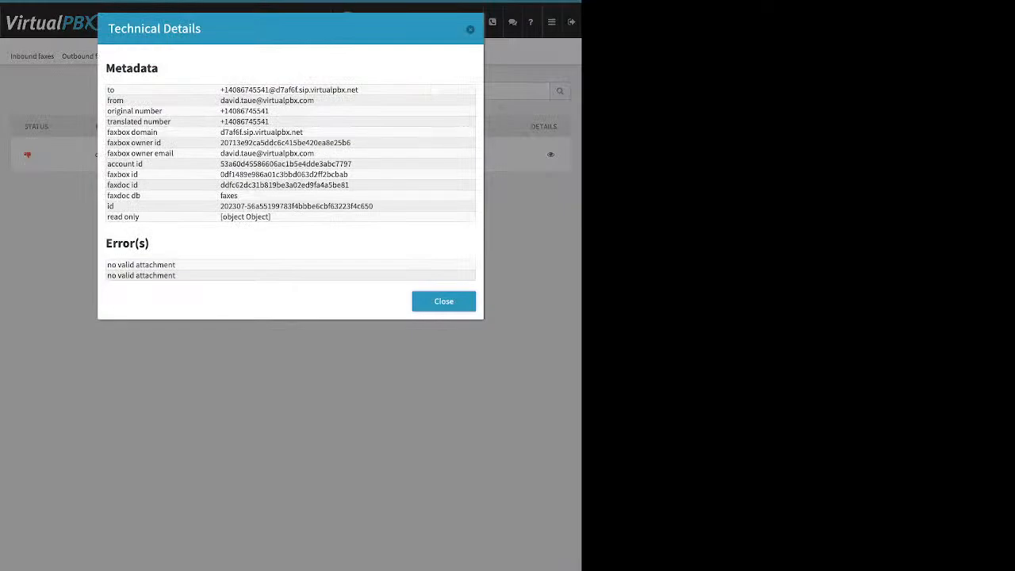
{"action": "left_click_drag", "start_coordinate": [181, 277], "coordinate": [111, 265]}
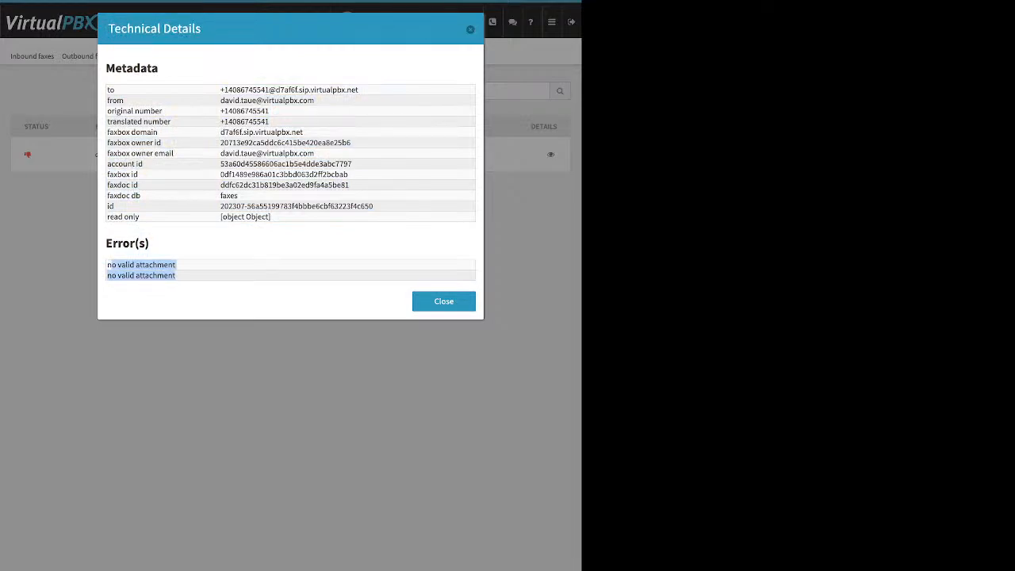
{"action": "left_click", "coordinate": [471, 29]}
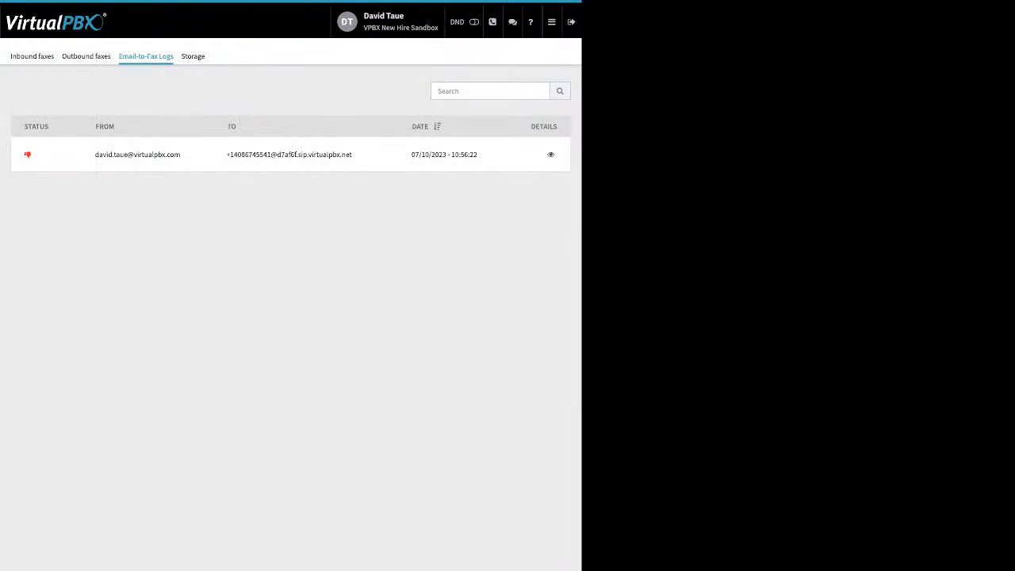
Step: Go to the Number Manager to view the three spare numbers
{"action": "left_click", "coordinate": [551, 22]}
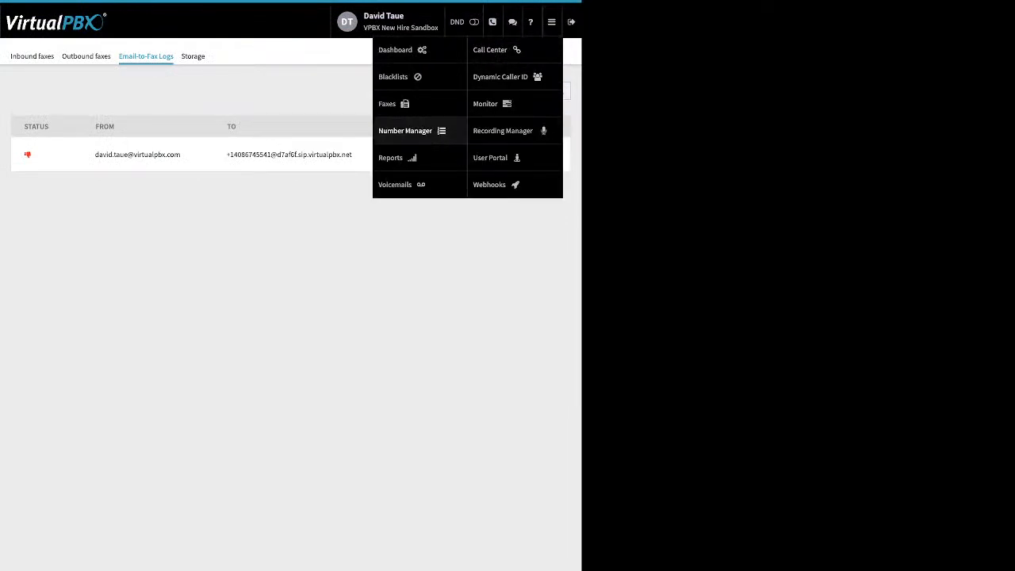
{"action": "left_click", "coordinate": [405, 131]}
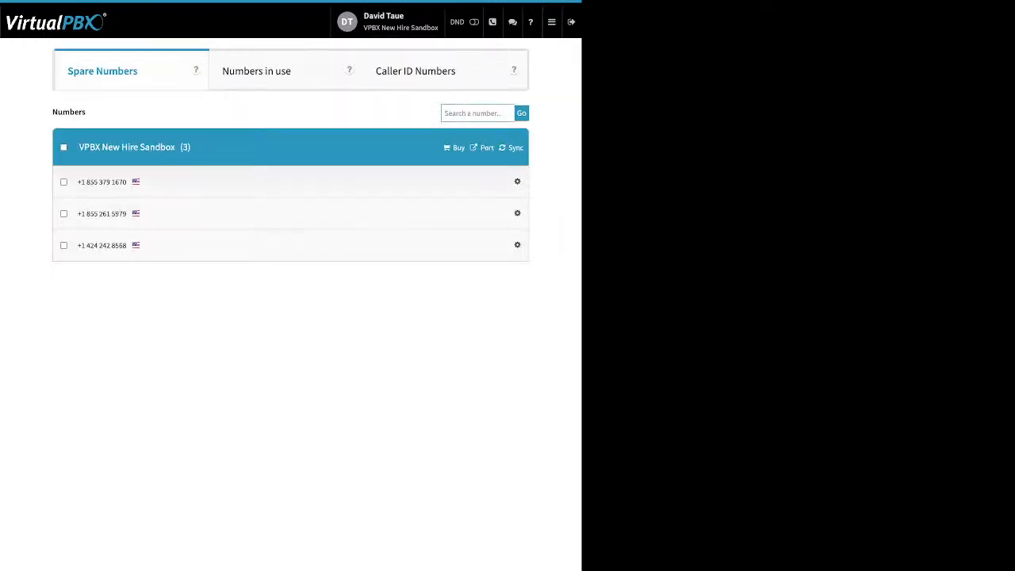
{"action": "left_click", "coordinate": [551, 21]}
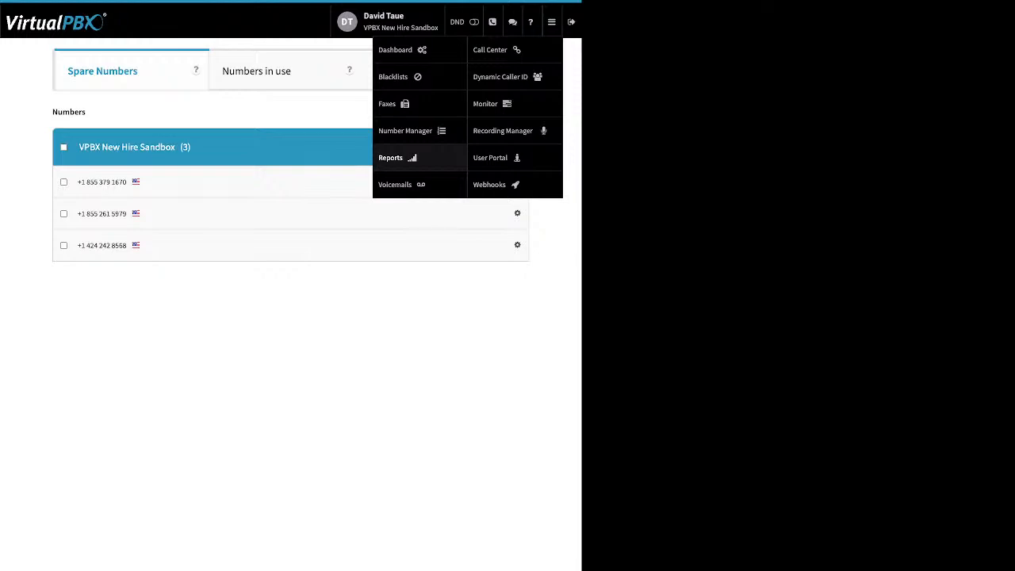
Step: Open Voicemails for the user's VMBox showing the new six-second message, selecting then deselecting it
{"action": "left_click", "coordinate": [395, 184]}
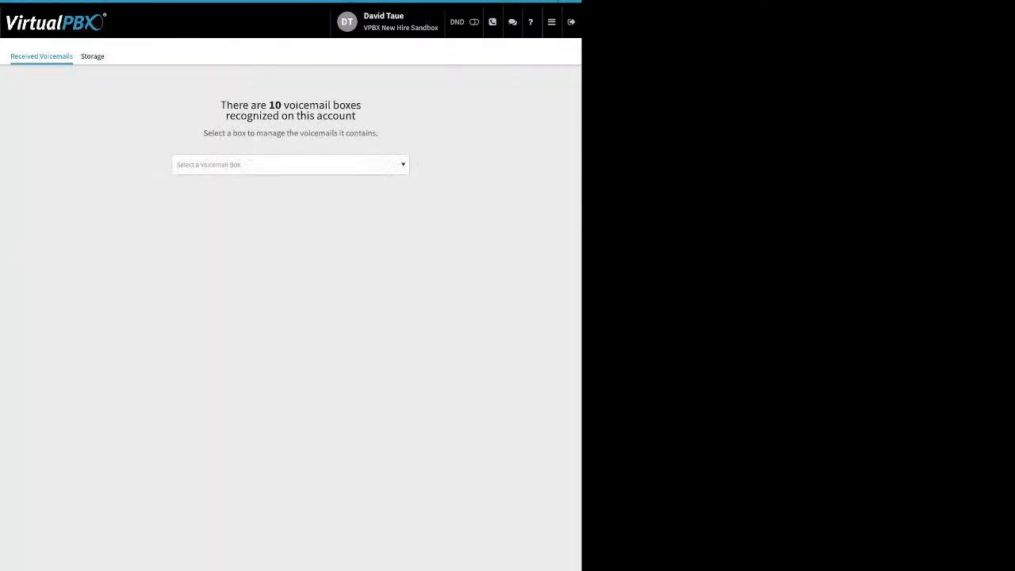
{"action": "left_click", "coordinate": [290, 165]}
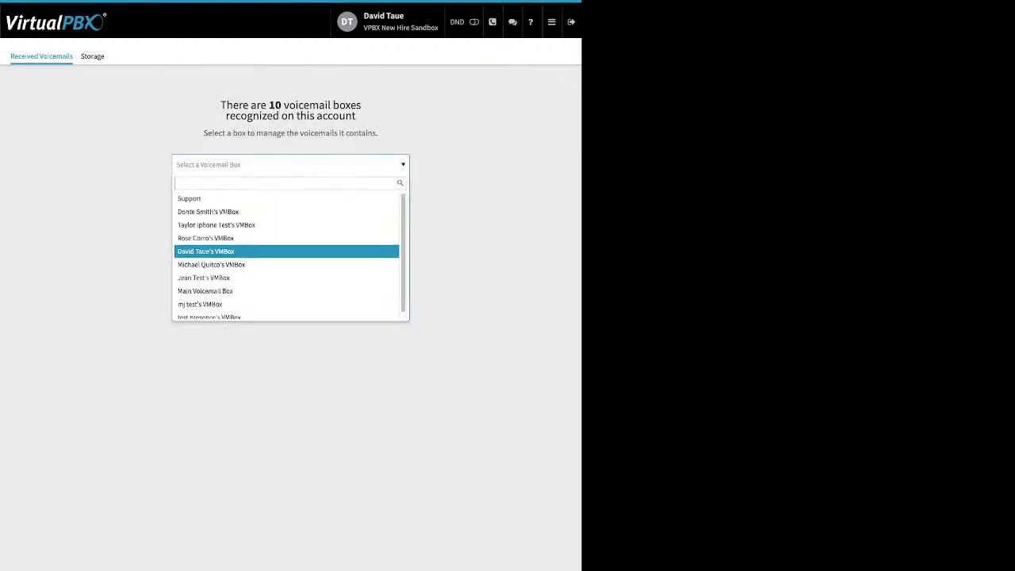
{"action": "left_click", "coordinate": [285, 251]}
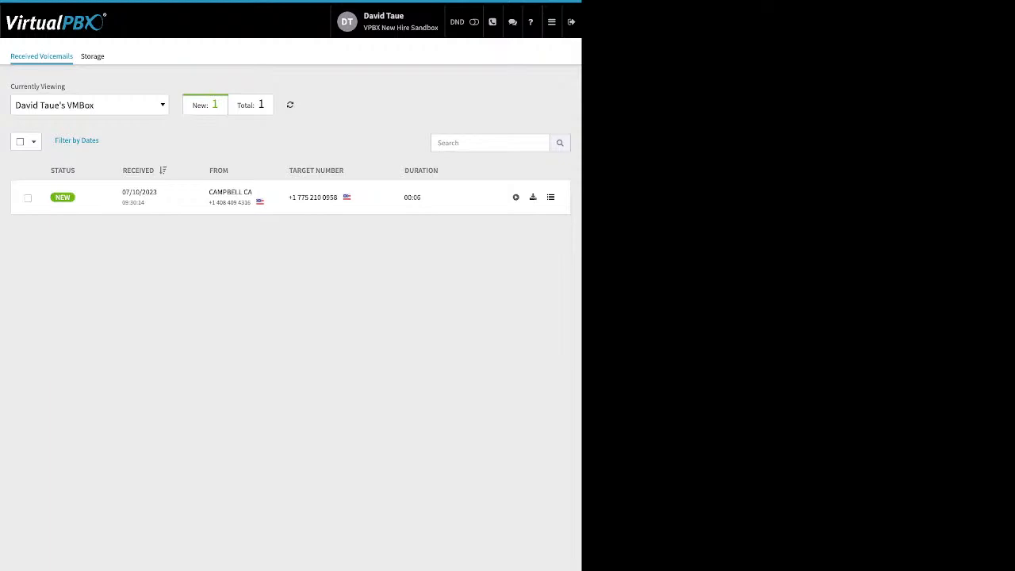
{"action": "left_click", "coordinate": [28, 198]}
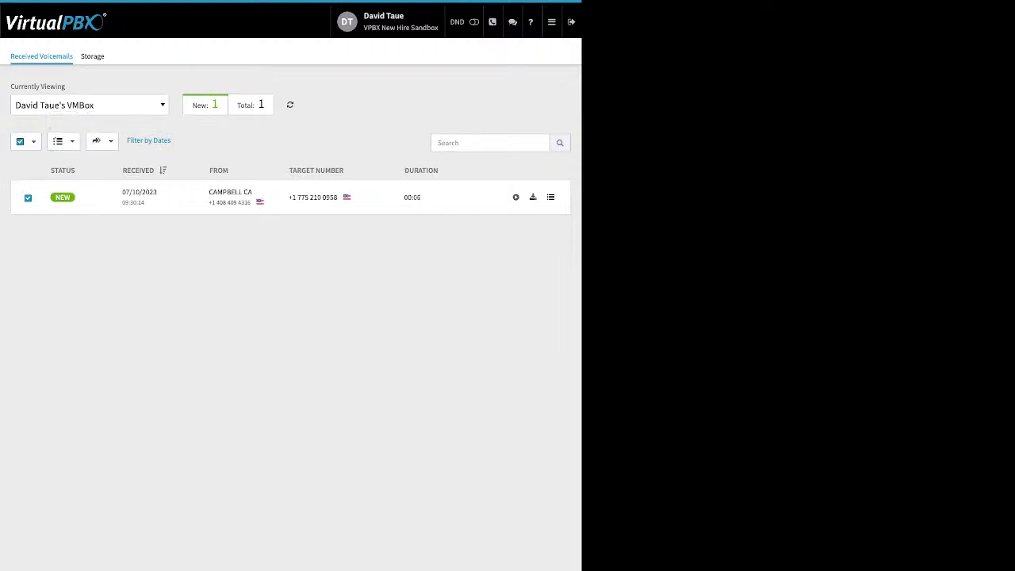
{"action": "left_click", "coordinate": [21, 142]}
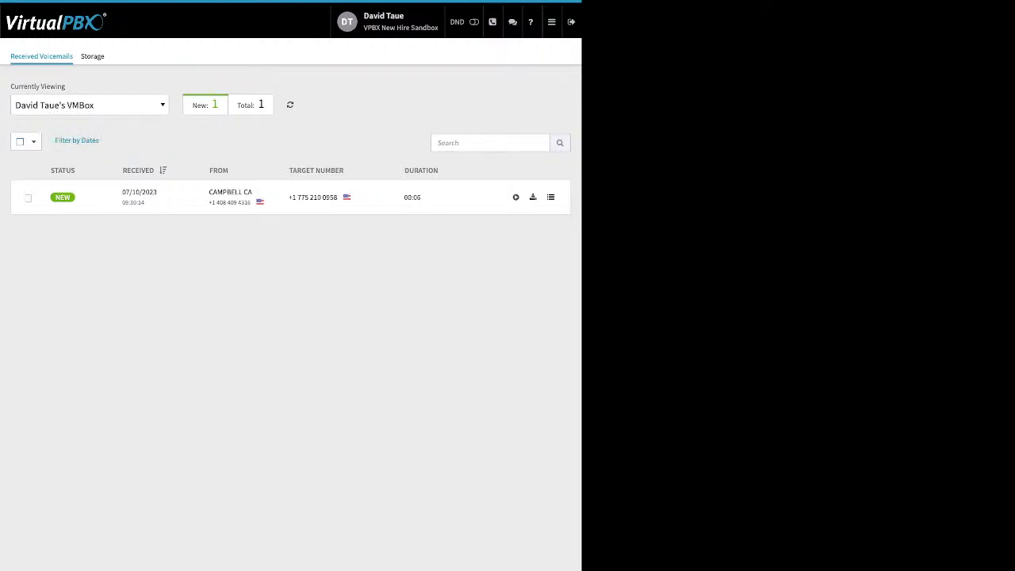
{"action": "mouse_move", "coordinate": [552, 23]}
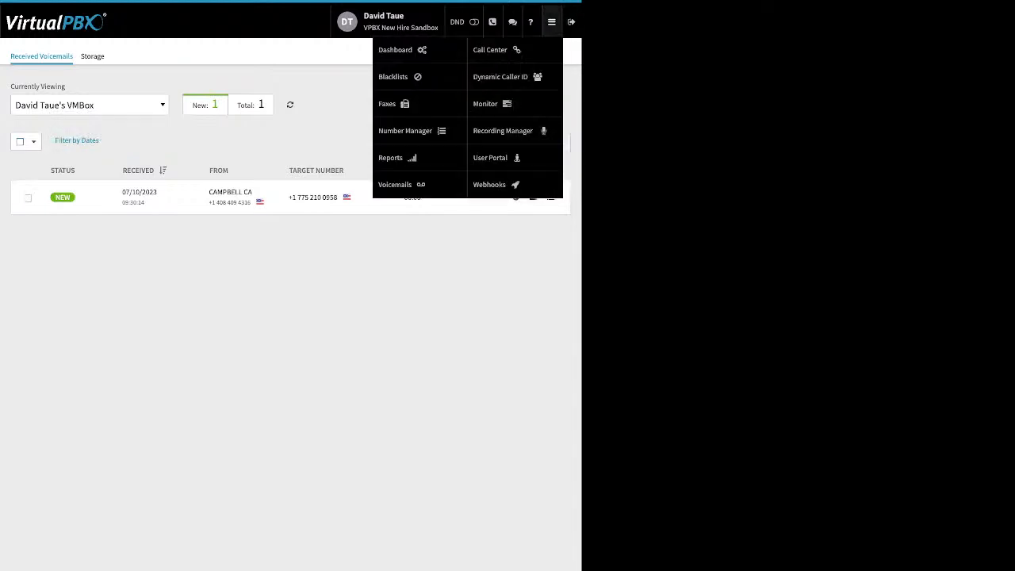
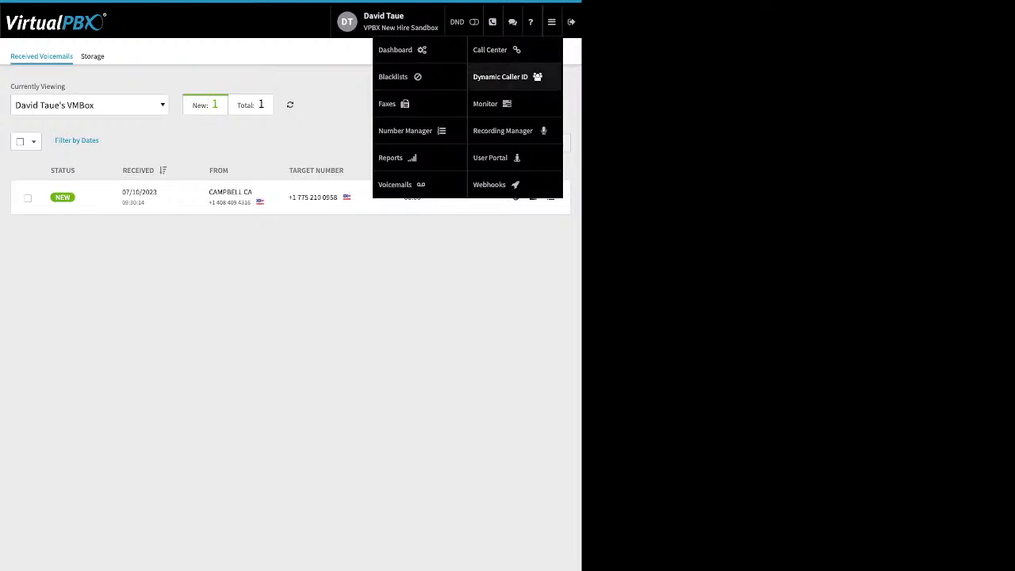
{"action": "left_click", "coordinate": [501, 76]}
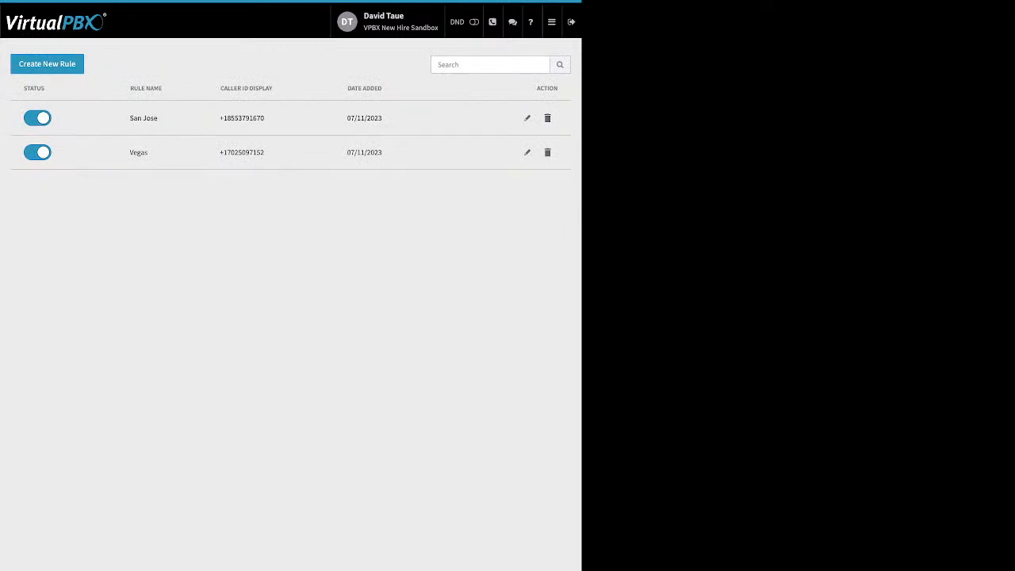
{"action": "left_click", "coordinate": [527, 118]}
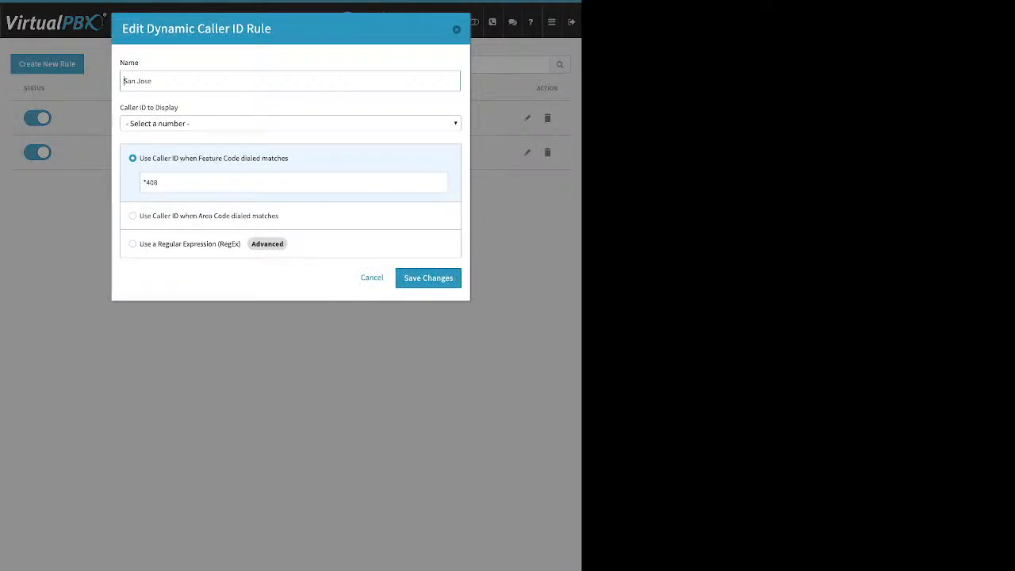
{"action": "left_click", "coordinate": [290, 123]}
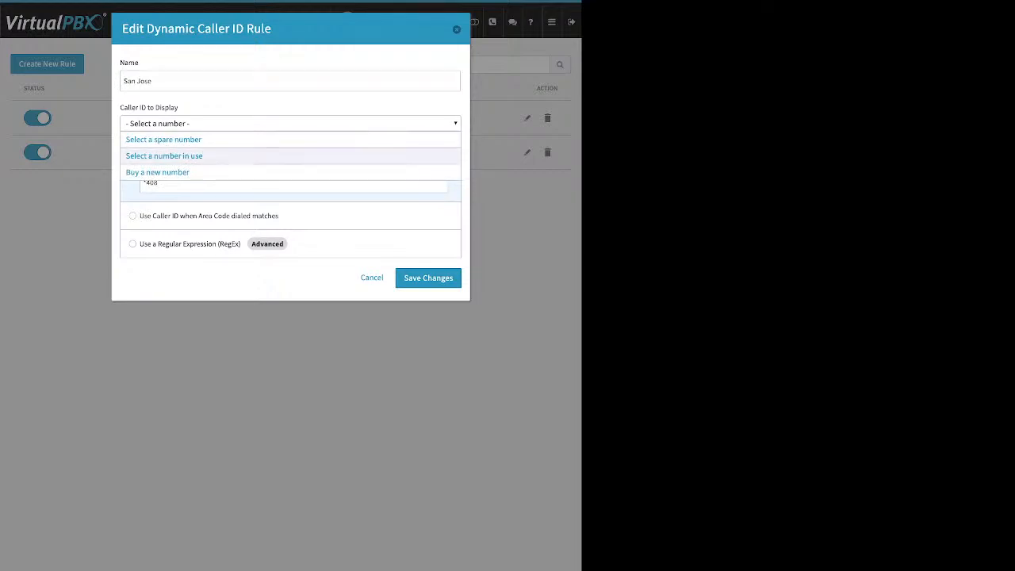
{"action": "key", "text": "Return"}
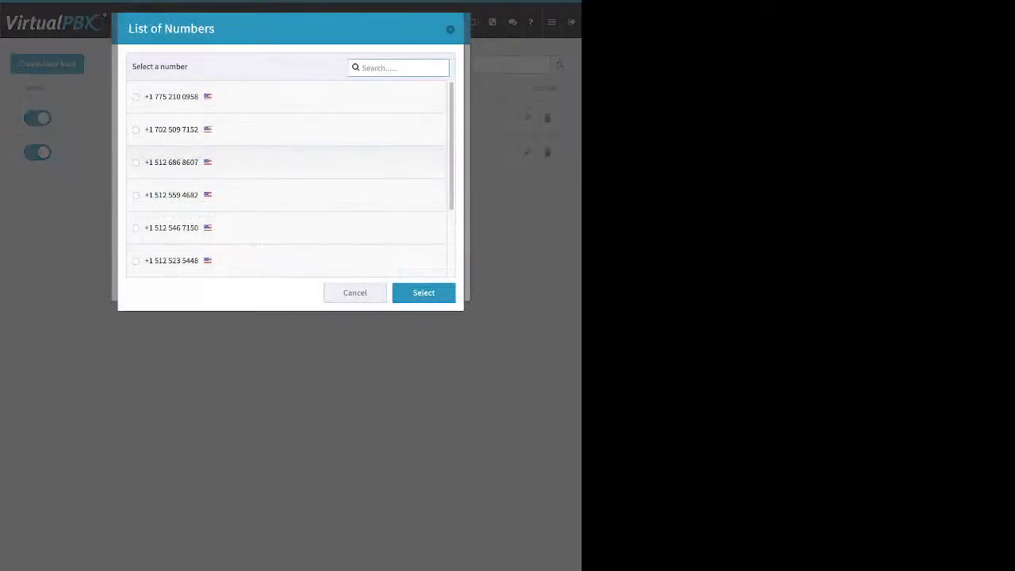
{"action": "scroll", "coordinate": [289, 179], "scroll_direction": "down", "scroll_amount": 1}
{"action": "scroll", "coordinate": [289, 178], "scroll_direction": "down", "scroll_amount": 2}
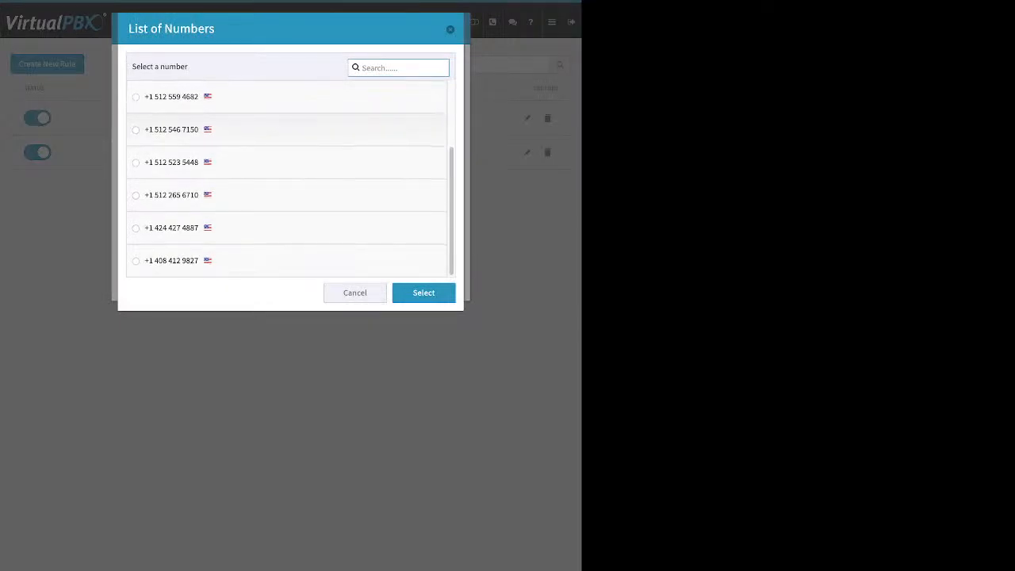
{"action": "left_click", "coordinate": [136, 260]}
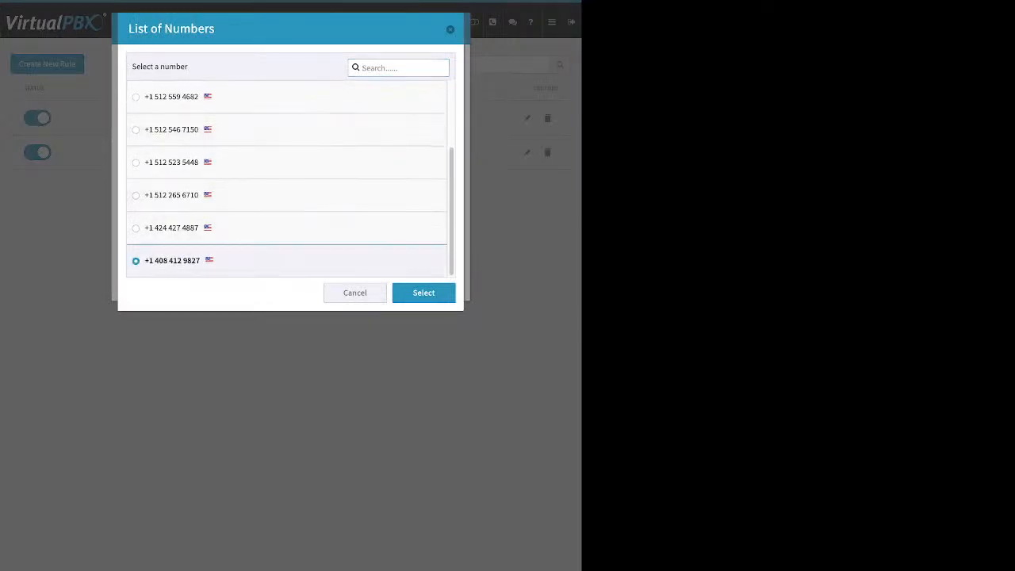
{"action": "left_click", "coordinate": [423, 292]}
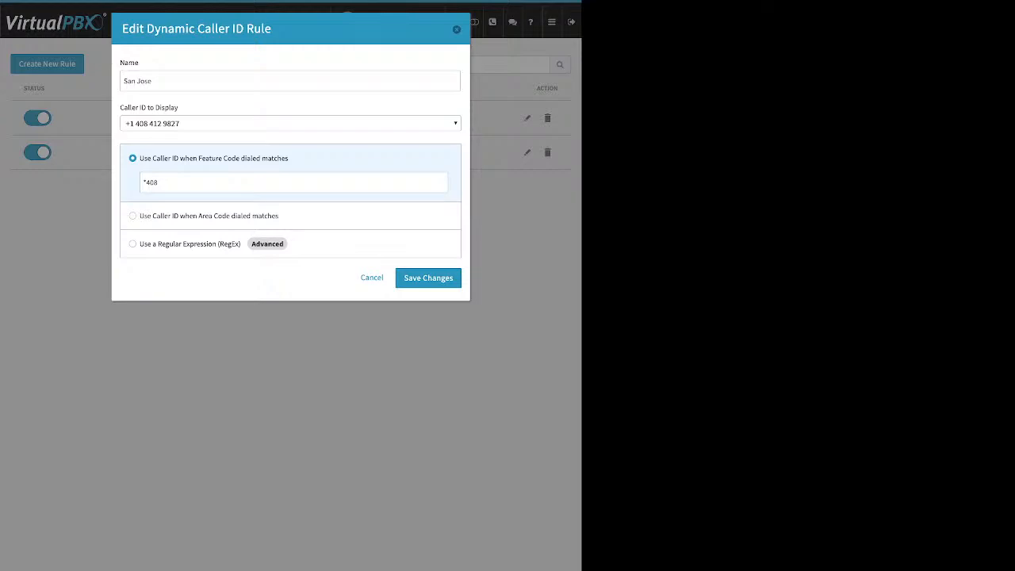
{"action": "left_click", "coordinate": [428, 277]}
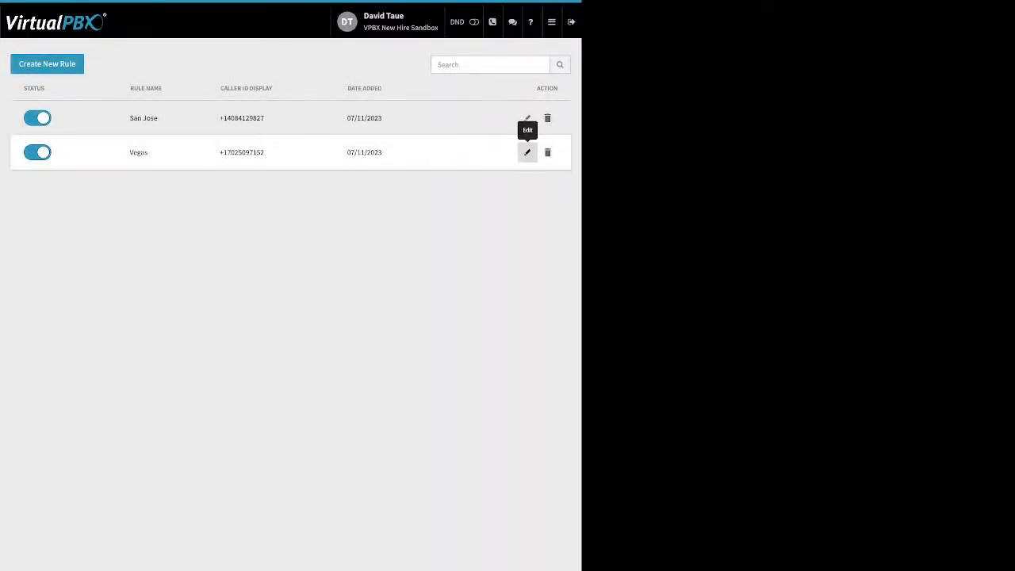
{"action": "left_click", "coordinate": [527, 153]}
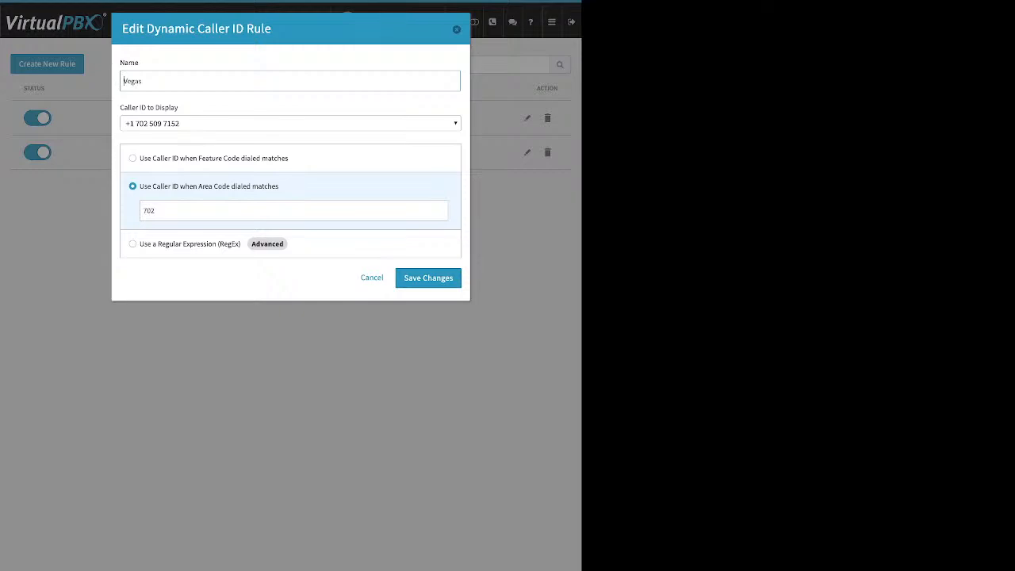
{"action": "left_click", "coordinate": [156, 211]}
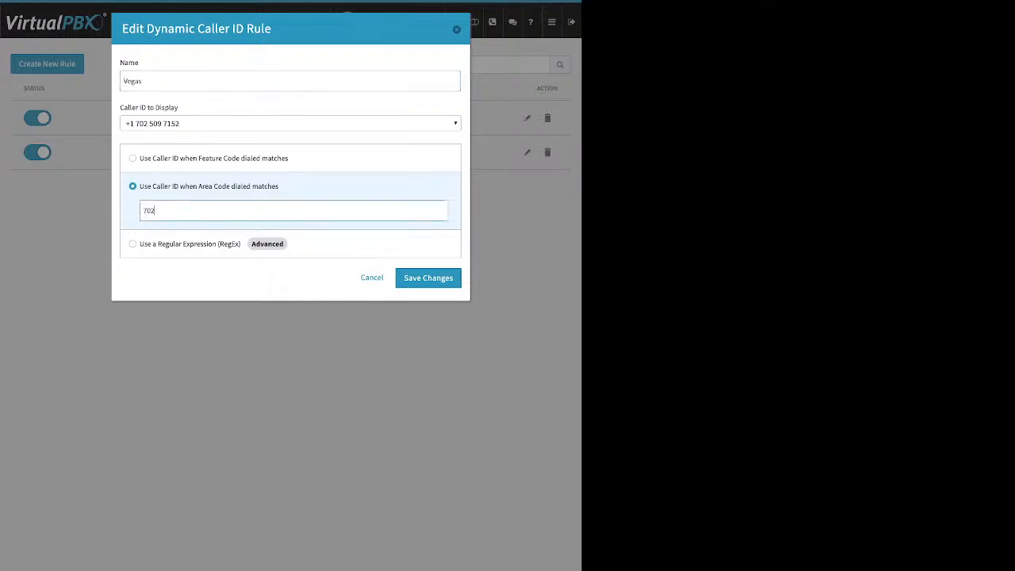
{"action": "key", "text": "ctrl+a"}
{"action": "key", "text": "Escape"}
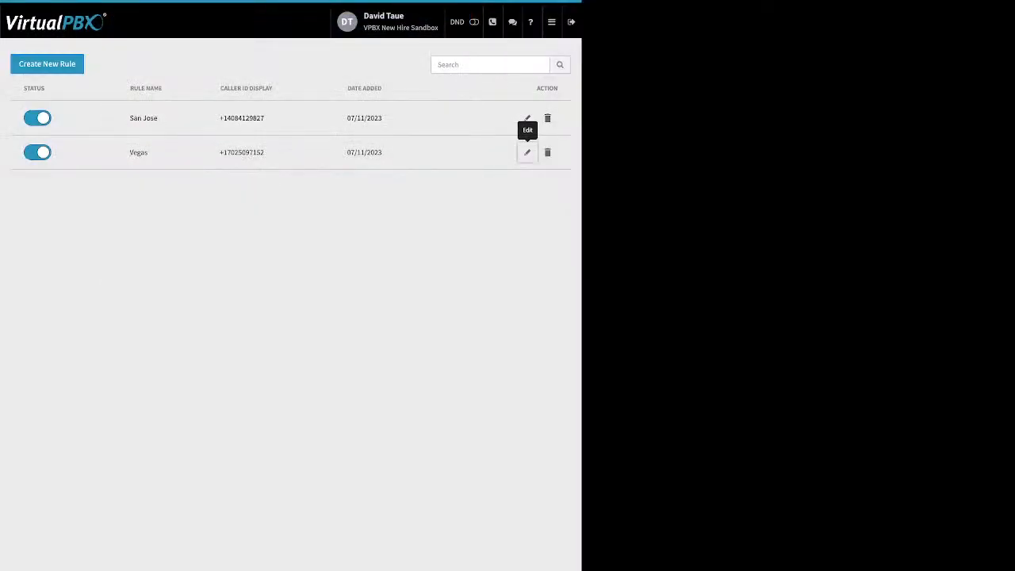
Step: Open Monitor and cycle through the Devices/Employees tabs and All/Available/Busy filters
{"action": "left_click", "coordinate": [552, 23]}
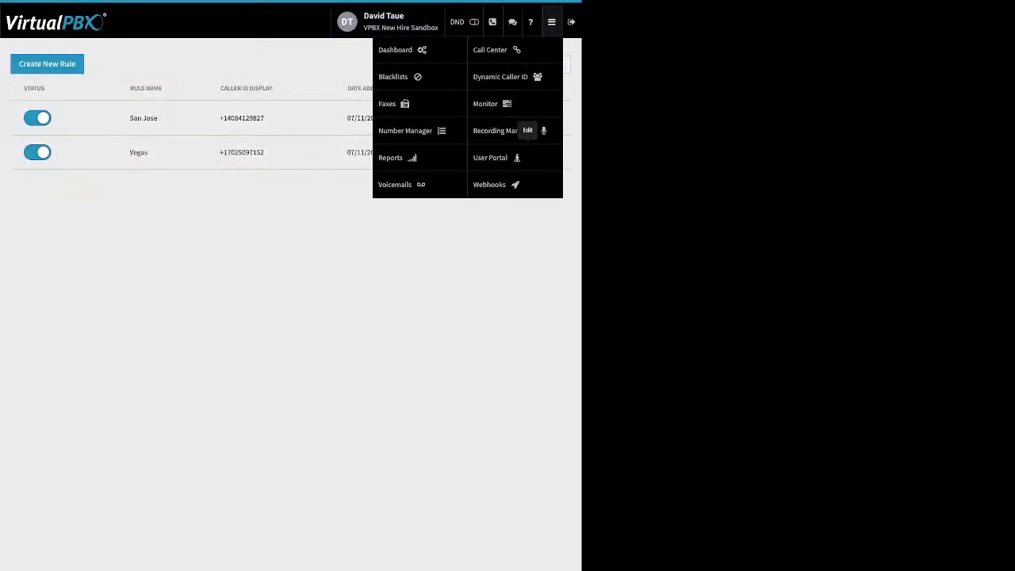
{"action": "left_click", "coordinate": [493, 104]}
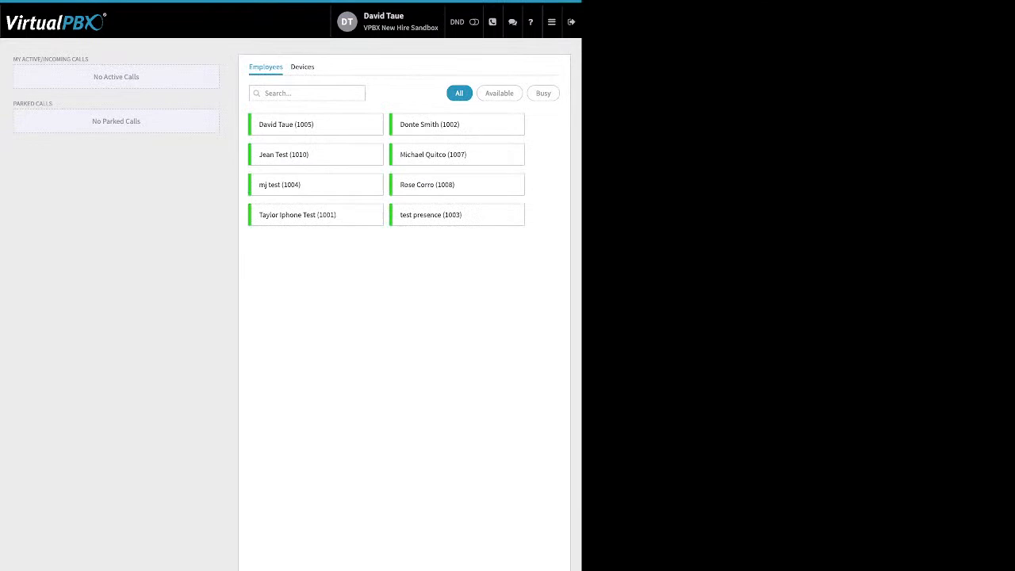
{"action": "left_click", "coordinate": [302, 68]}
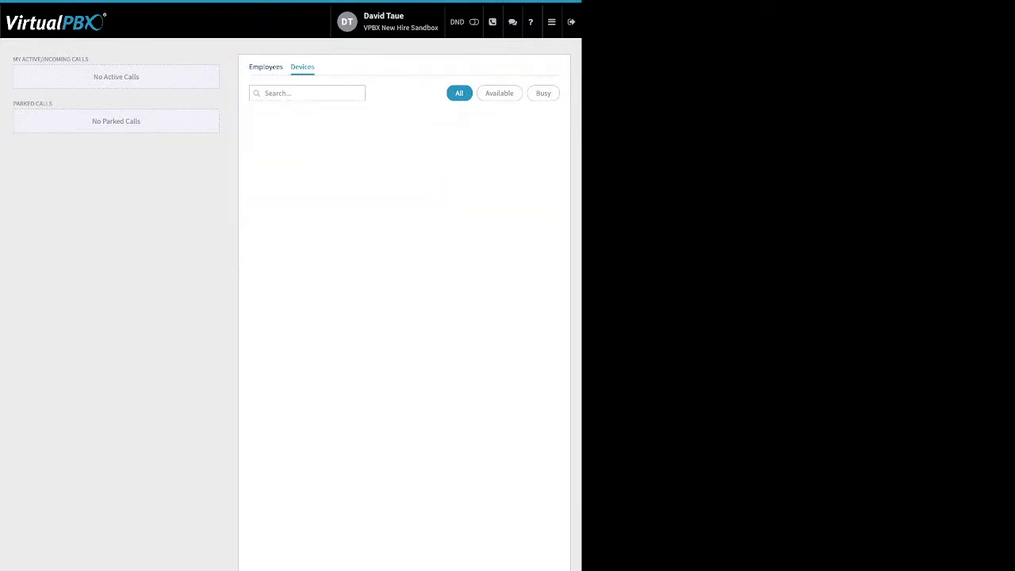
{"action": "left_click", "coordinate": [266, 67]}
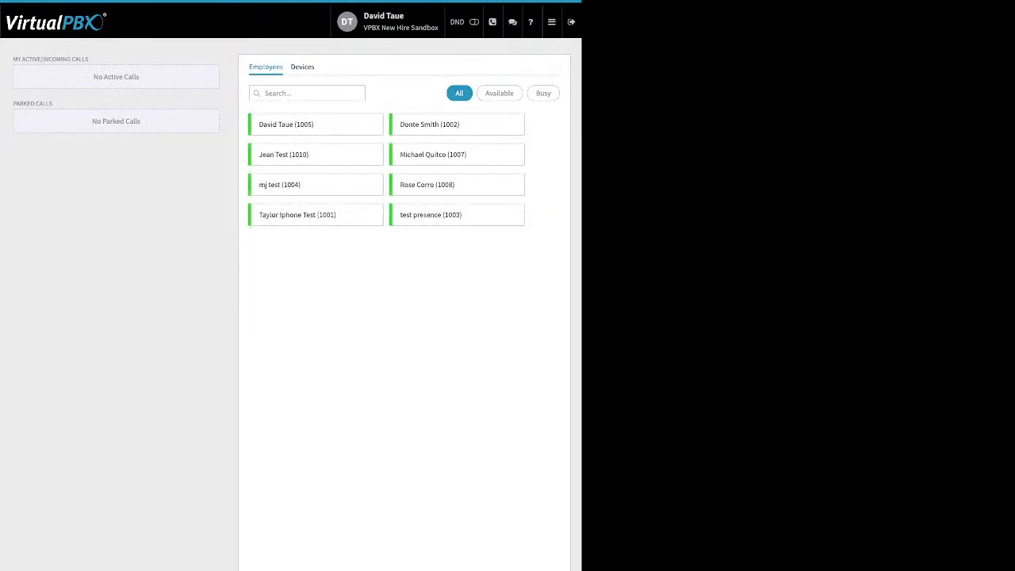
{"action": "left_click", "coordinate": [498, 93]}
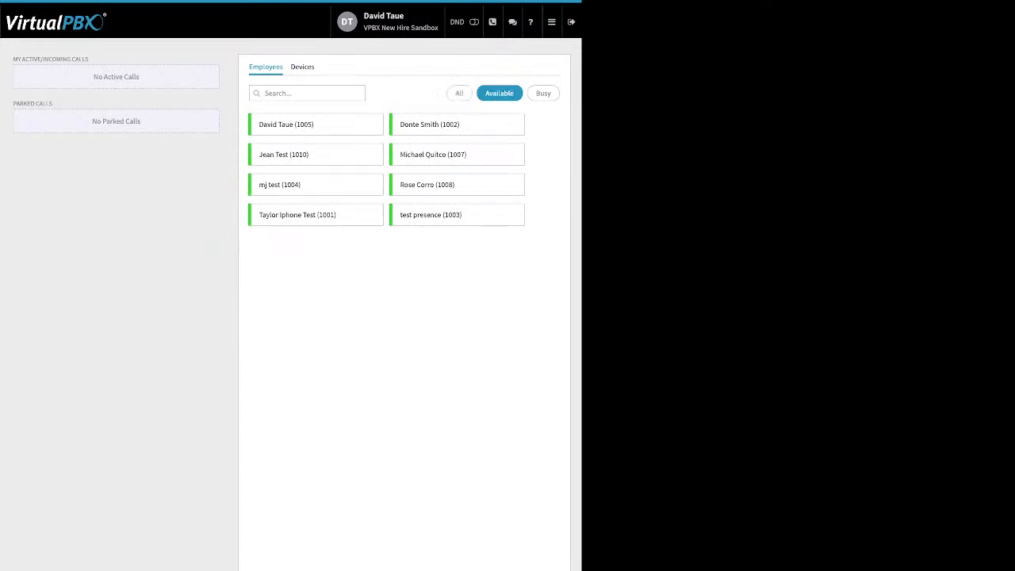
{"action": "left_click", "coordinate": [543, 93]}
{"action": "left_click", "coordinate": [459, 93]}
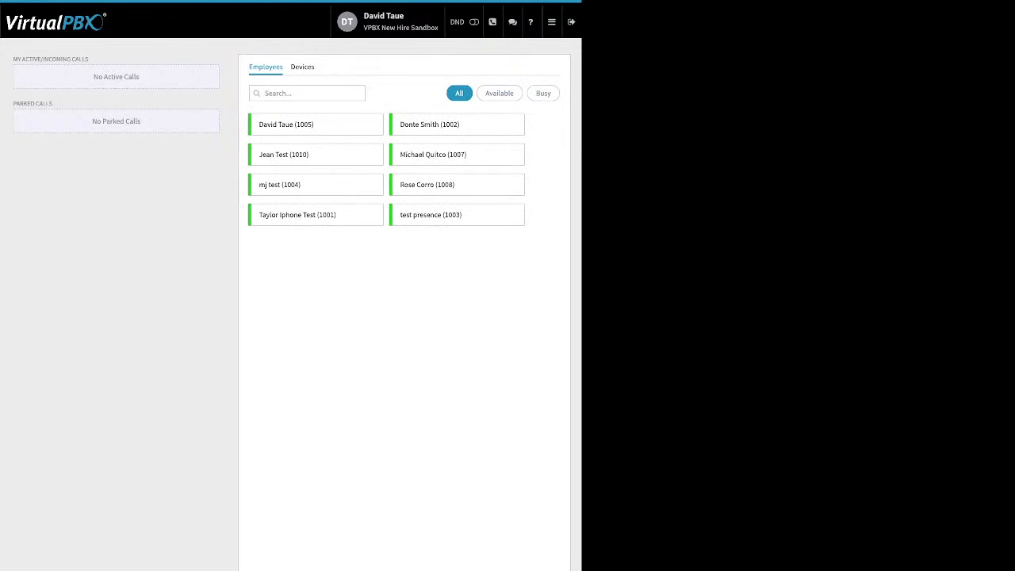
Step: Highlight the active/incoming calls and parked calls headings on the Monitor page
{"action": "left_click_drag", "start_coordinate": [13, 58], "coordinate": [77, 59]}
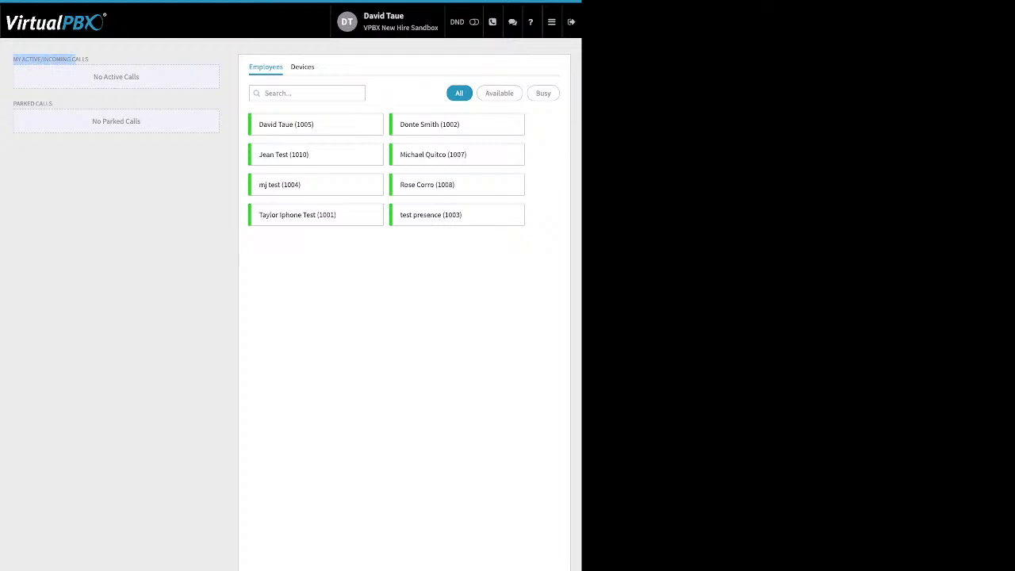
{"action": "left_click", "coordinate": [76, 60]}
{"action": "left_click_drag", "start_coordinate": [10, 104], "coordinate": [53, 104]}
{"action": "left_click", "coordinate": [28, 104]}
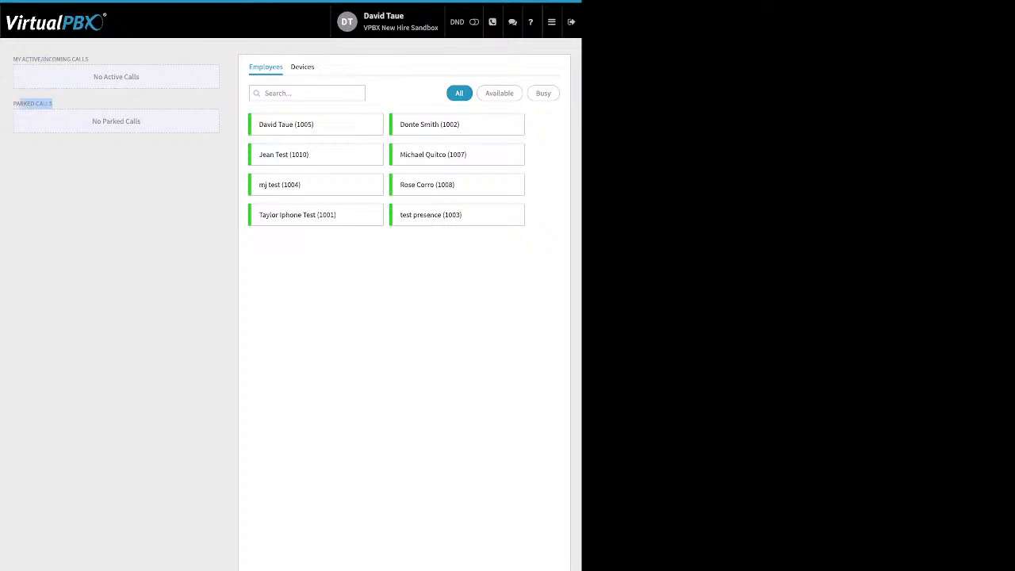
{"action": "left_click", "coordinate": [551, 22]}
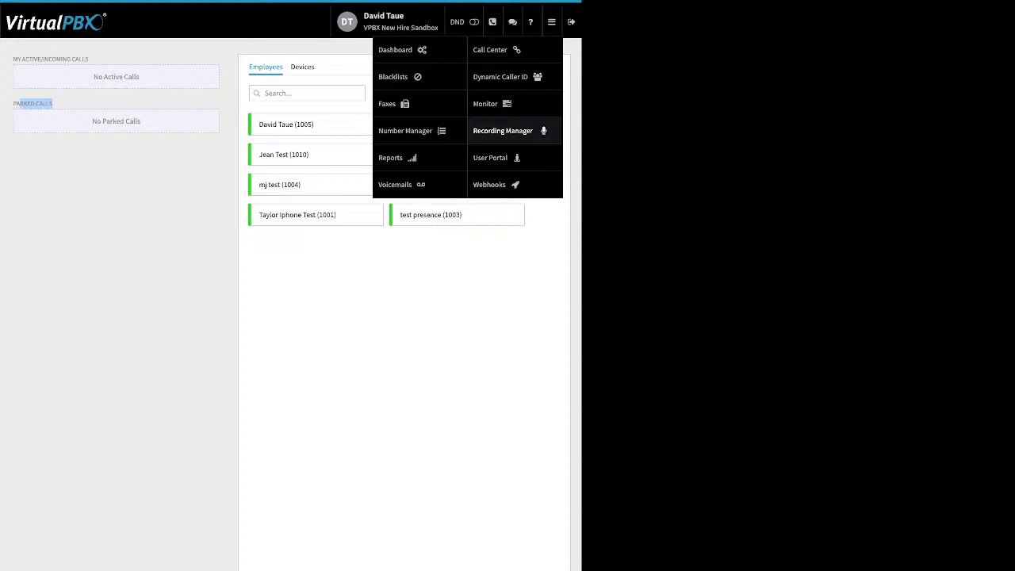
Step: Go to Webhooks and start a blank Create New Webhook form
{"action": "left_click", "coordinate": [490, 184]}
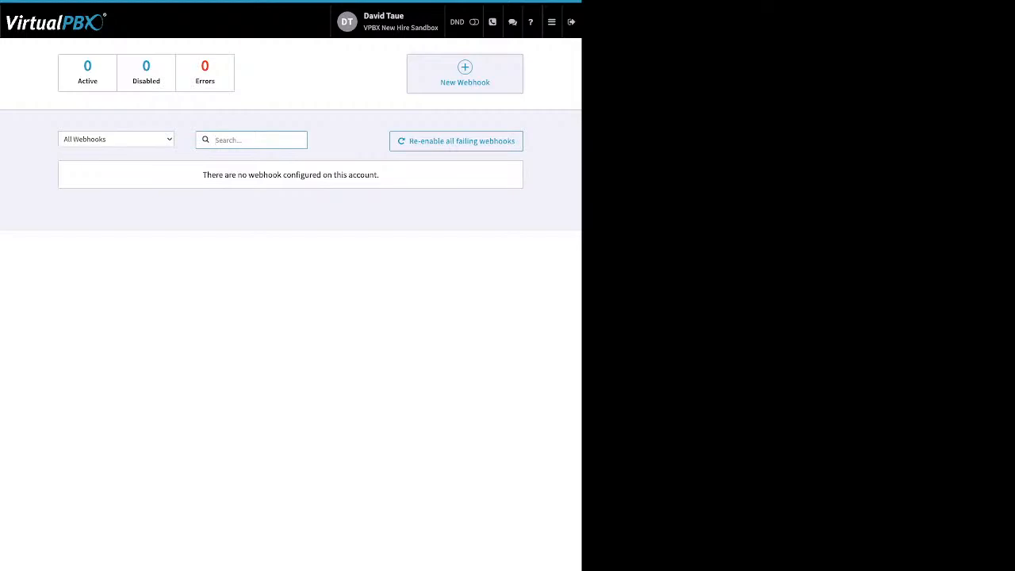
{"action": "left_click", "coordinate": [464, 74]}
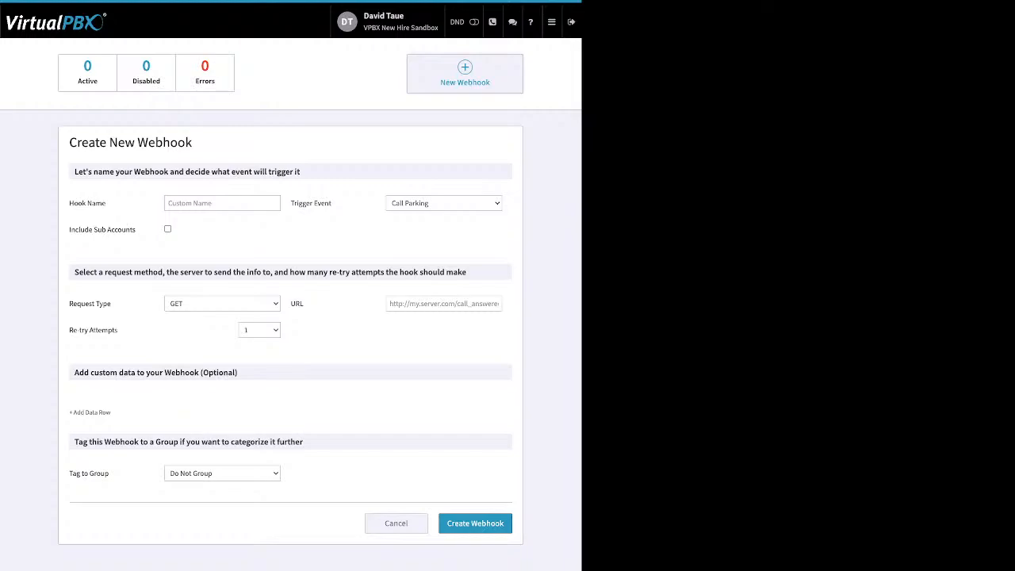
{"action": "left_click", "coordinate": [551, 21]}
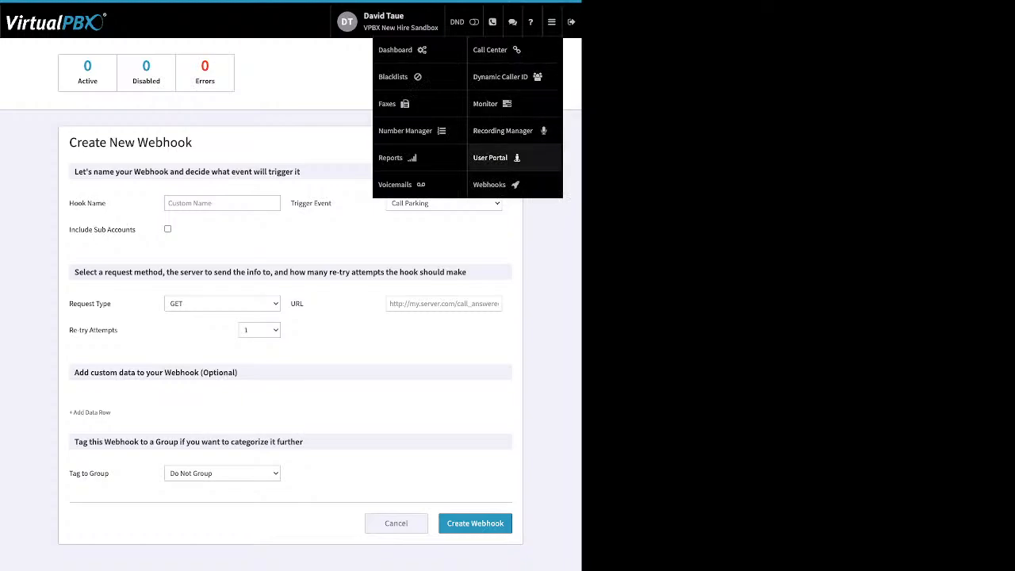
Step: In the User Portal, mark the selected voicemail as new
{"action": "left_click", "coordinate": [490, 157]}
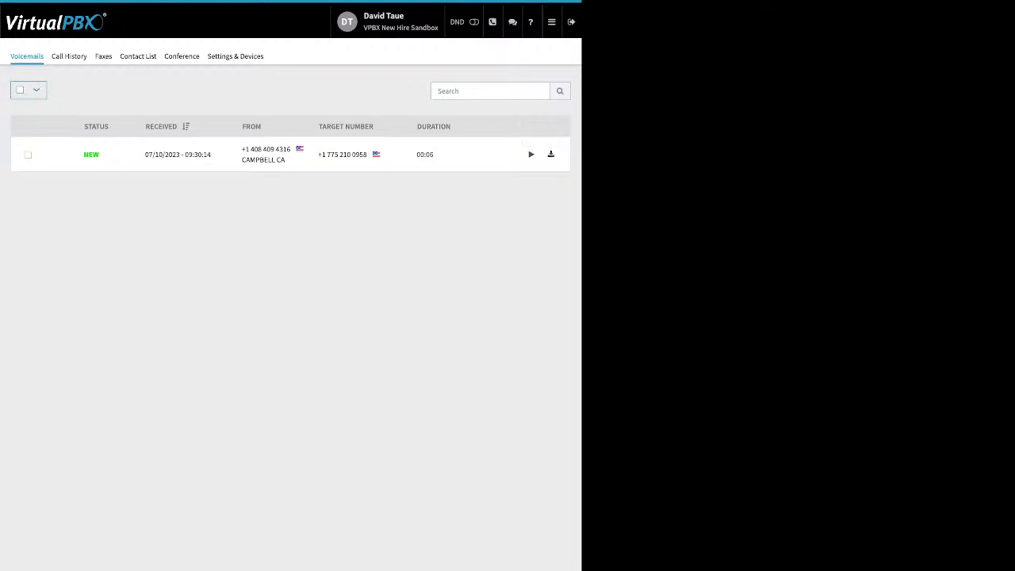
{"action": "left_click", "coordinate": [28, 155]}
{"action": "left_click", "coordinate": [73, 90]}
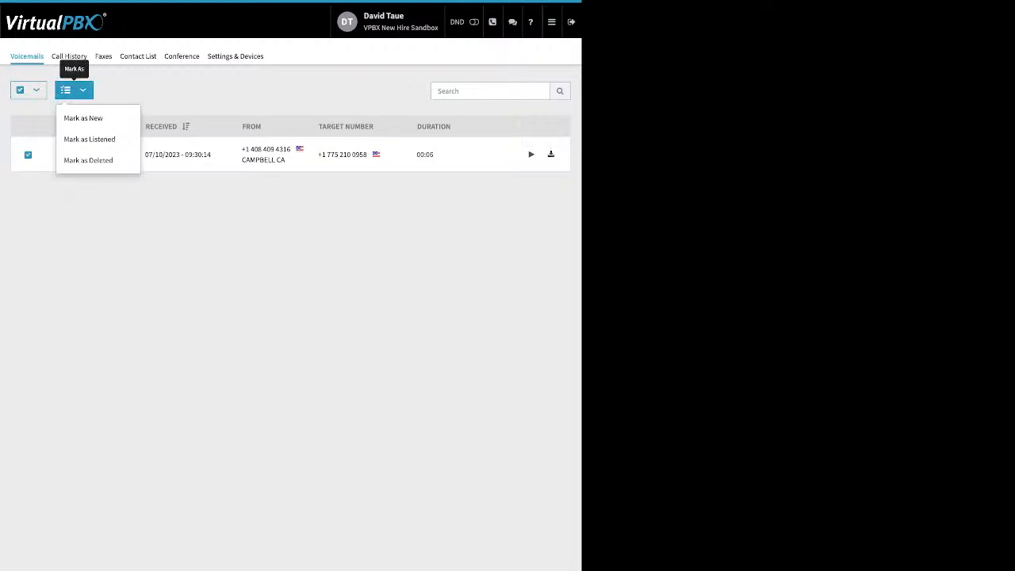
{"action": "left_click", "coordinate": [83, 117]}
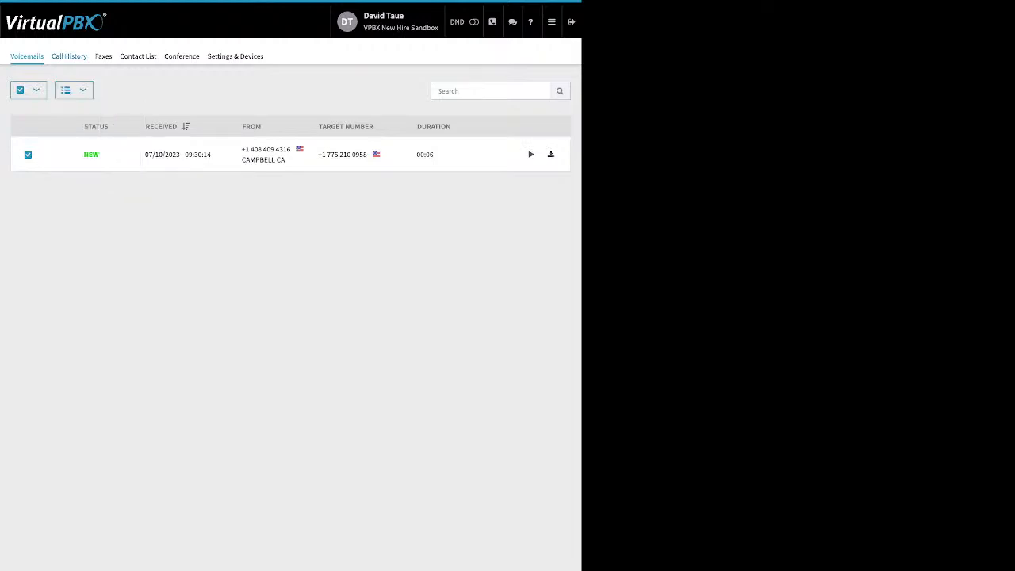
Step: Check Call History's start date calendar, then view the Faxes tab
{"action": "left_click", "coordinate": [69, 55]}
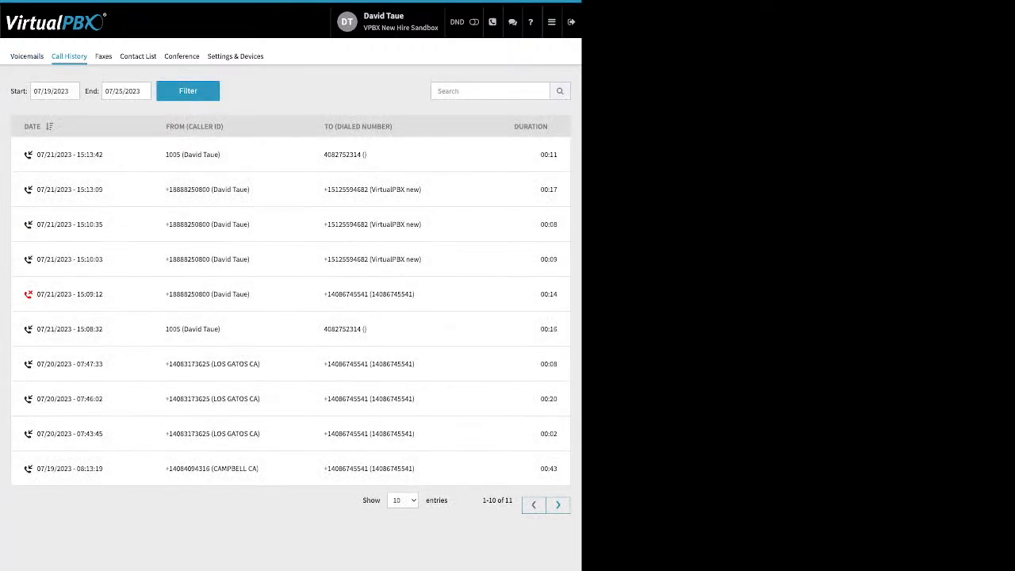
{"action": "left_click", "coordinate": [60, 92]}
{"action": "left_click", "coordinate": [101, 197]}
{"action": "left_click", "coordinate": [103, 56]}
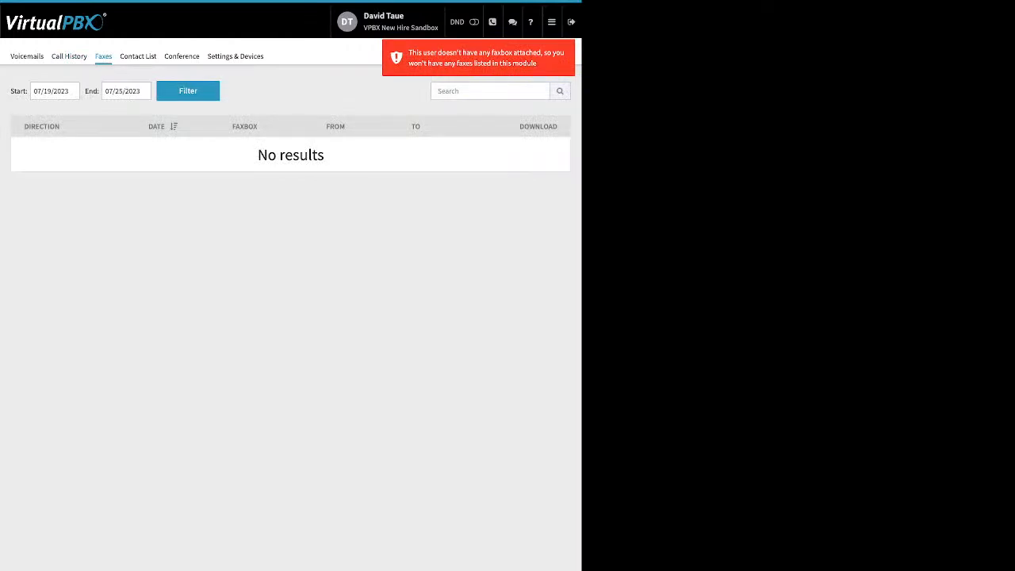
Step: Sort the Contact List by Internal Number, then view the Conference settings
{"action": "left_click", "coordinate": [138, 56]}
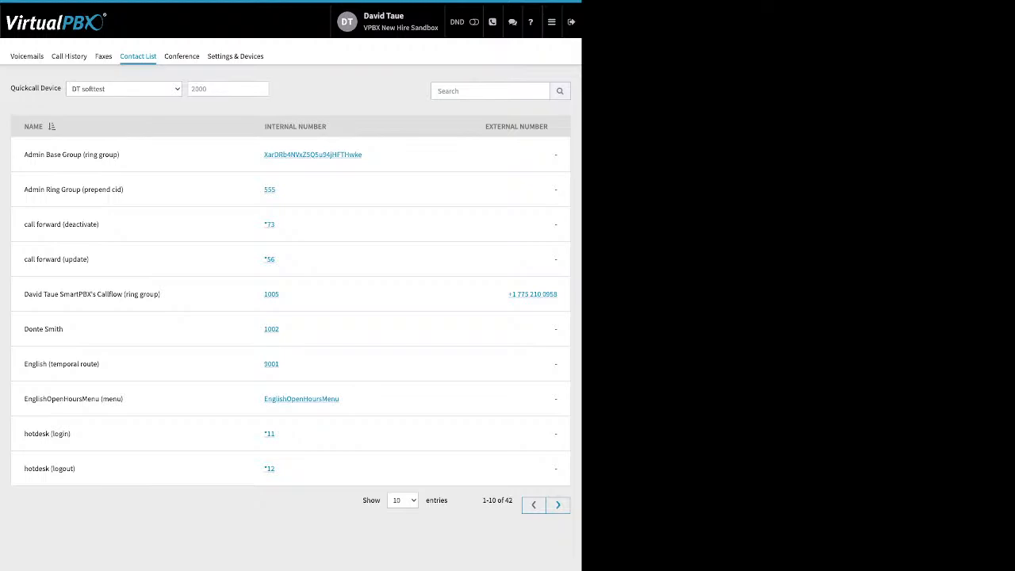
{"action": "left_click", "coordinate": [296, 127]}
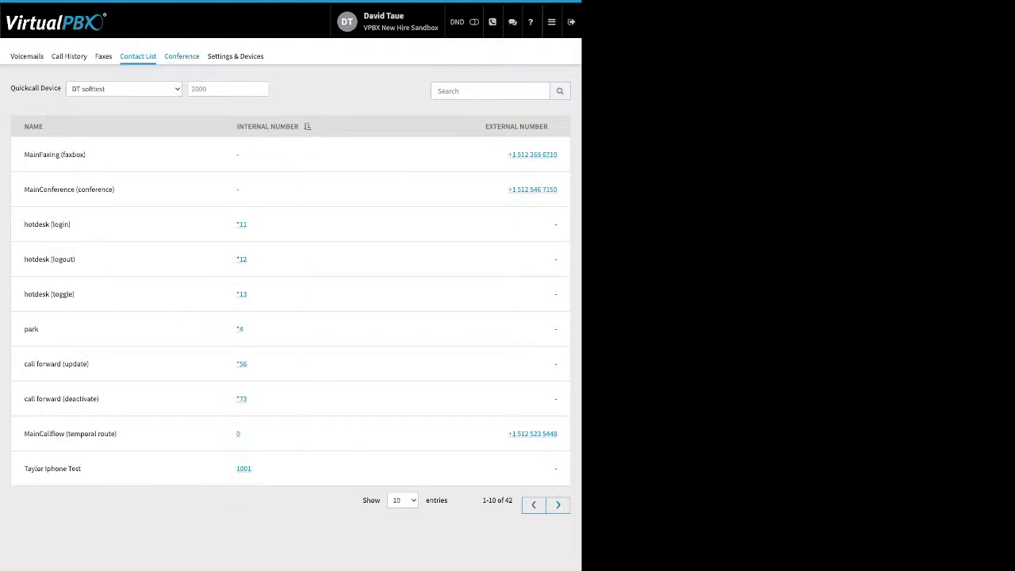
{"action": "left_click", "coordinate": [181, 56]}
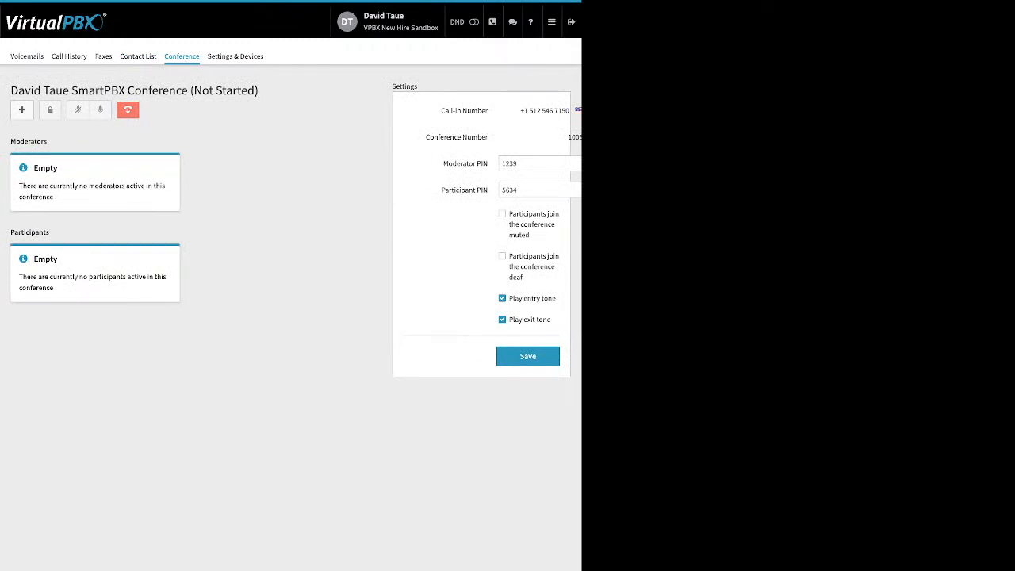
{"action": "left_click_drag", "start_coordinate": [442, 163], "coordinate": [488, 190]}
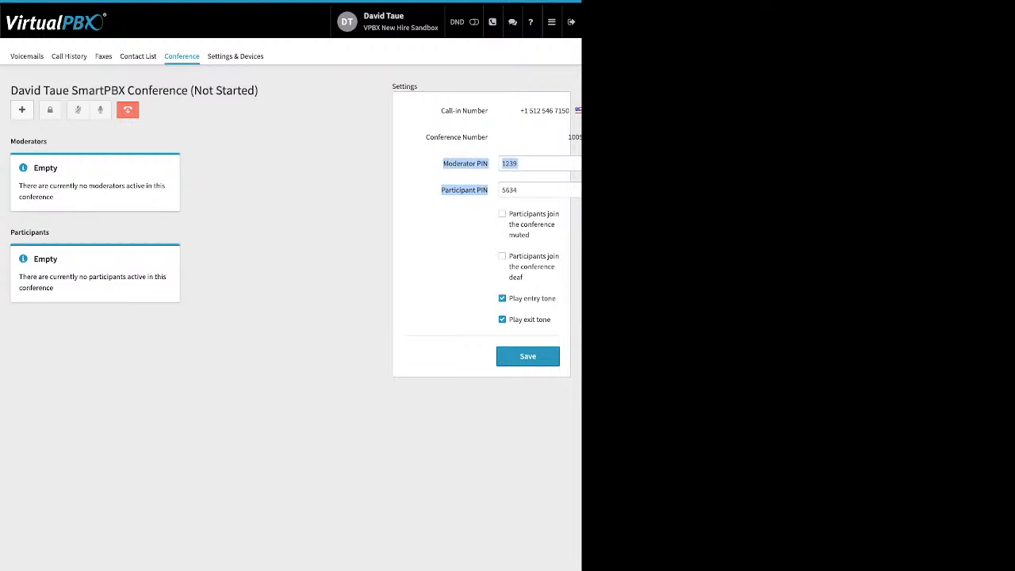
{"action": "left_click", "coordinate": [449, 230]}
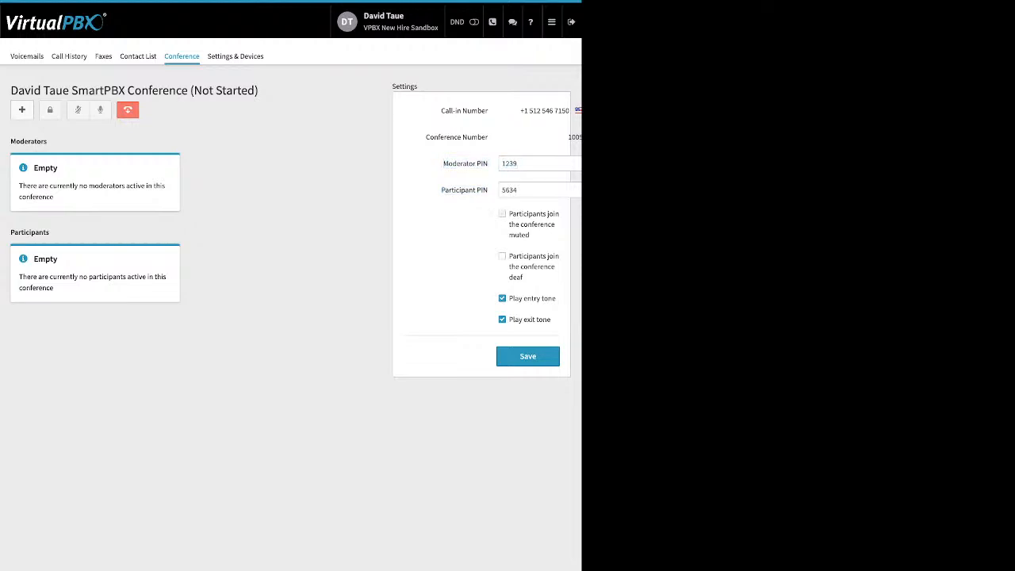
{"action": "left_click_drag", "start_coordinate": [494, 215], "coordinate": [546, 237]}
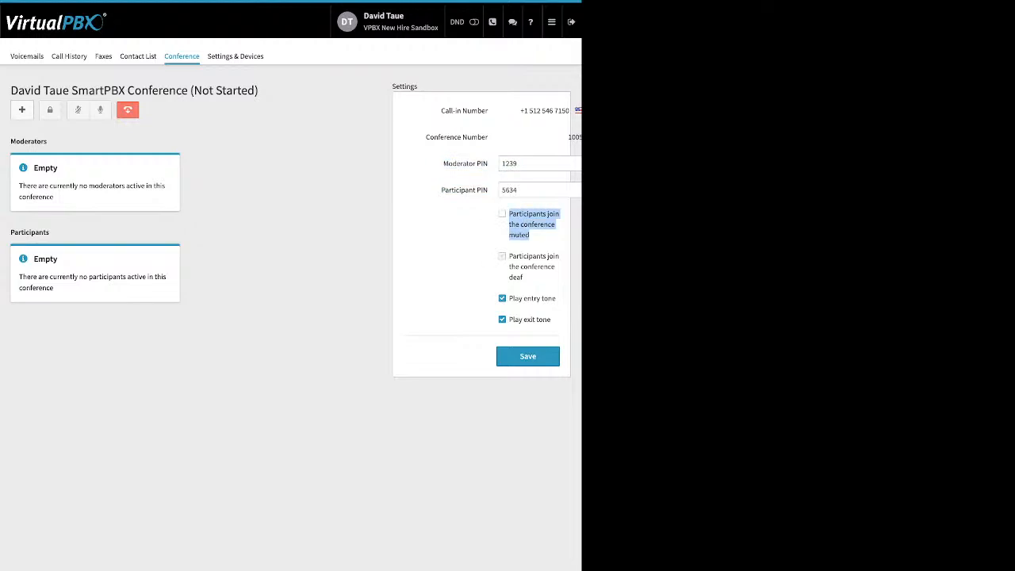
{"action": "left_click_drag", "start_coordinate": [509, 255], "coordinate": [529, 277]}
{"action": "left_click", "coordinate": [502, 256]}
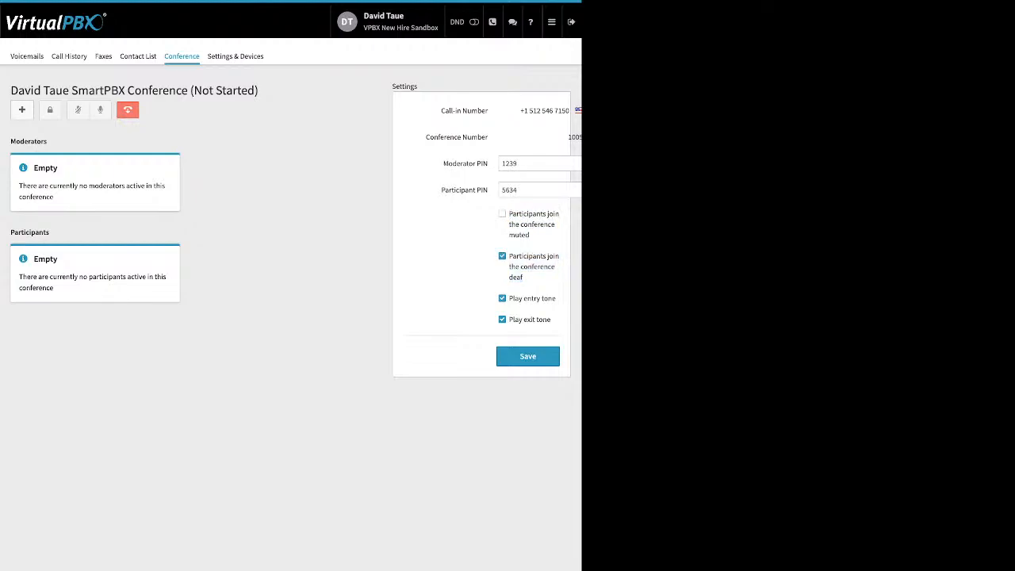
{"action": "left_click", "coordinate": [502, 256]}
{"action": "left_click_drag", "start_coordinate": [552, 320], "coordinate": [509, 298]}
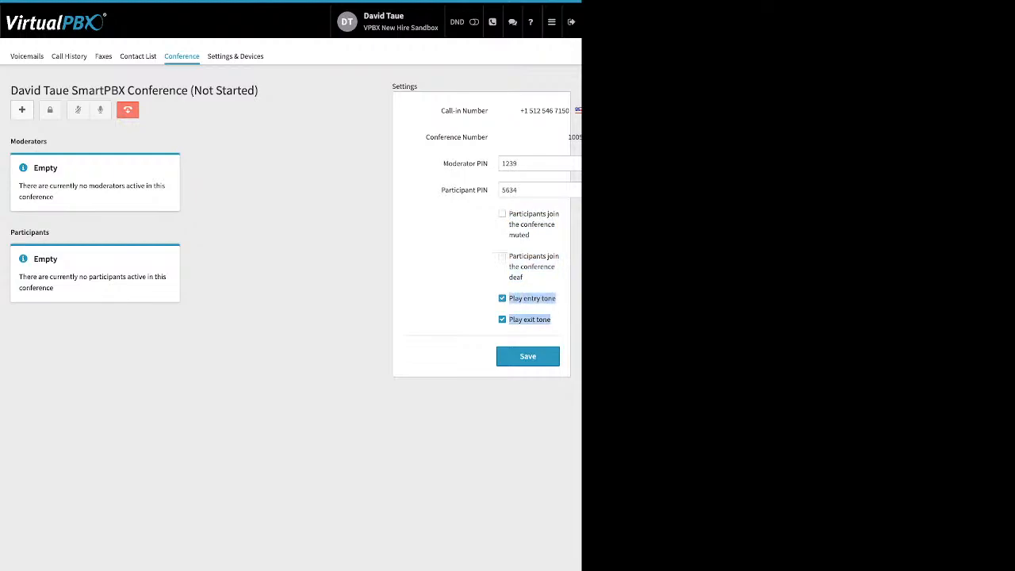
{"action": "left_click", "coordinate": [476, 309]}
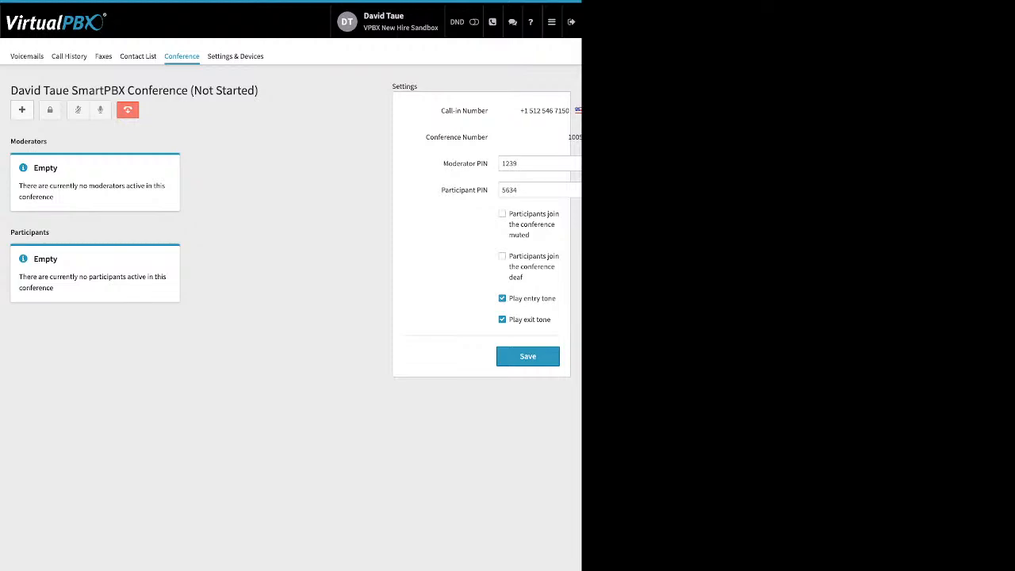
Step: In Settings & Devices, toggle Enable Call Forward on and off, then go to the Dashboard
{"action": "left_click", "coordinate": [235, 56]}
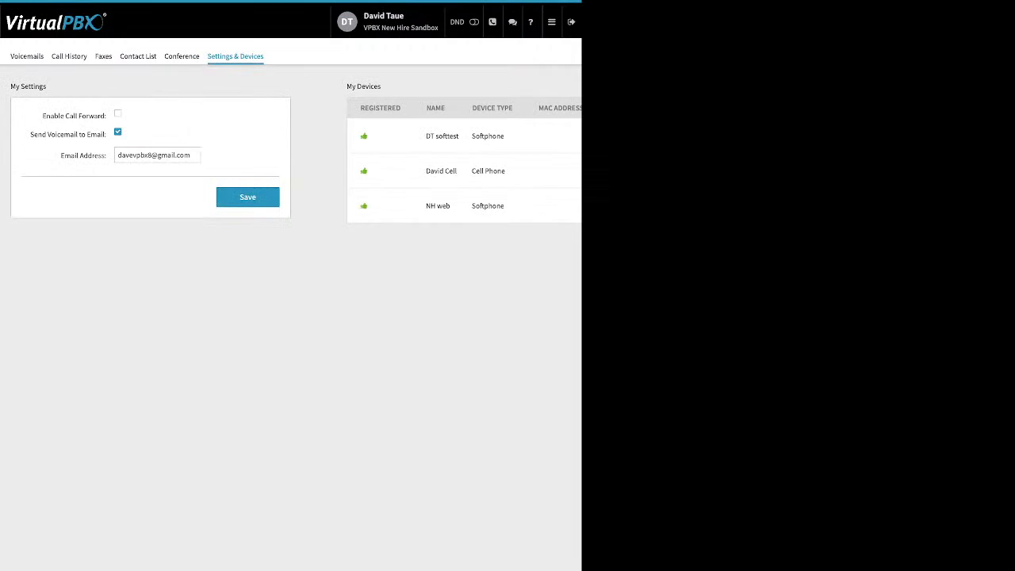
{"action": "triple_click", "coordinate": [74, 116]}
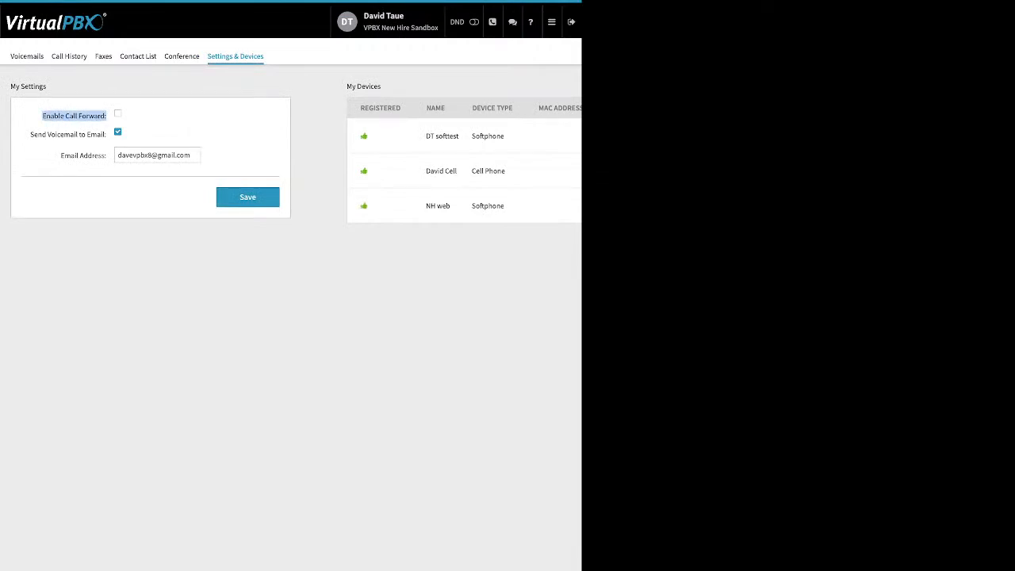
{"action": "left_click", "coordinate": [117, 113]}
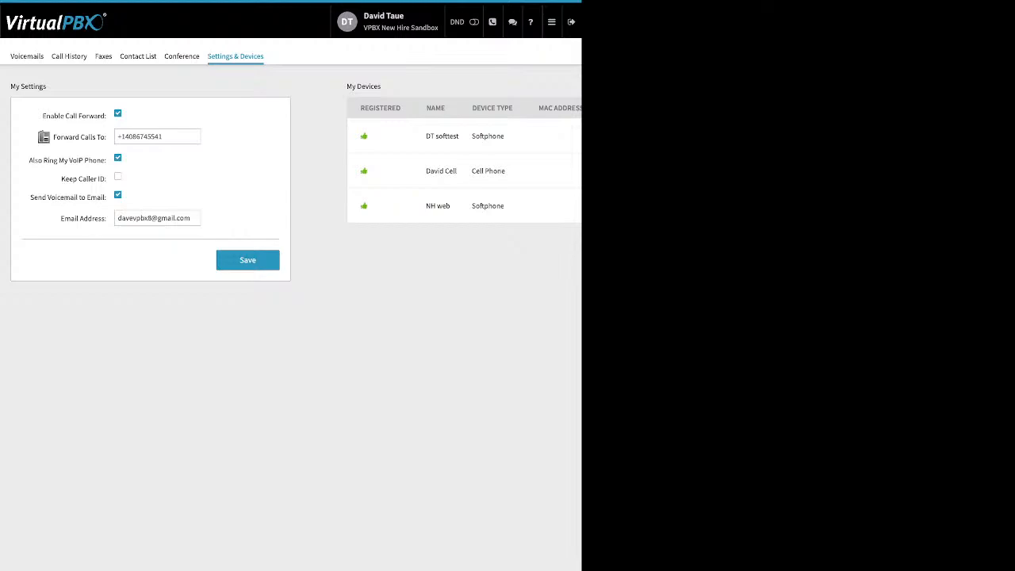
{"action": "left_click", "coordinate": [118, 113]}
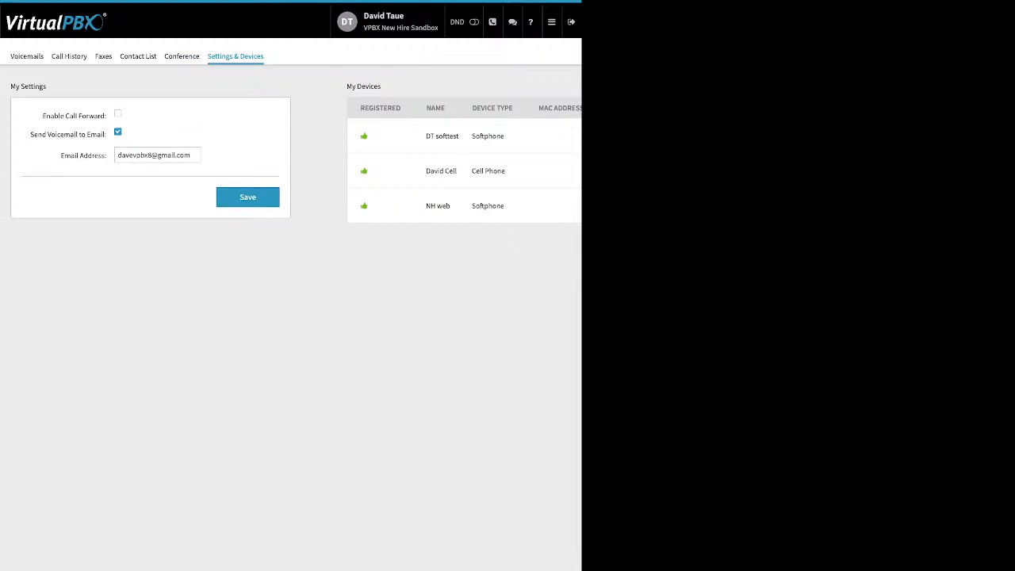
{"action": "left_click", "coordinate": [551, 22]}
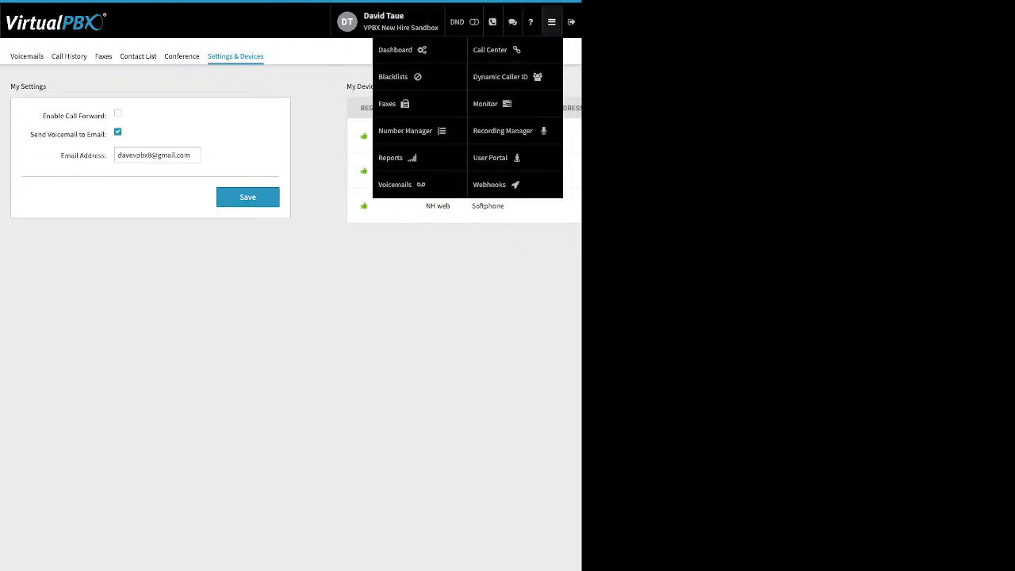
{"action": "left_click", "coordinate": [394, 49]}
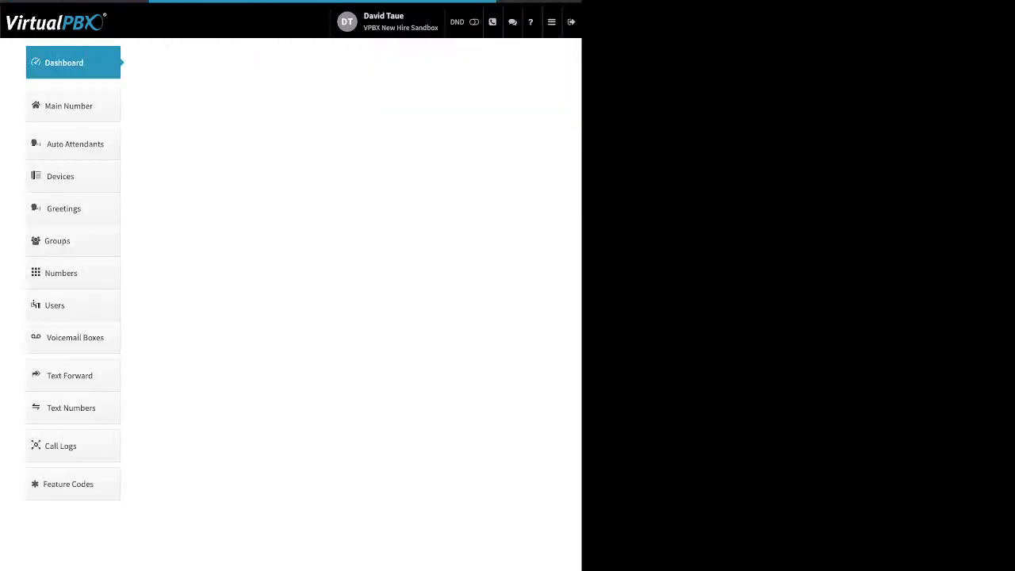